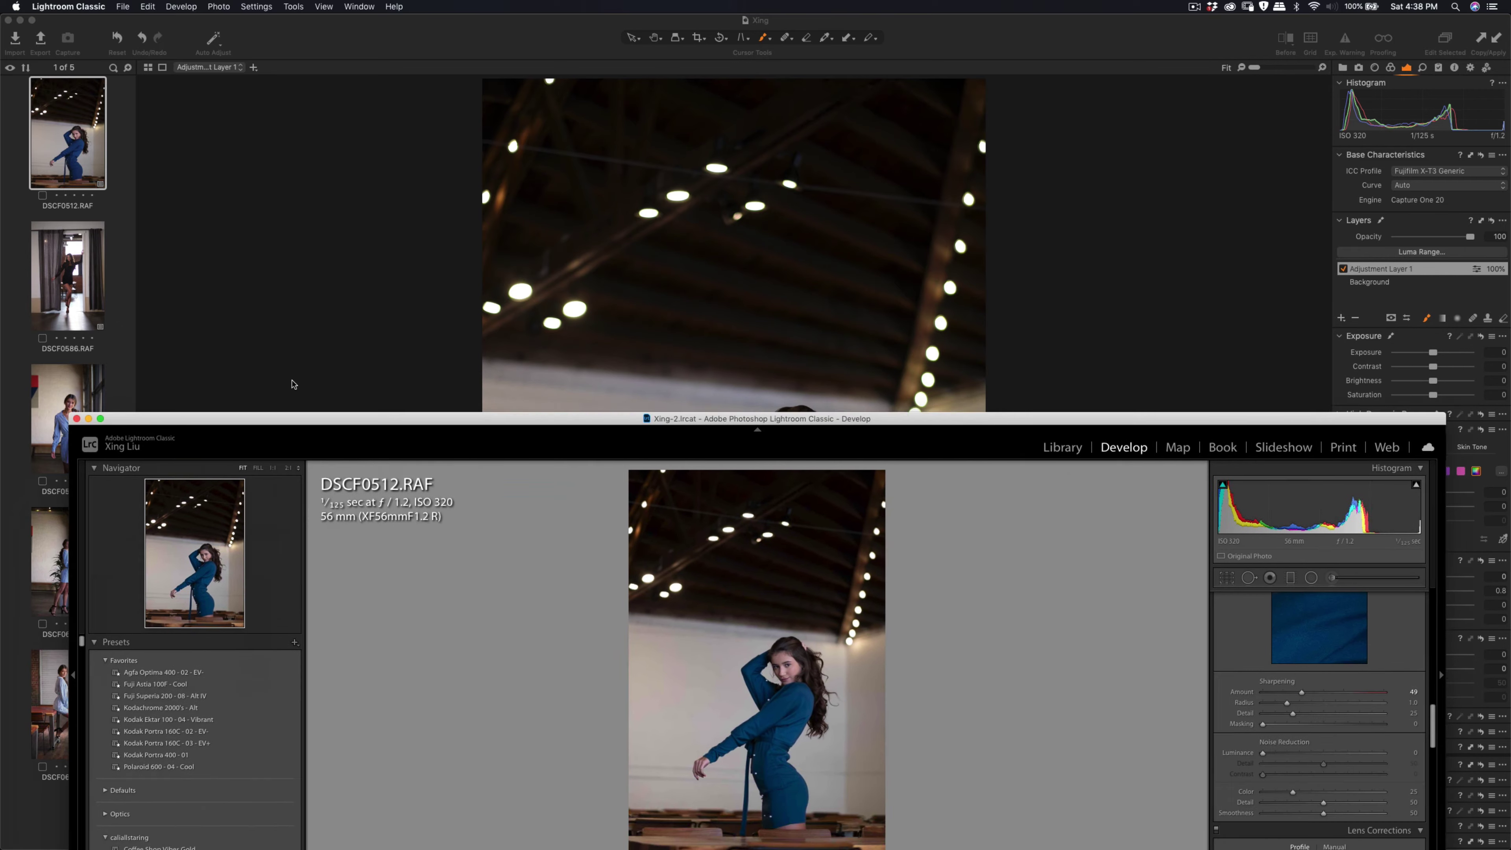
- Enlarge the Lightroom window and examine the skin and facial details of the woman in DSCF0512.RAF up close
{"action": "left_click_drag", "start_coordinate": [294, 410], "coordinate": [278, 150]}
{"action": "double_click", "coordinate": [277, 150]}
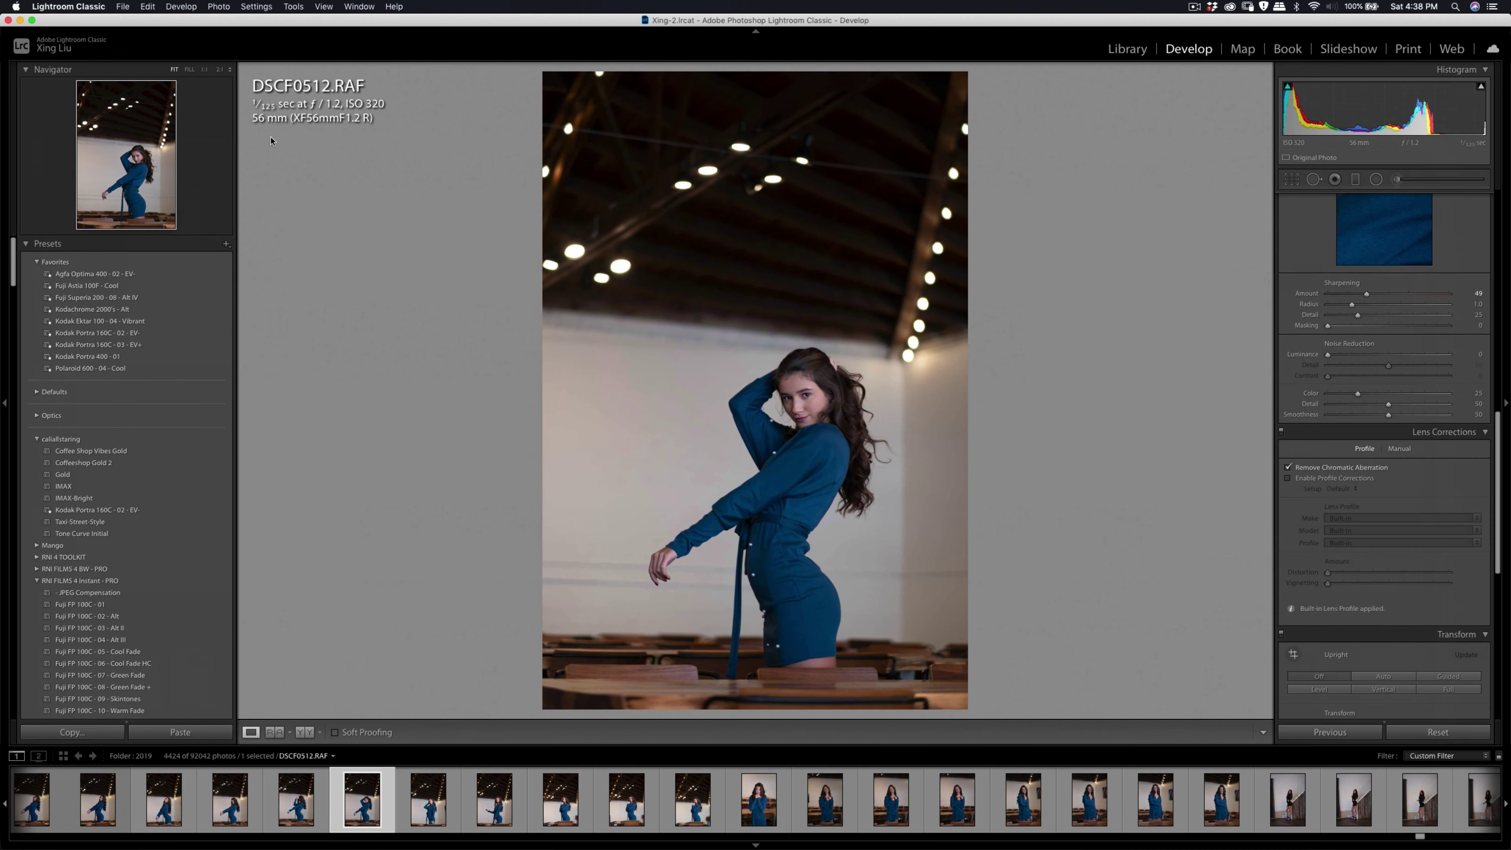
{"action": "left_click", "coordinate": [811, 385]}
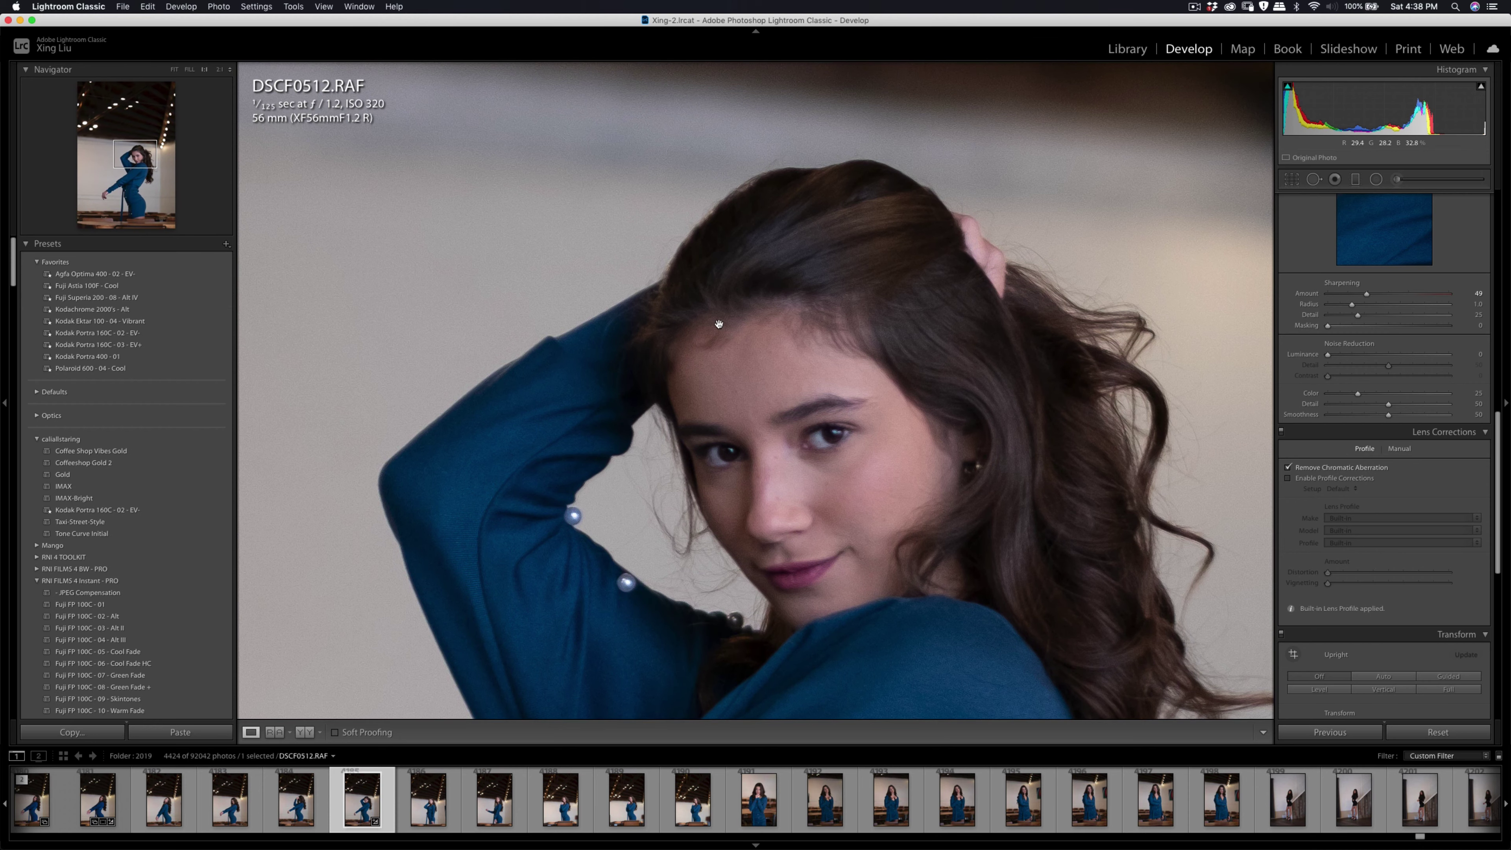
{"action": "left_click", "coordinate": [220, 70]}
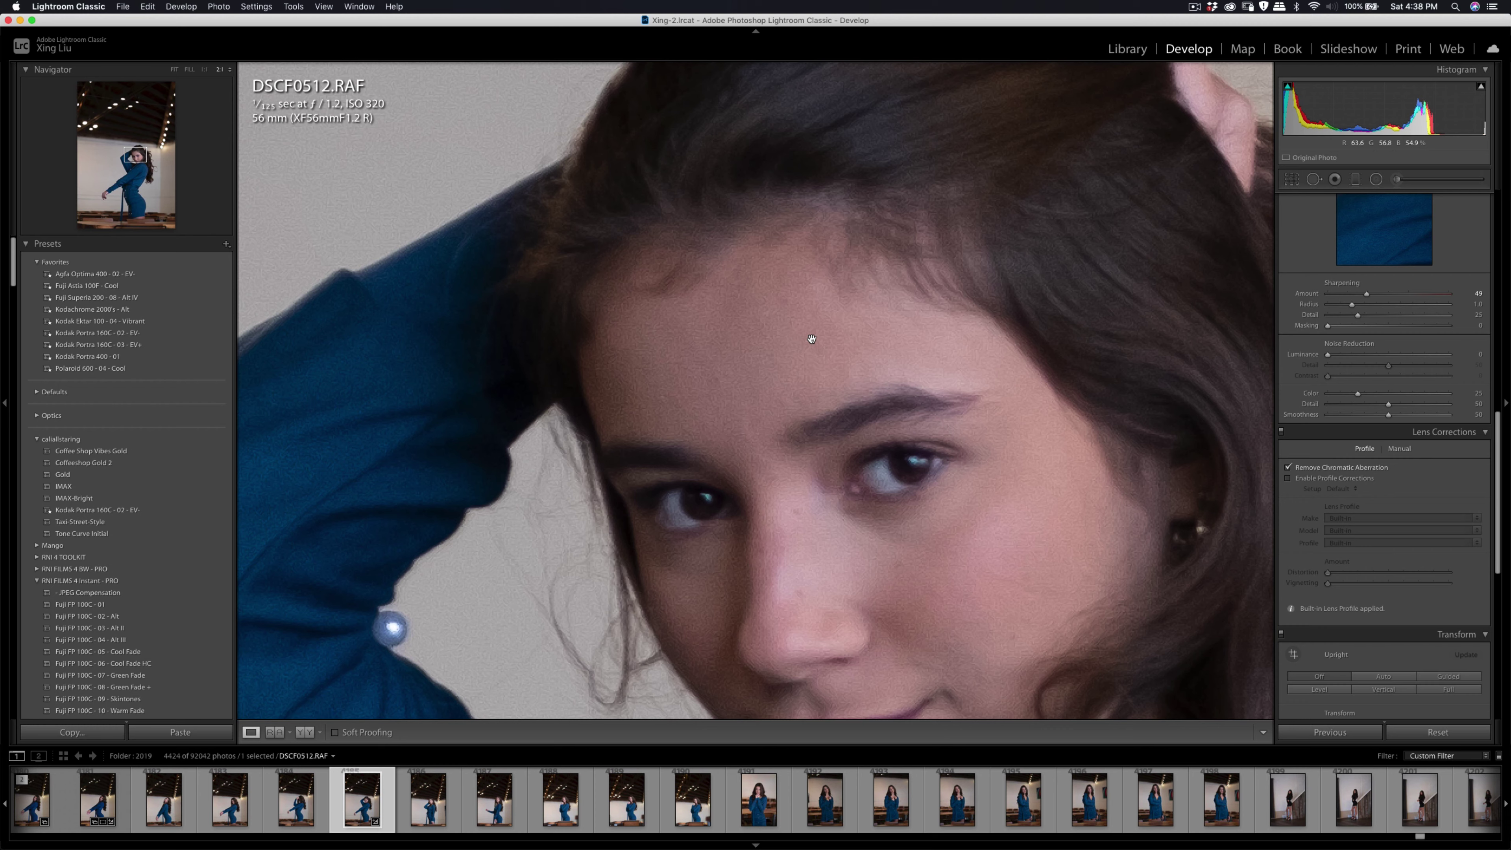
{"action": "left_click_drag", "start_coordinate": [811, 338], "coordinate": [746, 258]}
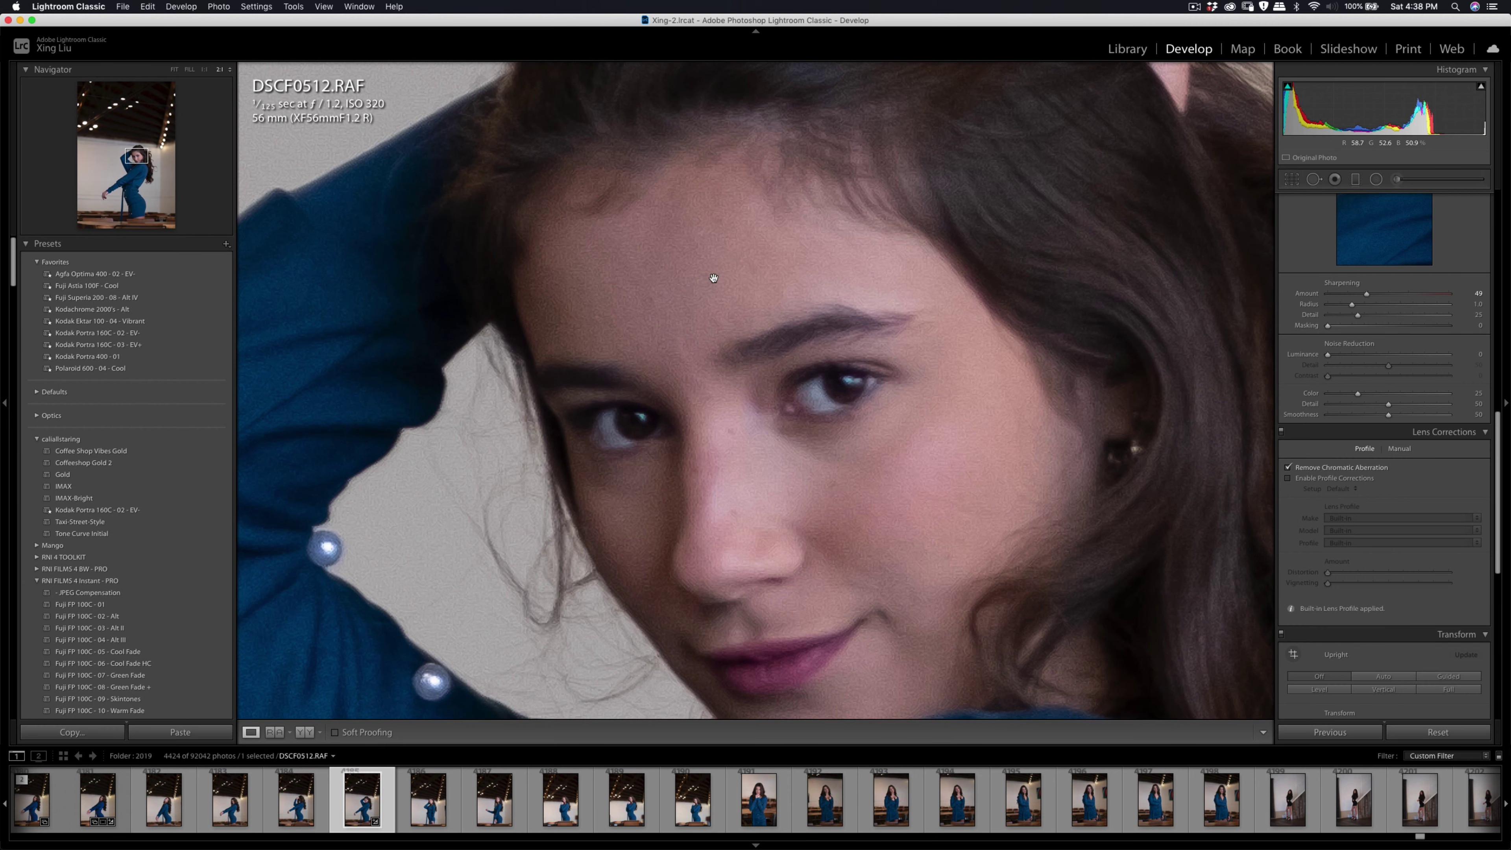
{"action": "left_click_drag", "start_coordinate": [714, 278], "coordinate": [621, 205]}
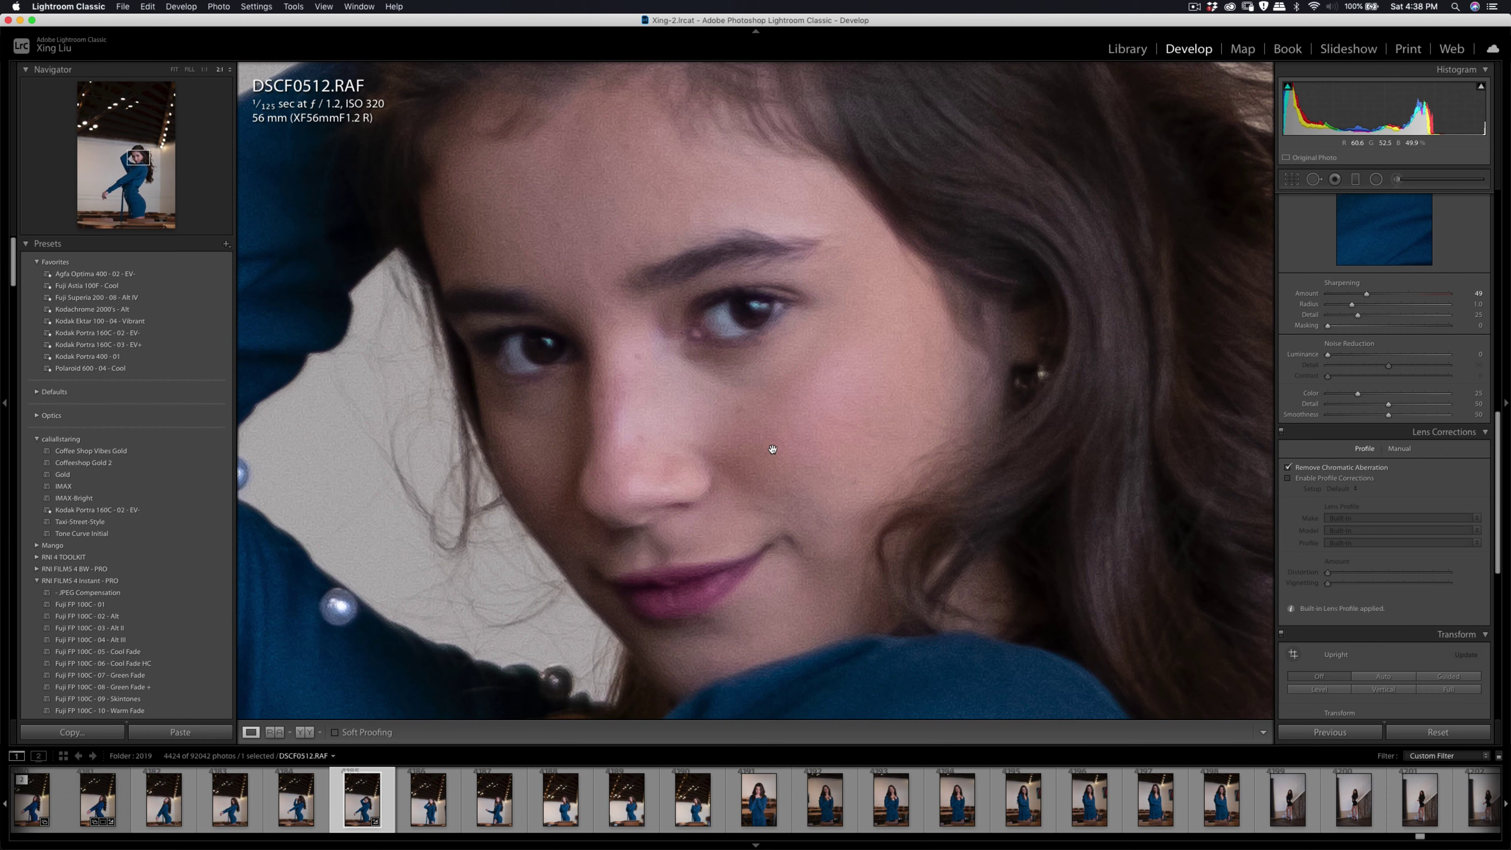
{"action": "key", "text": "super+minus"}
{"action": "key", "text": "super+minus"}
{"action": "key", "text": "super+minus"}
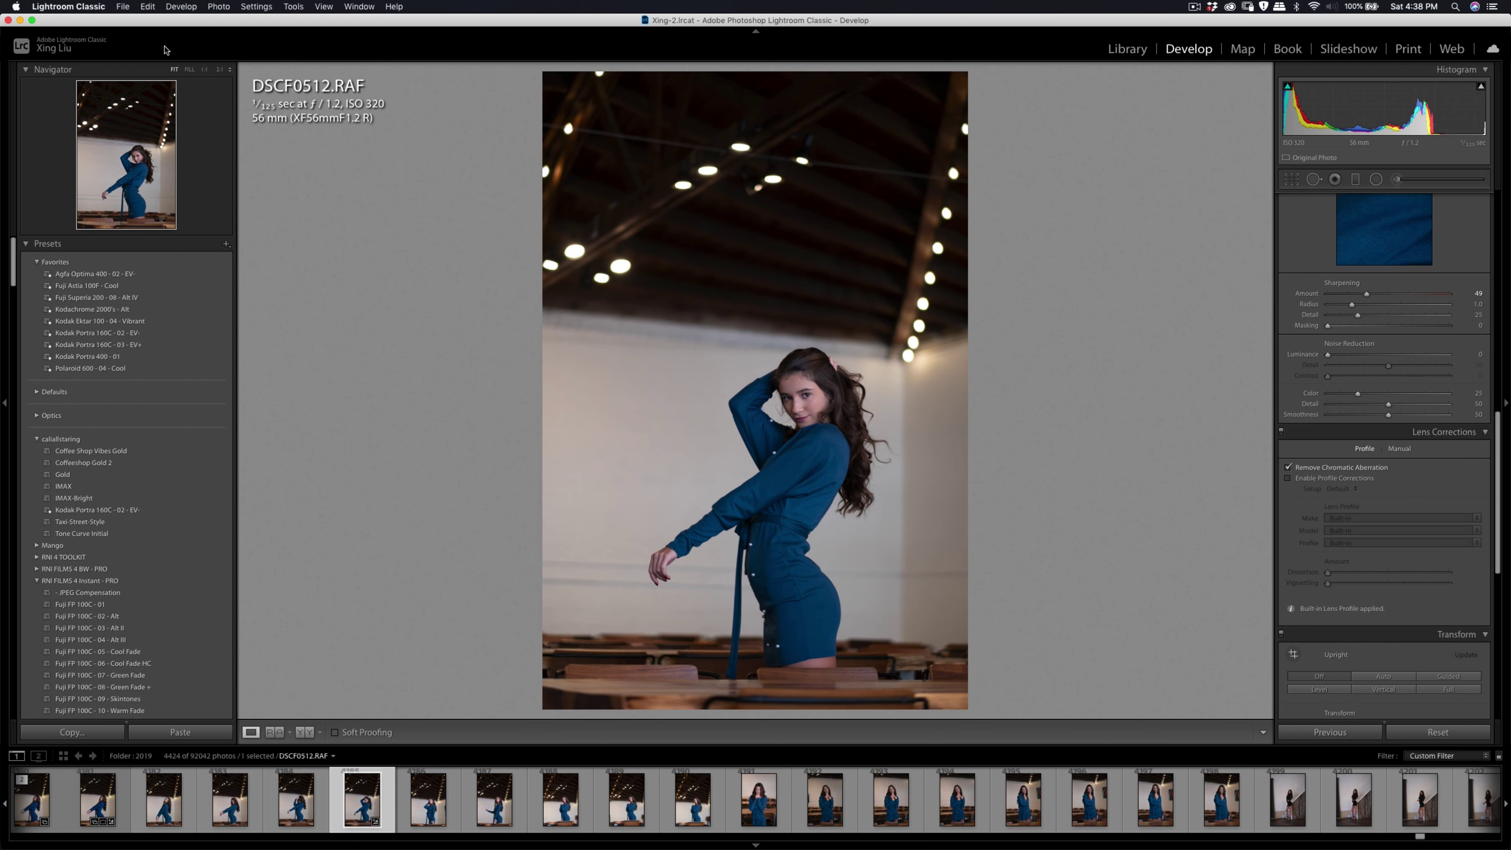
- Switch to Capture One, expand the High Dynamic Range controls and collapse the Exposure and Layers tools
{"action": "left_click", "coordinate": [21, 20]}
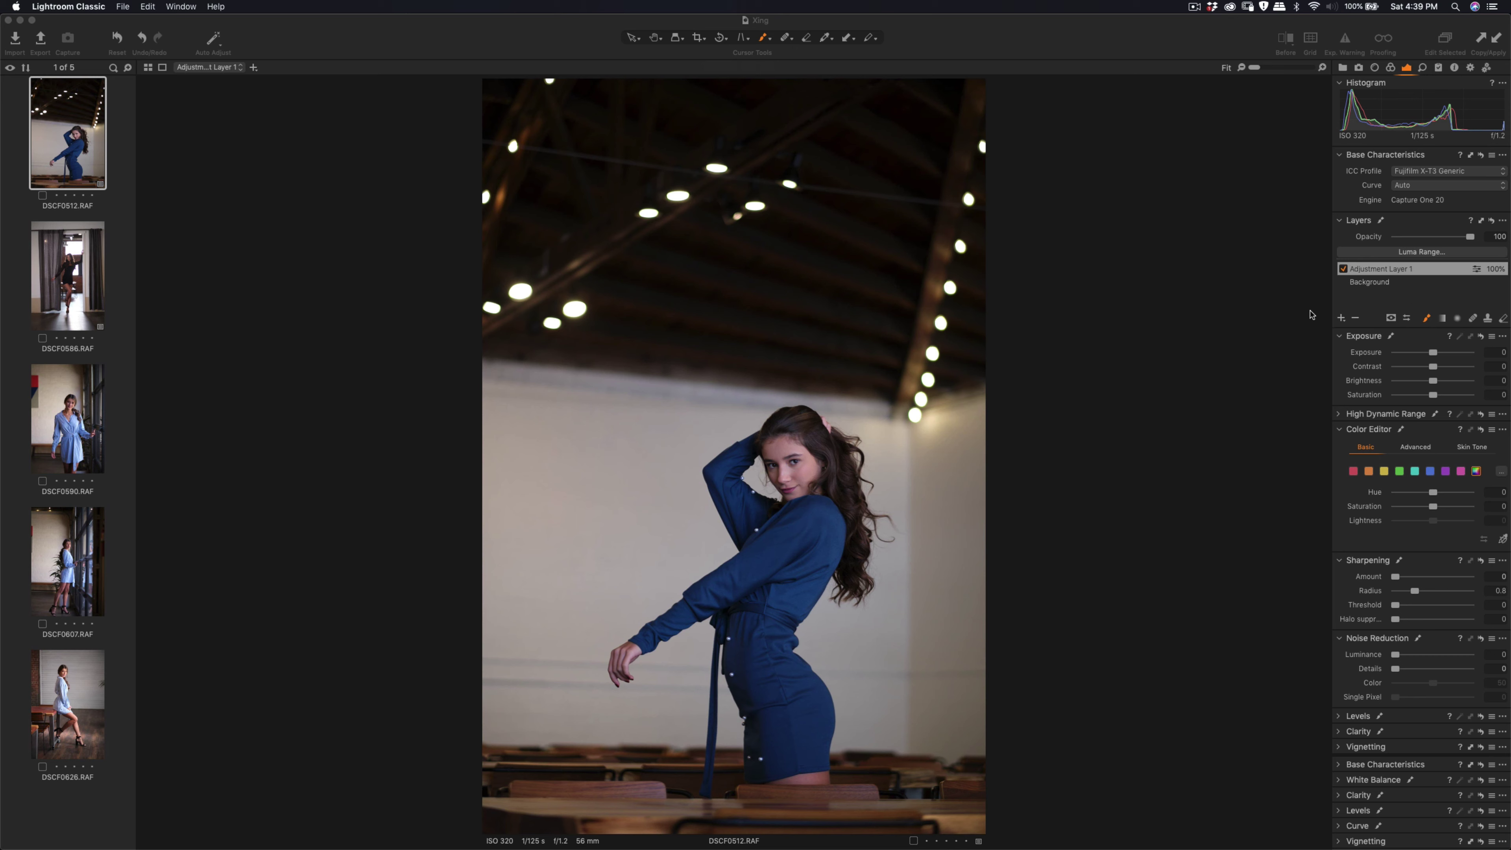
{"action": "left_click", "coordinate": [1339, 414]}
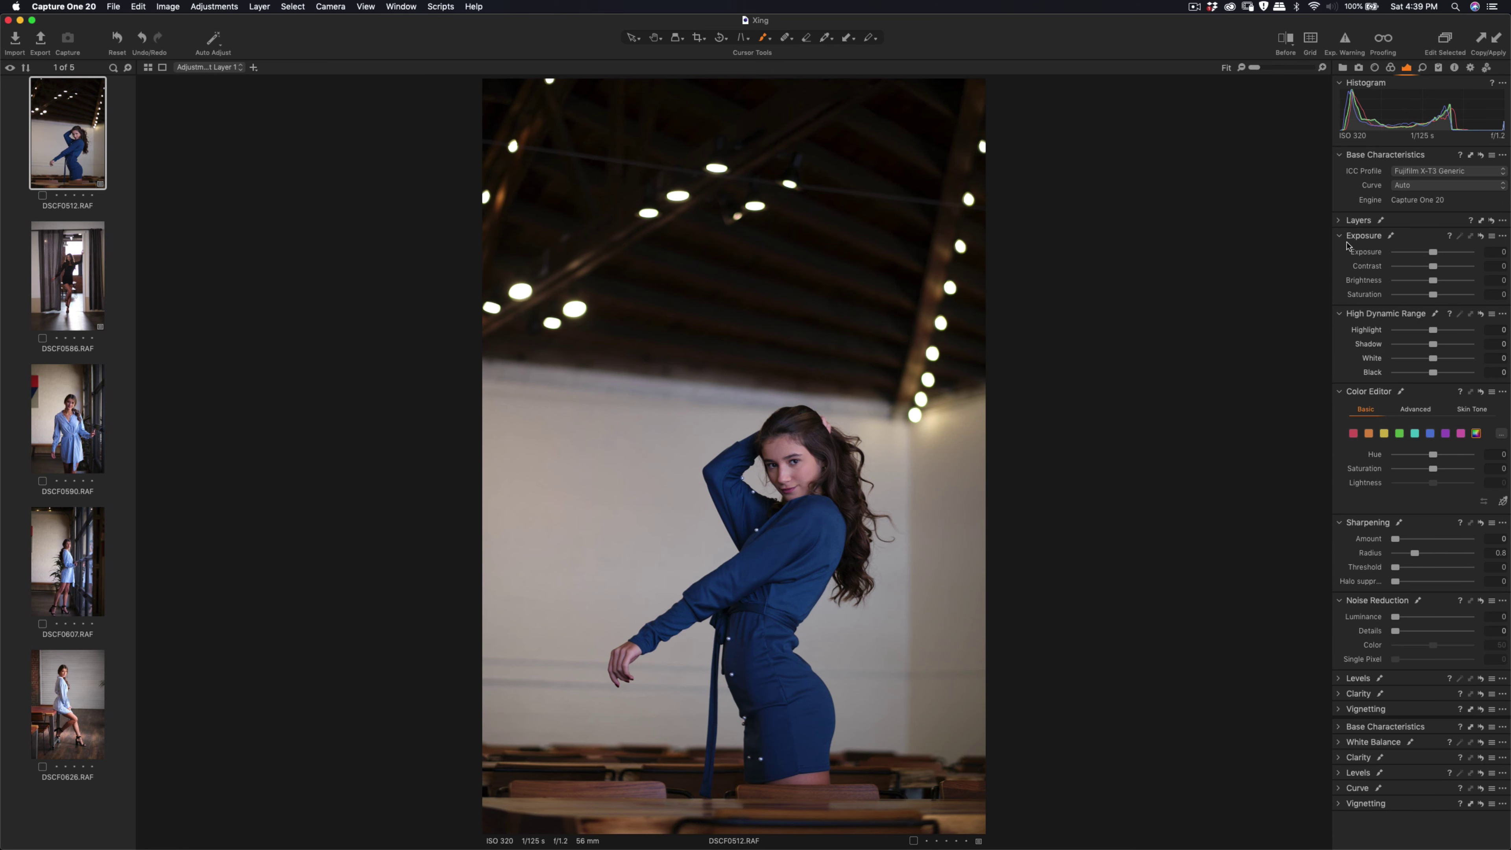
{"action": "left_click", "coordinate": [1339, 237]}
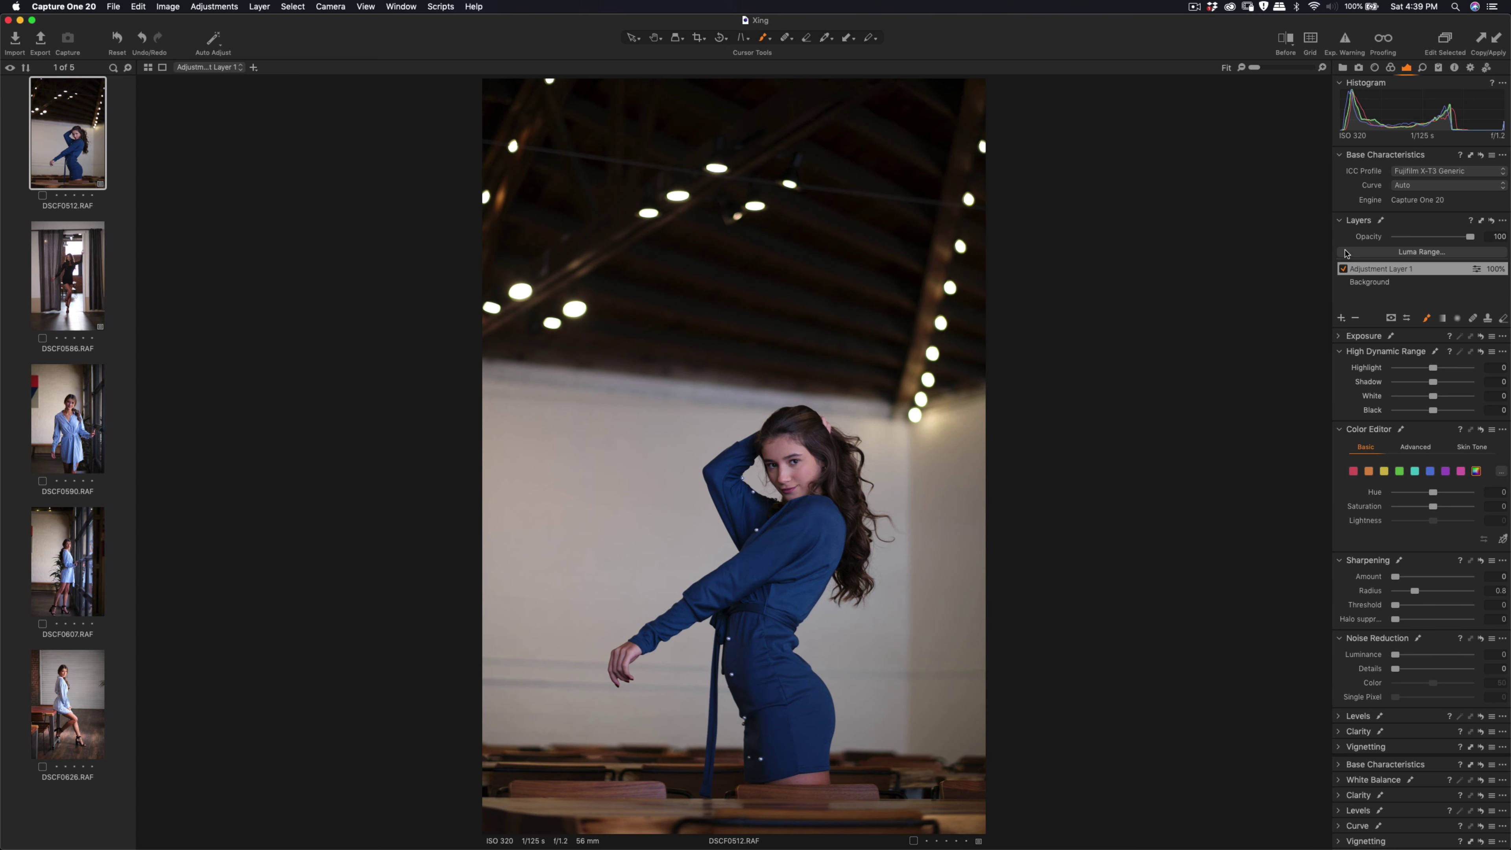
{"action": "left_click", "coordinate": [1341, 220]}
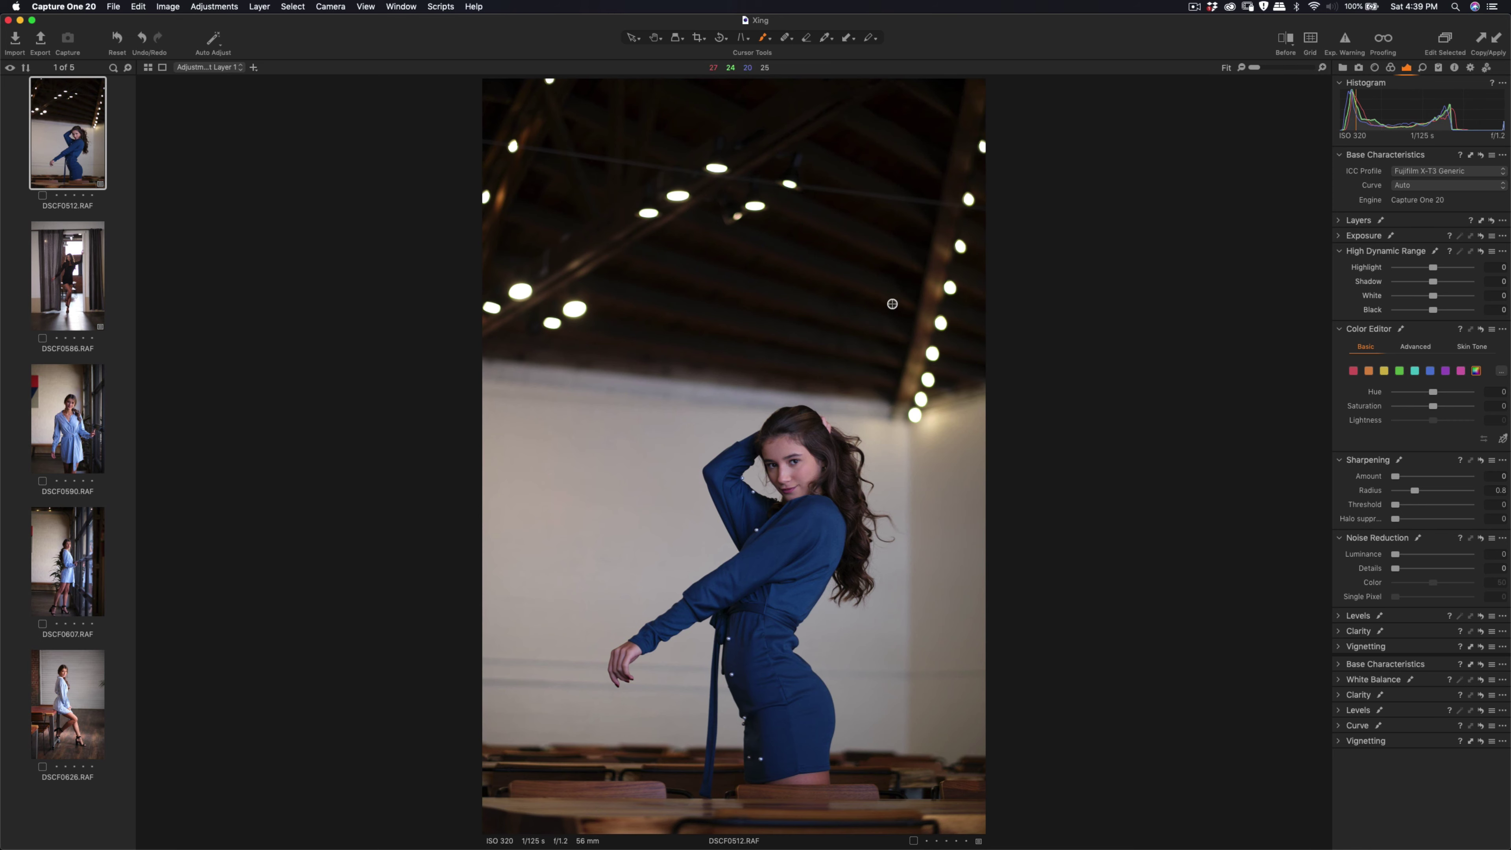
- Adjust the Heal brush size and heal the spot on the woman's cheek below her eye
{"action": "key", "text": "z"}
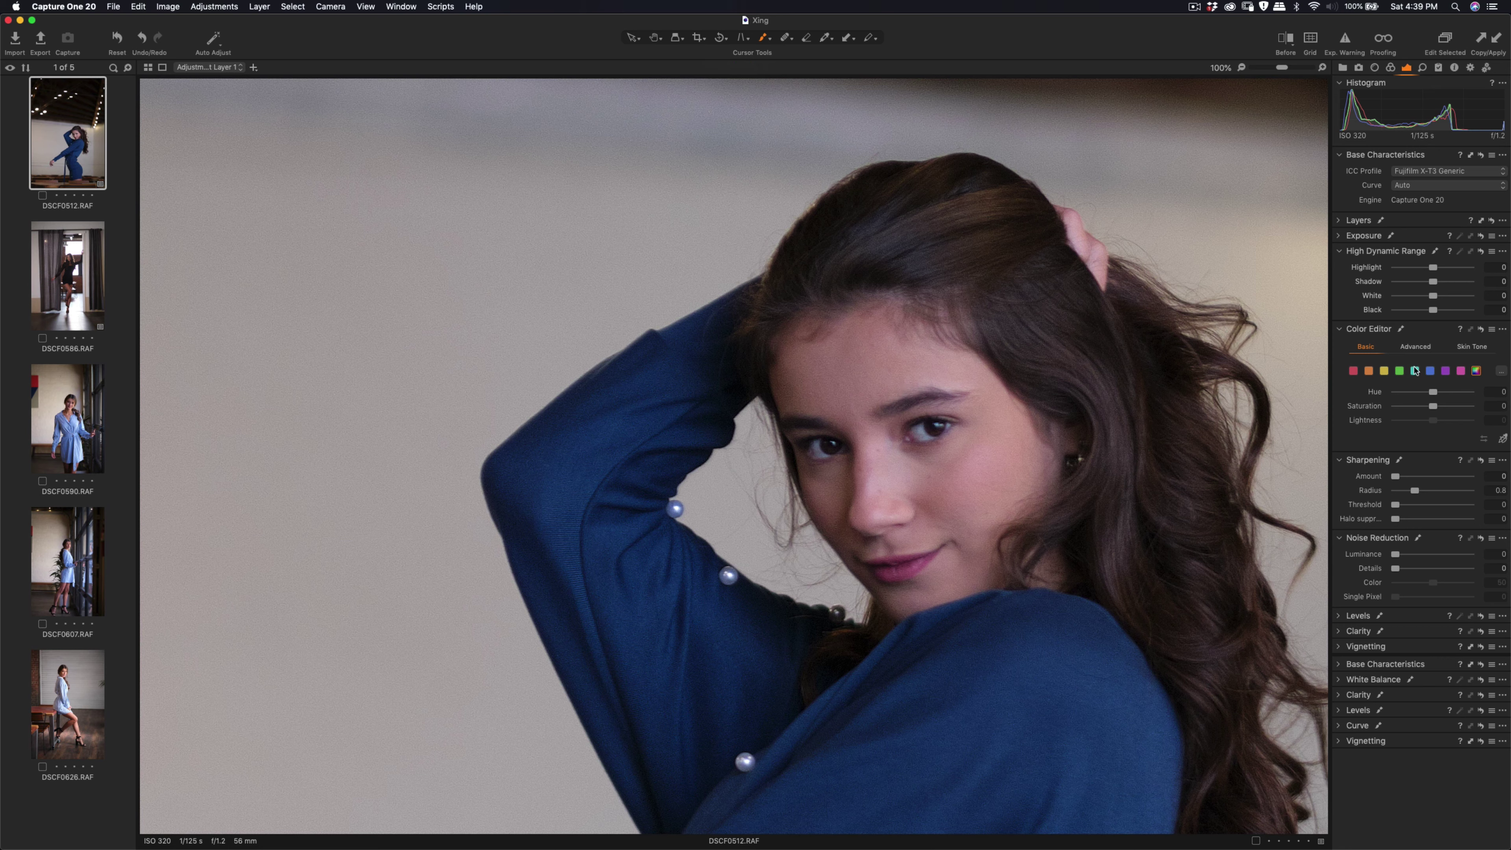
{"action": "left_click", "coordinate": [1338, 220]}
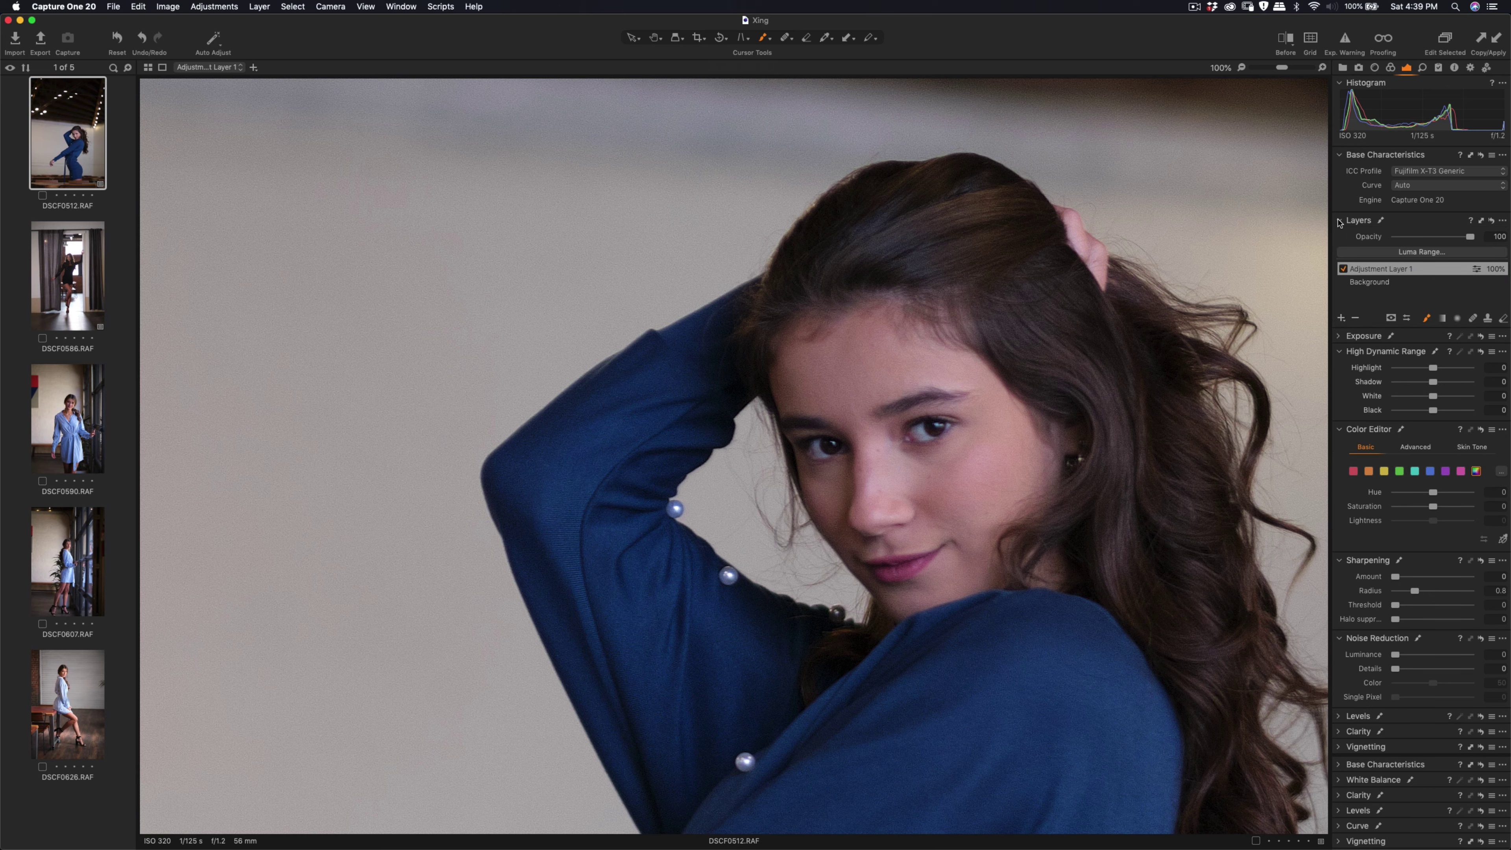
{"action": "left_click", "coordinate": [1472, 320]}
{"action": "key", "text": "super+minus"}
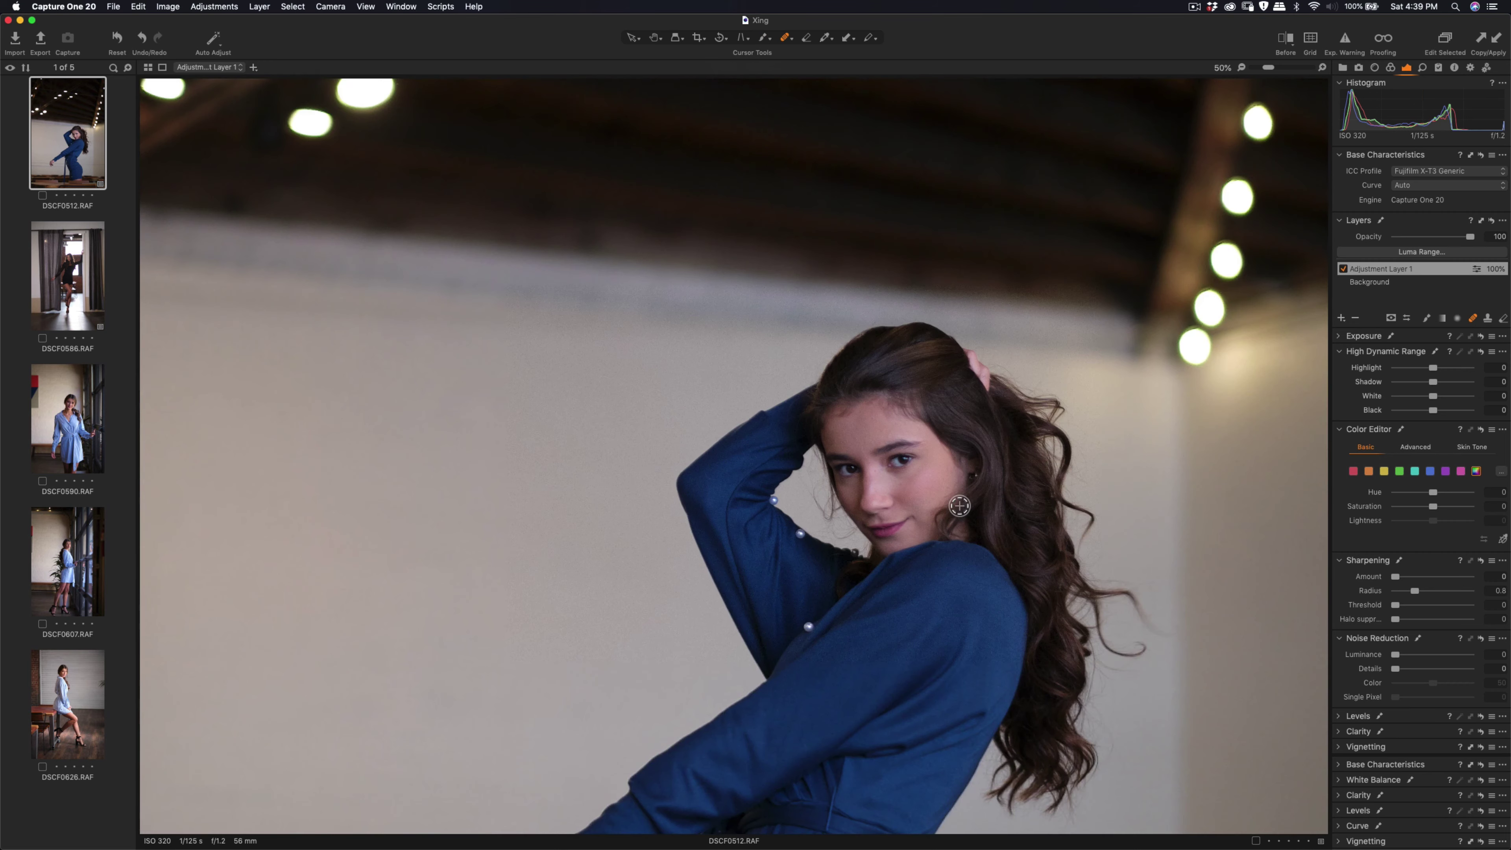
{"action": "scroll", "coordinate": [916, 507], "scroll_direction": "up", "scroll_amount": 5}
{"action": "right_click", "coordinate": [897, 474]}
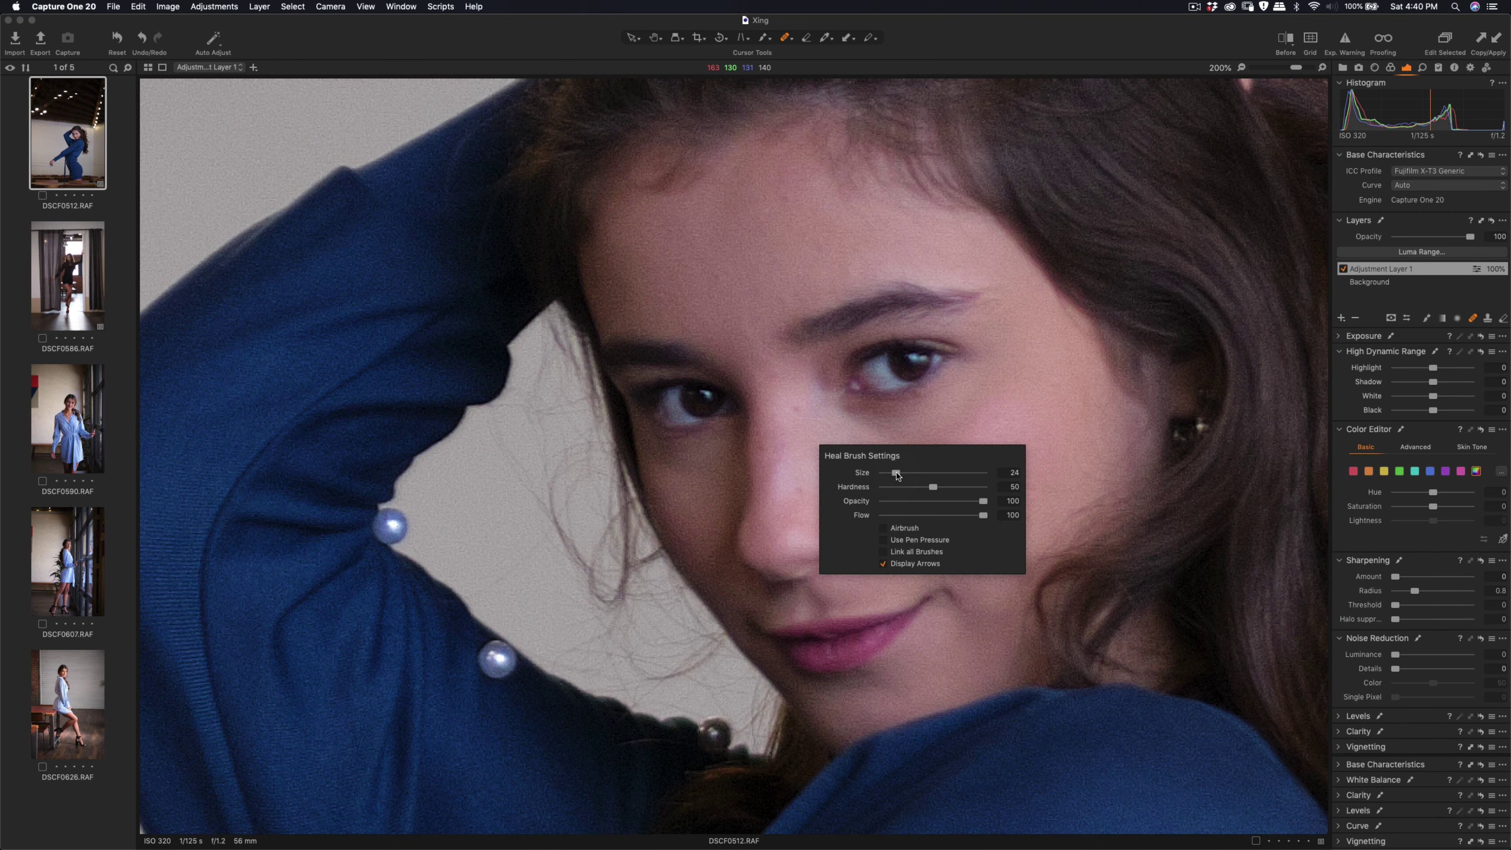
{"action": "left_click_drag", "start_coordinate": [898, 474], "coordinate": [925, 474]}
{"action": "left_click", "coordinate": [895, 462]}
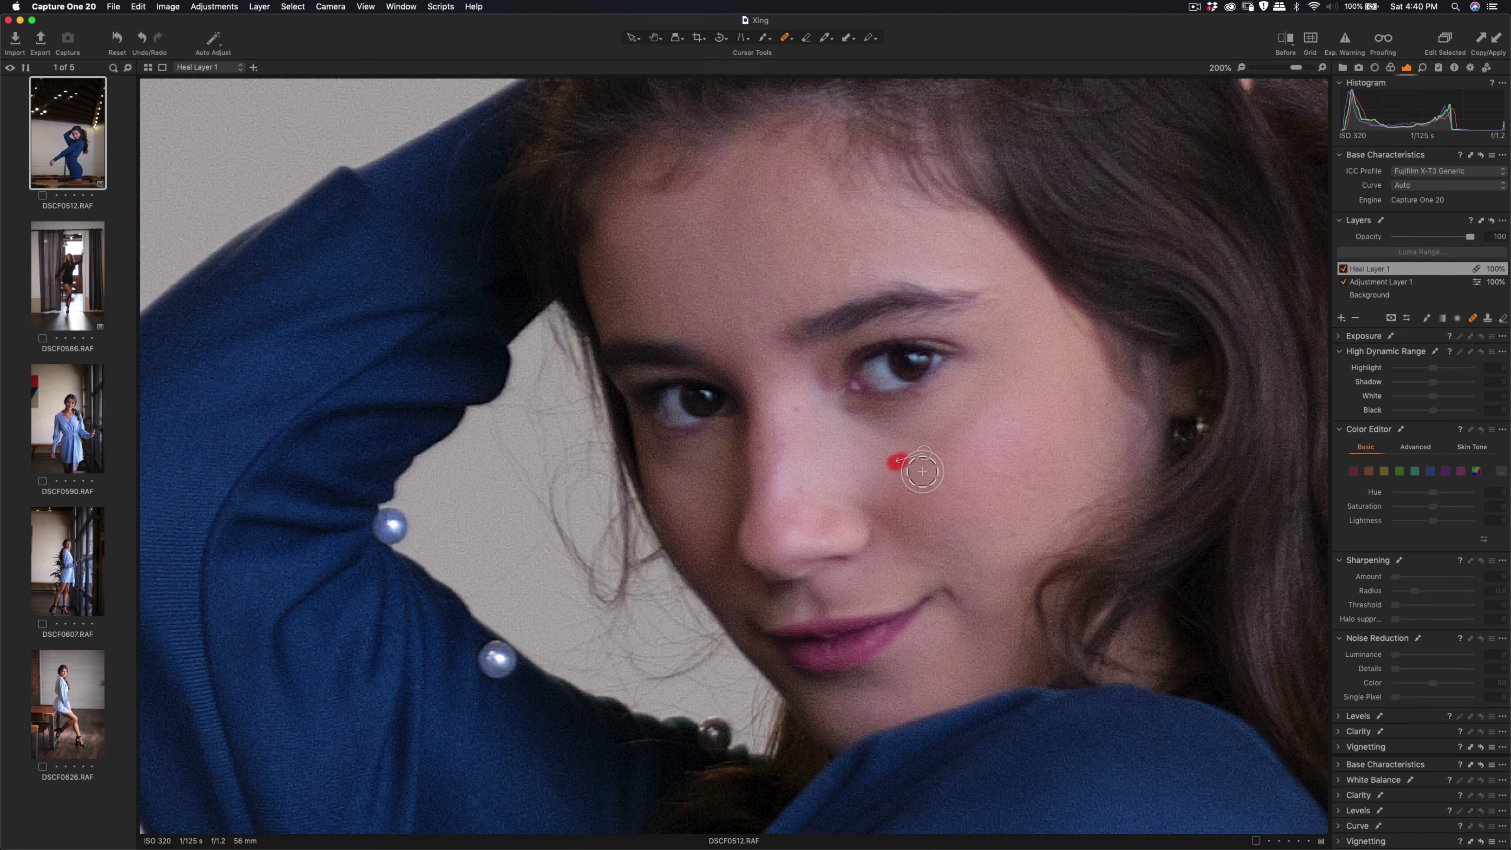
- Set the Heal brush size to 5 and heal the spots on the nose and forehead, repositioning their source points
{"action": "right_click", "coordinate": [880, 472]}
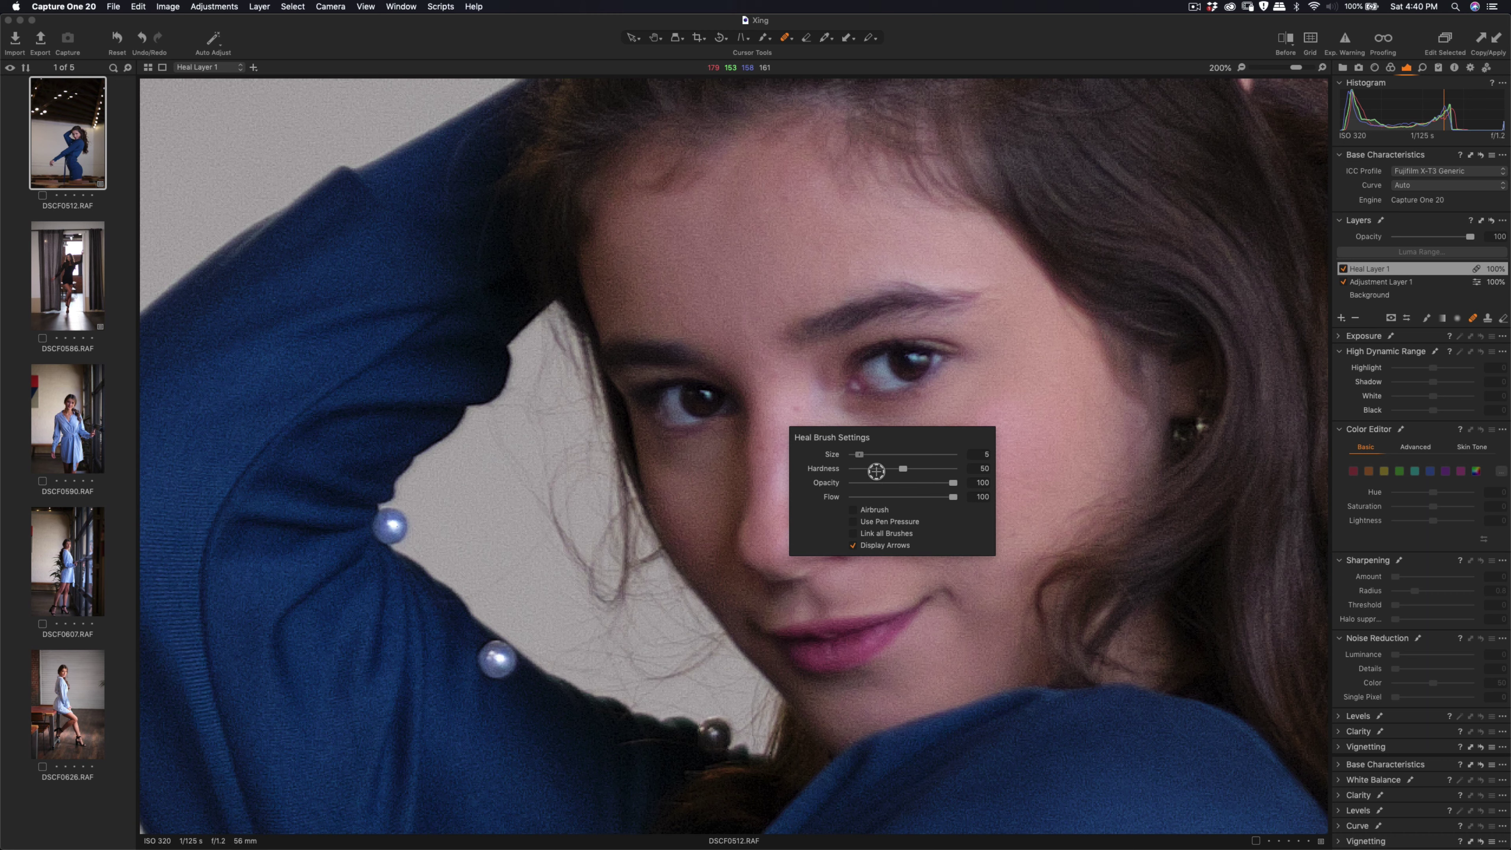
{"action": "left_click", "coordinate": [797, 410]}
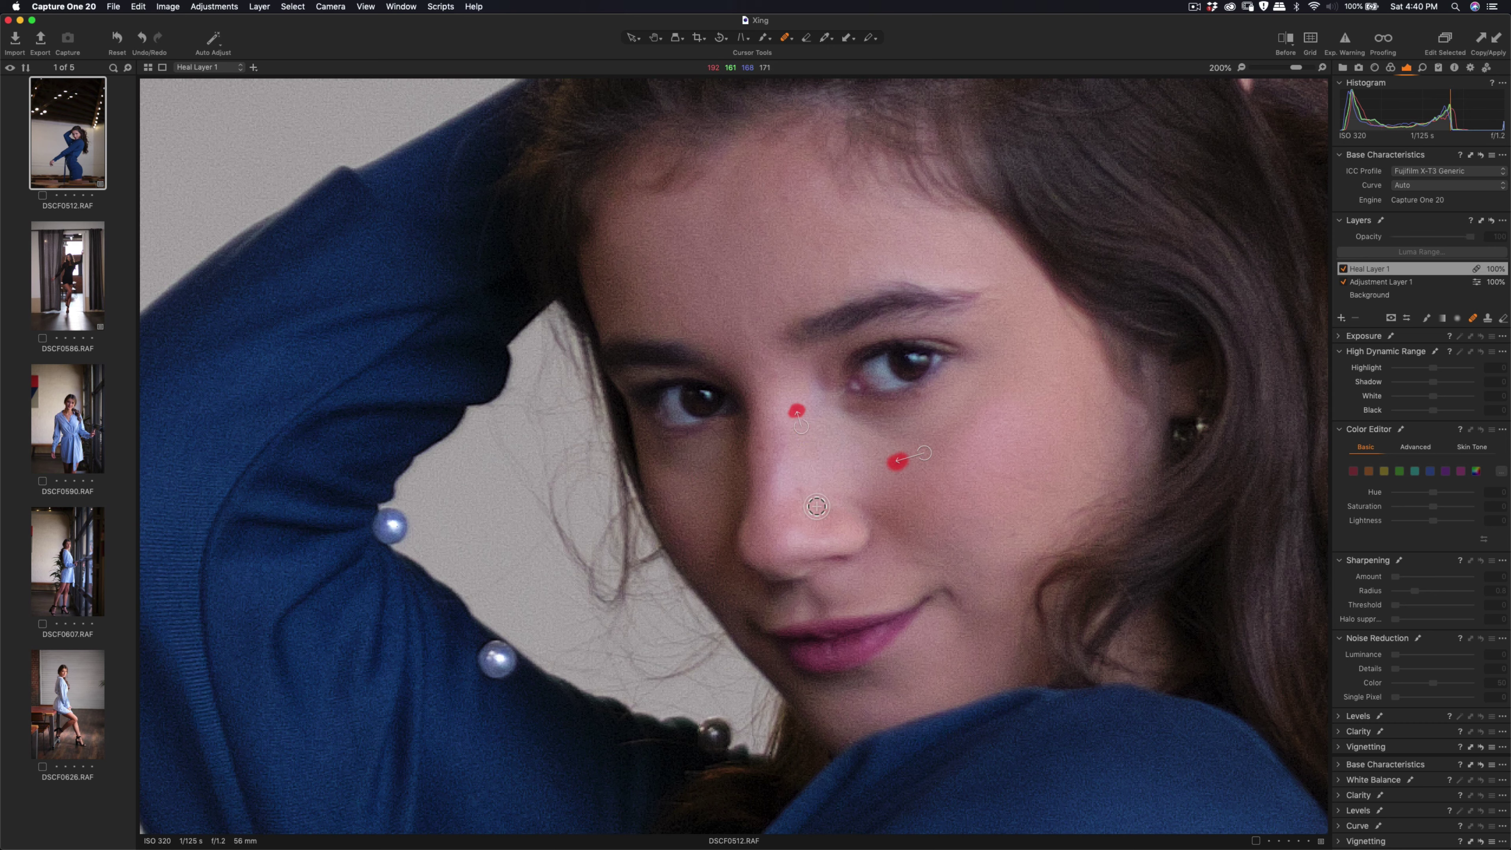
{"action": "left_click", "coordinate": [800, 489]}
{"action": "left_click_drag", "start_coordinate": [817, 481], "coordinate": [808, 477]}
{"action": "left_click", "coordinate": [785, 201]}
{"action": "left_click_drag", "start_coordinate": [803, 221], "coordinate": [821, 208]}
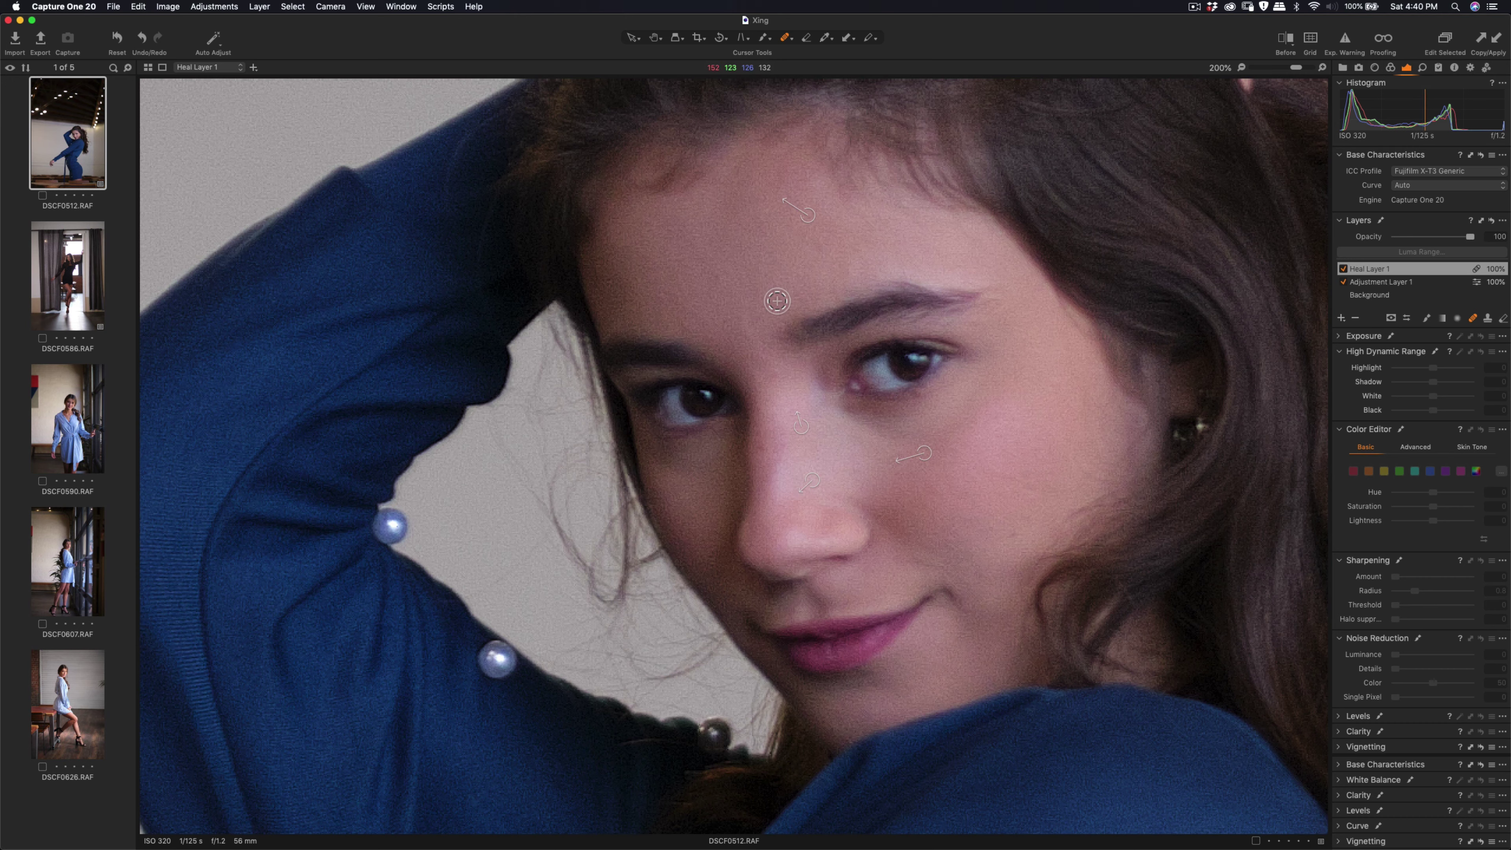
{"action": "left_click", "coordinate": [768, 259]}
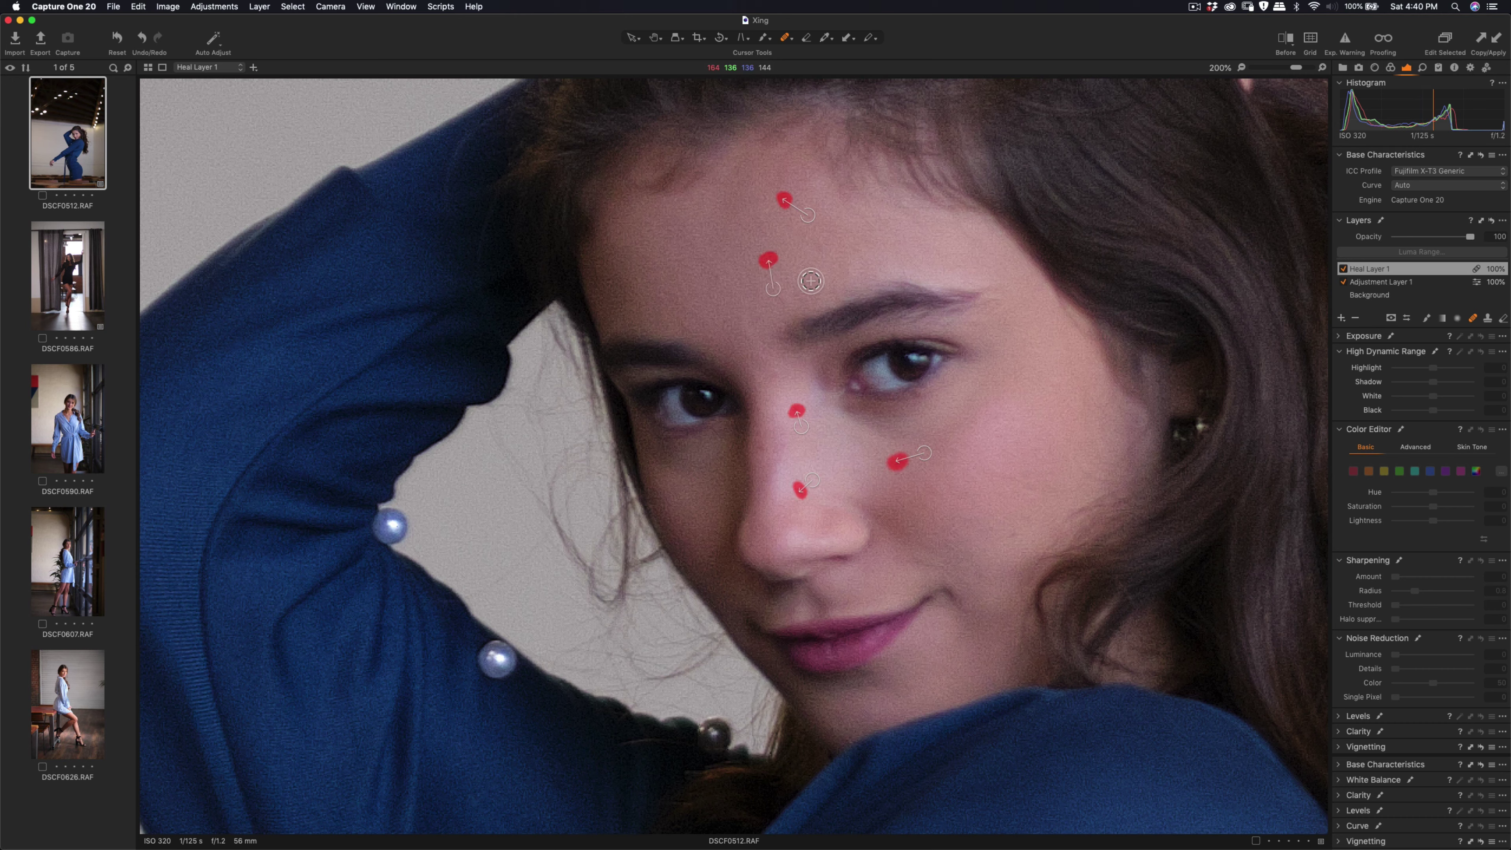
{"action": "left_click_drag", "start_coordinate": [772, 288], "coordinate": [782, 264]}
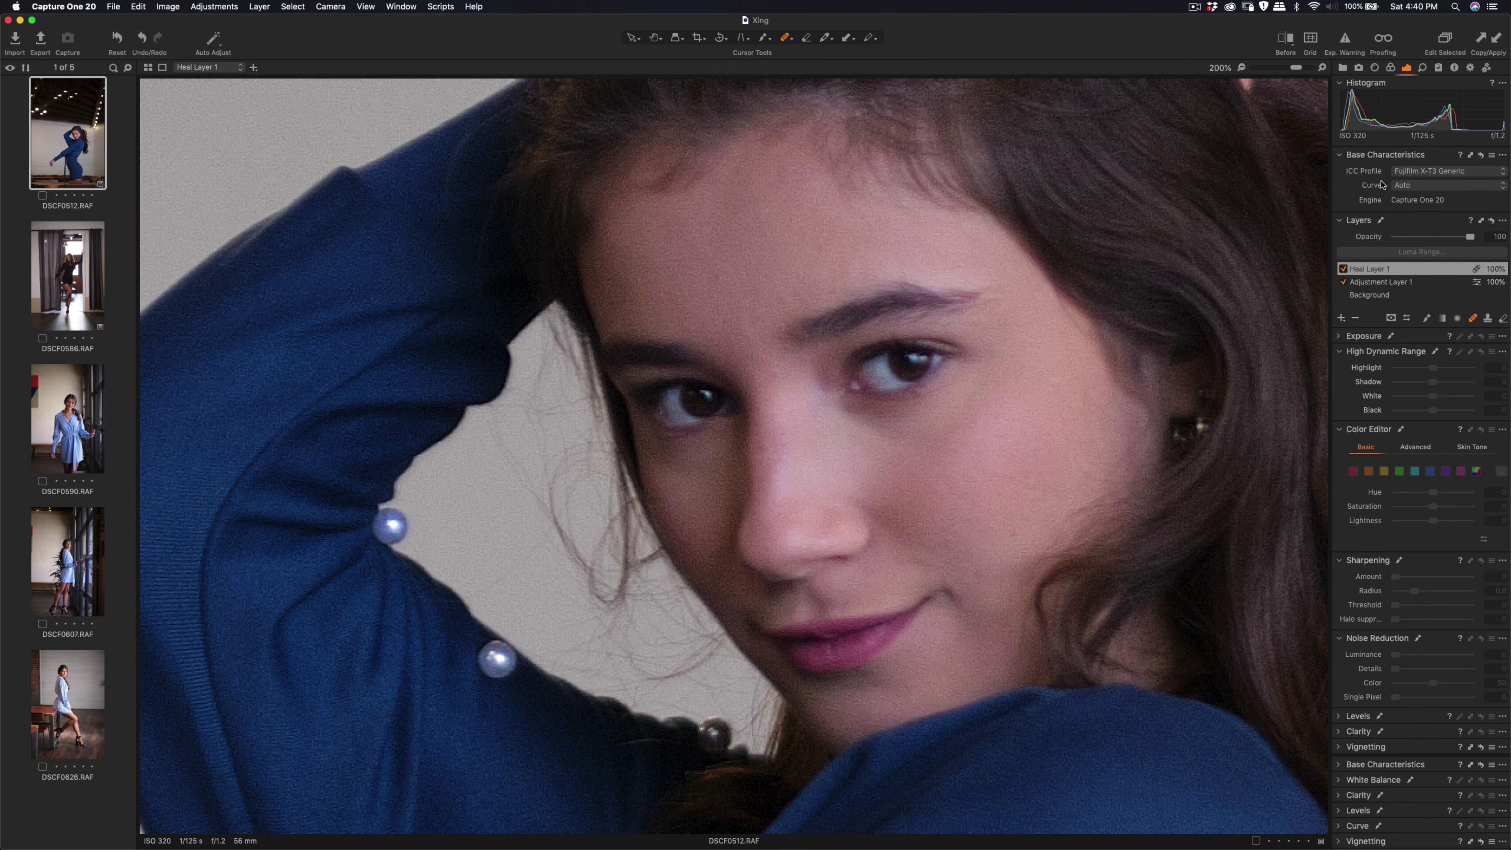
- Add a new empty adjustment layer above the heal layer for softening the skin
{"action": "scroll", "coordinate": [1096, 337], "scroll_direction": "down", "scroll_amount": 3}
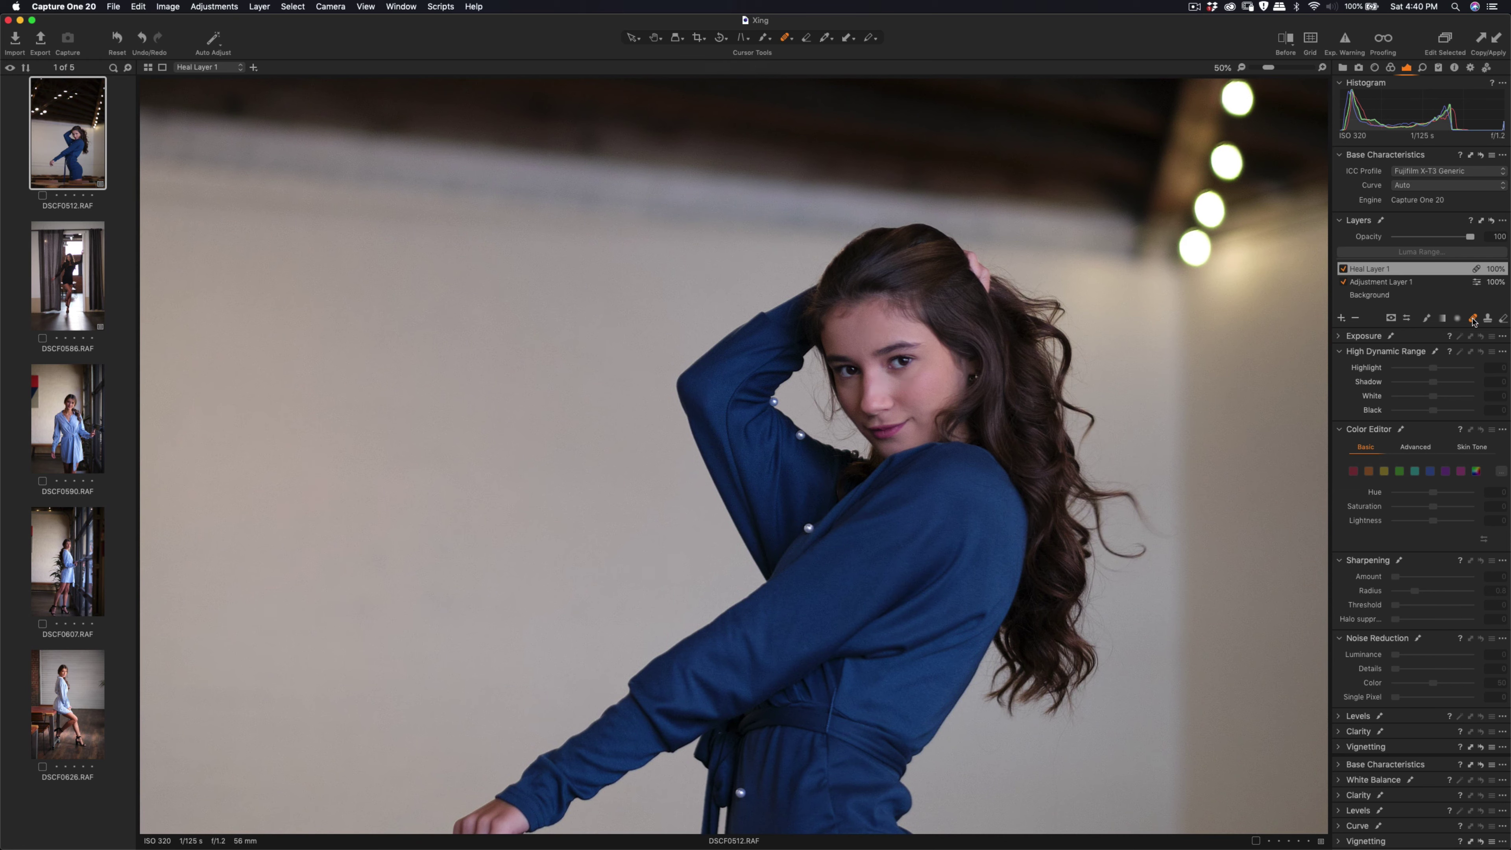
{"action": "left_click", "coordinate": [1341, 320]}
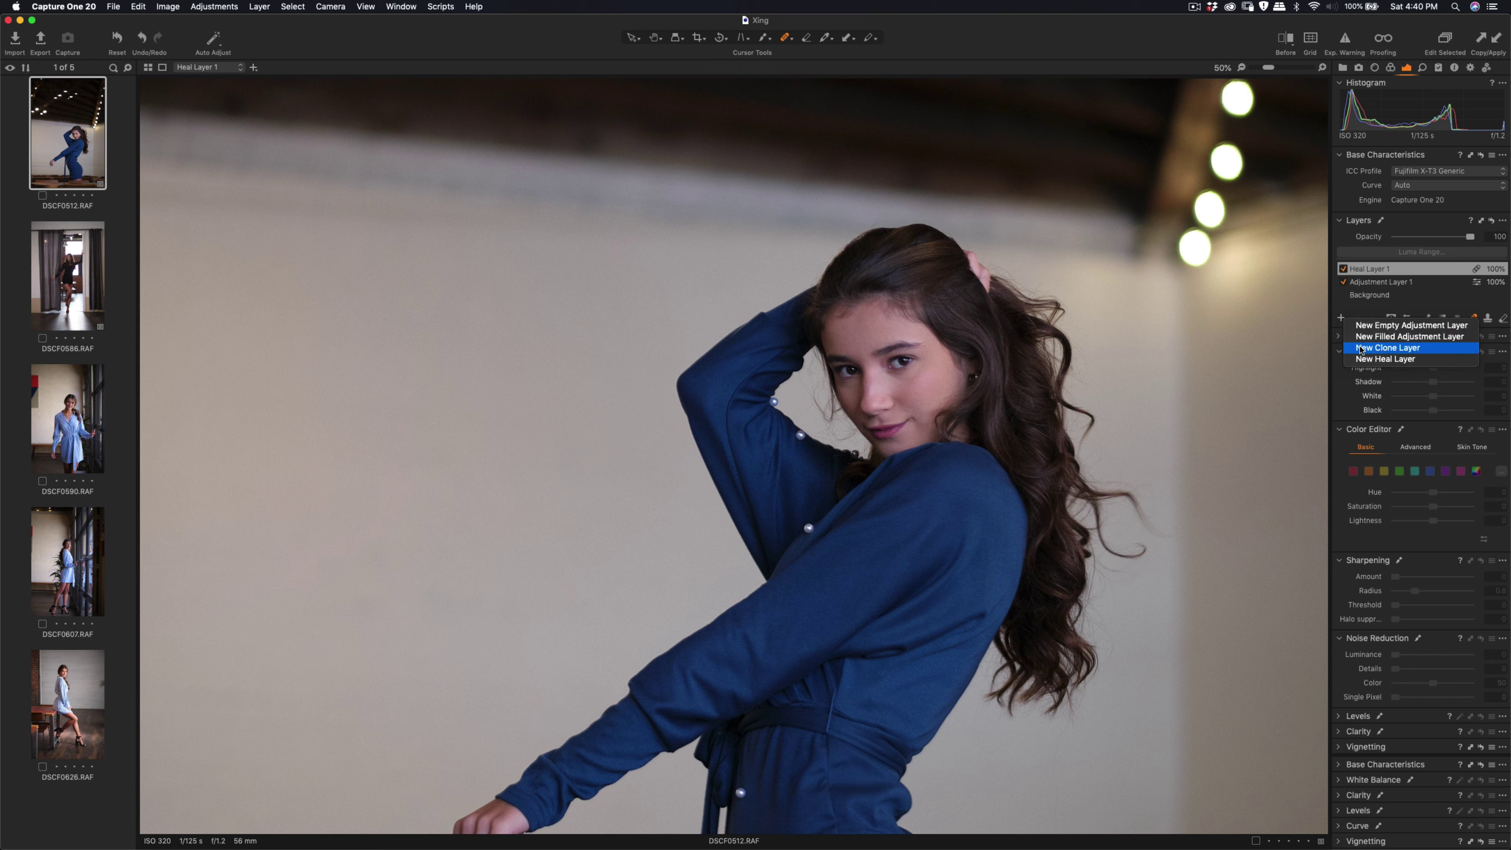
{"action": "left_click", "coordinate": [1364, 326]}
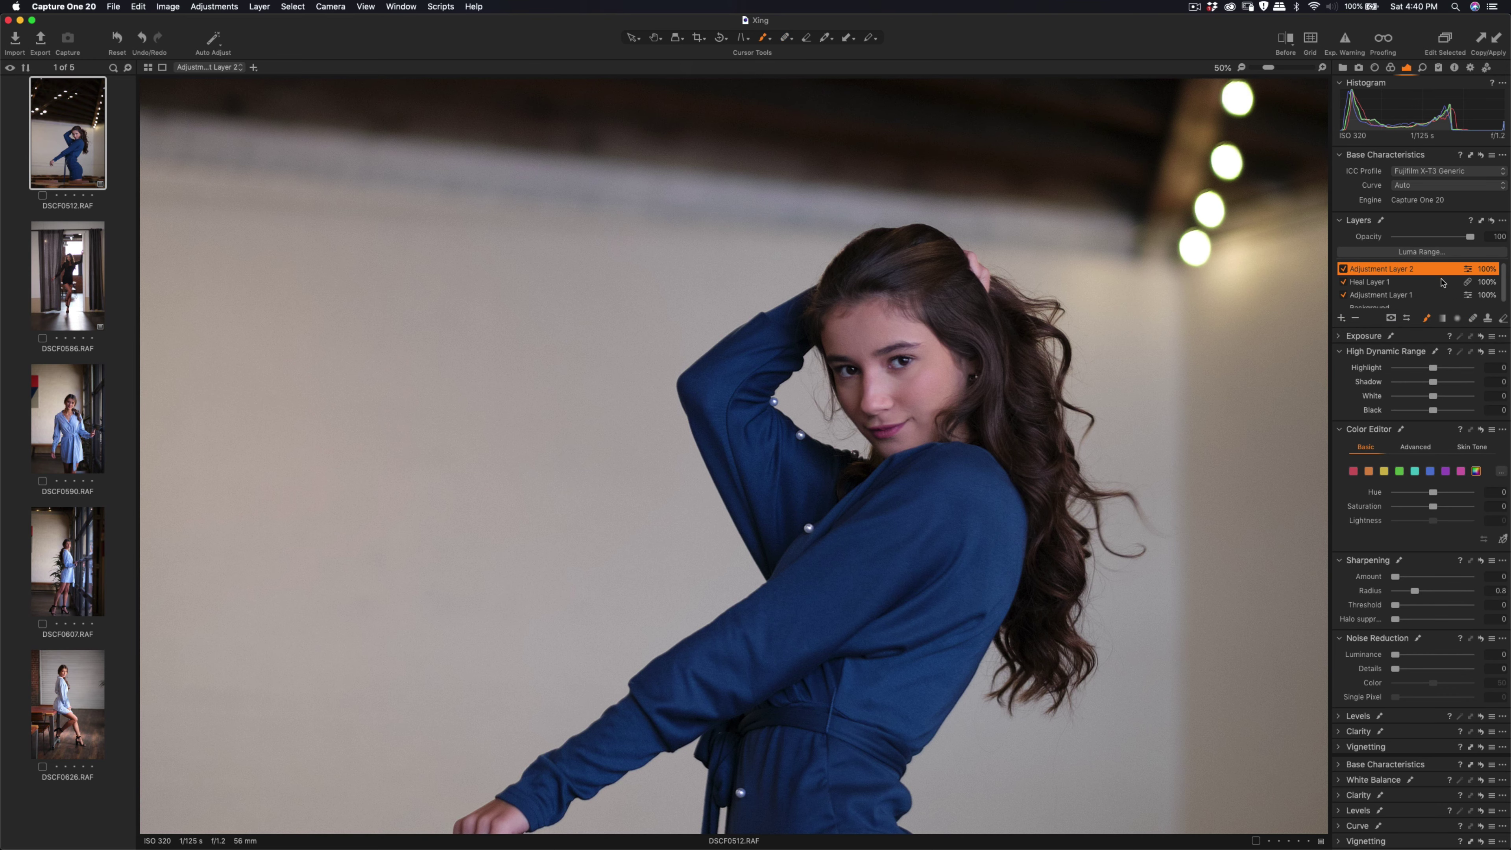
- Adjust the mask brush and paint over the skin of the forehead, nose and cheeks on the new adjustment layer
{"action": "scroll", "coordinate": [891, 343], "scroll_direction": "up", "scroll_amount": 1}
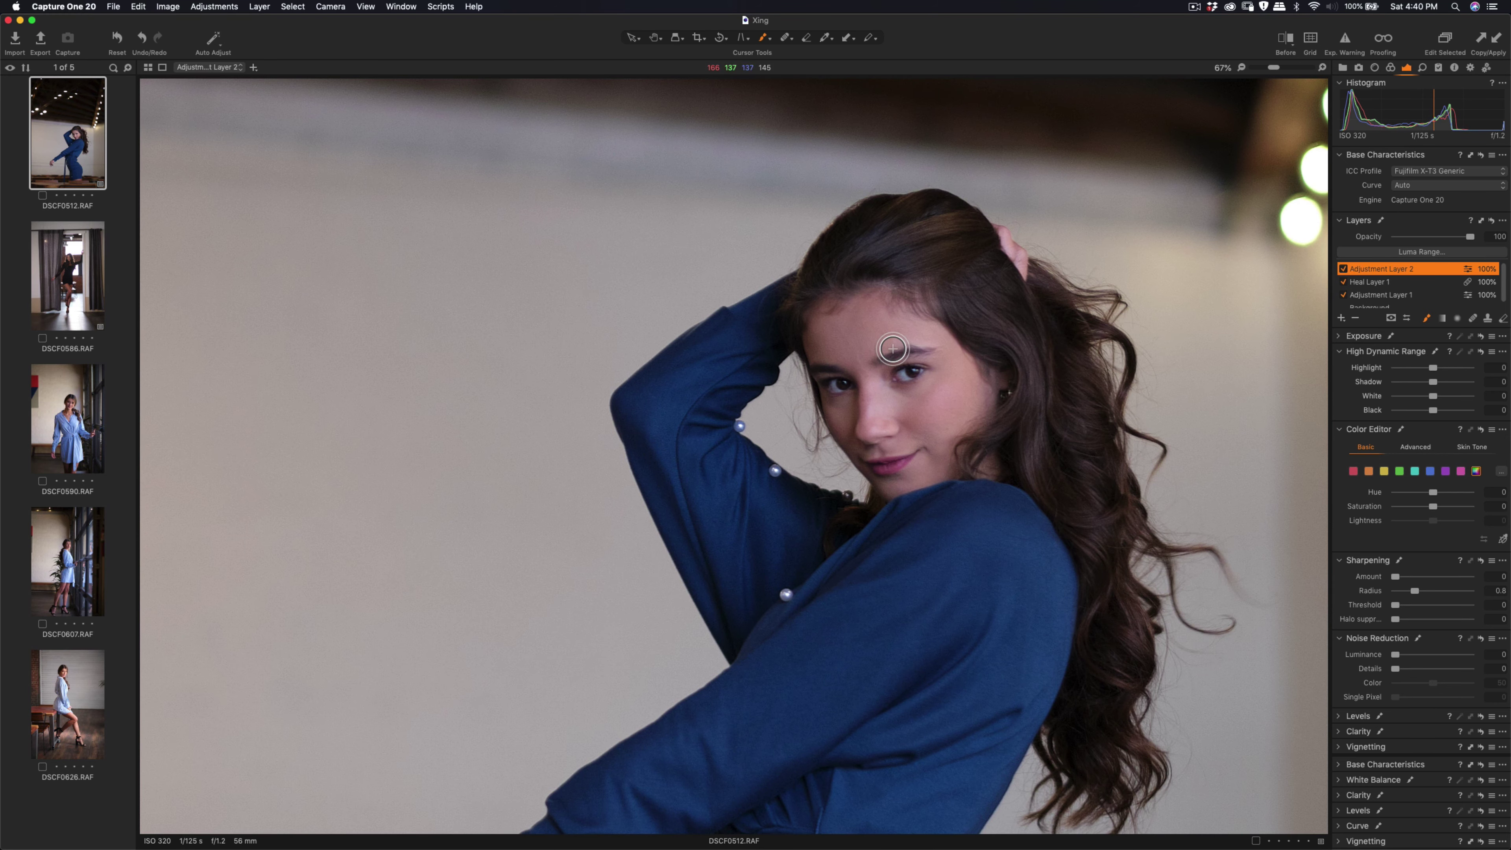
{"action": "scroll", "coordinate": [892, 348], "scroll_direction": "up", "scroll_amount": 1}
{"action": "mouse_move", "coordinate": [838, 351]}
{"action": "left_mouse_down"}
{"action": "mouse_move", "coordinate": [875, 369]}
{"action": "mouse_move", "coordinate": [891, 318]}
{"action": "mouse_move", "coordinate": [805, 354]}
{"action": "mouse_move", "coordinate": [809, 384]}
{"action": "mouse_move", "coordinate": [854, 379]}
{"action": "left_mouse_up"}
{"action": "right_click", "coordinate": [849, 350]}
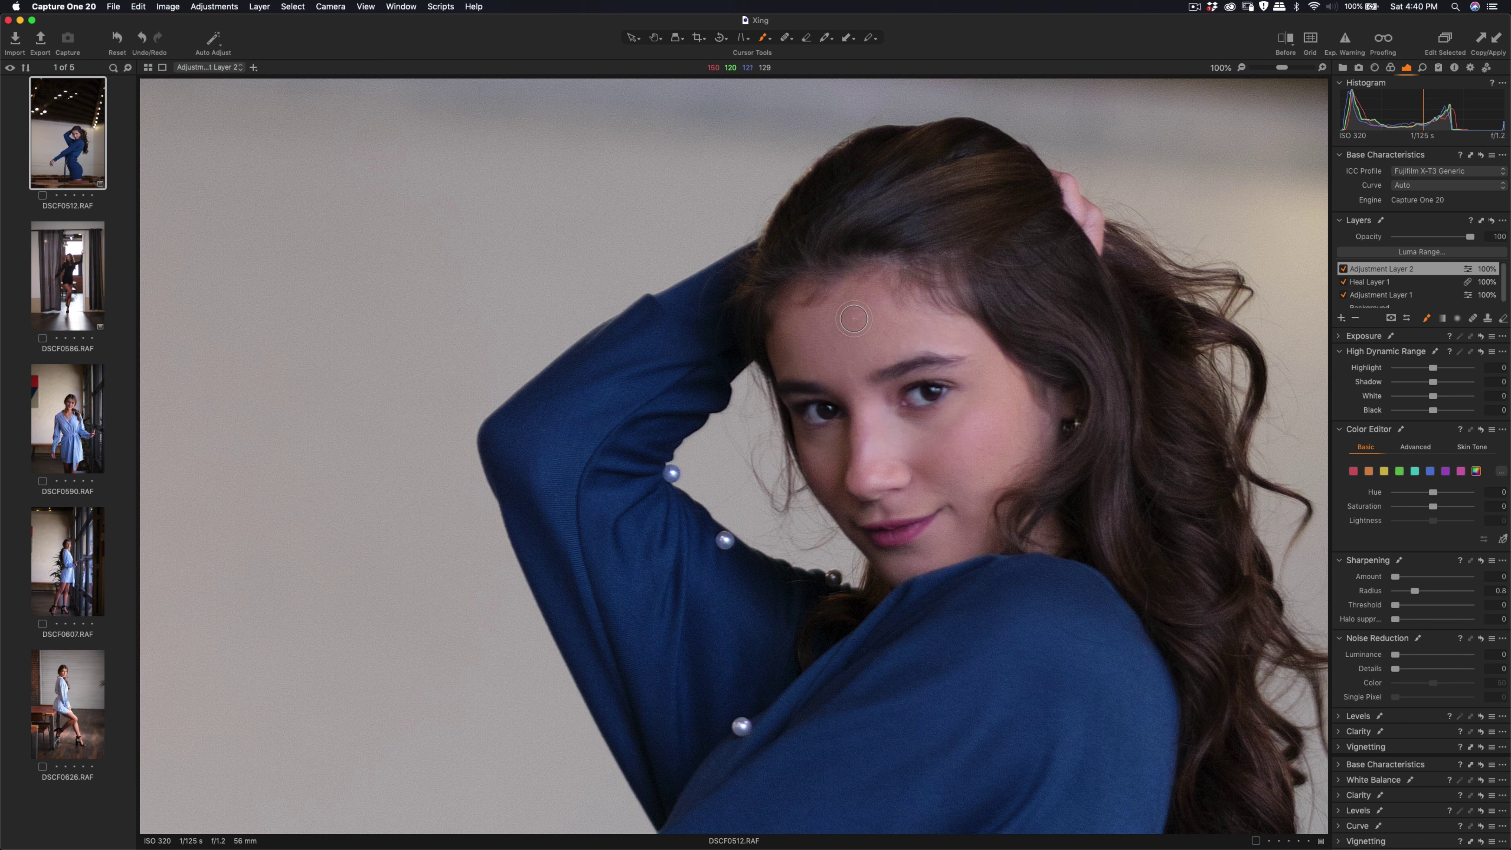
{"action": "mouse_move", "coordinate": [853, 319]}
{"action": "left_mouse_down"}
{"action": "mouse_move", "coordinate": [884, 336]}
{"action": "mouse_move", "coordinate": [872, 327]}
{"action": "mouse_move", "coordinate": [898, 312]}
{"action": "mouse_move", "coordinate": [811, 308]}
{"action": "mouse_move", "coordinate": [792, 317]}
{"action": "mouse_move", "coordinate": [789, 353]}
{"action": "mouse_move", "coordinate": [844, 360]}
{"action": "mouse_move", "coordinate": [851, 382]}
{"action": "mouse_move", "coordinate": [878, 339]}
{"action": "mouse_move", "coordinate": [918, 319]}
{"action": "mouse_move", "coordinate": [984, 361]}
{"action": "mouse_move", "coordinate": [947, 339]}
{"action": "mouse_move", "coordinate": [890, 342]}
{"action": "mouse_move", "coordinate": [969, 338]}
{"action": "mouse_move", "coordinate": [1005, 373]}
{"action": "mouse_move", "coordinate": [992, 433]}
{"action": "mouse_move", "coordinate": [954, 441]}
{"action": "mouse_move", "coordinate": [980, 398]}
{"action": "mouse_move", "coordinate": [951, 431]}
{"action": "mouse_move", "coordinate": [901, 424]}
{"action": "mouse_move", "coordinate": [979, 417]}
{"action": "mouse_move", "coordinate": [962, 460]}
{"action": "mouse_move", "coordinate": [974, 456]}
{"action": "mouse_move", "coordinate": [913, 444]}
{"action": "mouse_move", "coordinate": [972, 480]}
{"action": "mouse_move", "coordinate": [1014, 434]}
{"action": "mouse_move", "coordinate": [999, 389]}
{"action": "mouse_move", "coordinate": [1014, 493]}
{"action": "mouse_move", "coordinate": [970, 512]}
{"action": "mouse_move", "coordinate": [993, 492]}
{"action": "mouse_move", "coordinate": [970, 509]}
{"action": "mouse_move", "coordinate": [929, 476]}
{"action": "mouse_move", "coordinate": [978, 493]}
{"action": "mouse_move", "coordinate": [976, 549]}
{"action": "mouse_move", "coordinate": [934, 584]}
{"action": "mouse_move", "coordinate": [975, 567]}
{"action": "mouse_move", "coordinate": [1008, 493]}
{"action": "mouse_move", "coordinate": [991, 563]}
{"action": "mouse_move", "coordinate": [936, 506]}
{"action": "left_mouse_up"}
{"action": "right_click", "coordinate": [940, 464]}
{"action": "mouse_move", "coordinate": [820, 449]}
{"action": "left_mouse_down"}
{"action": "mouse_move", "coordinate": [852, 453]}
{"action": "mouse_move", "coordinate": [853, 483]}
{"action": "mouse_move", "coordinate": [820, 453]}
{"action": "mouse_move", "coordinate": [848, 488]}
{"action": "mouse_move", "coordinate": [877, 455]}
{"action": "mouse_move", "coordinate": [873, 406]}
{"action": "mouse_move", "coordinate": [882, 485]}
{"action": "mouse_move", "coordinate": [945, 496]}
{"action": "left_mouse_up"}
- Set the skin layer's Clarity to -38 using the Natural method and check the softened face
{"action": "left_click", "coordinate": [1340, 732]}
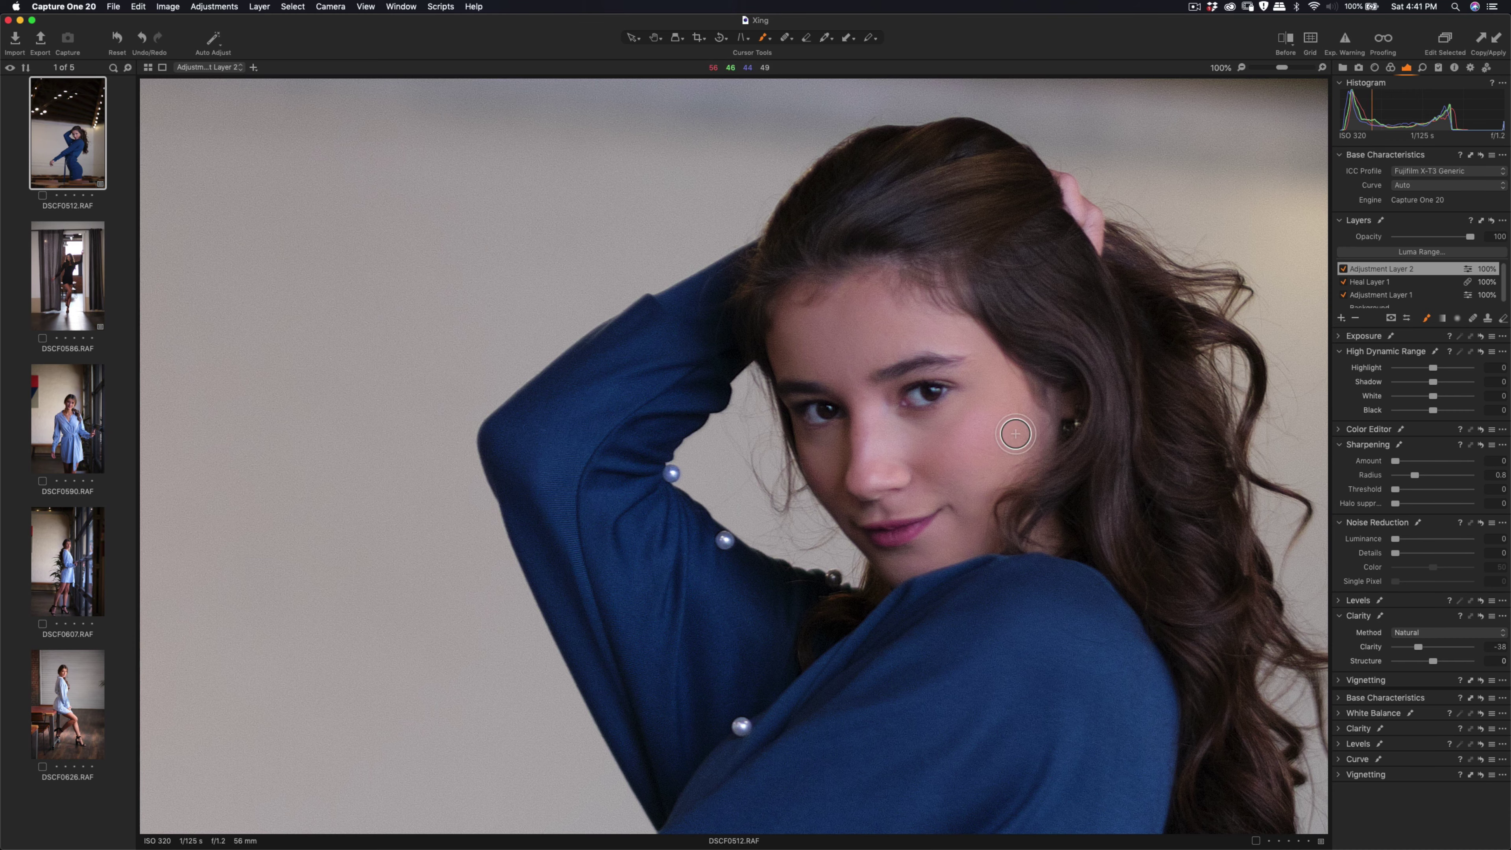
{"action": "key", "text": "super+0"}
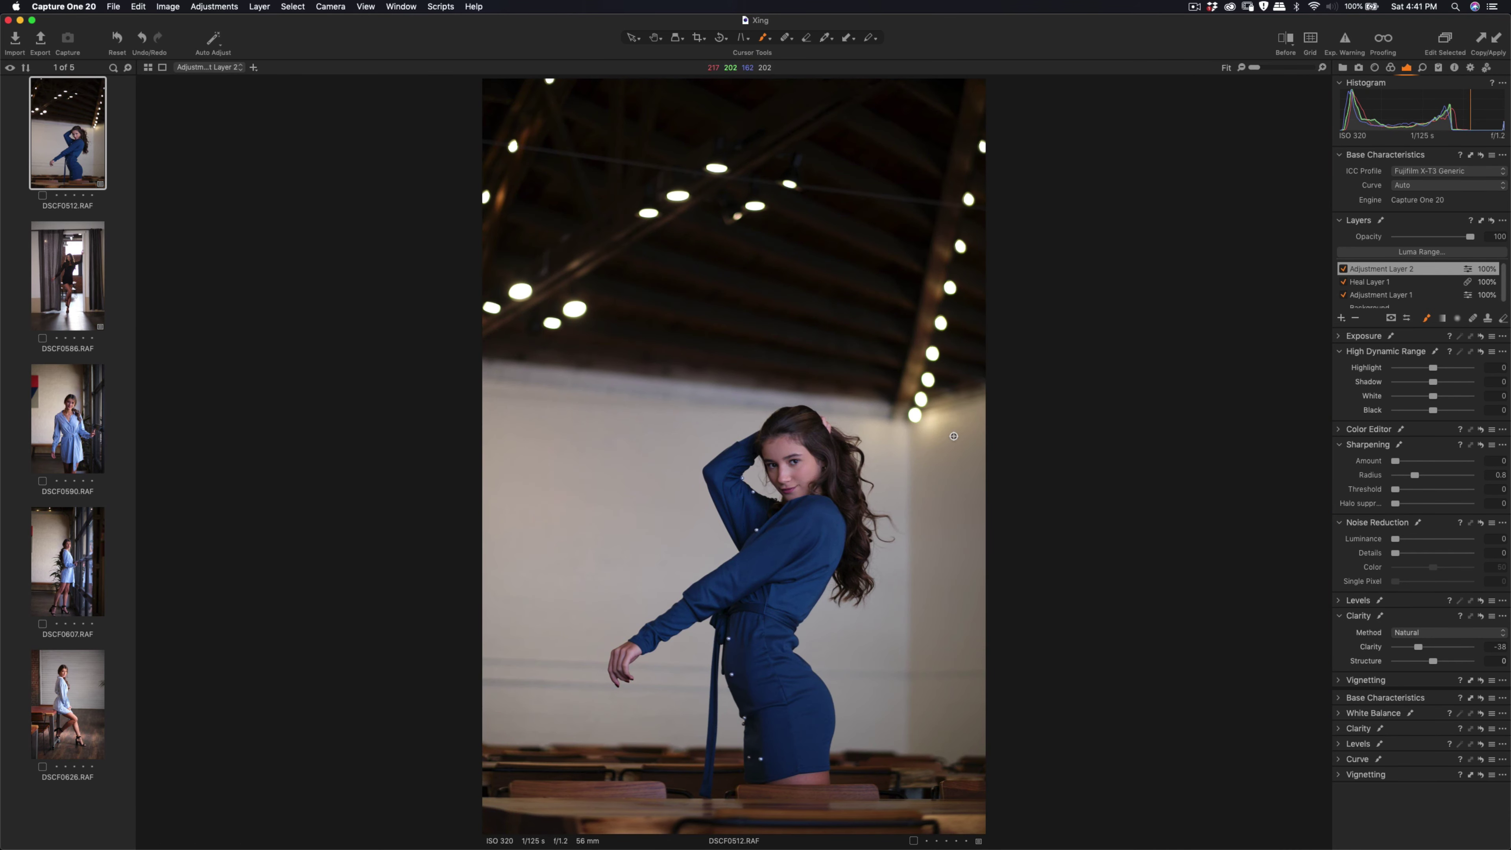
{"action": "scroll", "coordinate": [812, 481], "scroll_direction": "up", "scroll_amount": 3}
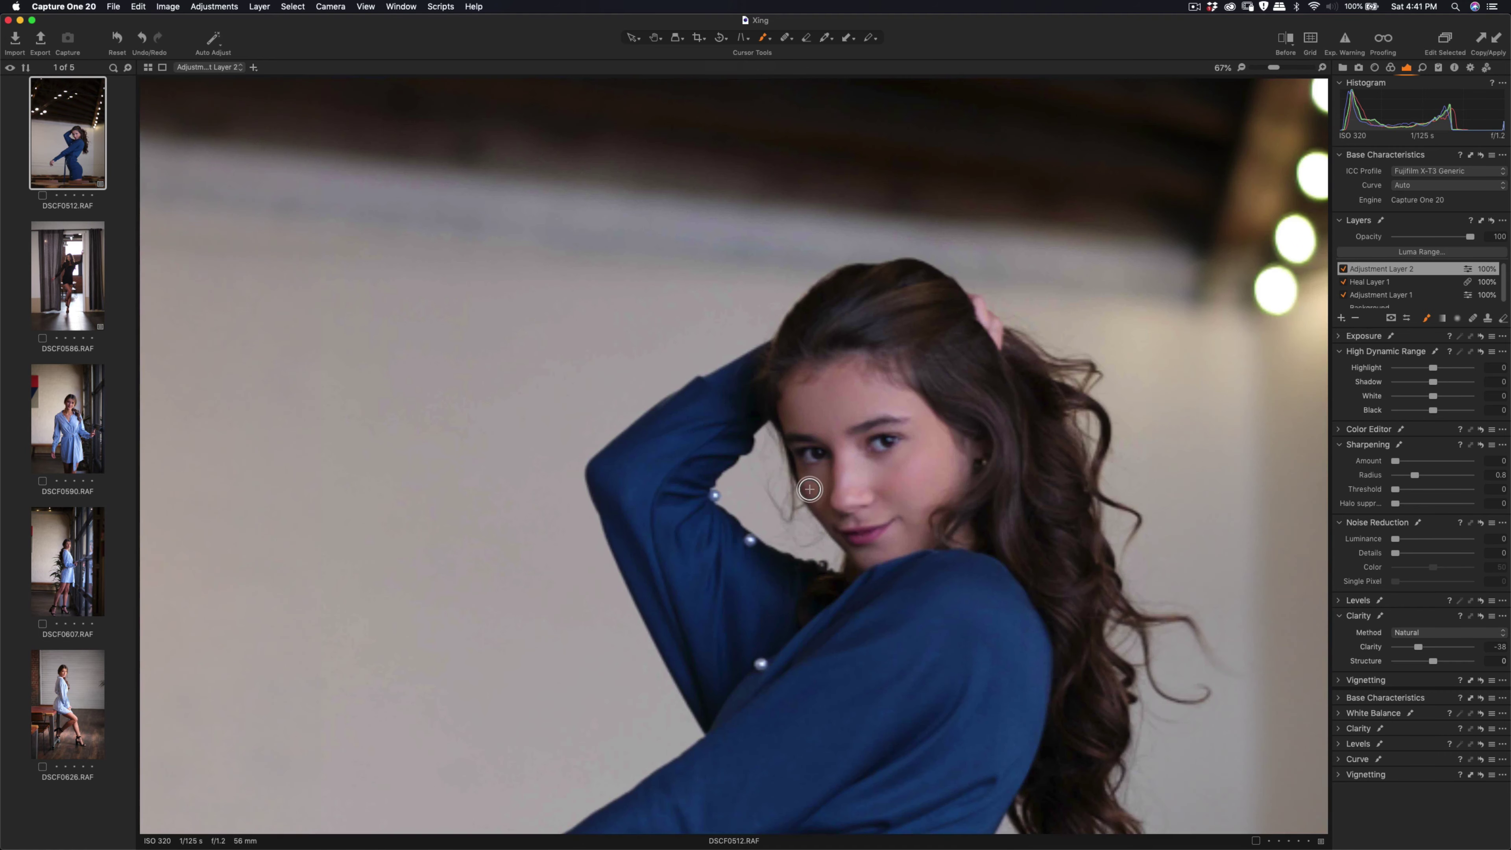
{"action": "scroll", "coordinate": [891, 484], "scroll_direction": "up", "scroll_amount": 3}
{"action": "scroll", "coordinate": [893, 473], "scroll_direction": "up", "scroll_amount": 2}
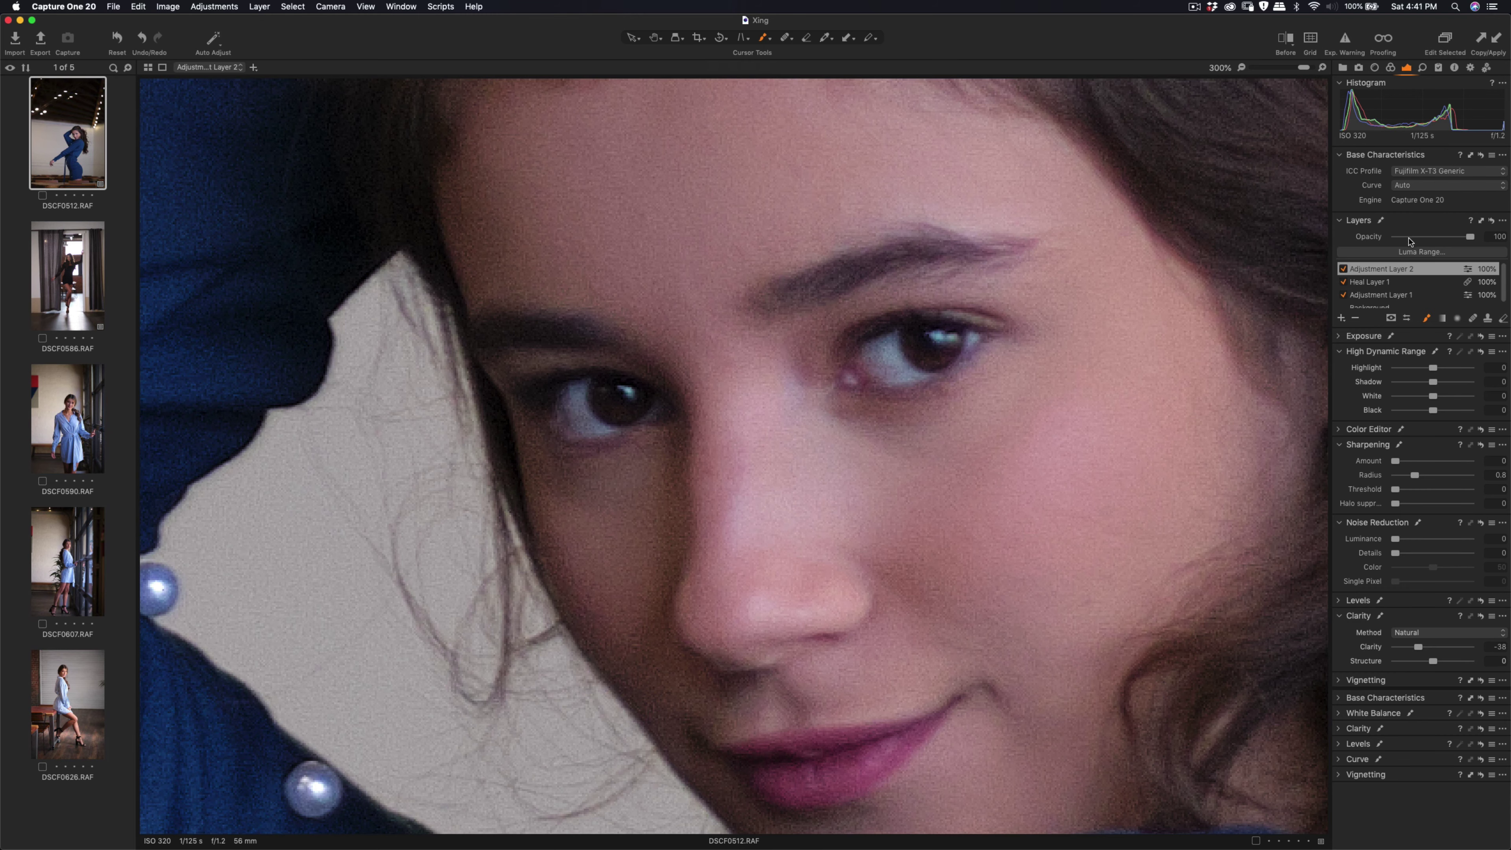
- Create a new empty adjustment layer named Eyes with its opacity set to 75
{"action": "left_click", "coordinate": [1342, 318]}
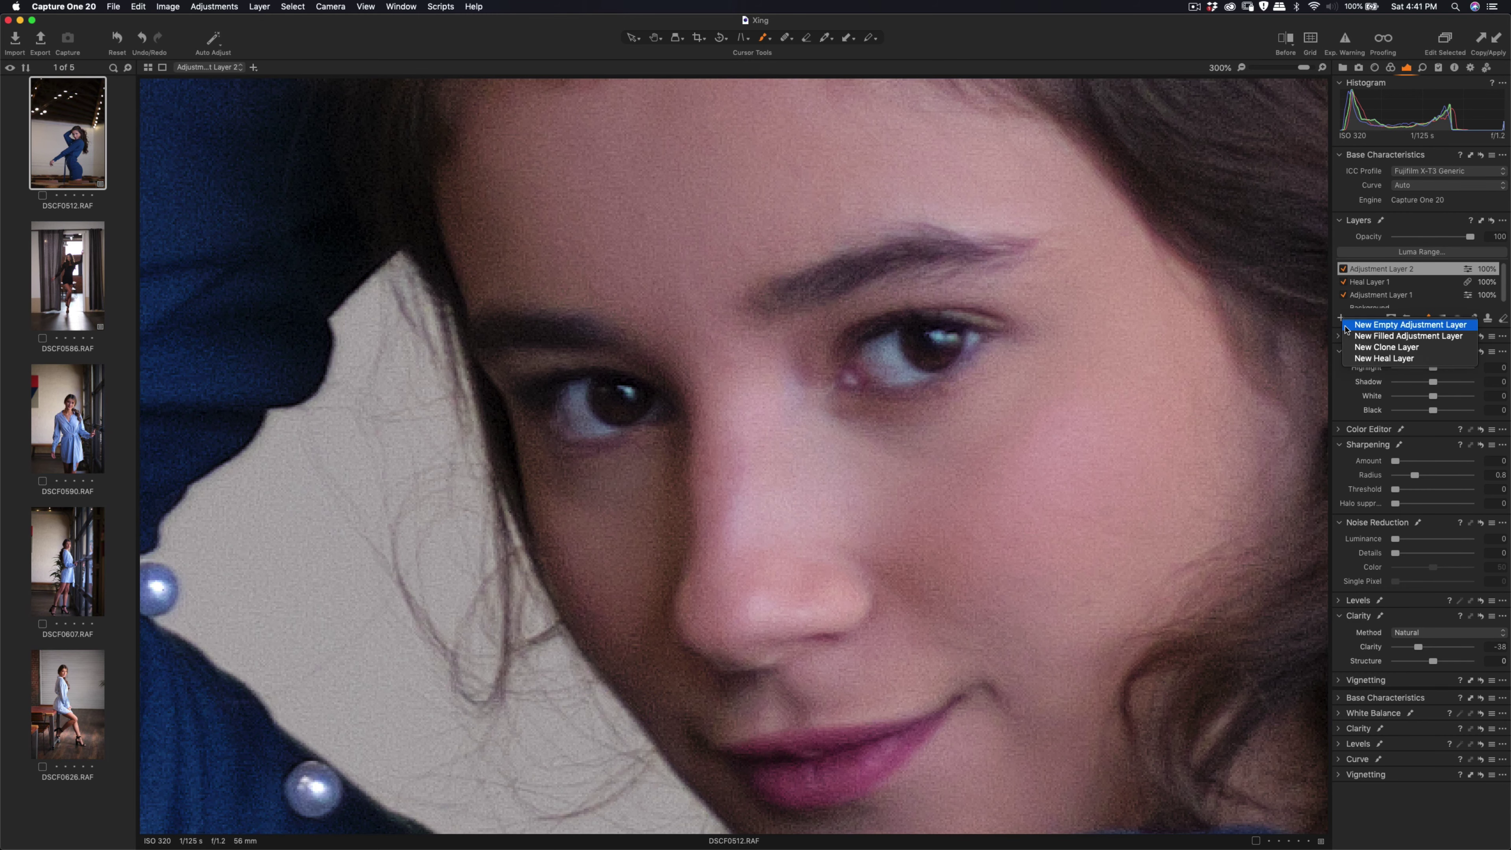
{"action": "left_click", "coordinate": [1346, 327]}
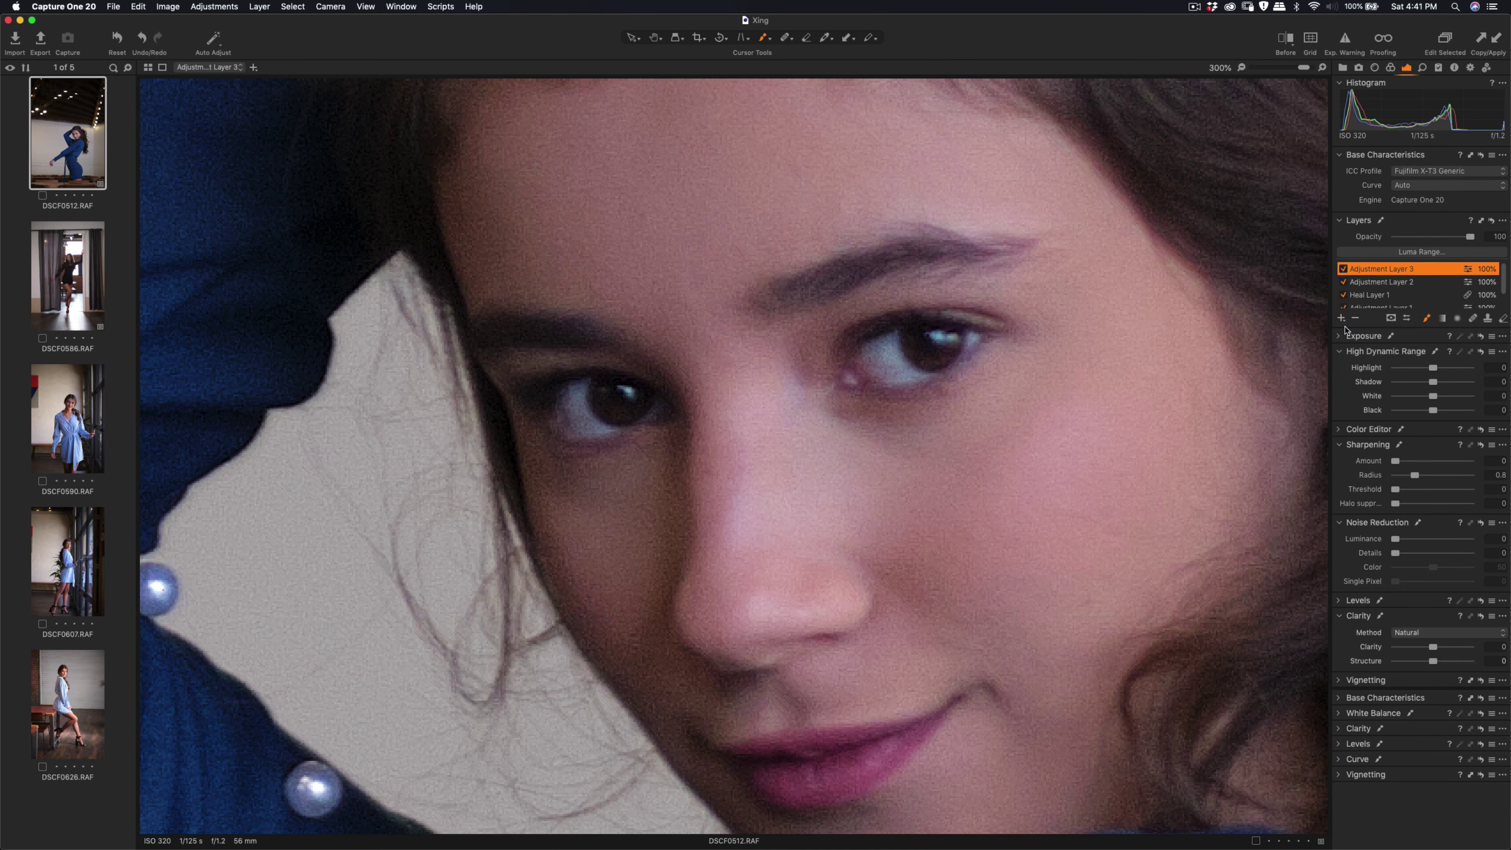
{"action": "double_click", "coordinate": [1386, 271]}
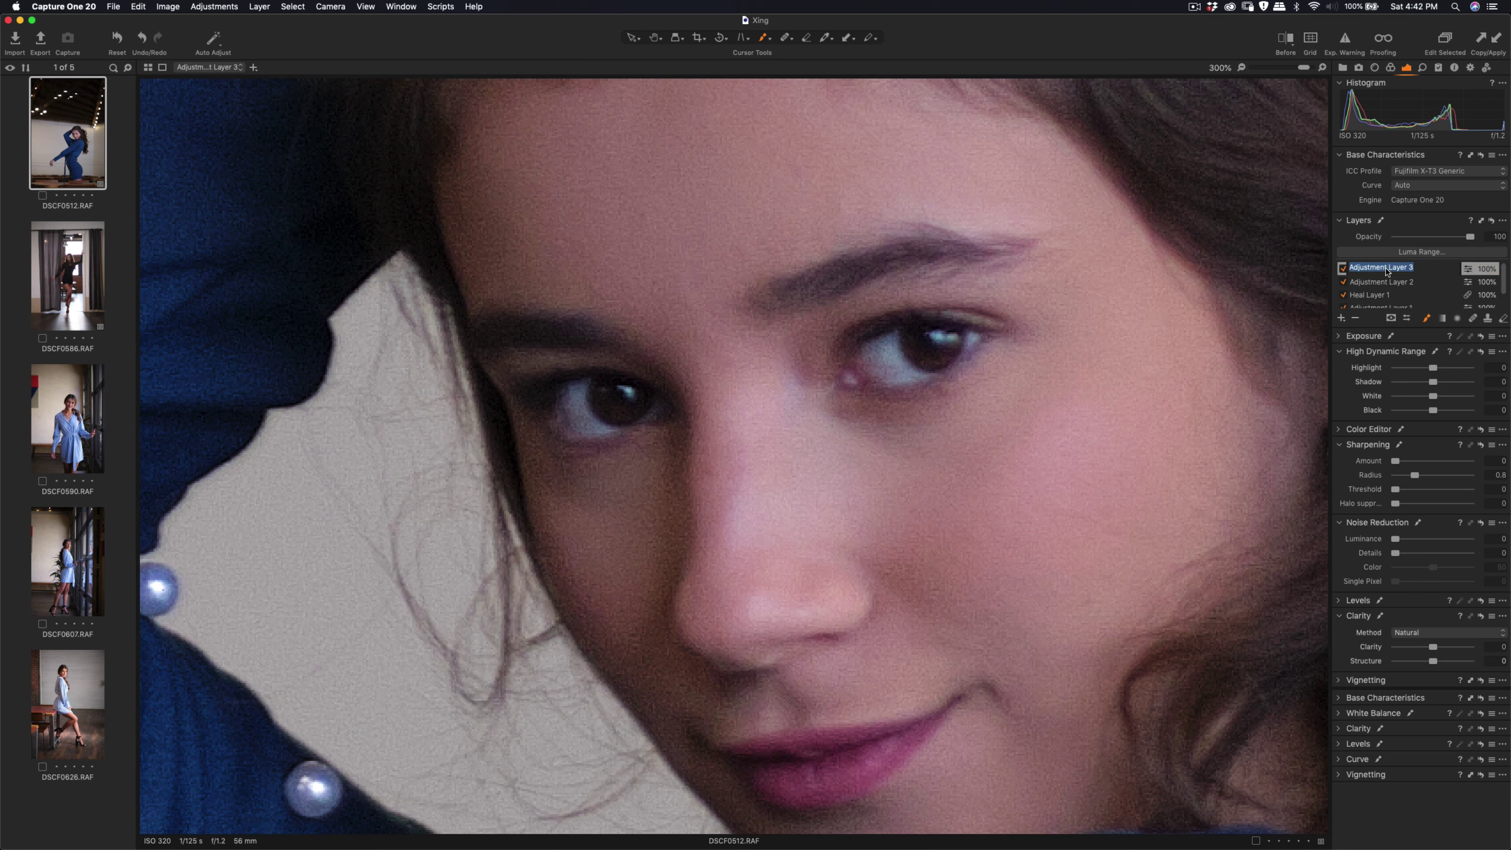
{"action": "type", "text": "Eyes"}
{"action": "left_click_drag", "start_coordinate": [1470, 238], "coordinate": [1453, 241]}
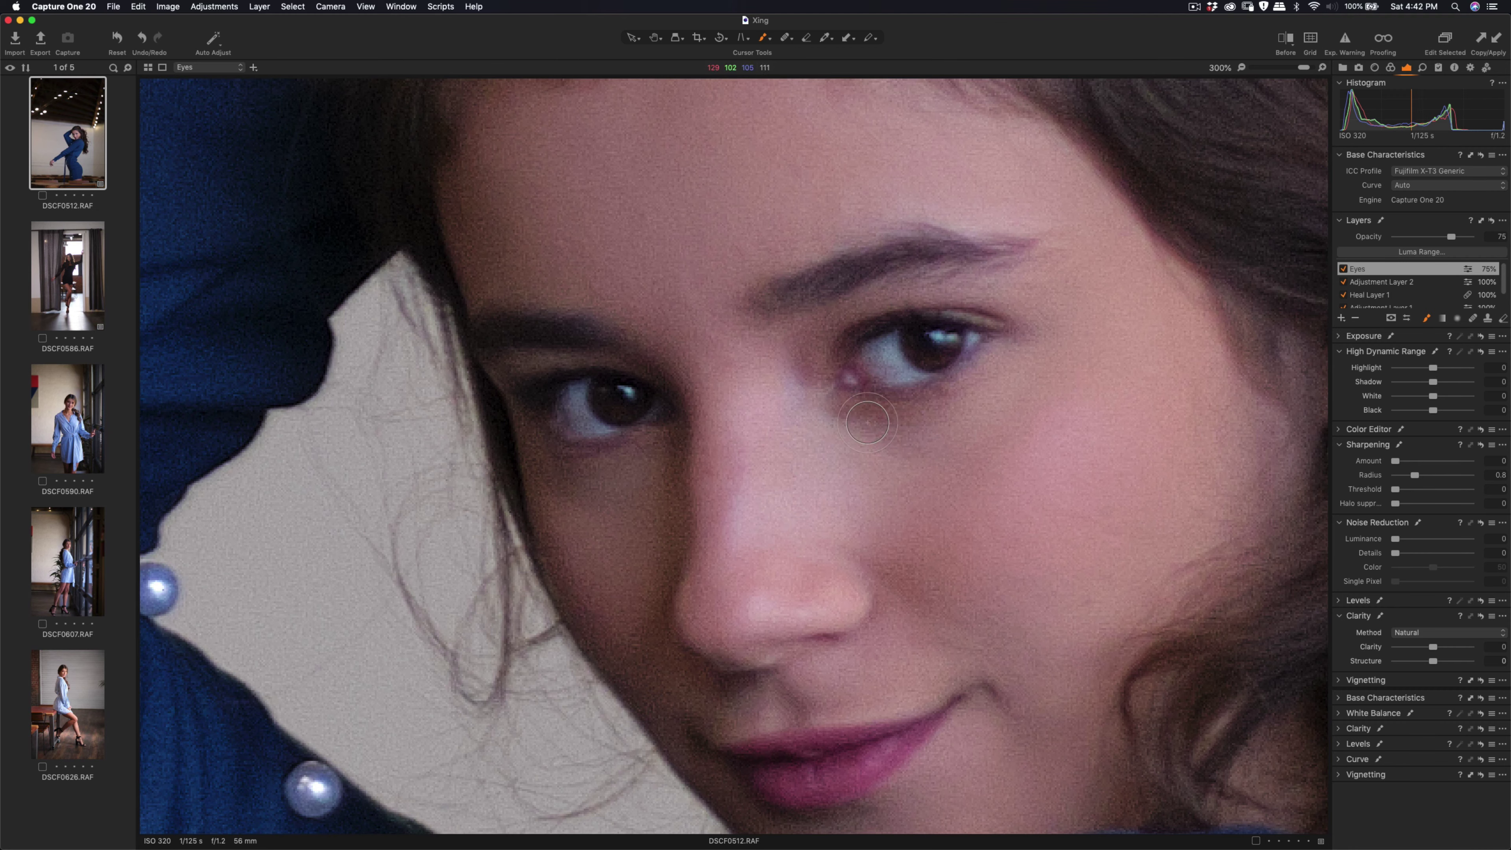
- Adjust the mask brush settings and paint over the woman's eyes on the Eyes layer
{"action": "scroll", "coordinate": [866, 414], "scroll_direction": "down", "scroll_amount": 1}
{"action": "right_click", "coordinate": [865, 429]}
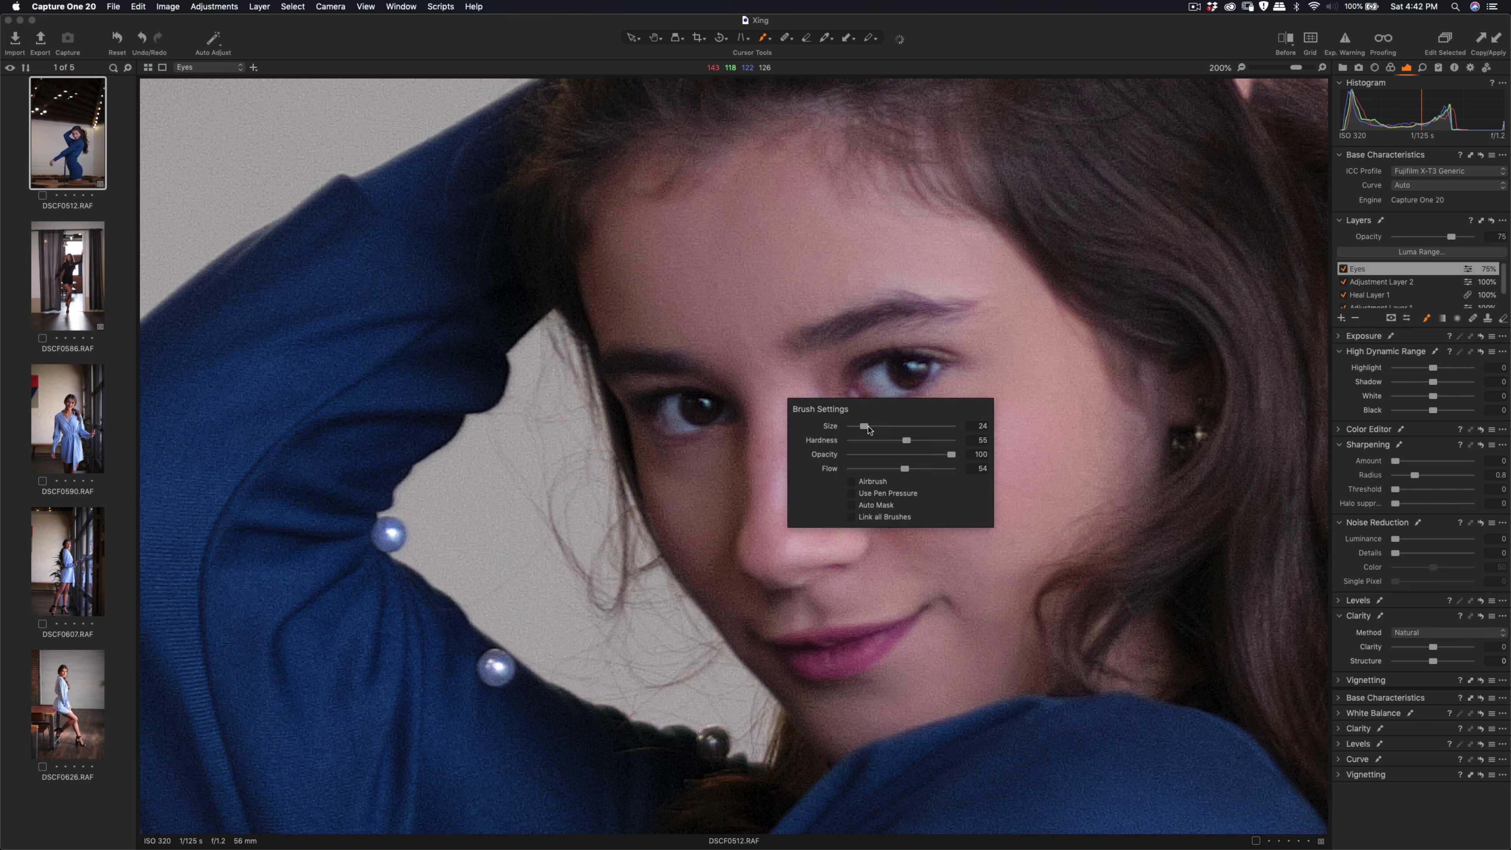
{"action": "mouse_move", "coordinate": [916, 412]}
{"action": "left_mouse_down"}
{"action": "mouse_move", "coordinate": [862, 431]}
{"action": "mouse_move", "coordinate": [903, 443]}
{"action": "mouse_move", "coordinate": [928, 430]}
{"action": "mouse_move", "coordinate": [889, 448]}
{"action": "mouse_move", "coordinate": [910, 448]}
{"action": "mouse_move", "coordinate": [938, 420]}
{"action": "mouse_move", "coordinate": [910, 429]}
{"action": "mouse_move", "coordinate": [987, 391]}
{"action": "mouse_move", "coordinate": [941, 437]}
{"action": "mouse_move", "coordinate": [882, 447]}
{"action": "mouse_move", "coordinate": [925, 454]}
{"action": "mouse_move", "coordinate": [942, 440]}
{"action": "mouse_move", "coordinate": [893, 447]}
{"action": "mouse_move", "coordinate": [917, 452]}
{"action": "mouse_move", "coordinate": [965, 414]}
{"action": "mouse_move", "coordinate": [956, 431]}
{"action": "mouse_move", "coordinate": [878, 445]}
{"action": "left_mouse_up"}
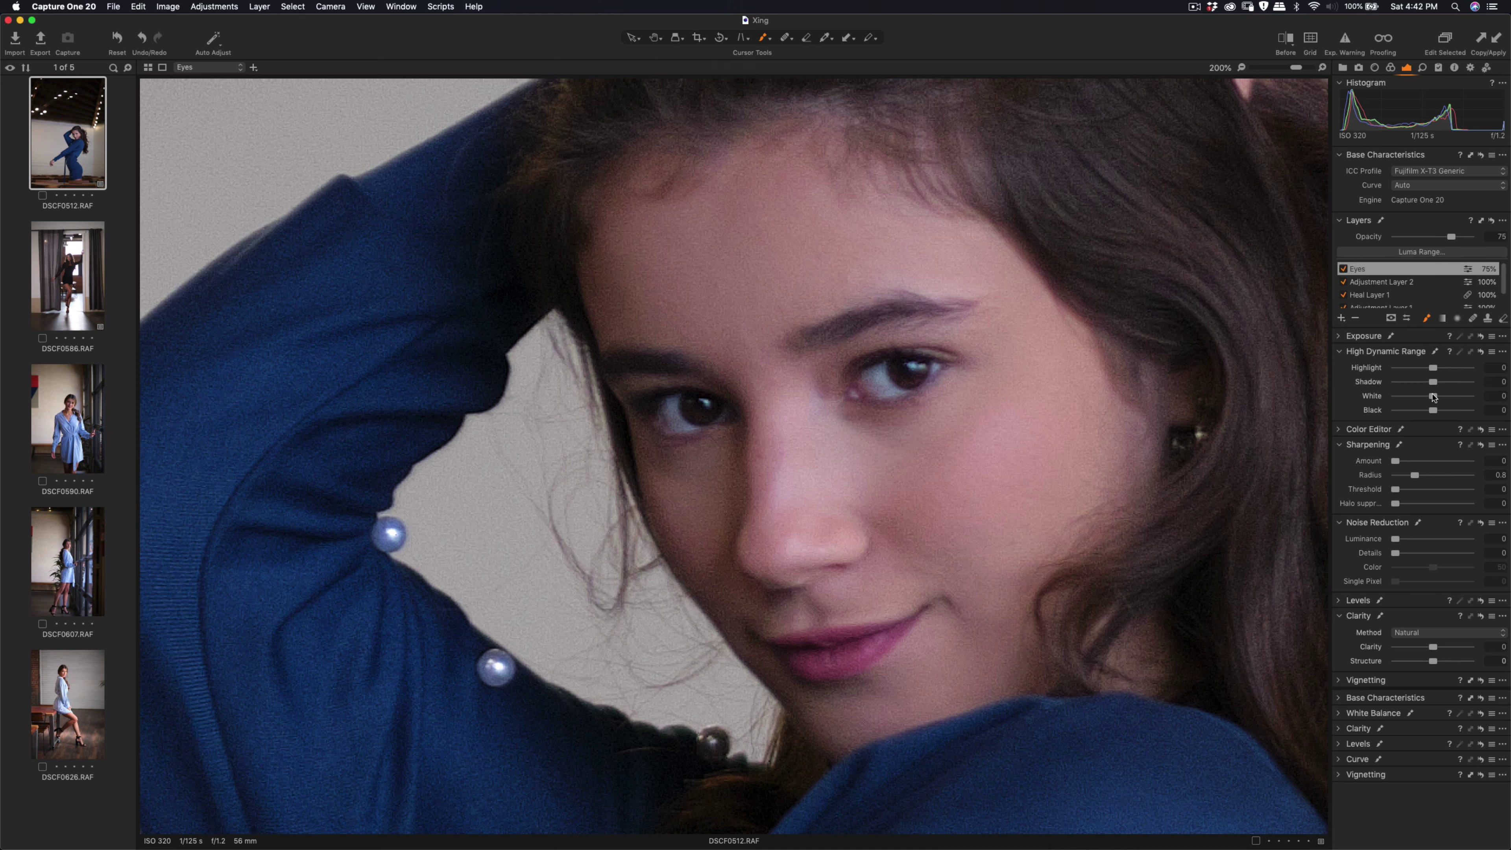
- On the Eyes layer, set Shadow to 15, Clarity to -54 and the layer opacity to 80
{"action": "left_click_drag", "start_coordinate": [1436, 384], "coordinate": [1440, 386]}
{"action": "left_click_drag", "start_coordinate": [1435, 648], "coordinate": [1412, 652]}
{"action": "left_click_drag", "start_coordinate": [1453, 239], "coordinate": [1456, 239]}
{"action": "key", "text": "super+0"}
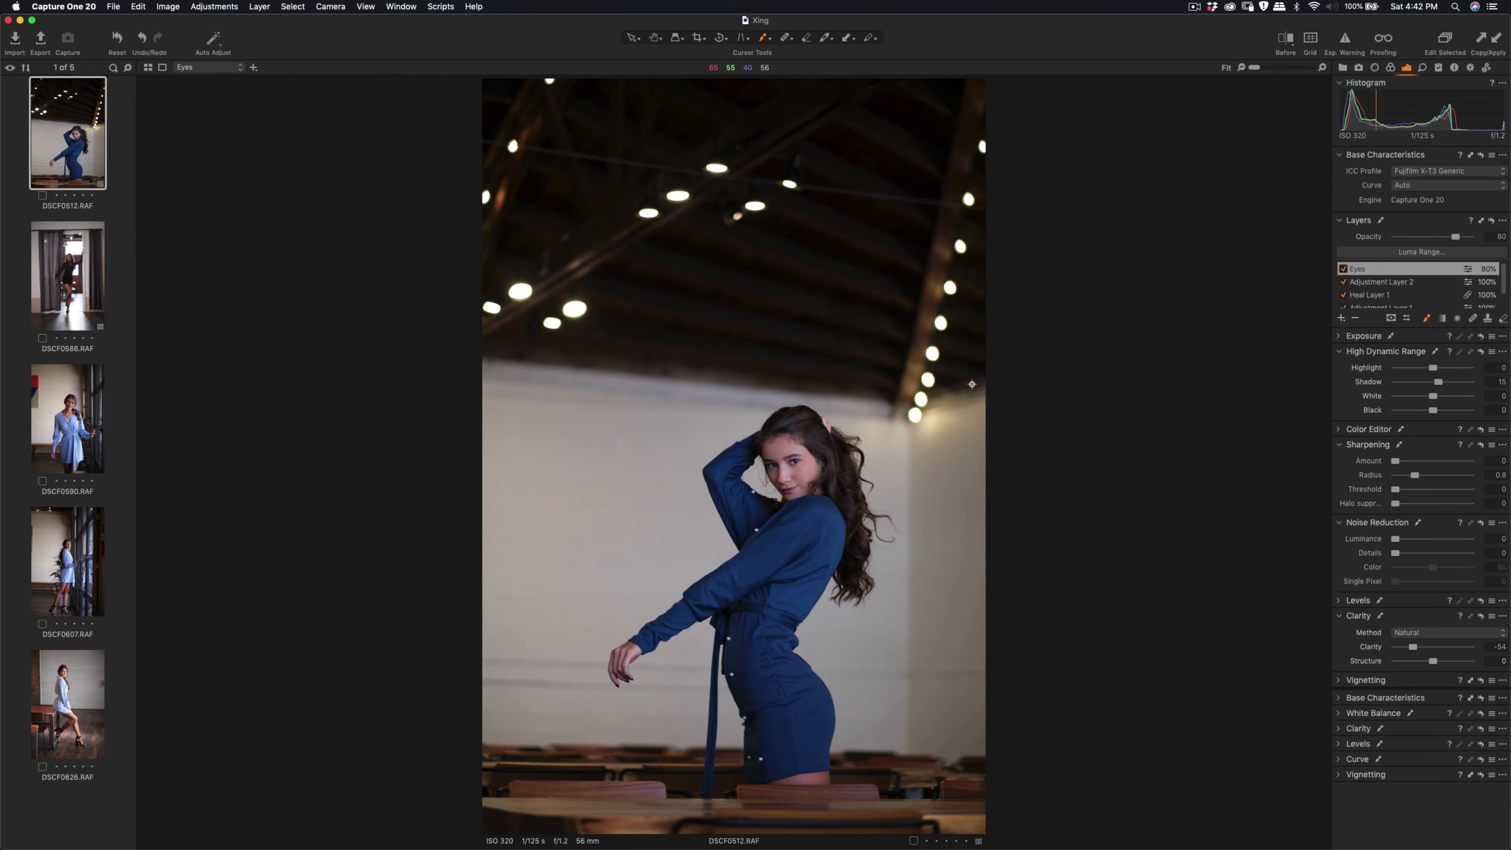
- Crop the upper part of the full photo to about 13.87 × 17.33 in
{"action": "left_click", "coordinate": [698, 38]}
{"action": "left_click", "coordinate": [1359, 67]}
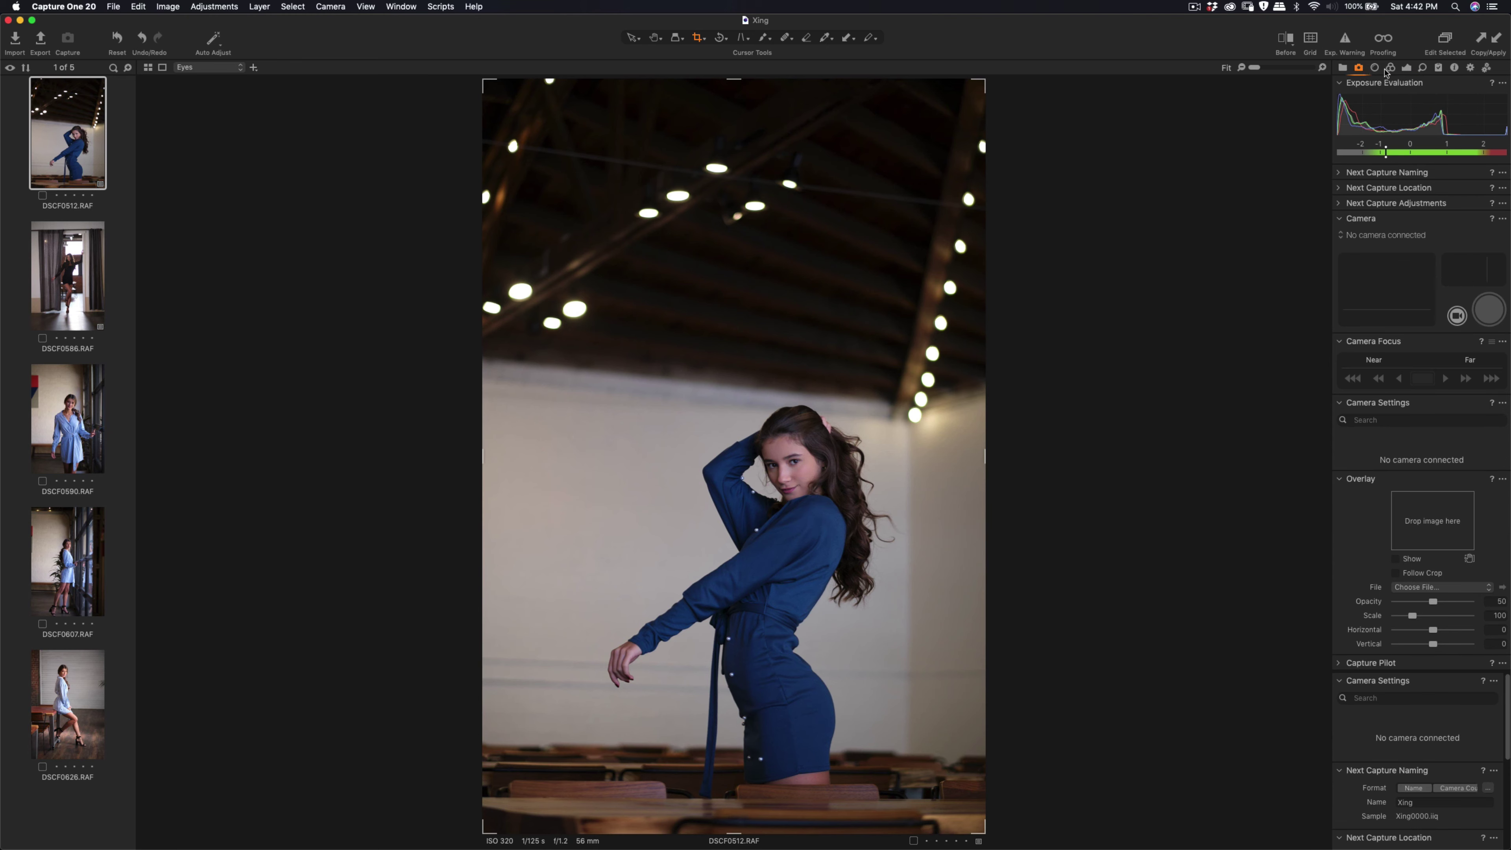
{"action": "left_click", "coordinate": [1406, 70]}
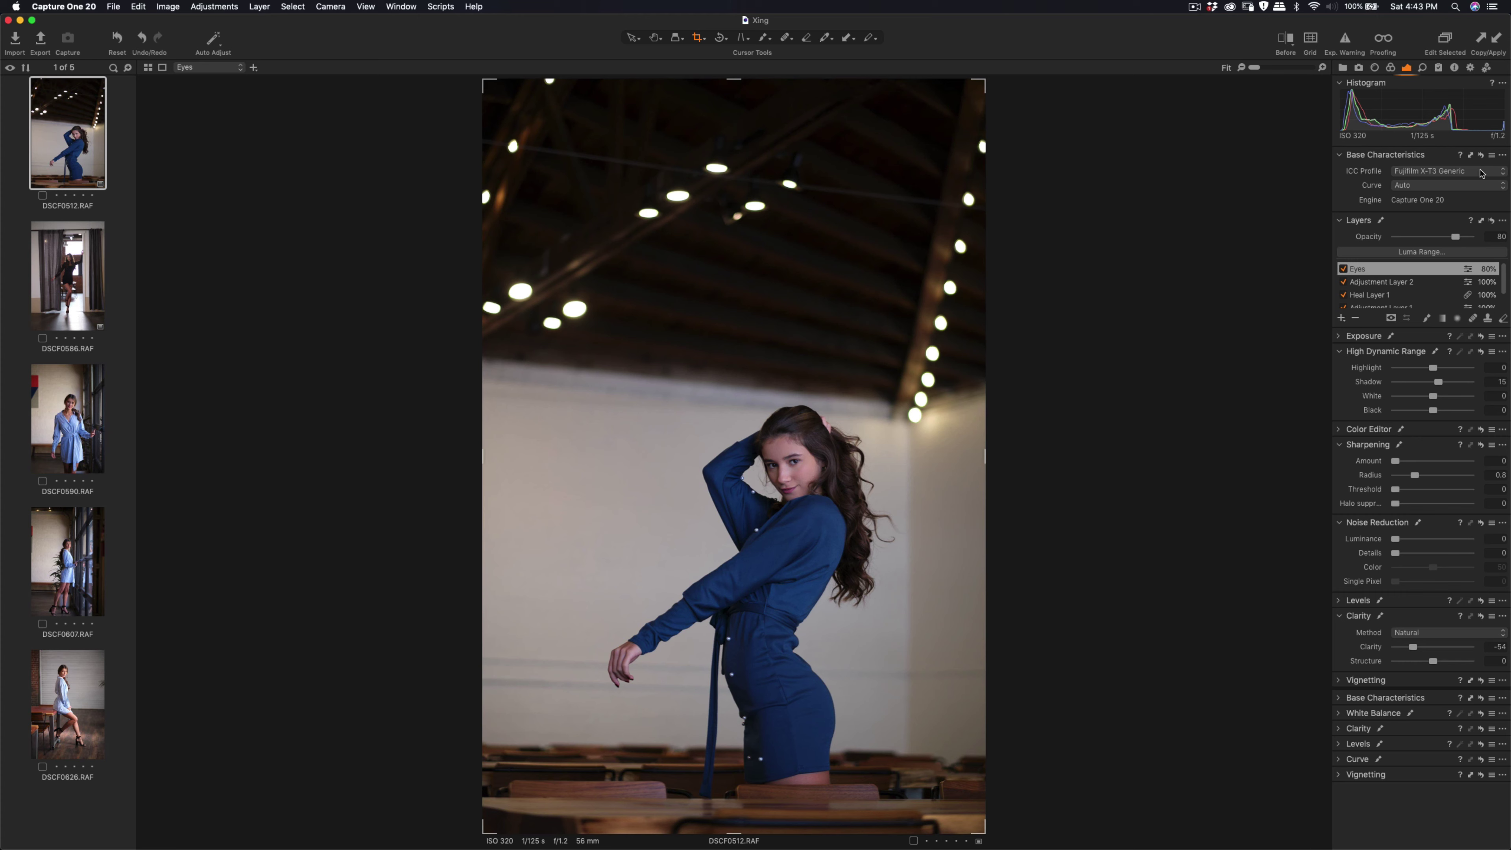
{"action": "left_click_drag", "start_coordinate": [984, 79], "coordinate": [972, 133]}
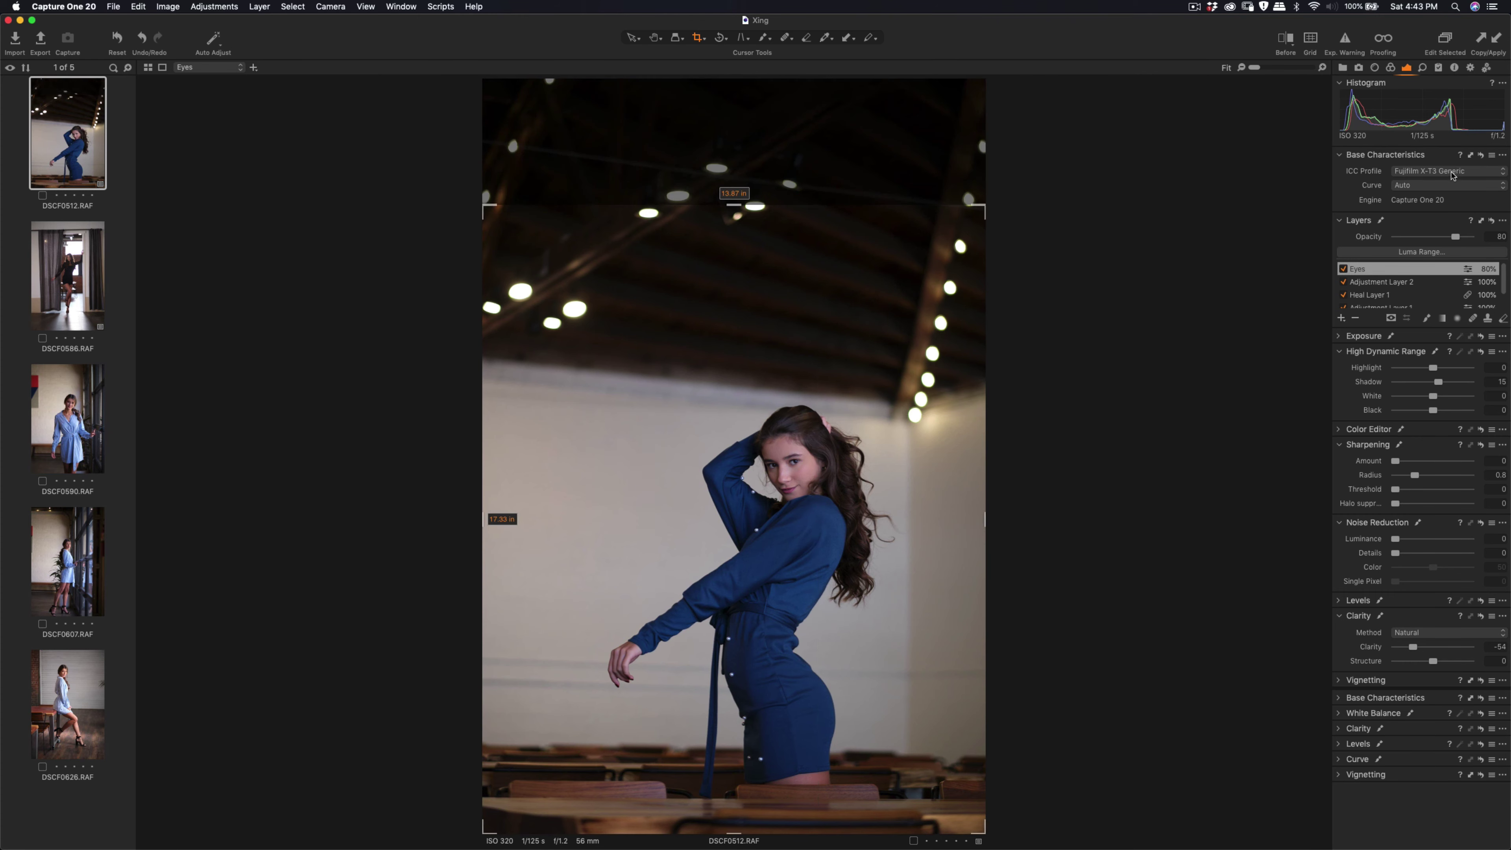
- Add the Crop tool to the Exposure tool set and place it above Levels
{"action": "left_click", "coordinate": [1422, 69]}
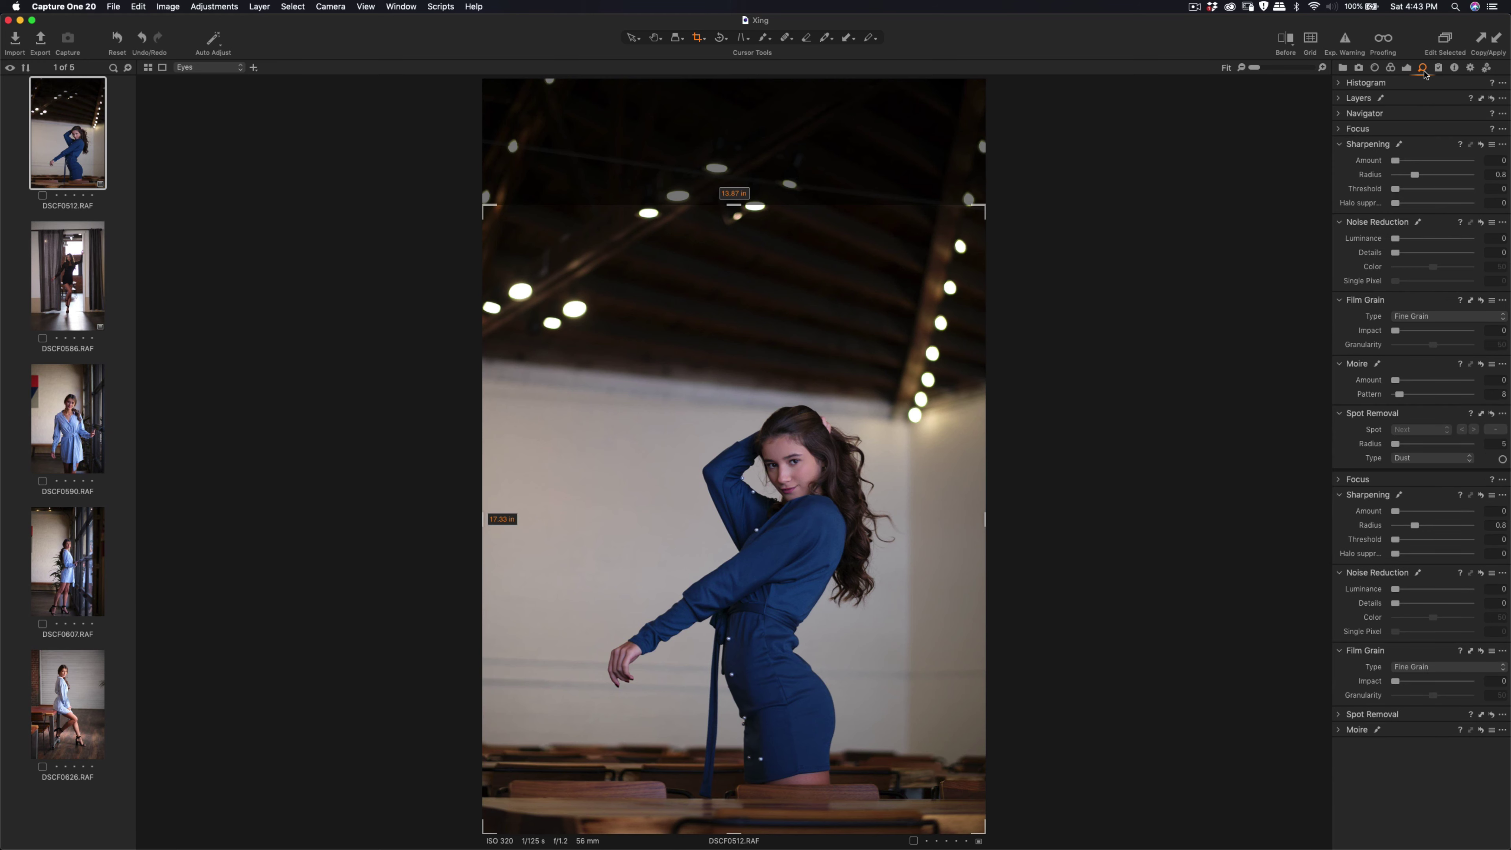
{"action": "left_click", "coordinate": [1438, 69]}
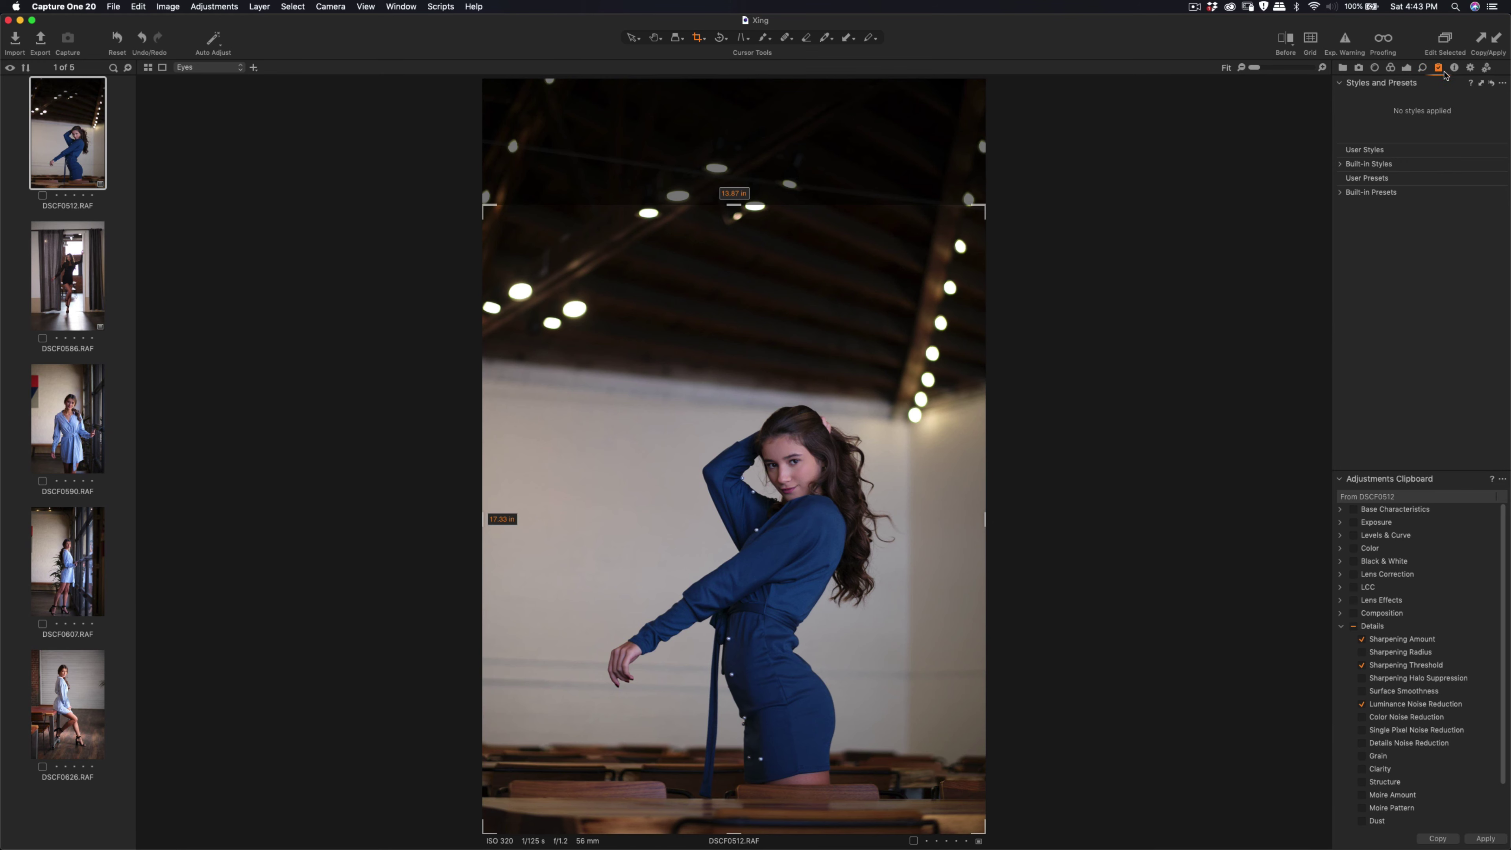
{"action": "left_click", "coordinate": [1407, 68]}
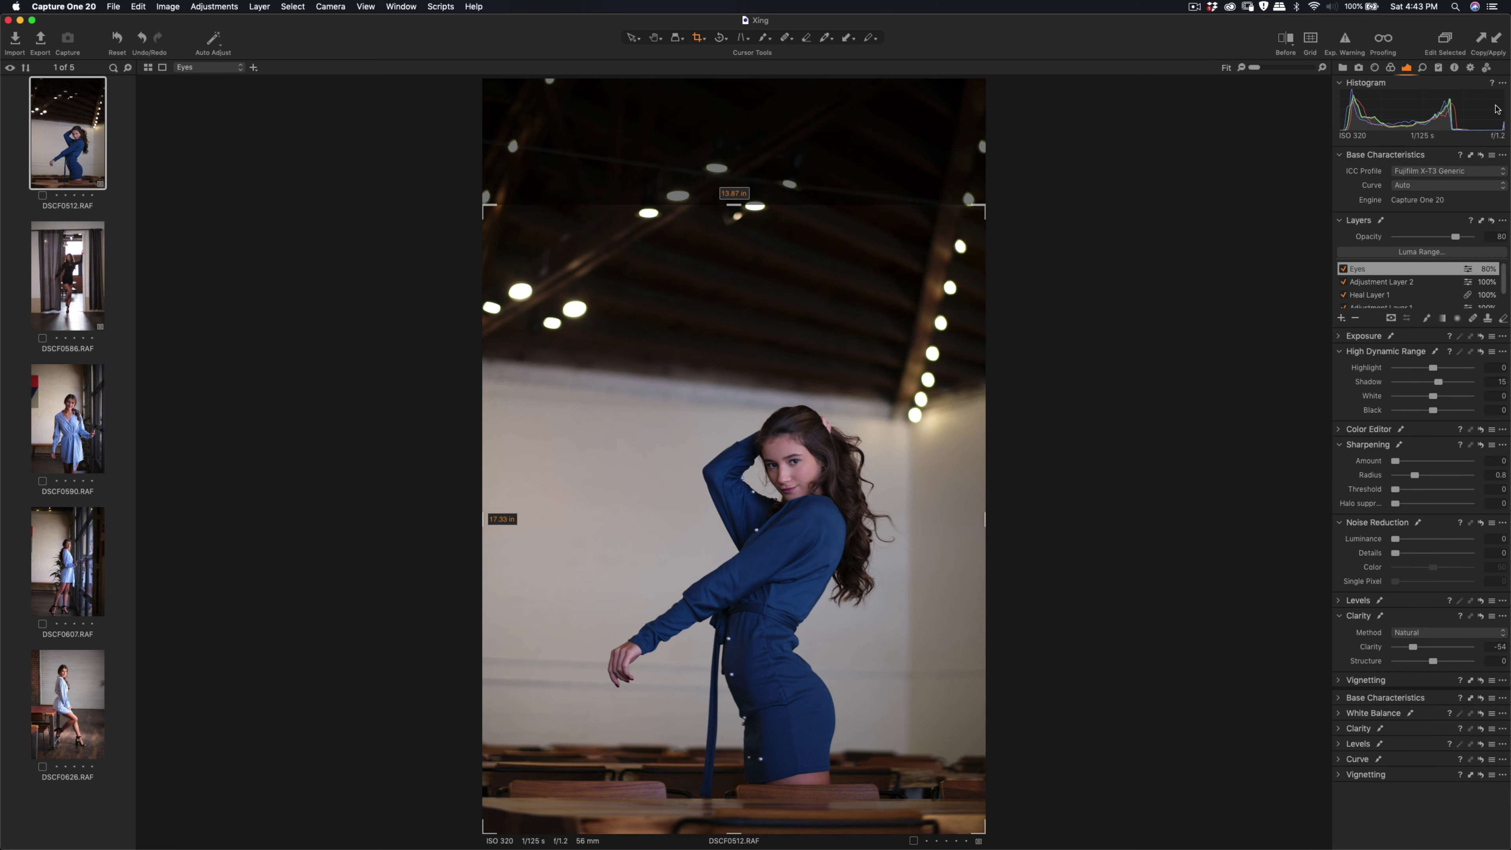
{"action": "right_click", "coordinate": [1468, 90]}
{"action": "mouse_move", "coordinate": [1460, 90]}
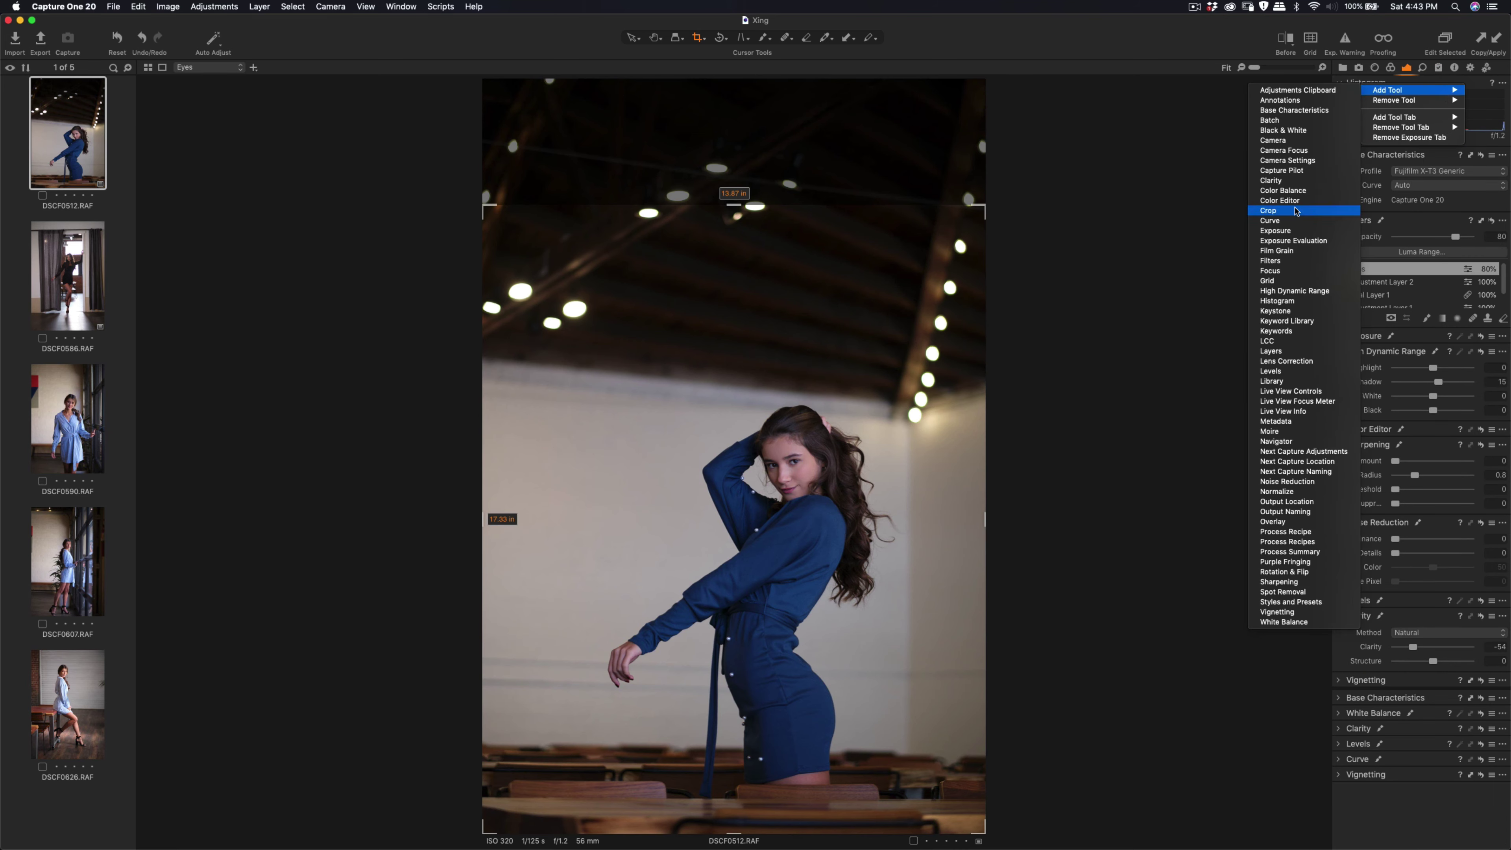
{"action": "left_click", "coordinate": [1295, 210]}
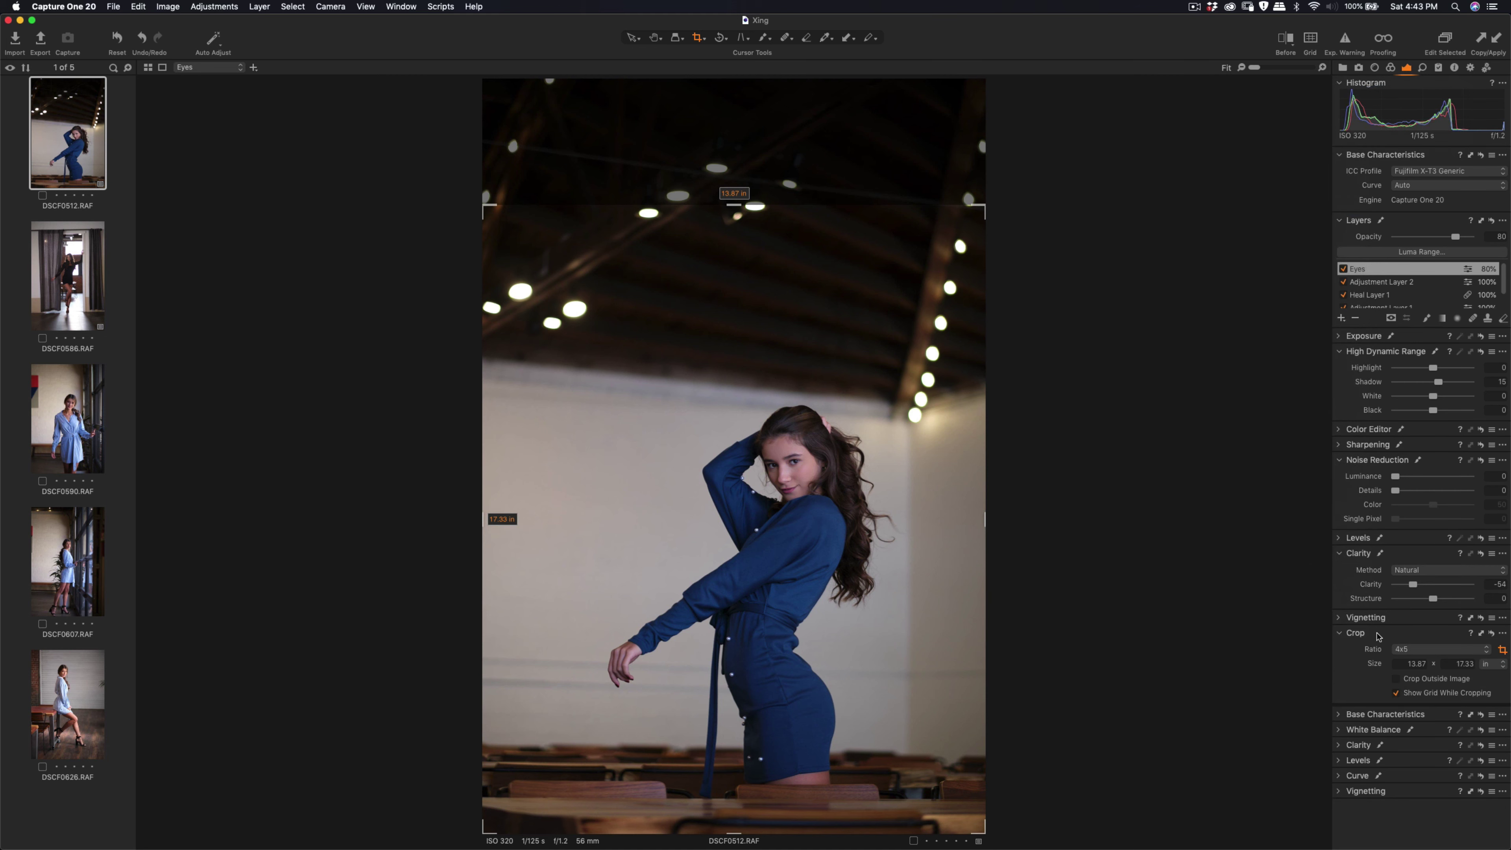
{"action": "left_click_drag", "start_coordinate": [1374, 638], "coordinate": [1386, 607]}
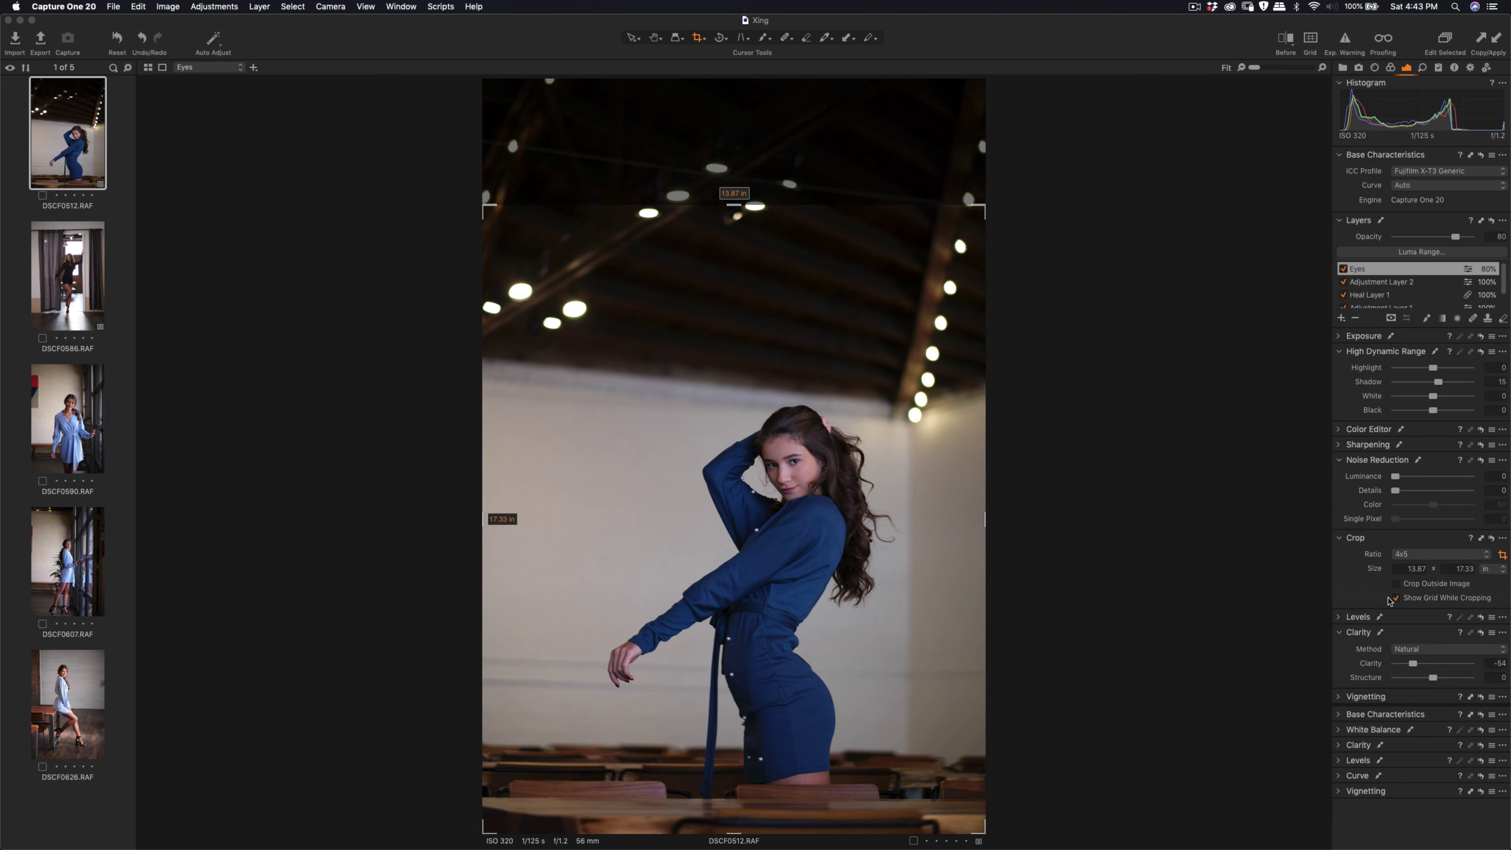
- Keep the crop ratio at 4x5 and tighten the crop around the woman to about 10.82 × 13.52 in
{"action": "left_click", "coordinate": [1474, 558]}
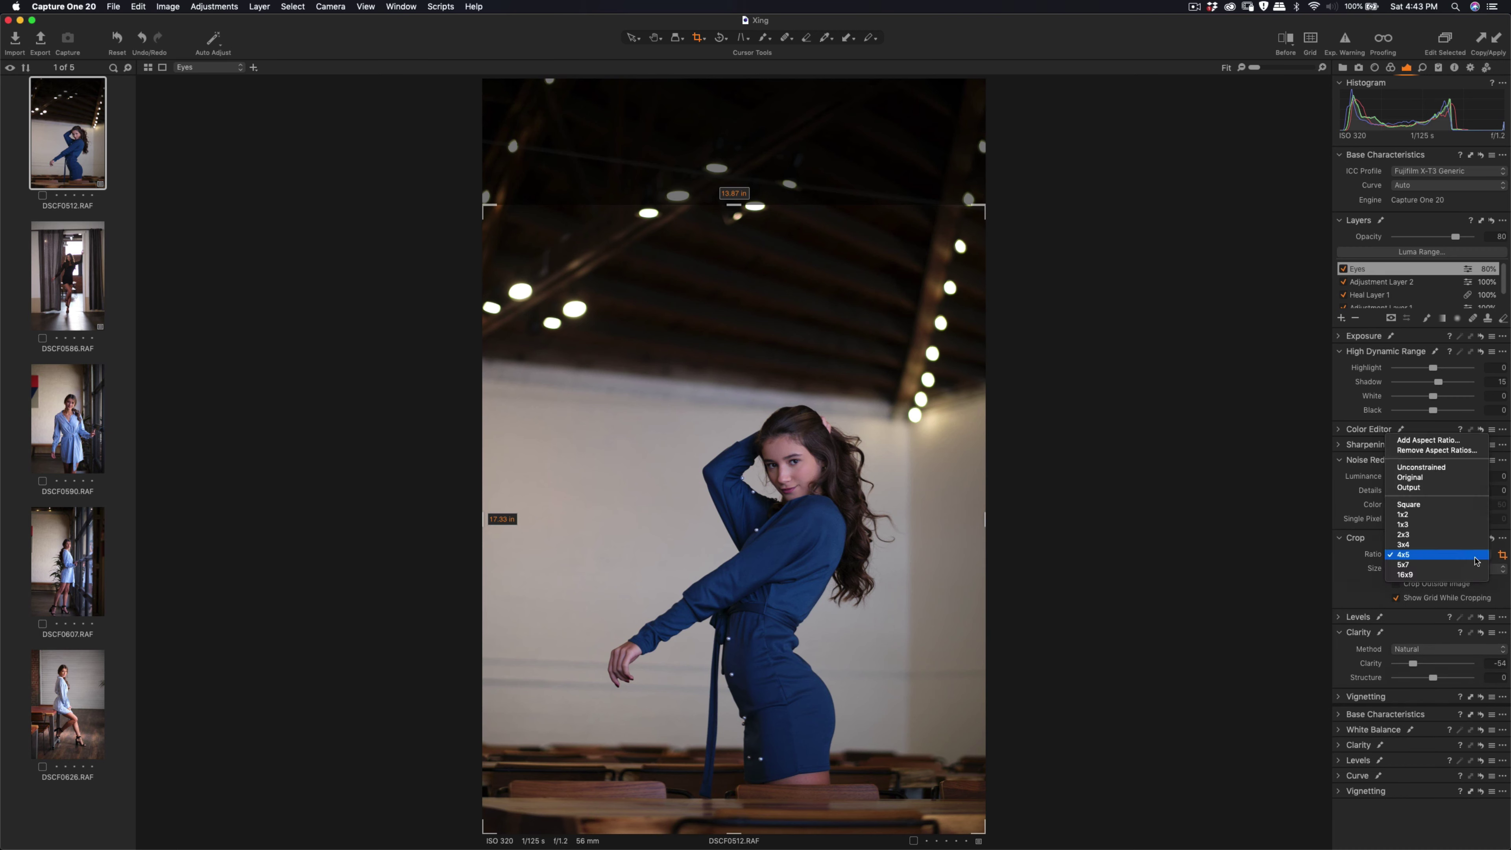
{"action": "left_click", "coordinate": [1476, 559]}
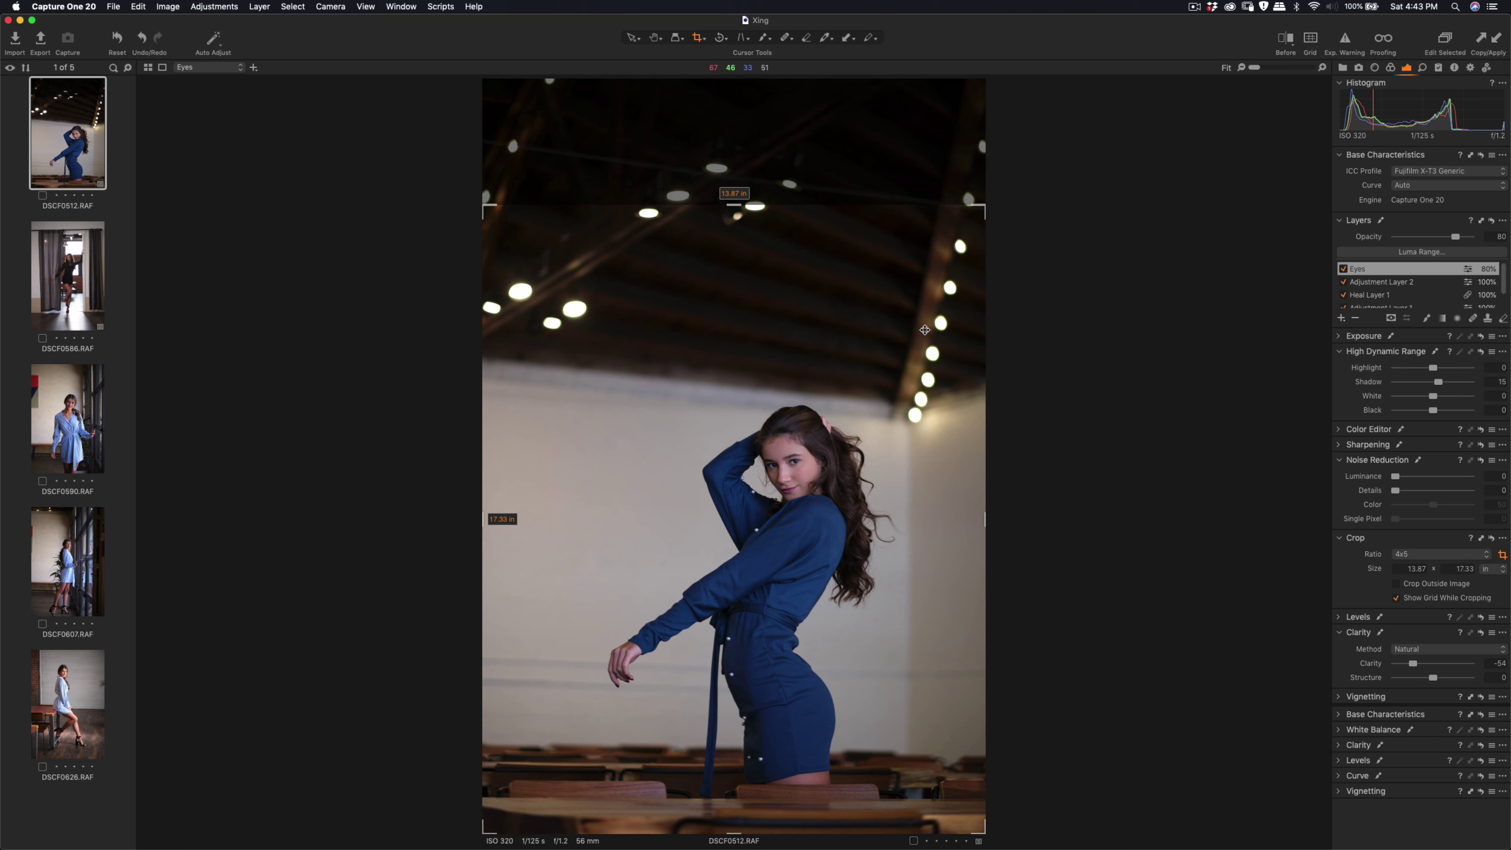
{"action": "left_click_drag", "start_coordinate": [980, 204], "coordinate": [889, 324]}
{"action": "left_click_drag", "start_coordinate": [756, 421], "coordinate": [841, 424]}
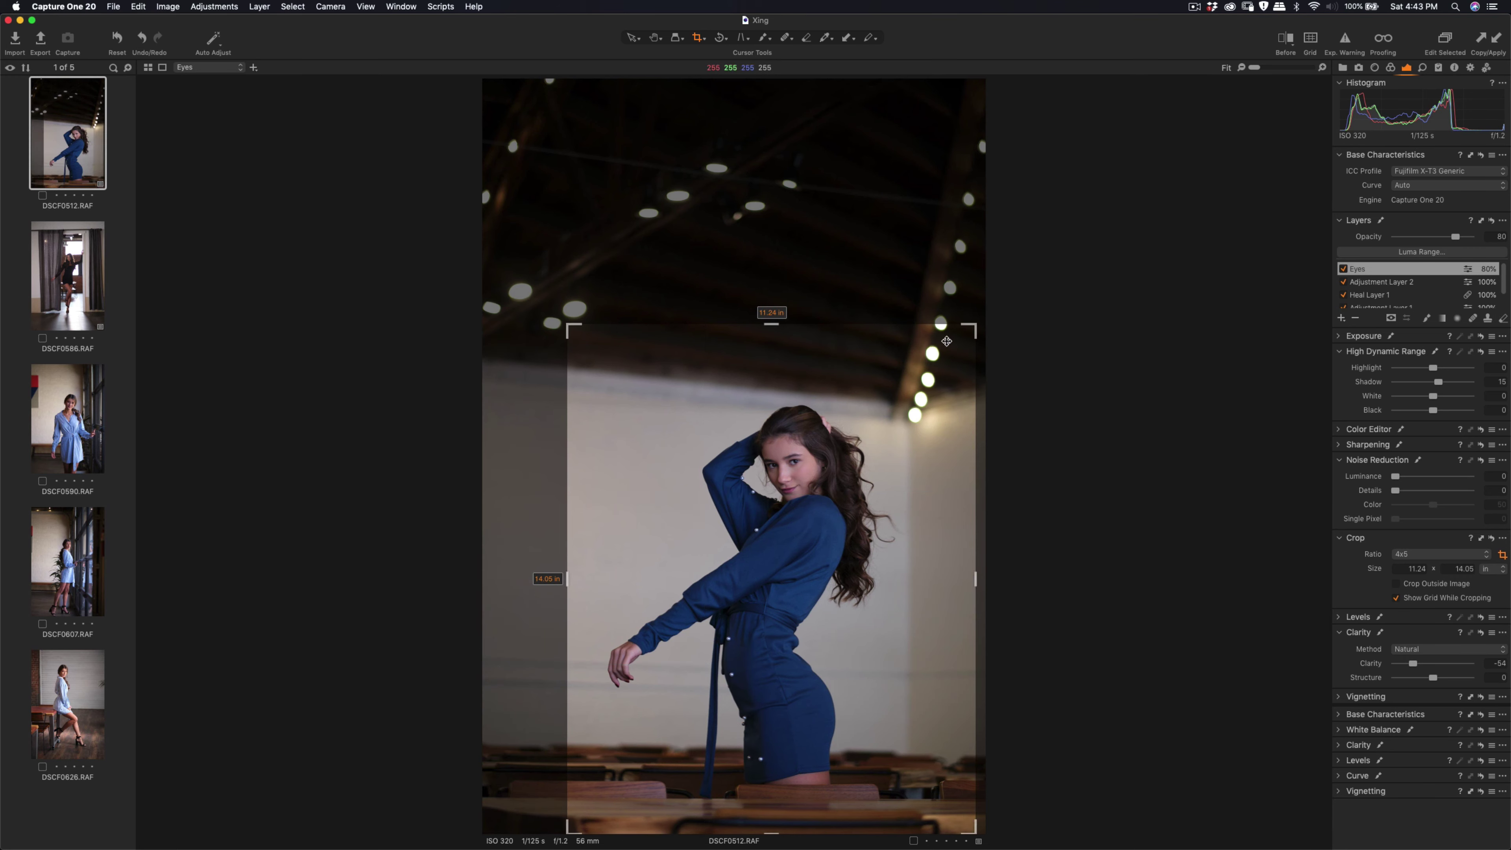
{"action": "left_click_drag", "start_coordinate": [970, 329], "coordinate": [953, 356]}
{"action": "left_click_drag", "start_coordinate": [865, 421], "coordinate": [871, 420]}
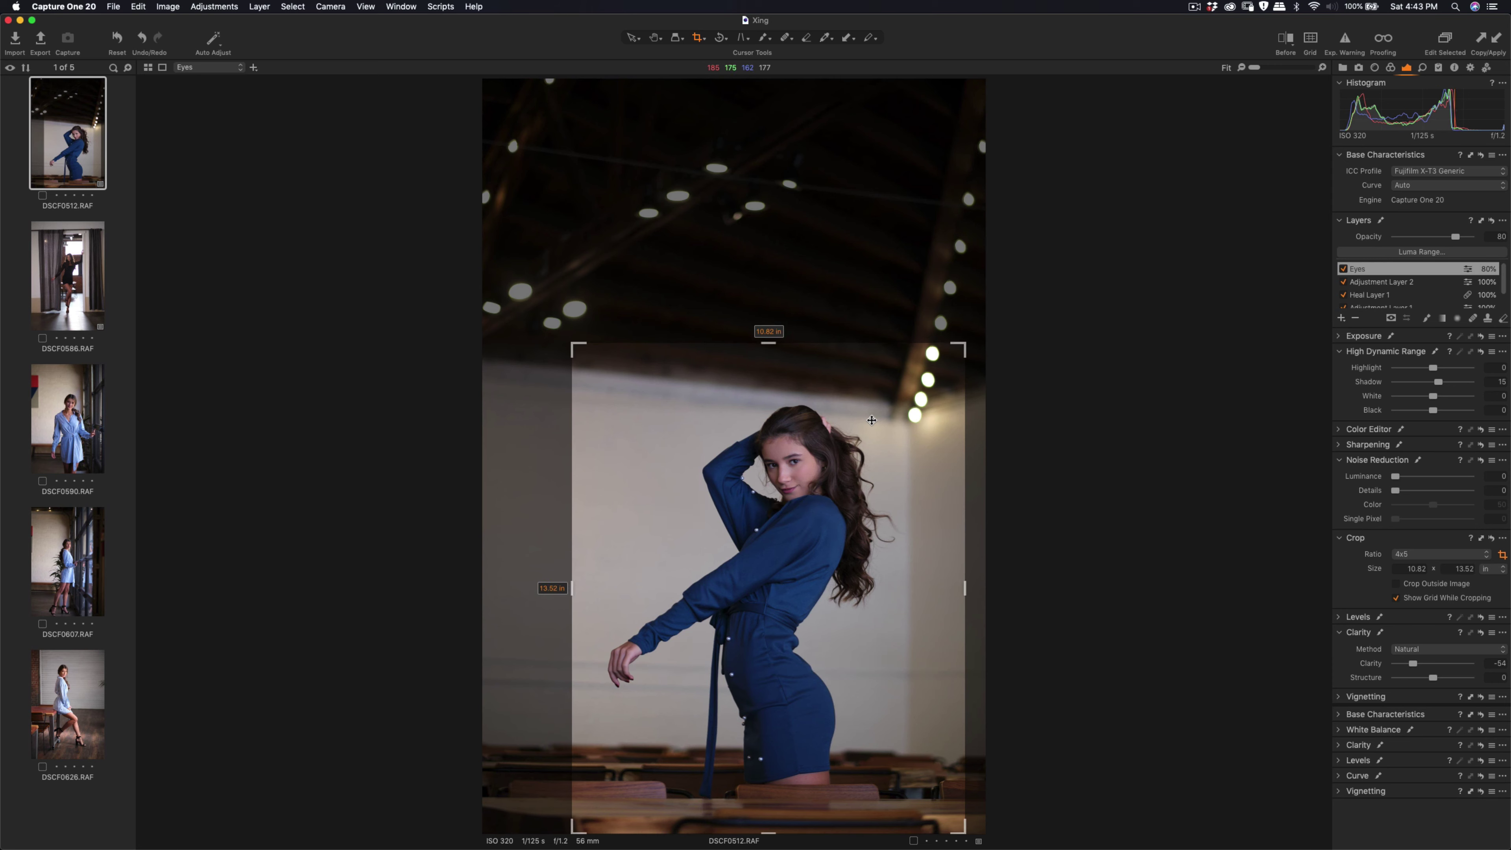
- Reset the crop, frame the woman again at 4x5 with about 10.35 × 12.93 in, and apply it
{"action": "left_click", "coordinate": [548, 441]}
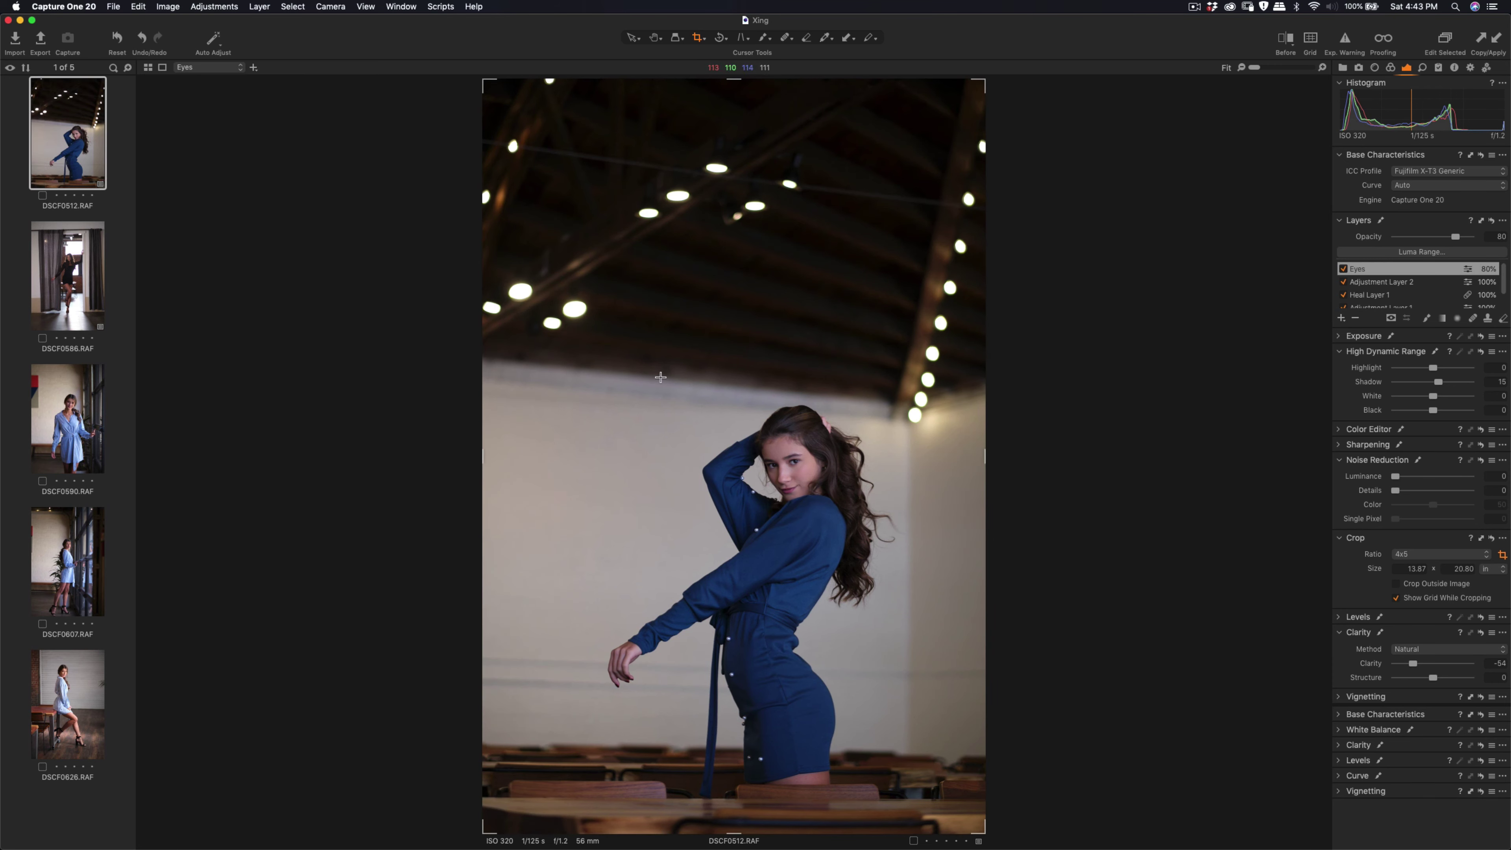
{"action": "mouse_move", "coordinate": [483, 833]}
{"action": "left_mouse_down"}
{"action": "mouse_move", "coordinate": [949, 226]}
{"action": "mouse_move", "coordinate": [865, 377]}
{"action": "mouse_move", "coordinate": [858, 365]}
{"action": "left_mouse_up"}
{"action": "left_click_drag", "start_coordinate": [756, 414], "coordinate": [856, 429]}
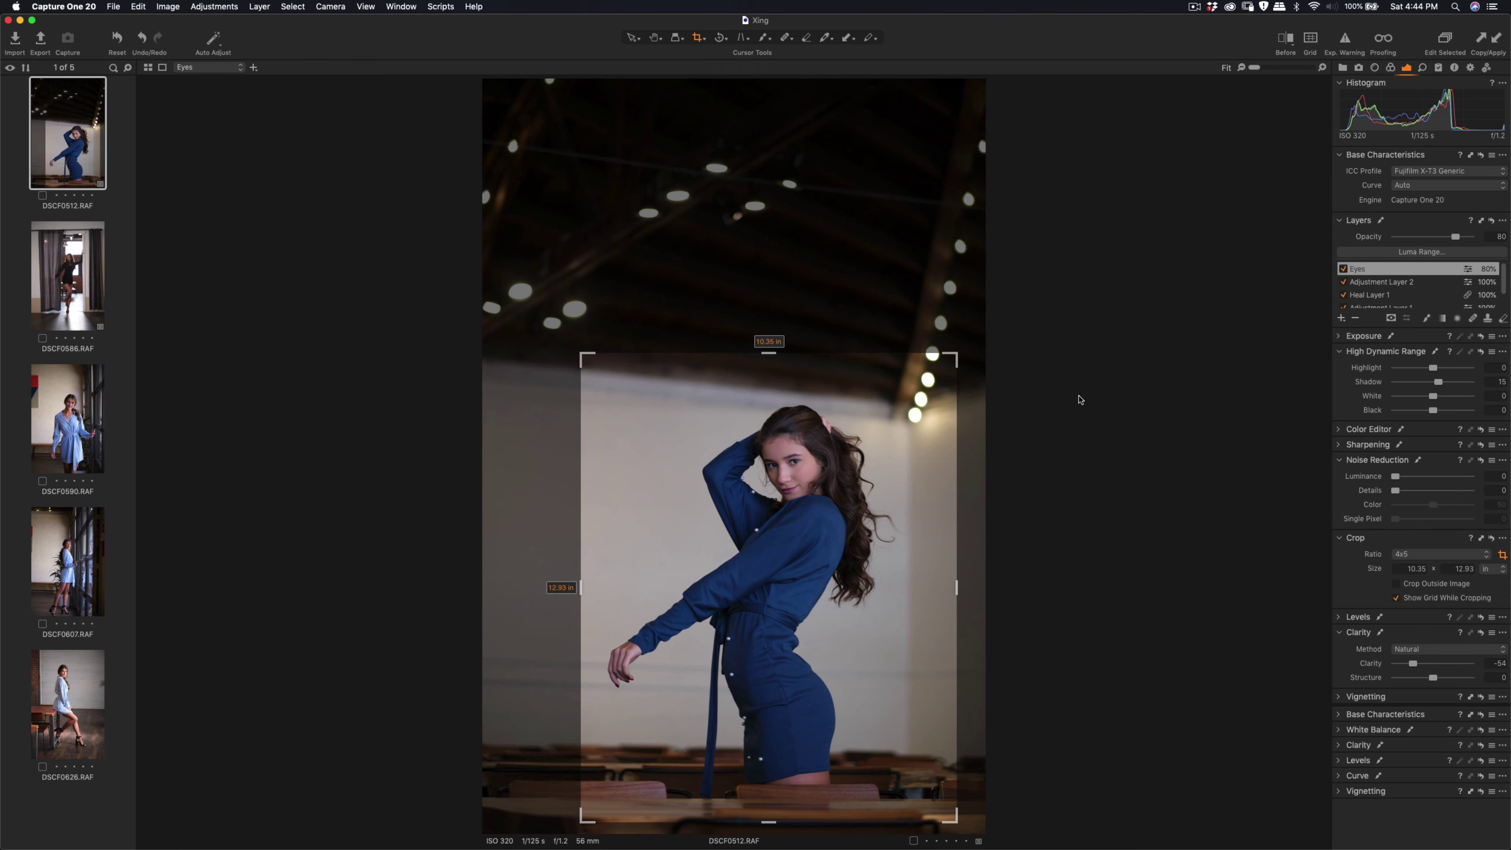
{"action": "key", "text": "h"}
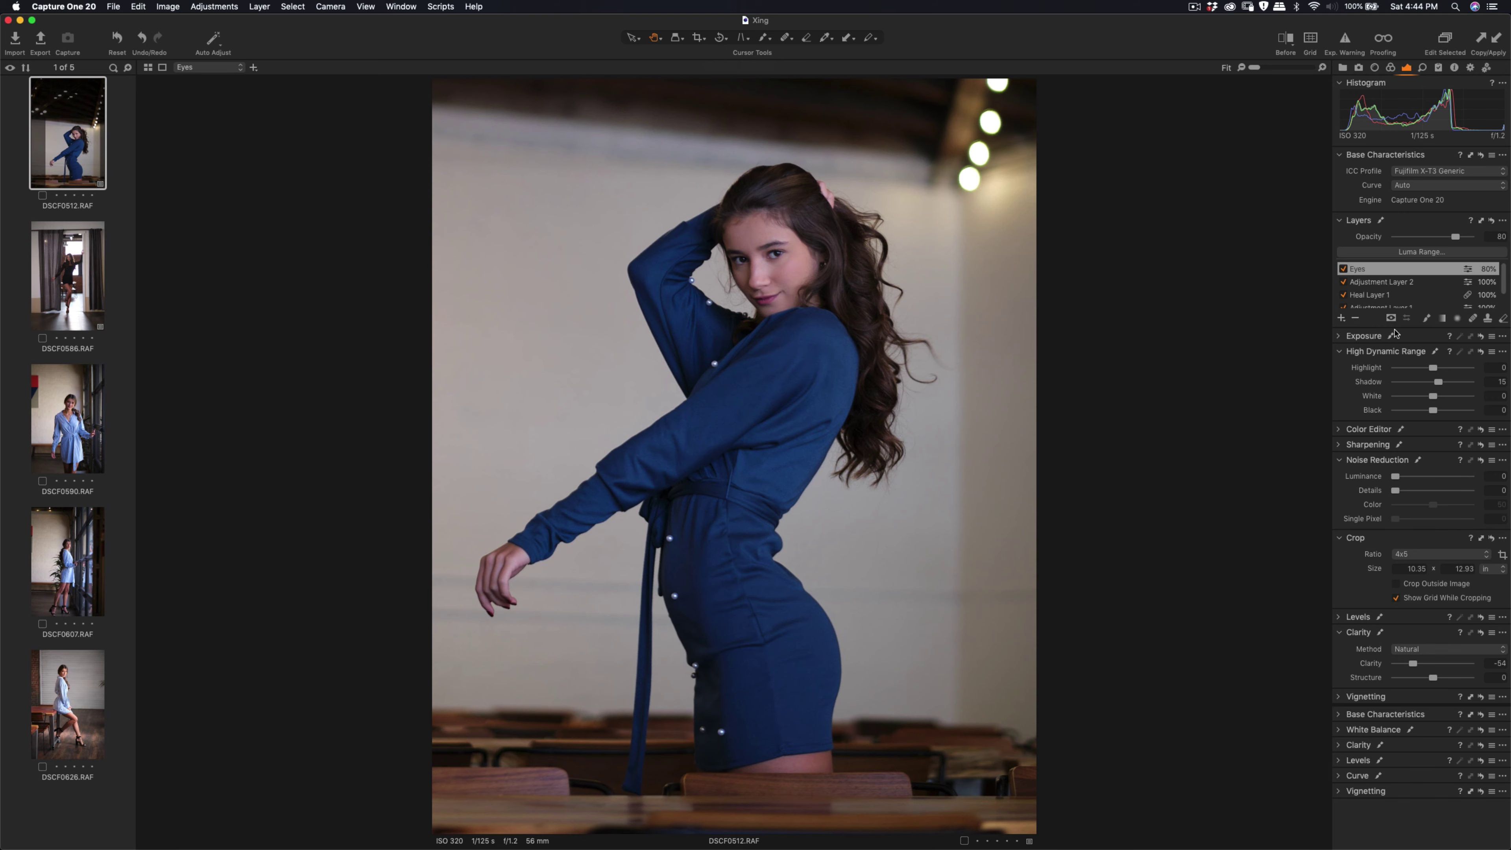
- Try rotating the cropped photo slightly clockwise, look at the Keystone guides, and undo the rotation
{"action": "left_click", "coordinate": [698, 38]}
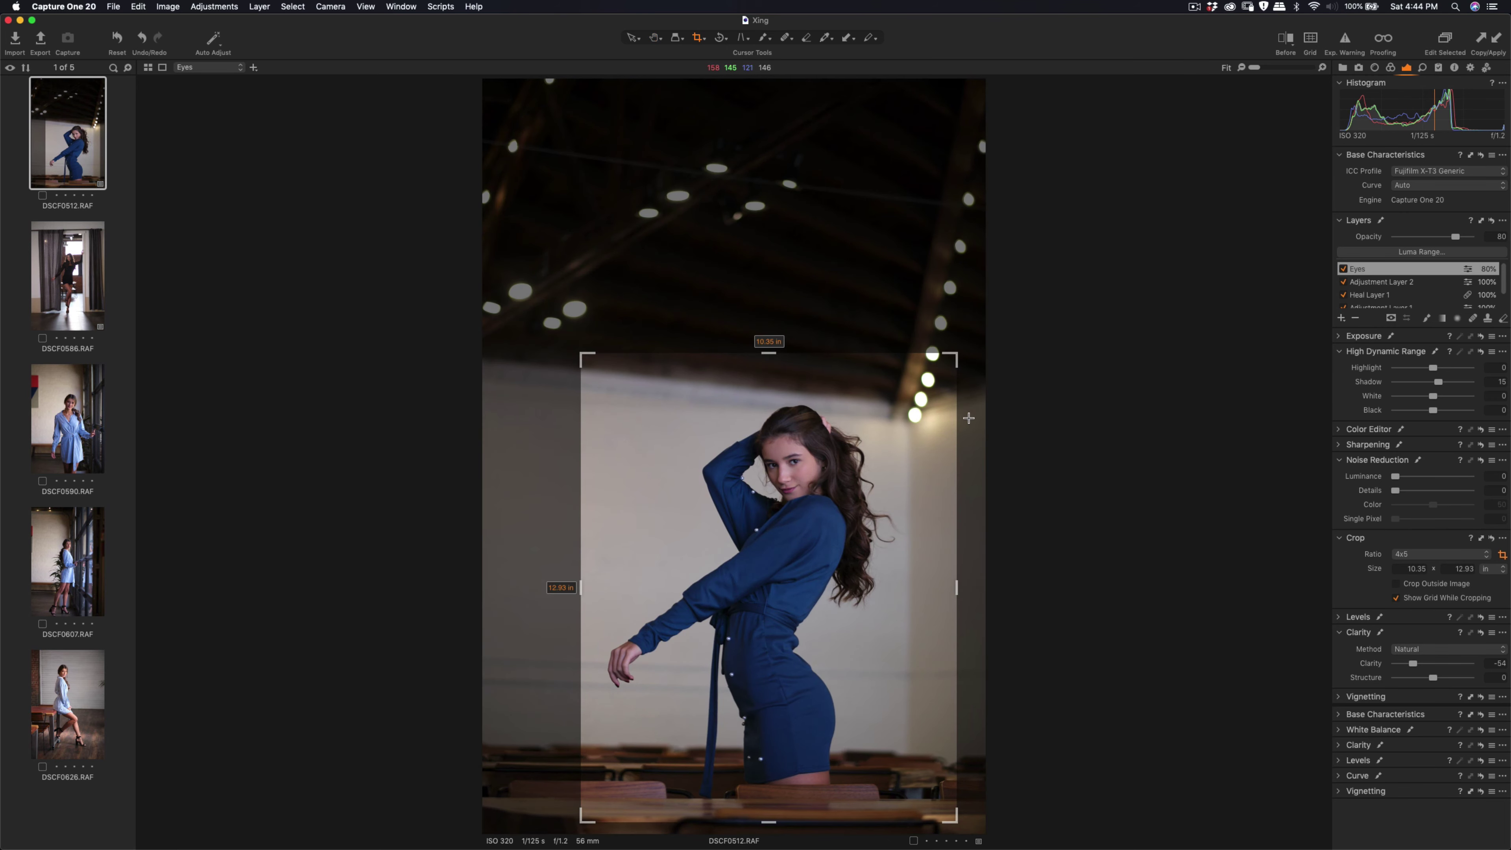
{"action": "left_click_drag", "start_coordinate": [970, 358], "coordinate": [973, 356]}
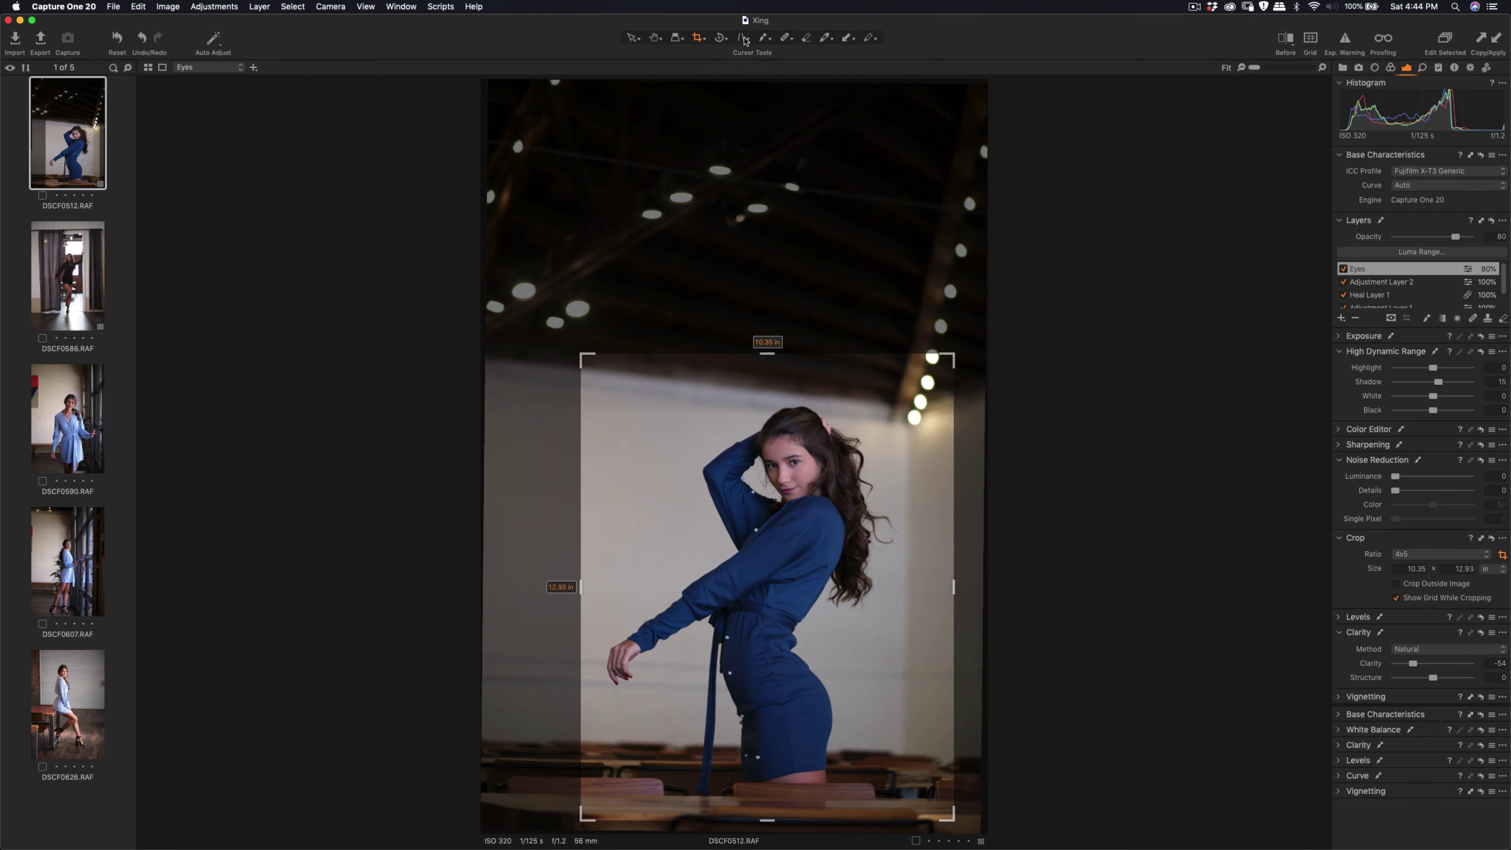
{"action": "left_click", "coordinate": [744, 38]}
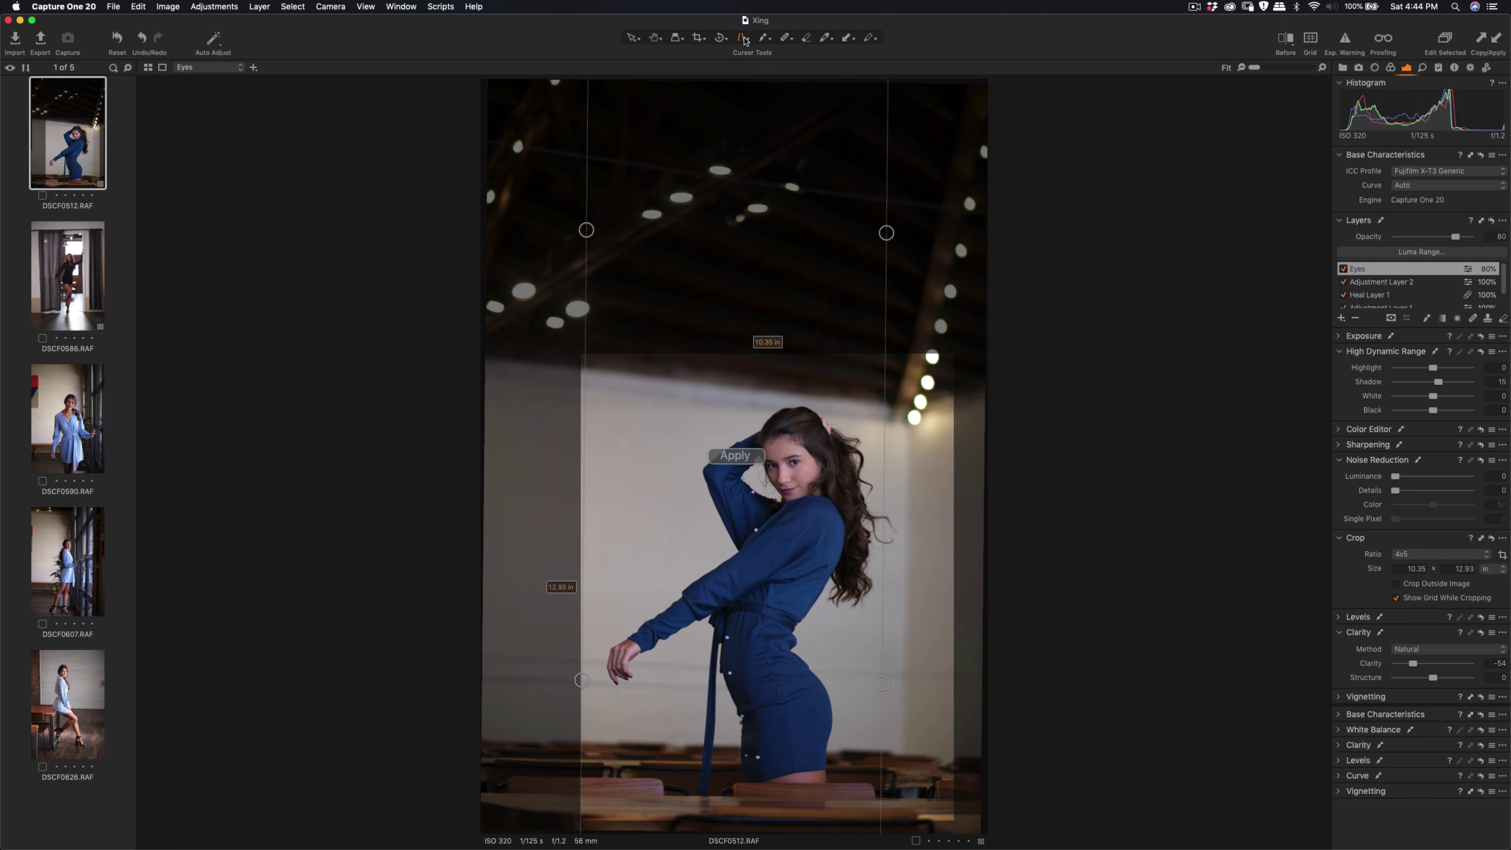
{"action": "key", "text": "super+z"}
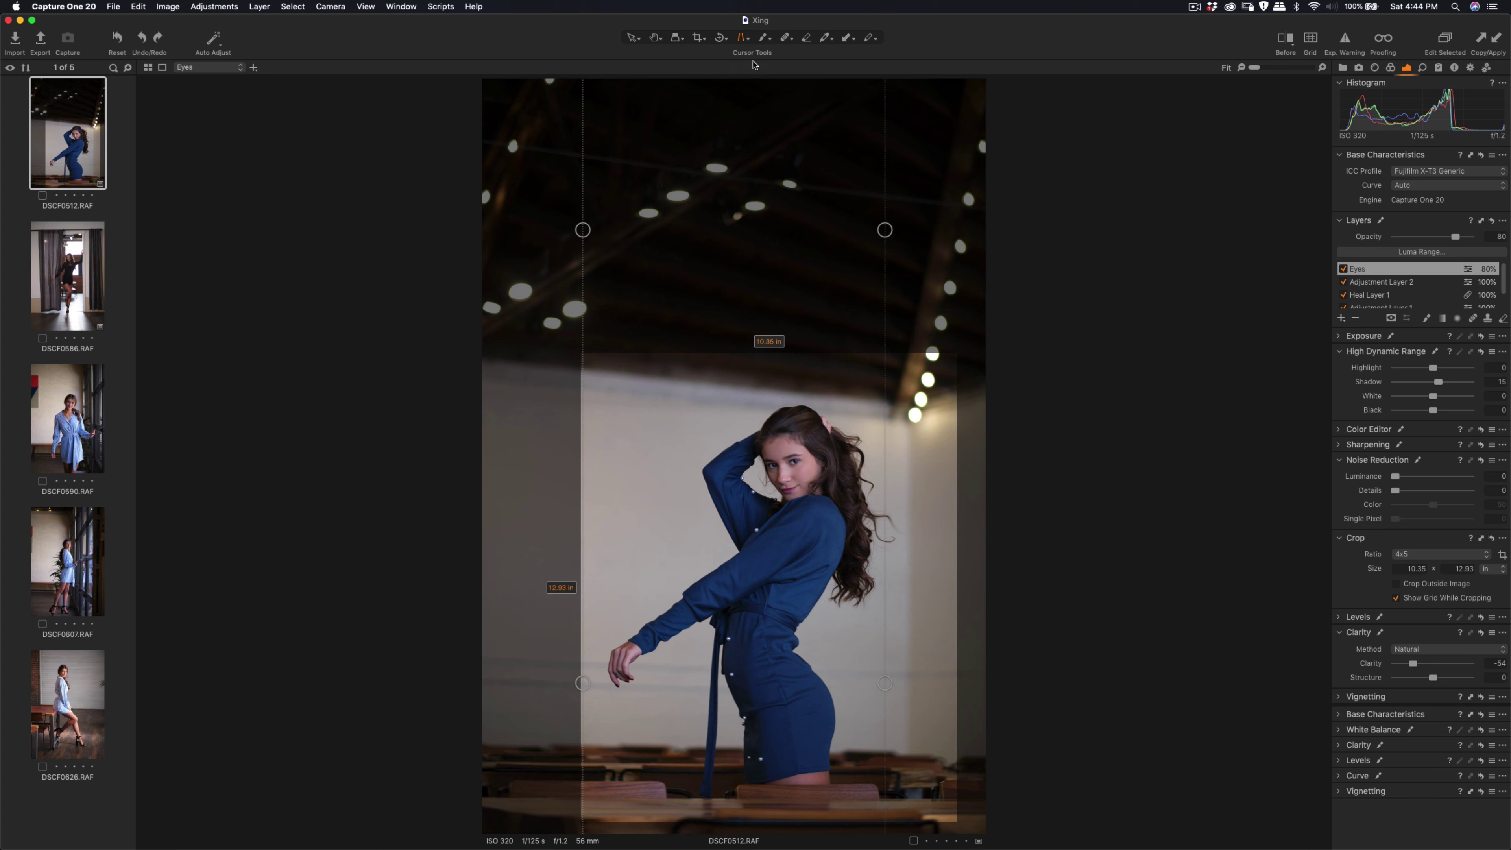
{"action": "left_click", "coordinate": [700, 38]}
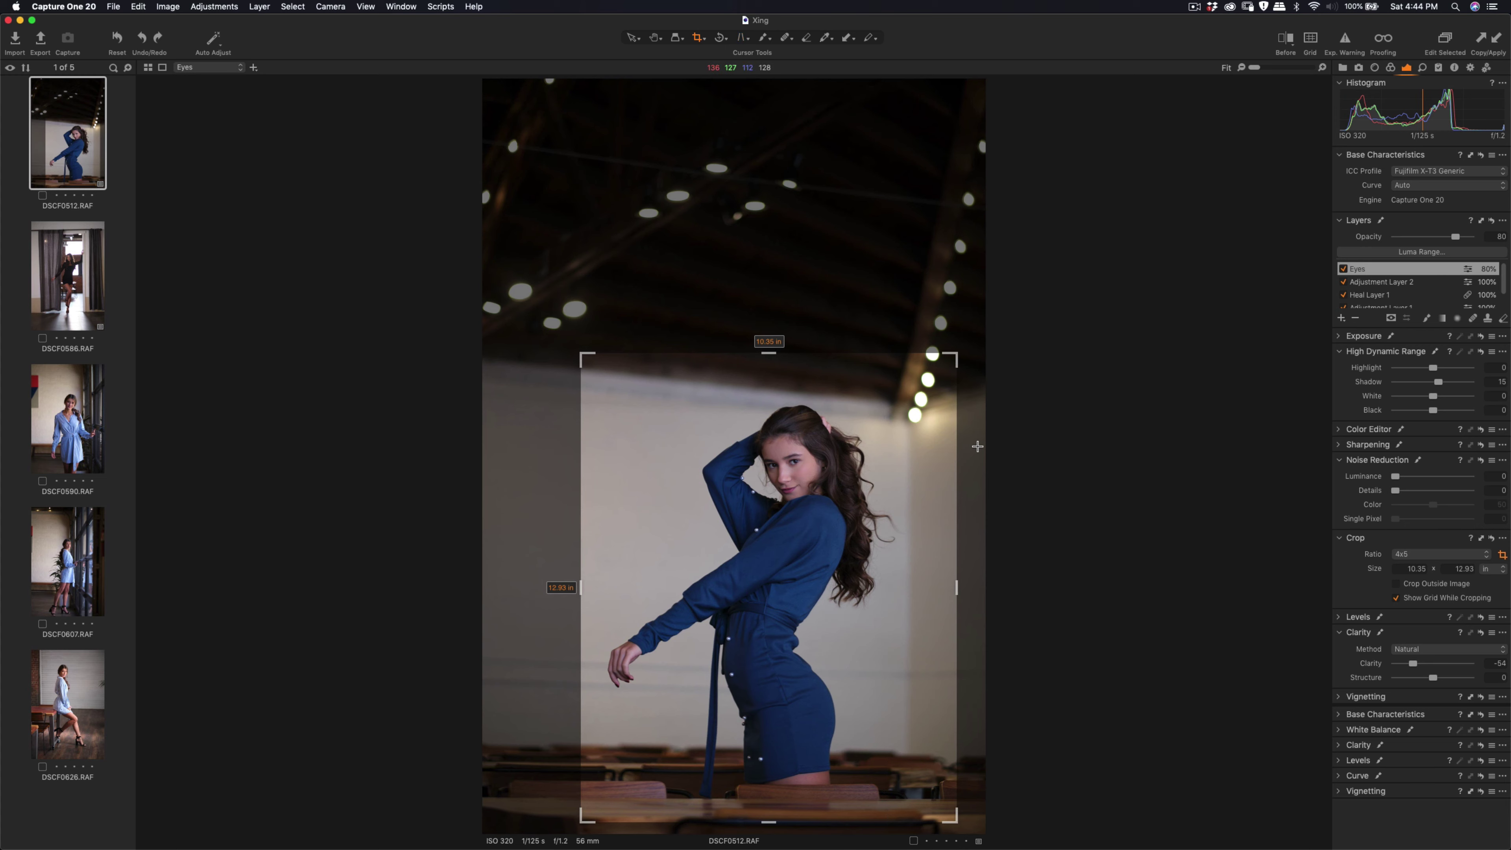
{"action": "key", "text": "i"}
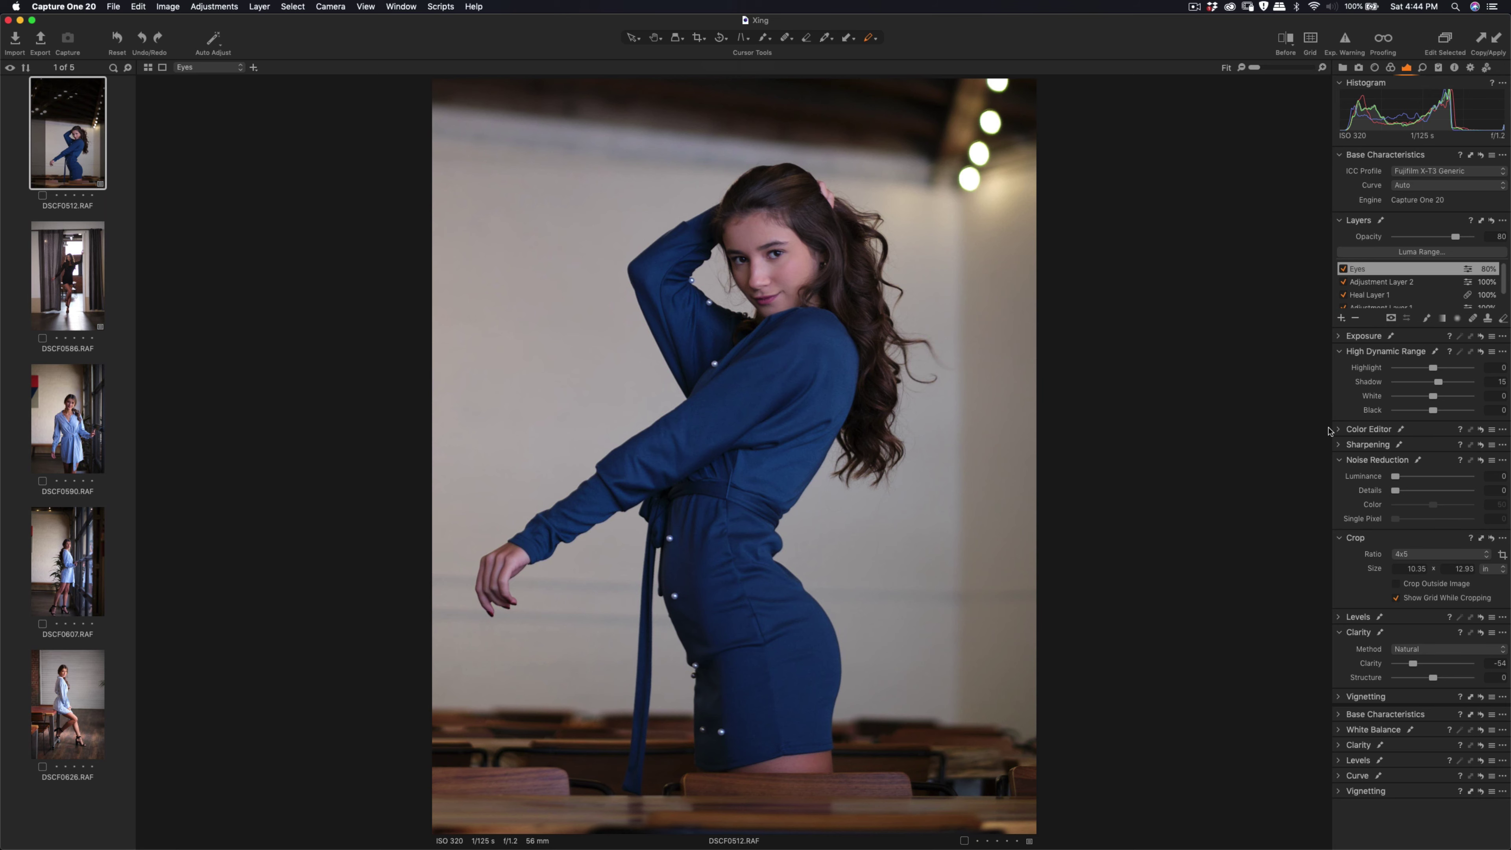
- Straighten the cropped photo by rotating it slightly counterclockwise and apply the crop
{"action": "left_click", "coordinate": [696, 38]}
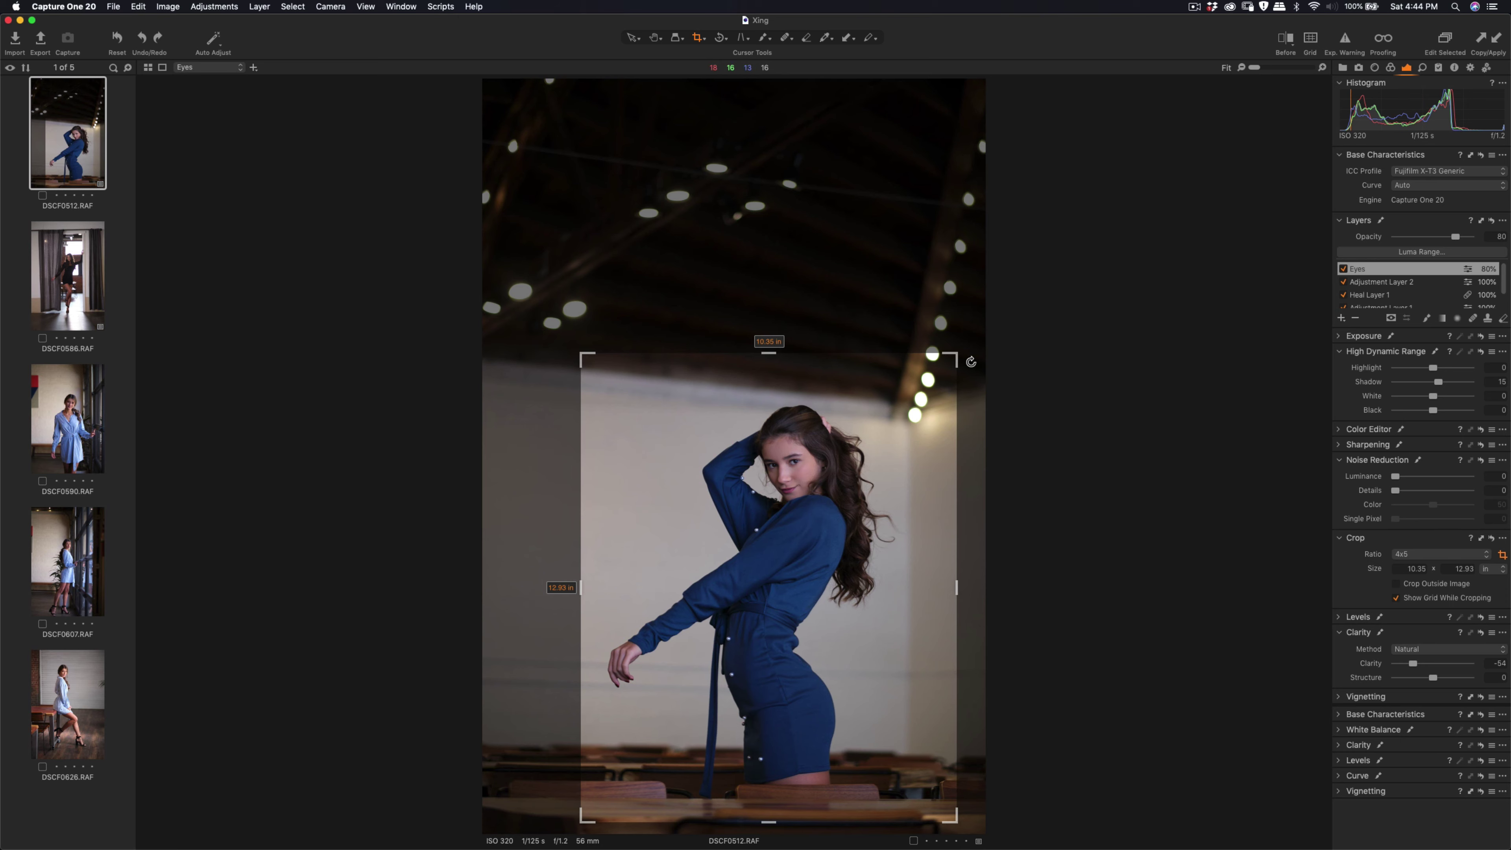
{"action": "left_click_drag", "start_coordinate": [970, 361], "coordinate": [971, 358]}
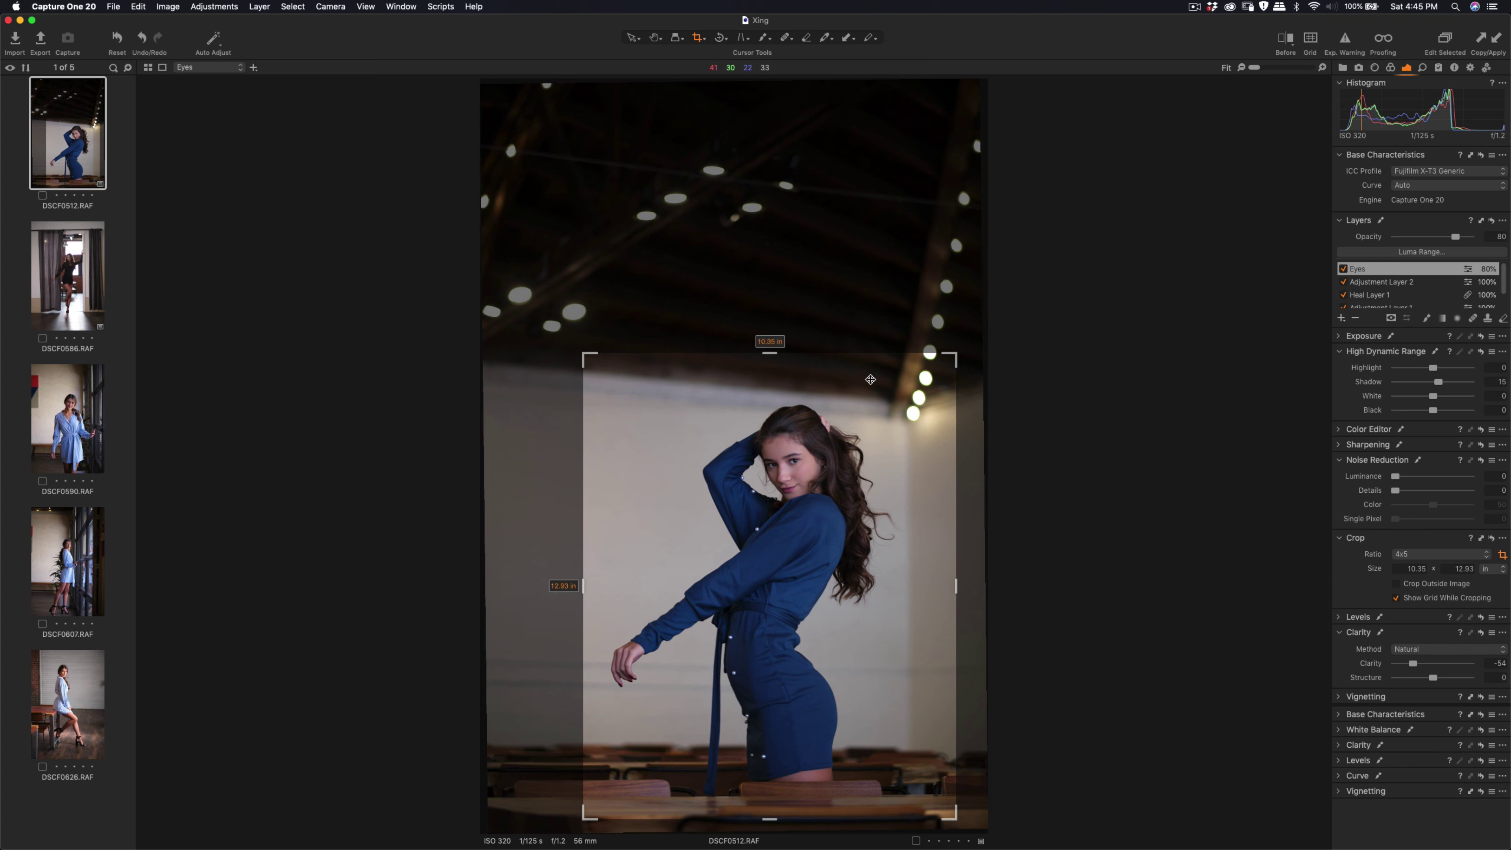
{"action": "key", "text": "h"}
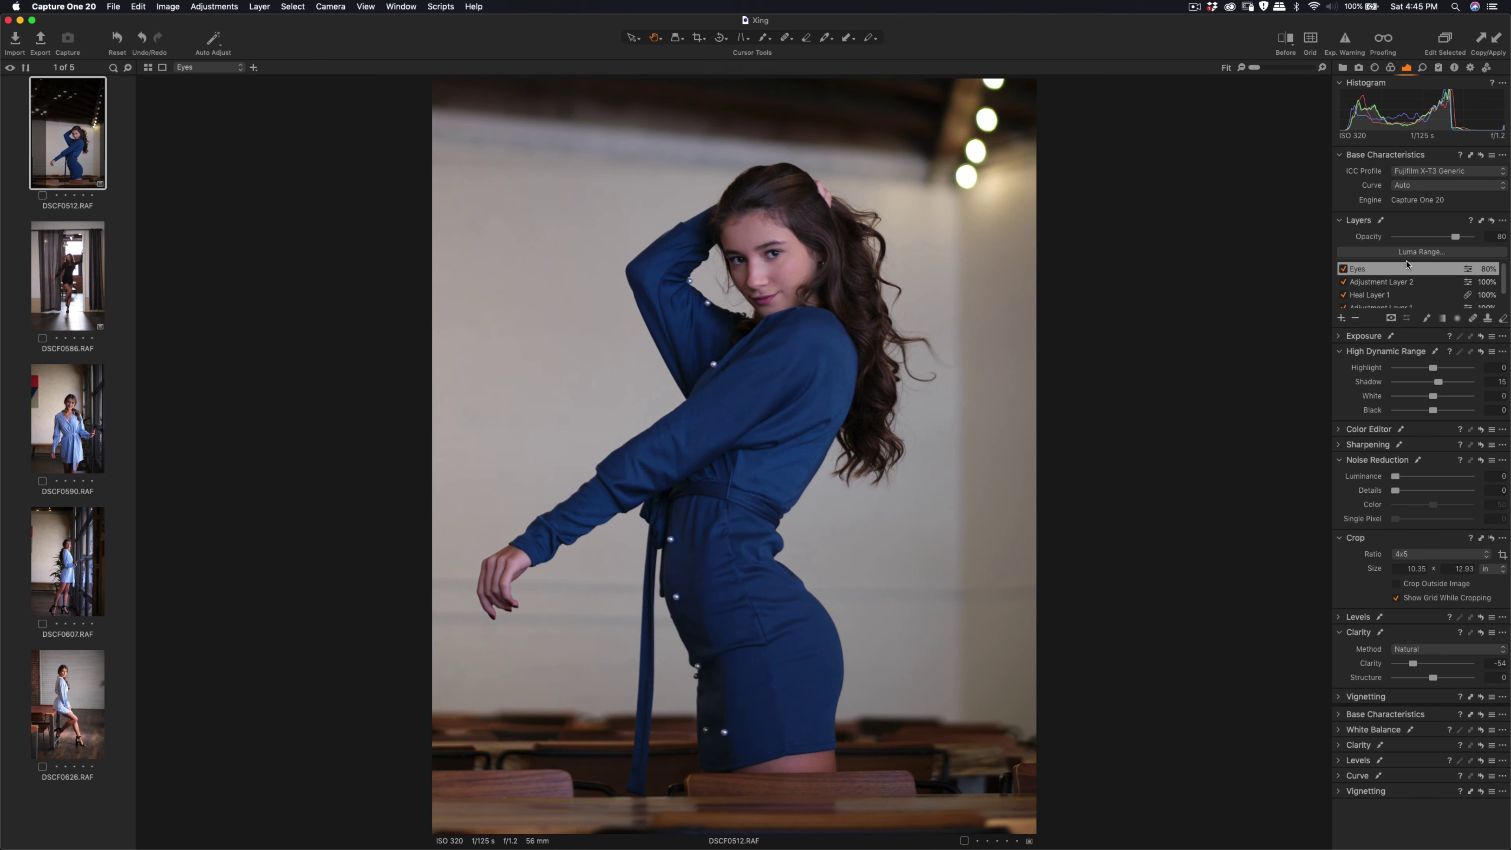
- Set the base characteristics curve to Fujifilm PRO Neg. Hi
{"action": "left_click", "coordinate": [1425, 184]}
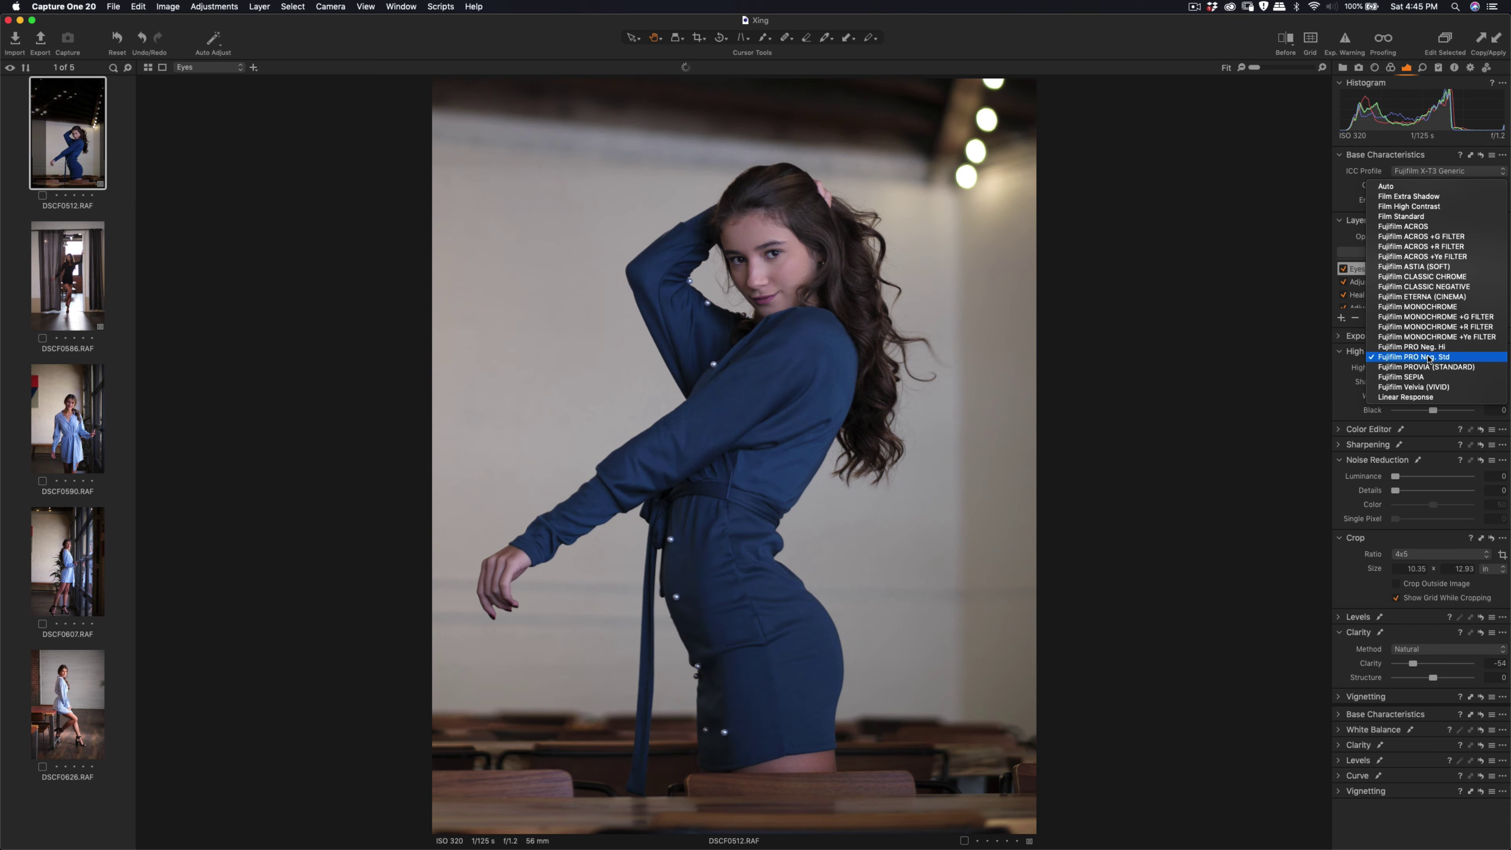
{"action": "left_click", "coordinate": [1429, 349]}
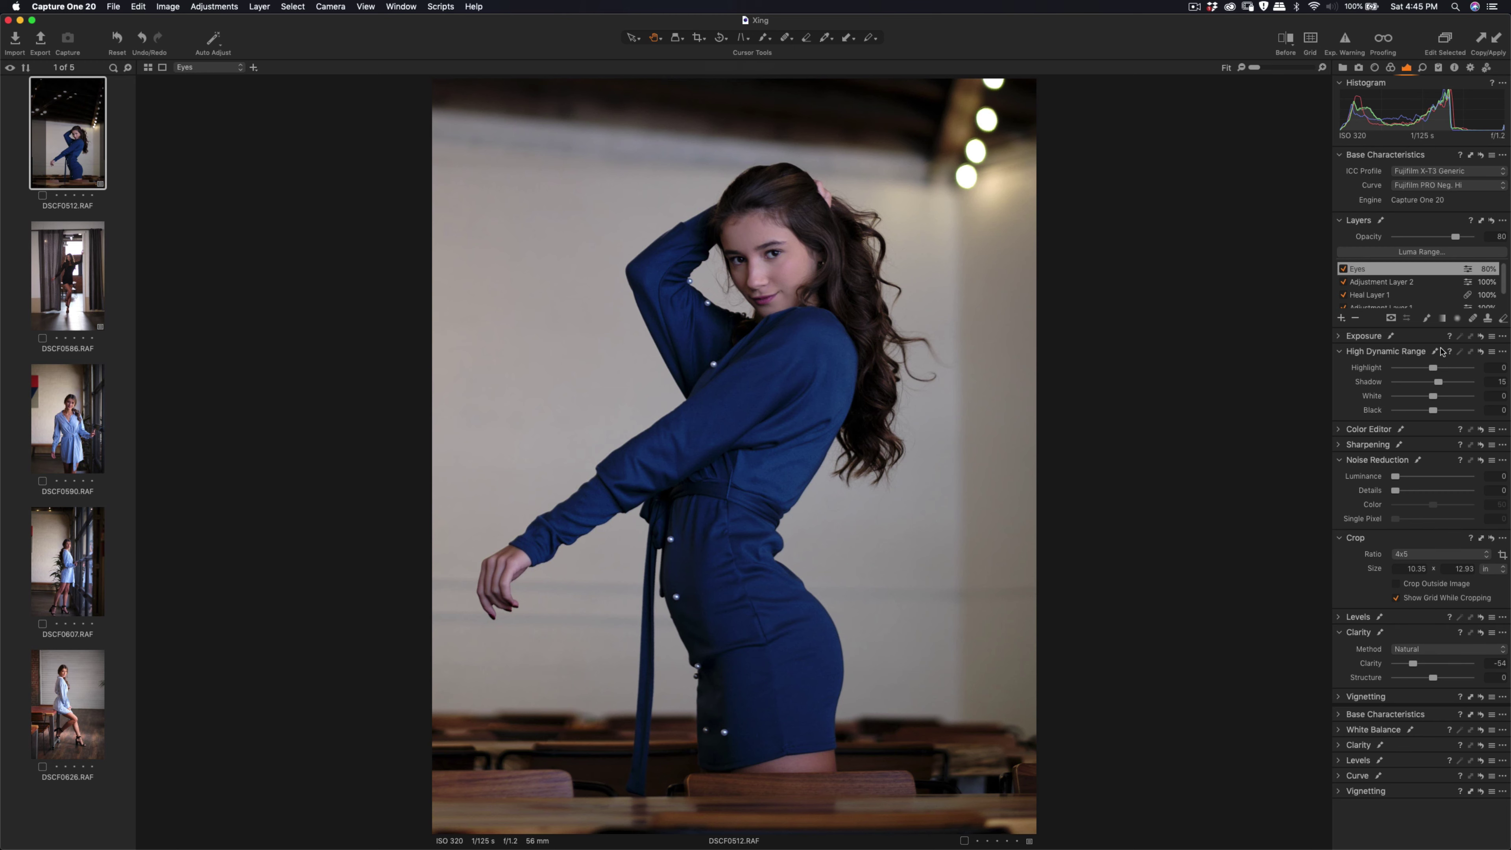
- On the Background layer, set Exposure to 0.02, Contrast to 5, Brightness to 3 and Highlight to -37
{"action": "scroll", "coordinate": [1419, 307], "scroll_direction": "down", "scroll_amount": 2}
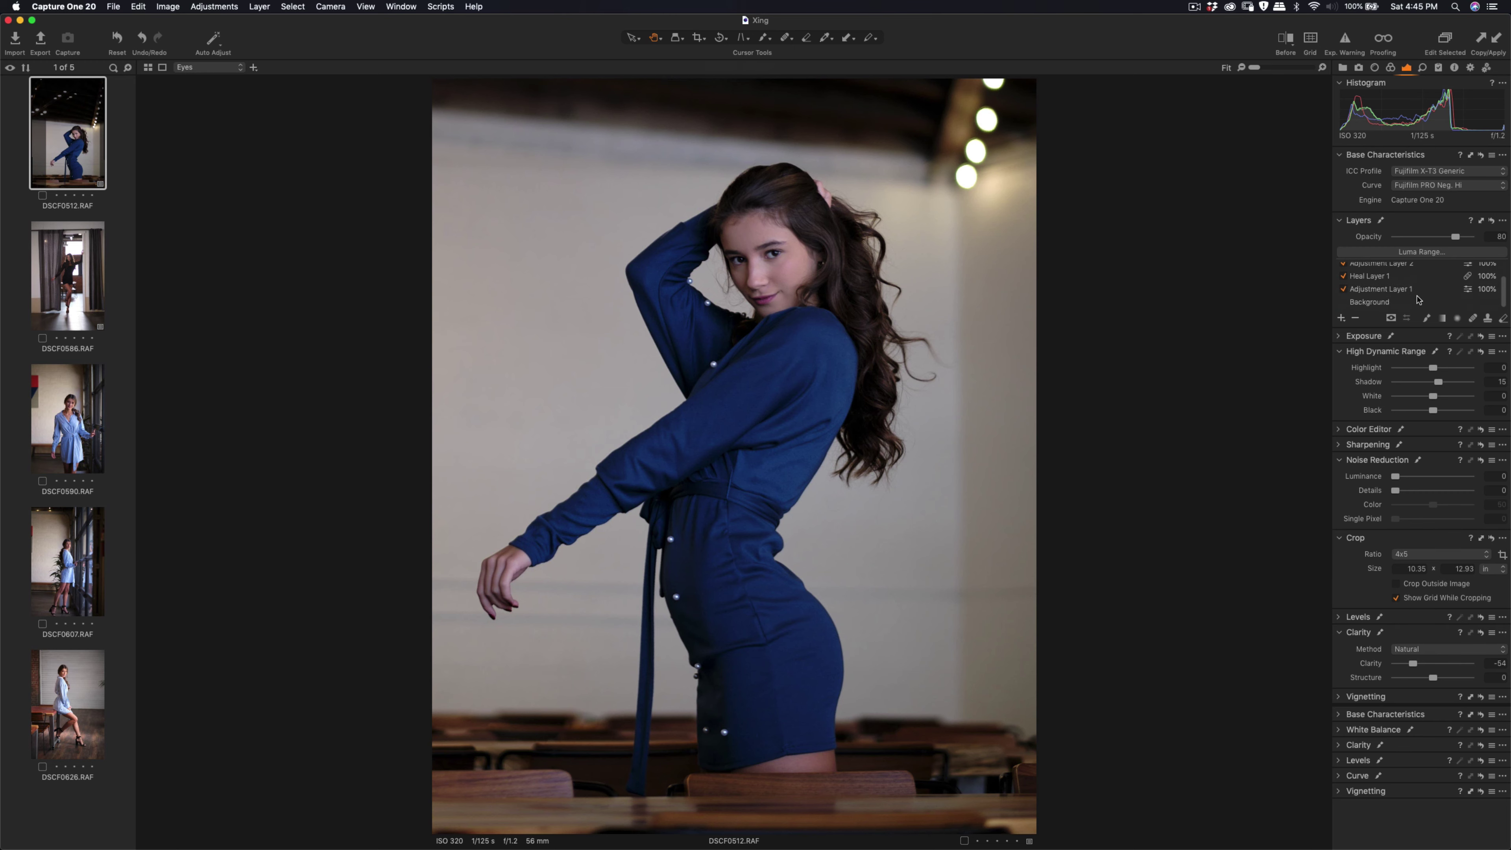
{"action": "left_click", "coordinate": [1392, 303]}
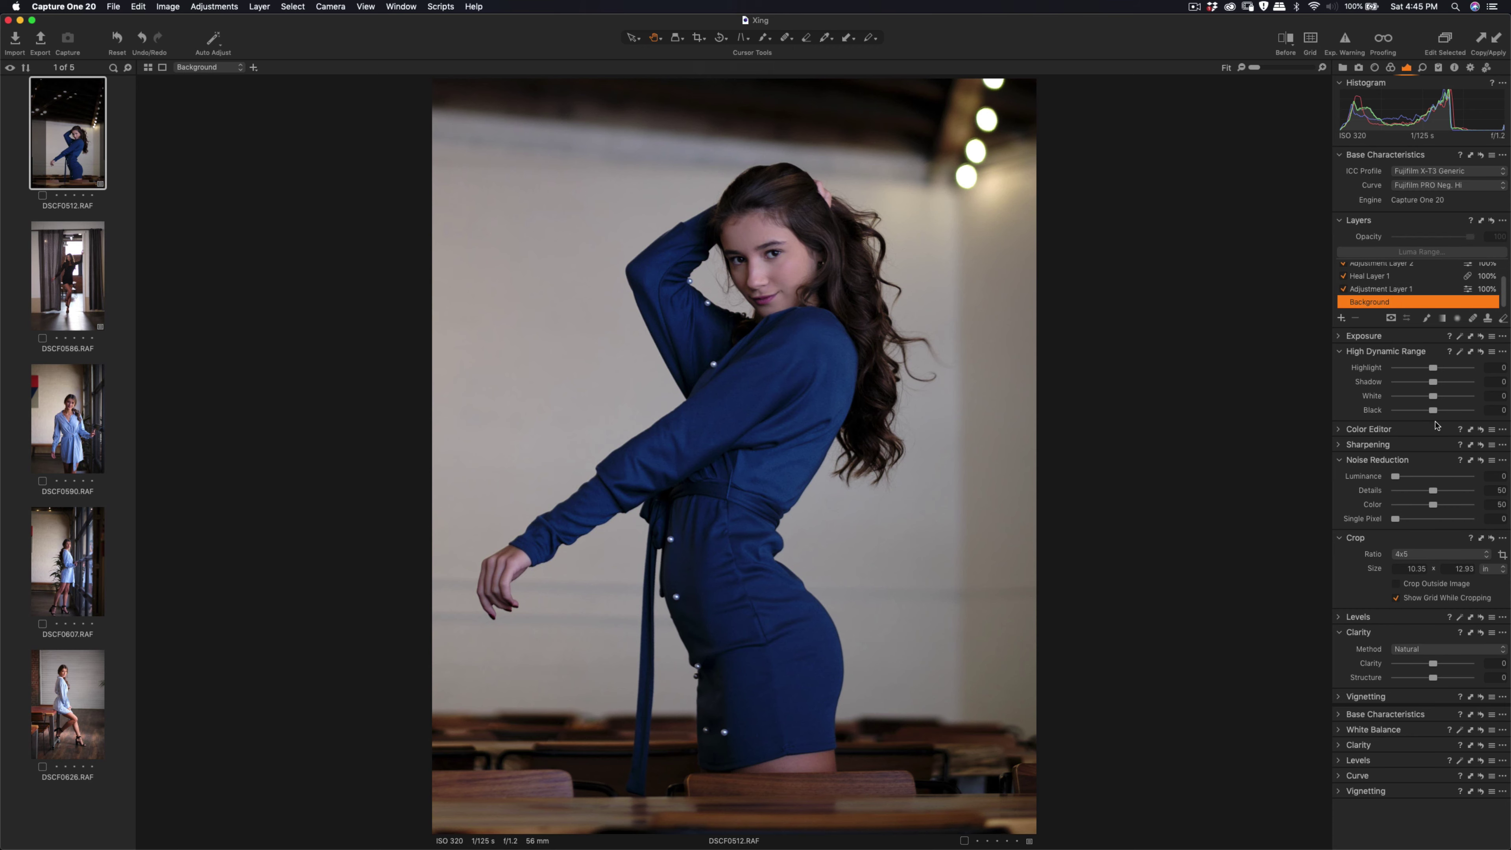
{"action": "left_click", "coordinate": [1356, 333]}
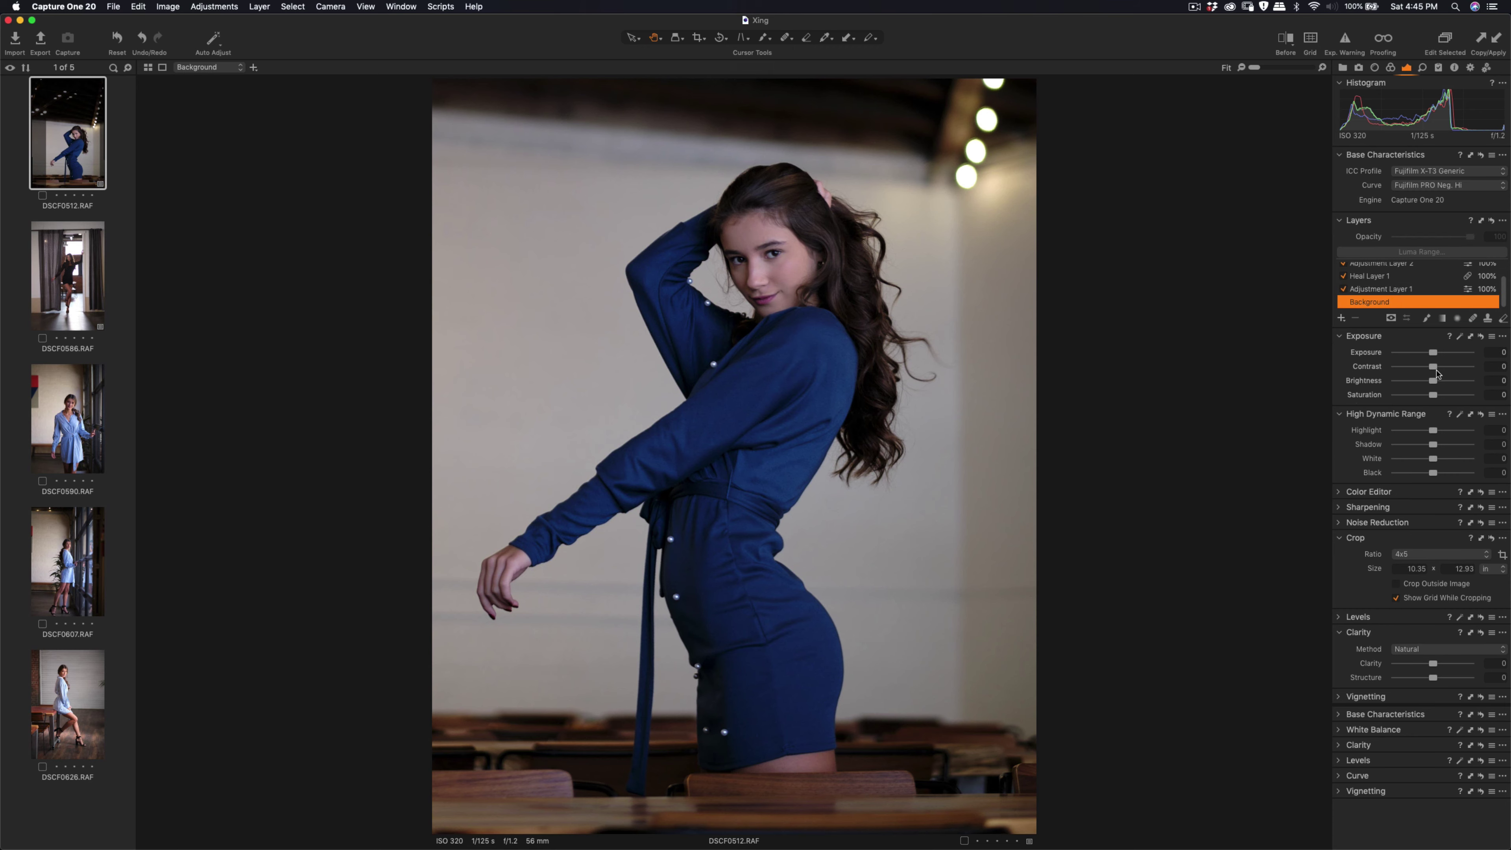
{"action": "left_click_drag", "start_coordinate": [1436, 367], "coordinate": [1440, 369]}
{"action": "left_click_drag", "start_coordinate": [1433, 354], "coordinate": [1420, 435]}
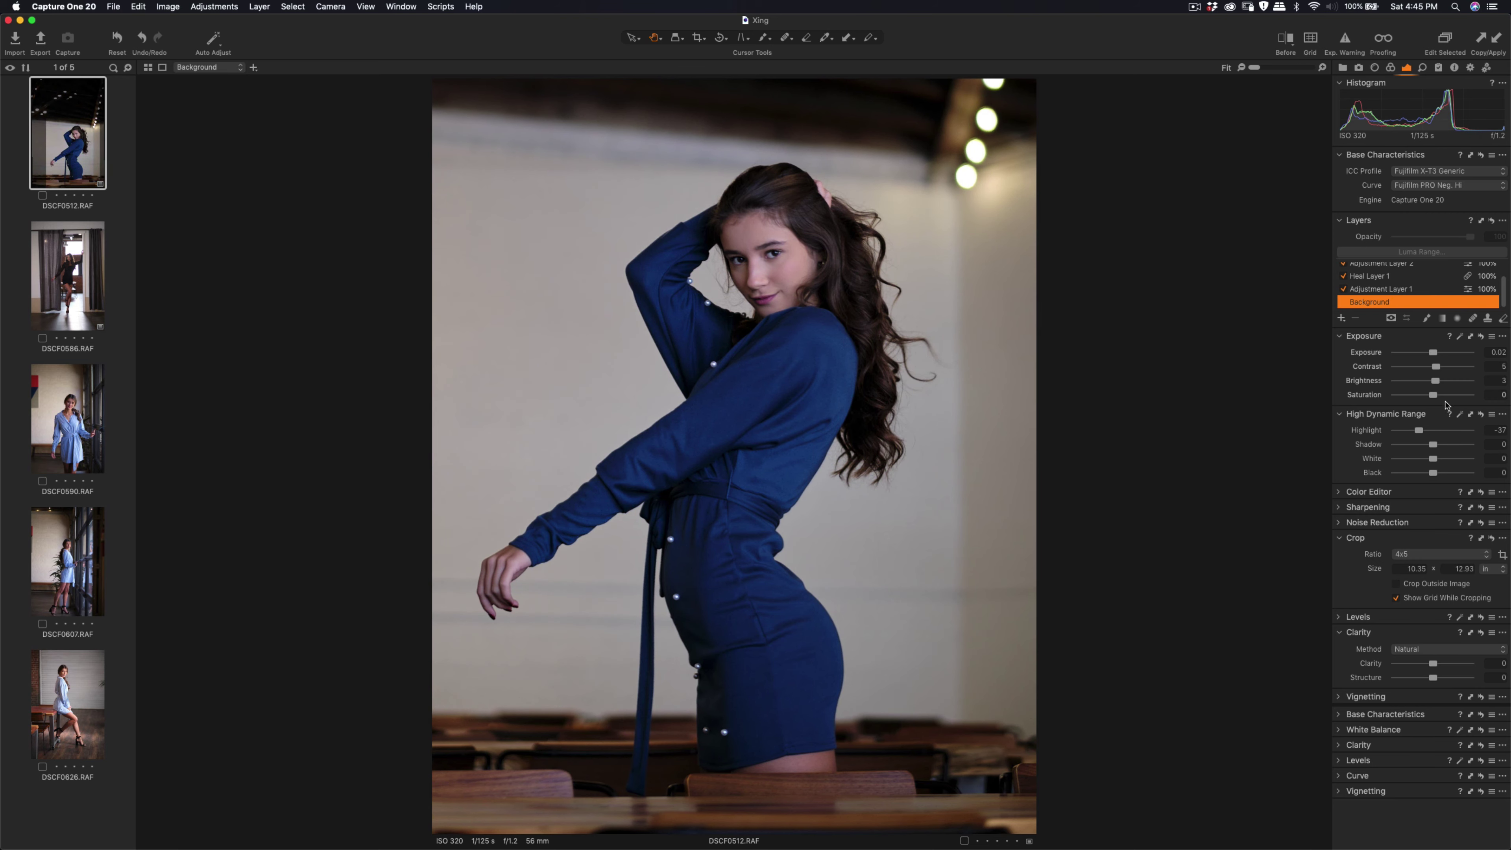
- In the Color Editor, set the yellow range's Hue to -6.3 and Saturation to -29.5, and compare before and after
{"action": "left_click", "coordinate": [1368, 492]}
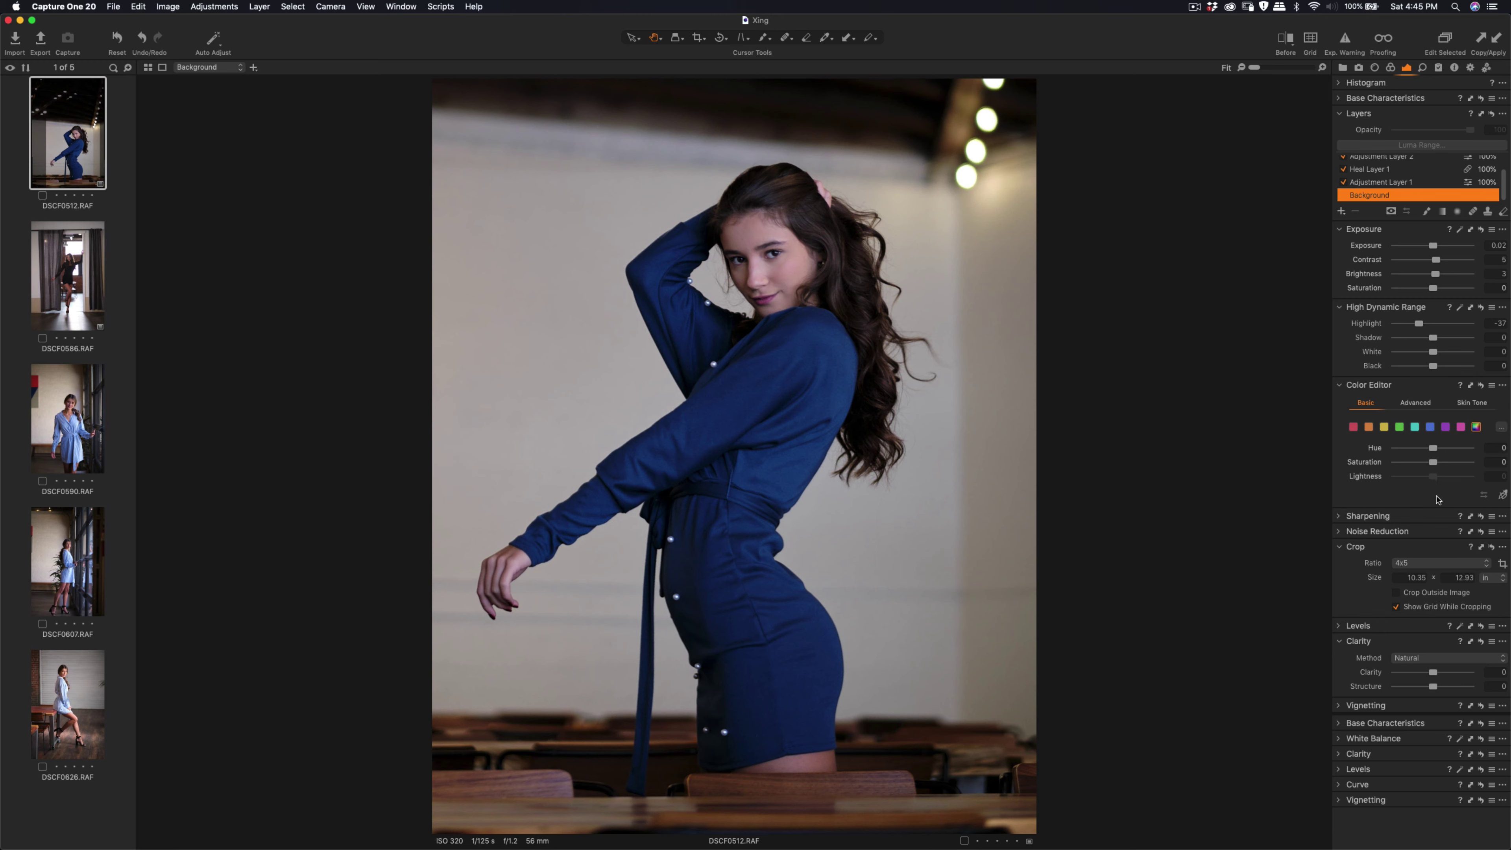
{"action": "left_click", "coordinate": [1430, 427]}
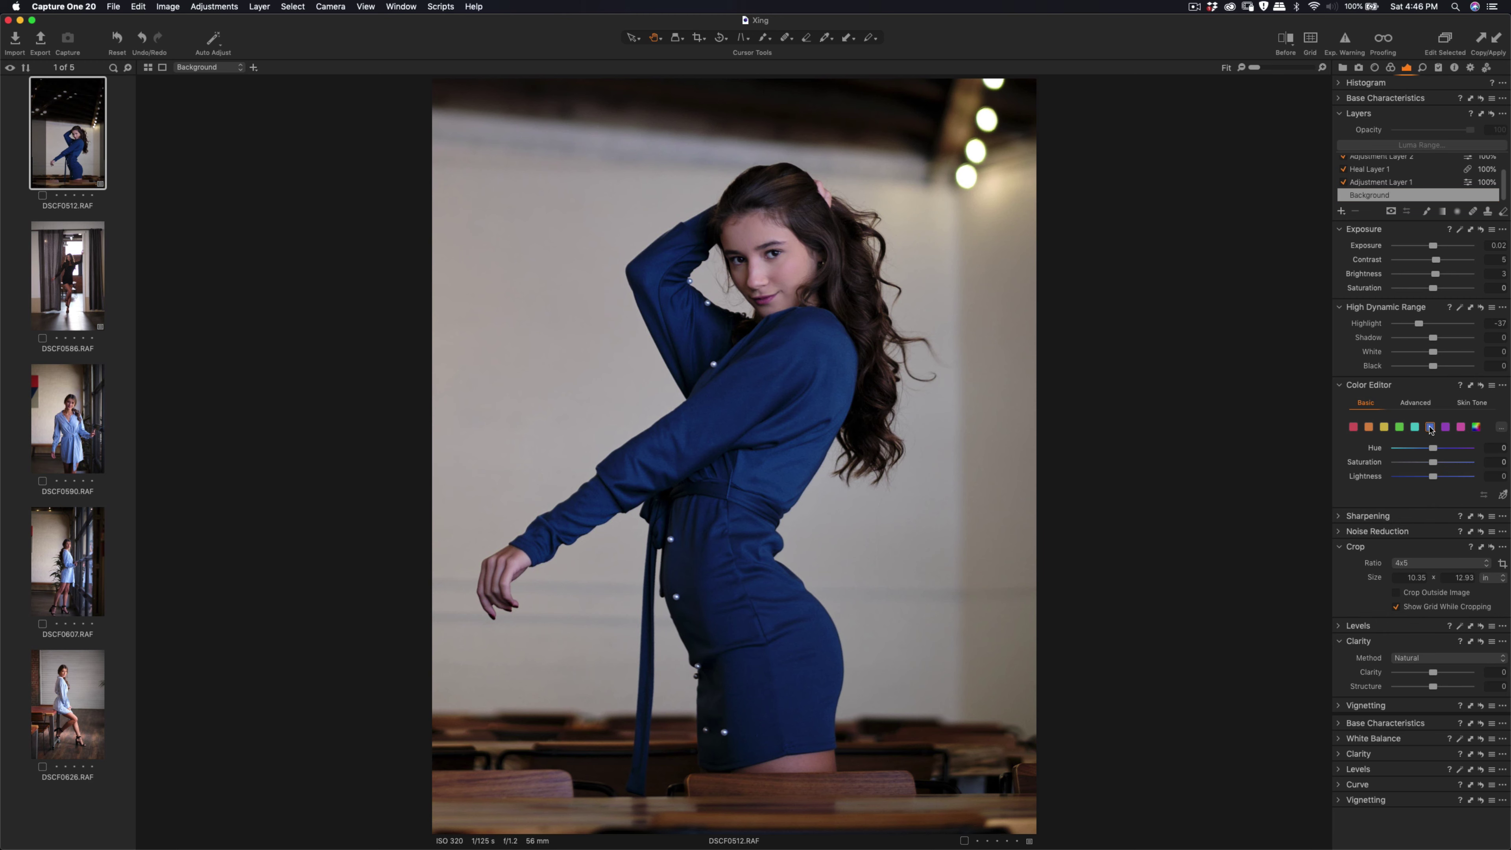
{"action": "left_click", "coordinate": [1384, 428]}
{"action": "mouse_move", "coordinate": [1440, 465]}
{"action": "left_mouse_down"}
{"action": "mouse_move", "coordinate": [1401, 464]}
{"action": "mouse_move", "coordinate": [1426, 464]}
{"action": "mouse_move", "coordinate": [1424, 449]}
{"action": "left_mouse_up"}
{"action": "left_click", "coordinate": [1285, 40]}
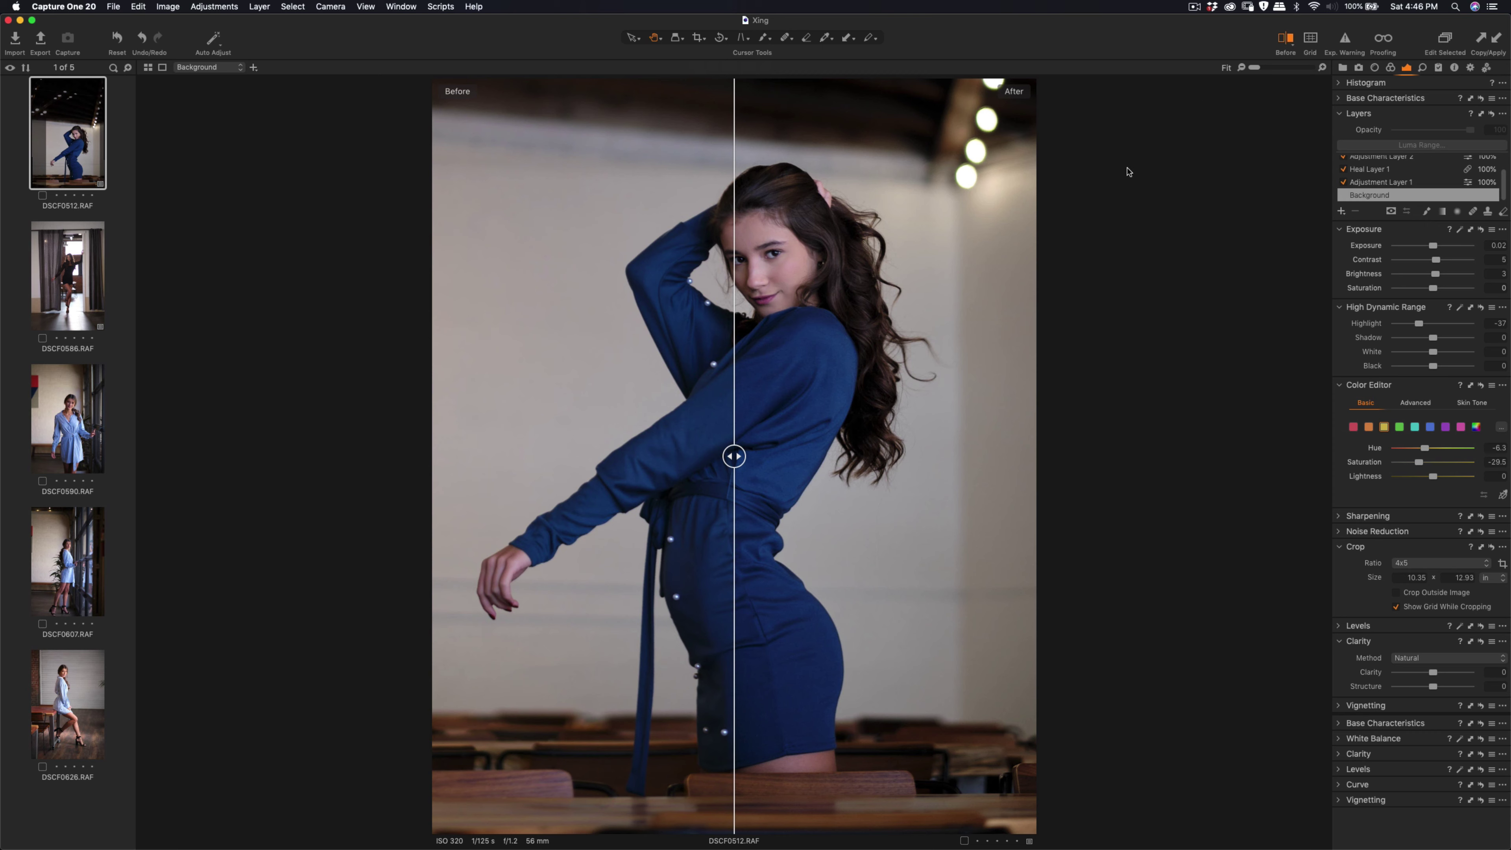
- Sweep the before/after divider across the portrait to review the full edit, and turn the comparison off
{"action": "left_click_drag", "start_coordinate": [734, 456], "coordinate": [388, 456]}
{"action": "key", "text": "super+alt+0"}
{"action": "key", "text": "super+0"}
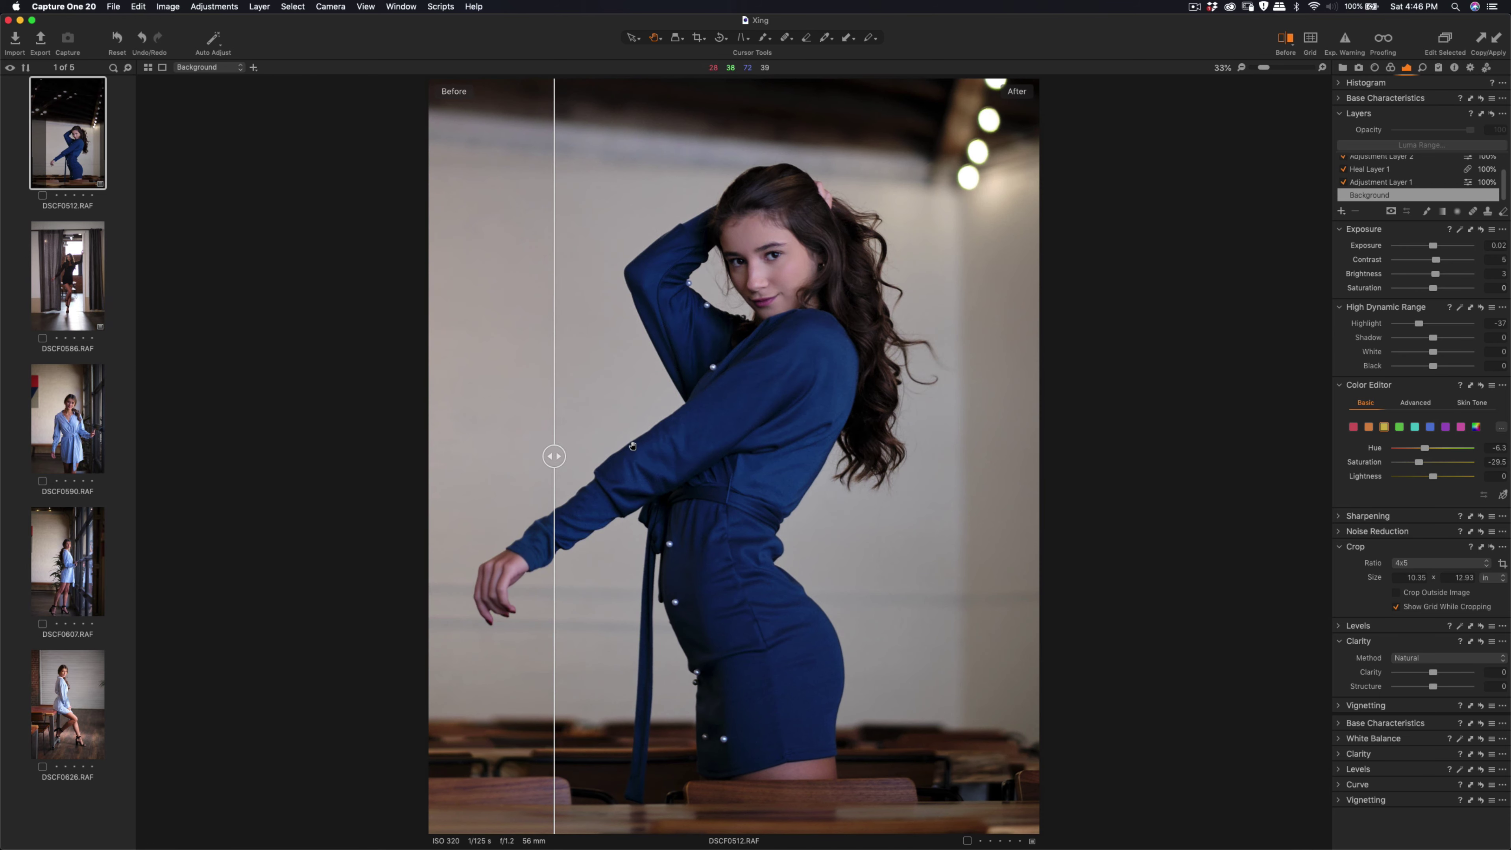
{"action": "left_click_drag", "start_coordinate": [555, 457], "coordinate": [439, 456]}
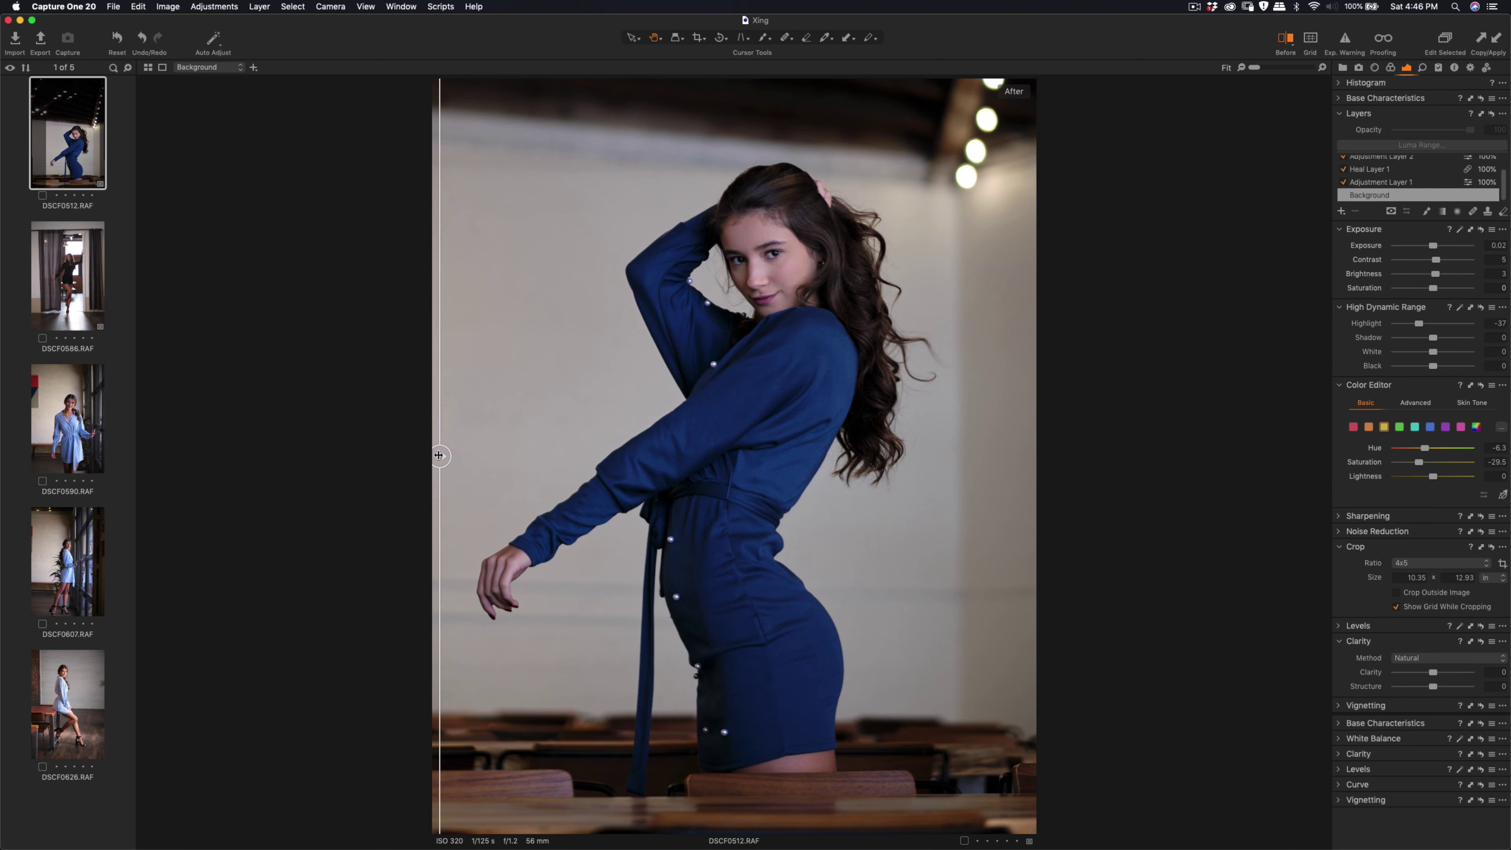
{"action": "left_click", "coordinate": [1287, 40]}
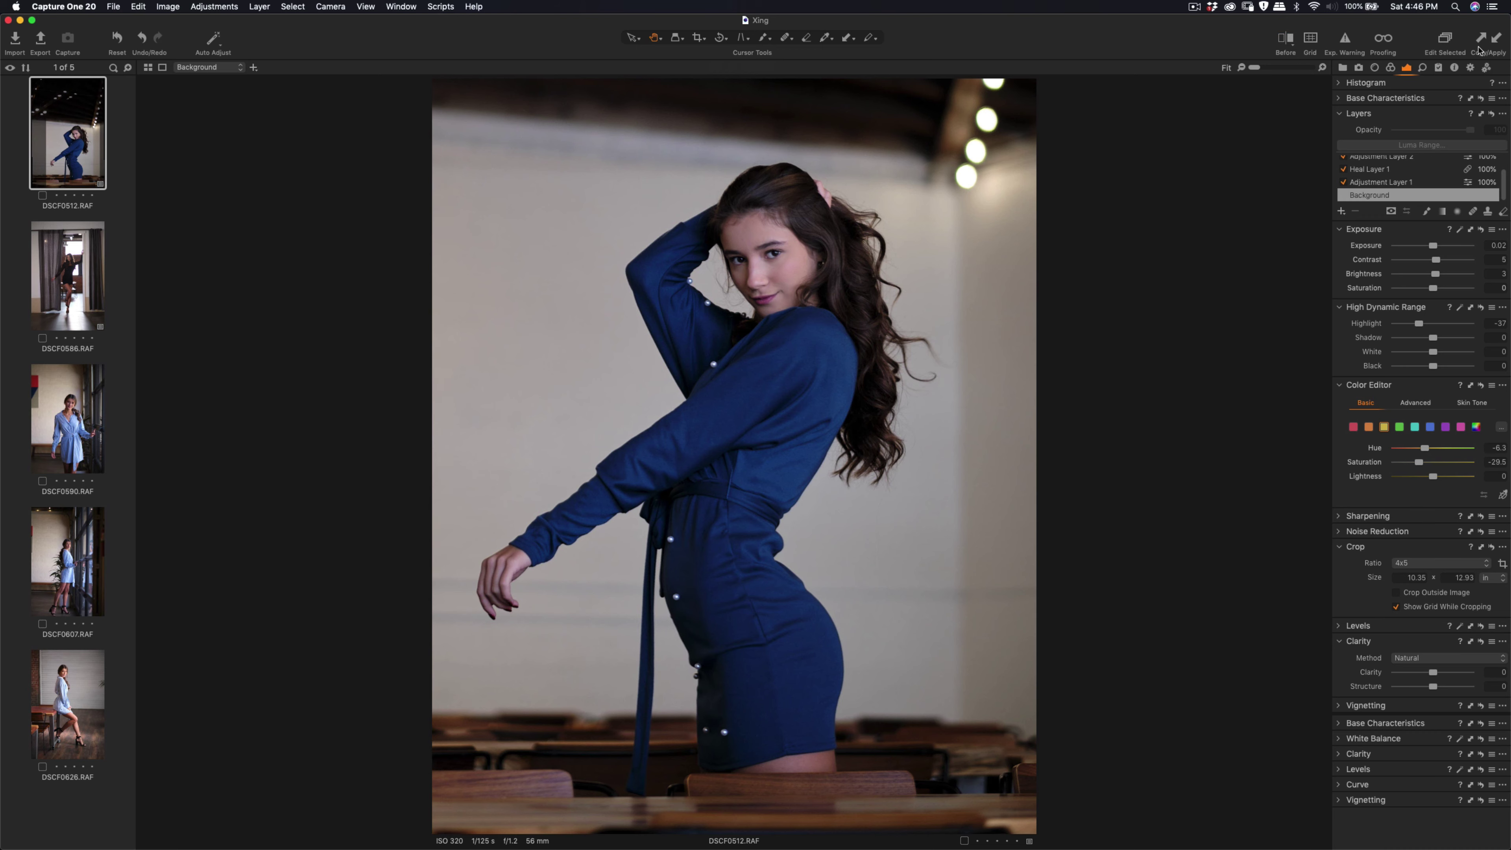
- Copy the adjustments of DSCF0512.RAF and apply them to DSCF0586.RAF
{"action": "left_click", "coordinate": [69, 270]}
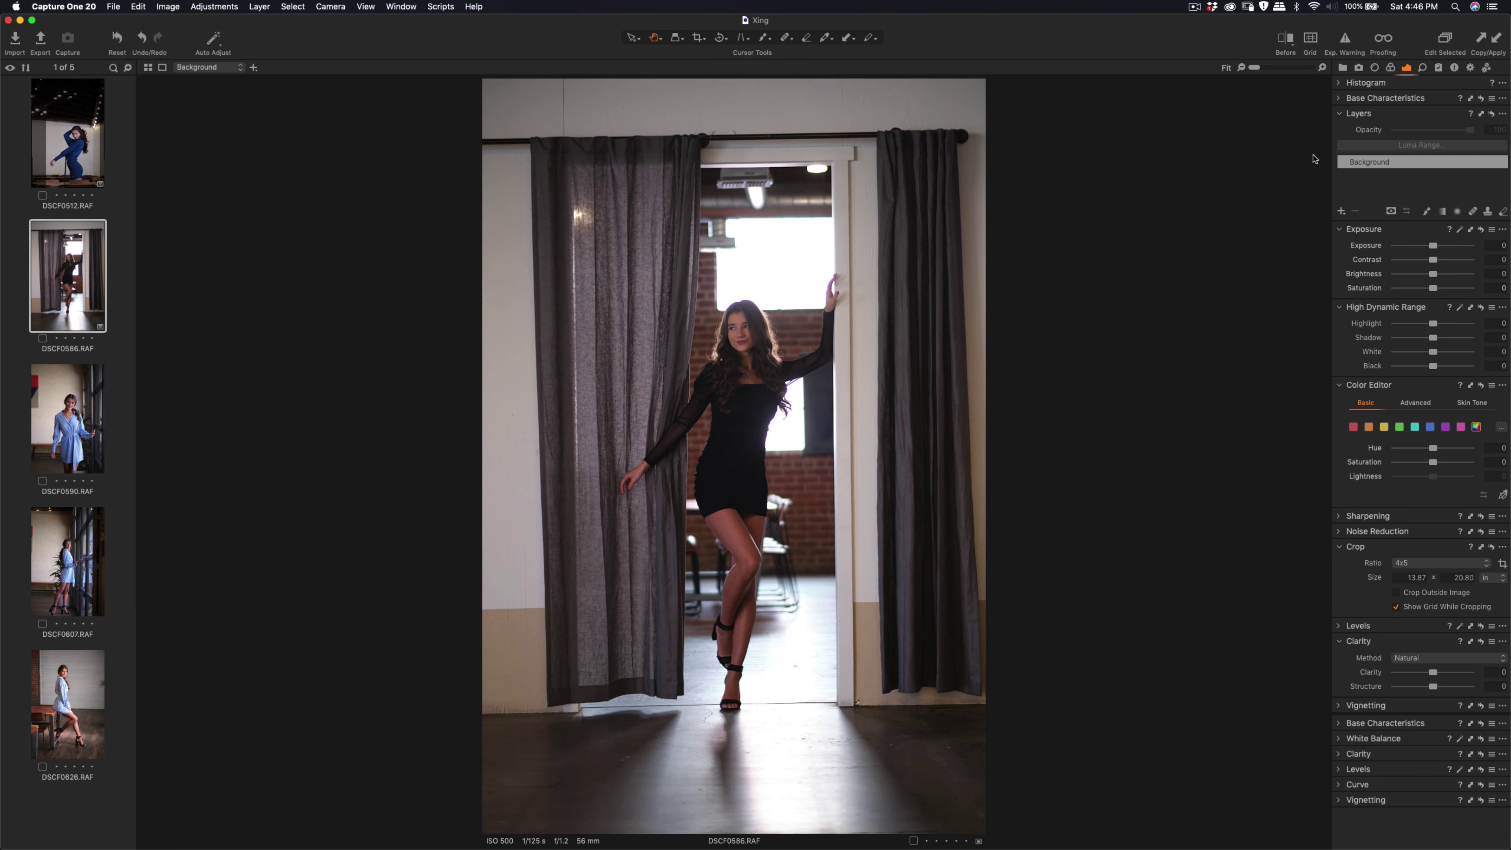
{"action": "left_click", "coordinate": [1497, 40]}
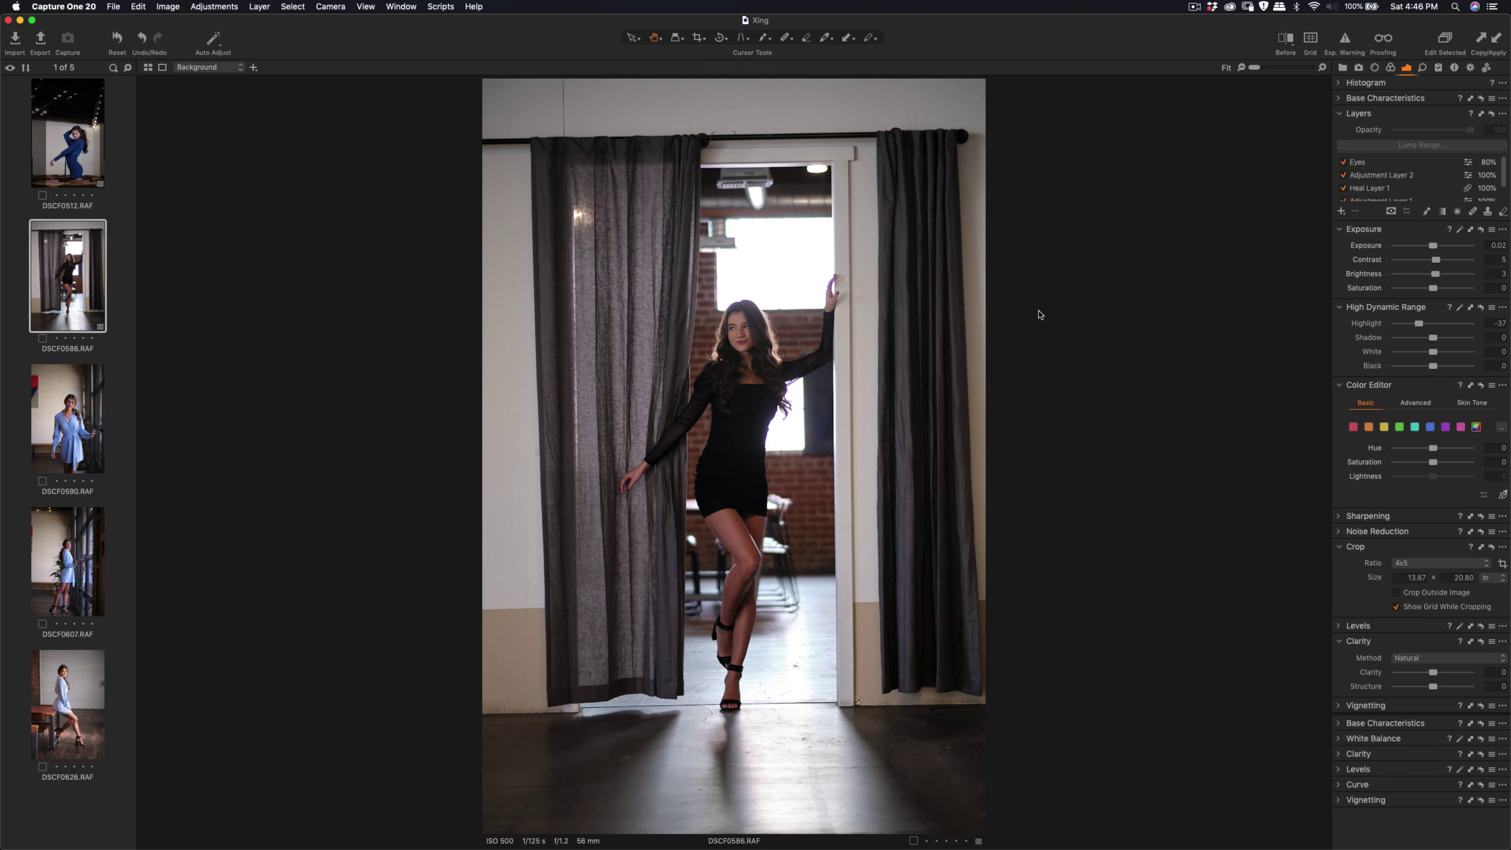
- Inspect the pasted edit on DSCF0586.RAF up close, expanding its base characteristics, histogram and layer list
{"action": "scroll", "coordinate": [773, 571], "scroll_direction": "up", "scroll_amount": 3}
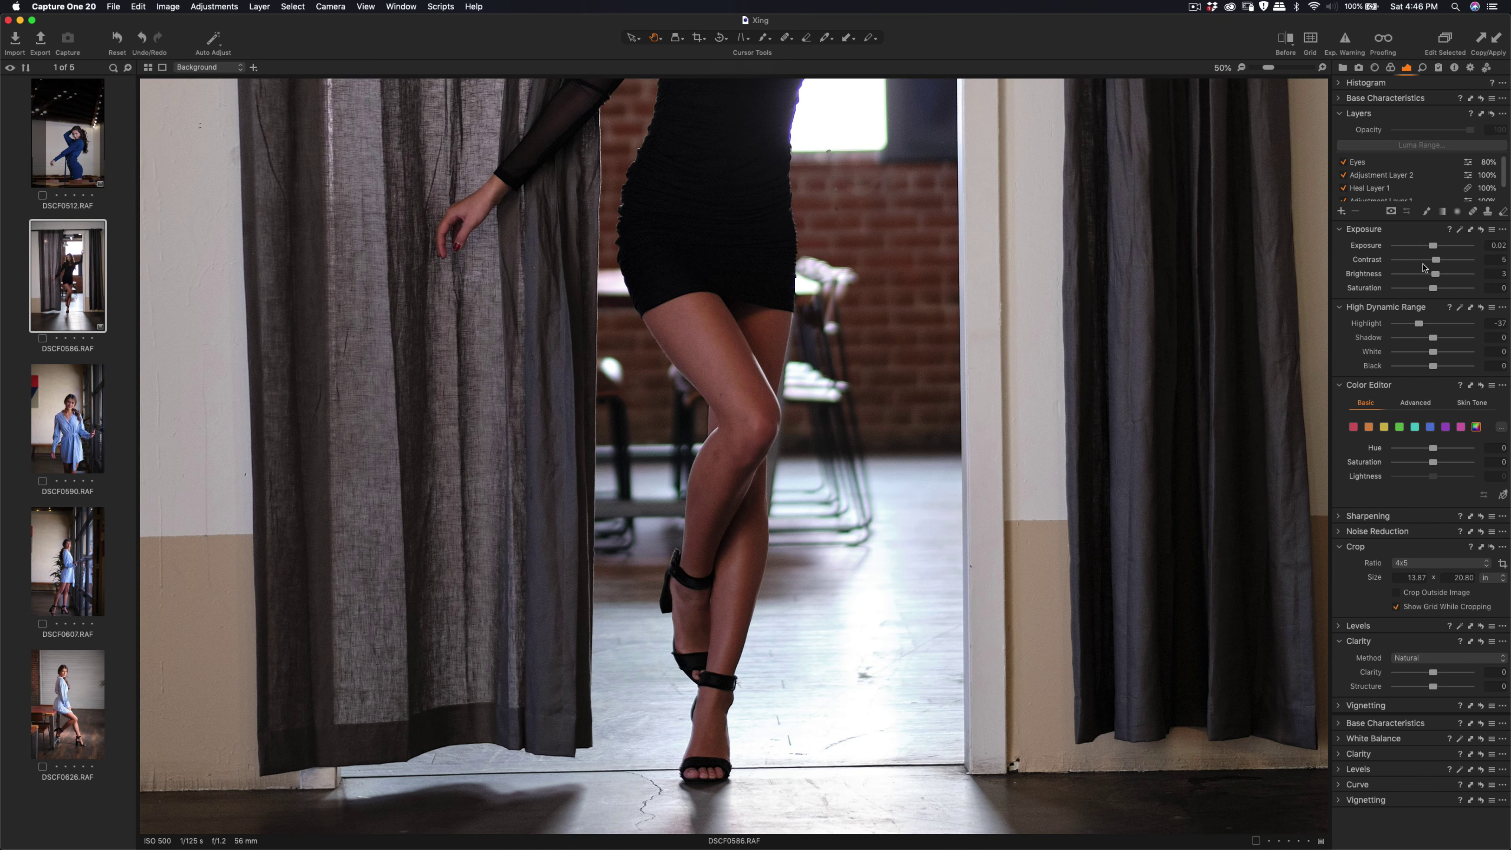
{"action": "left_click", "coordinate": [1376, 99]}
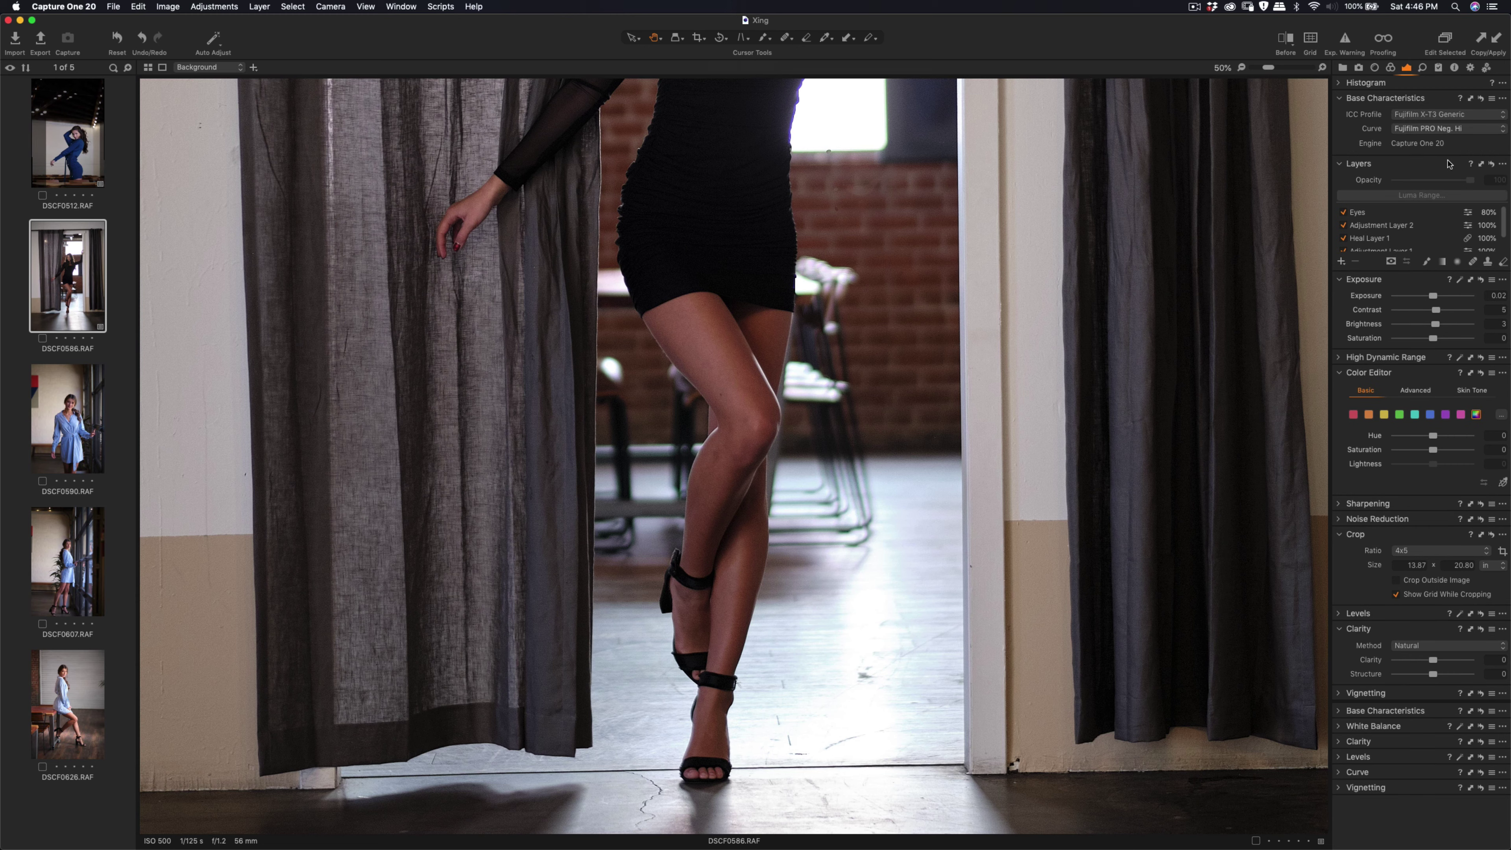
{"action": "left_click", "coordinate": [1349, 90]}
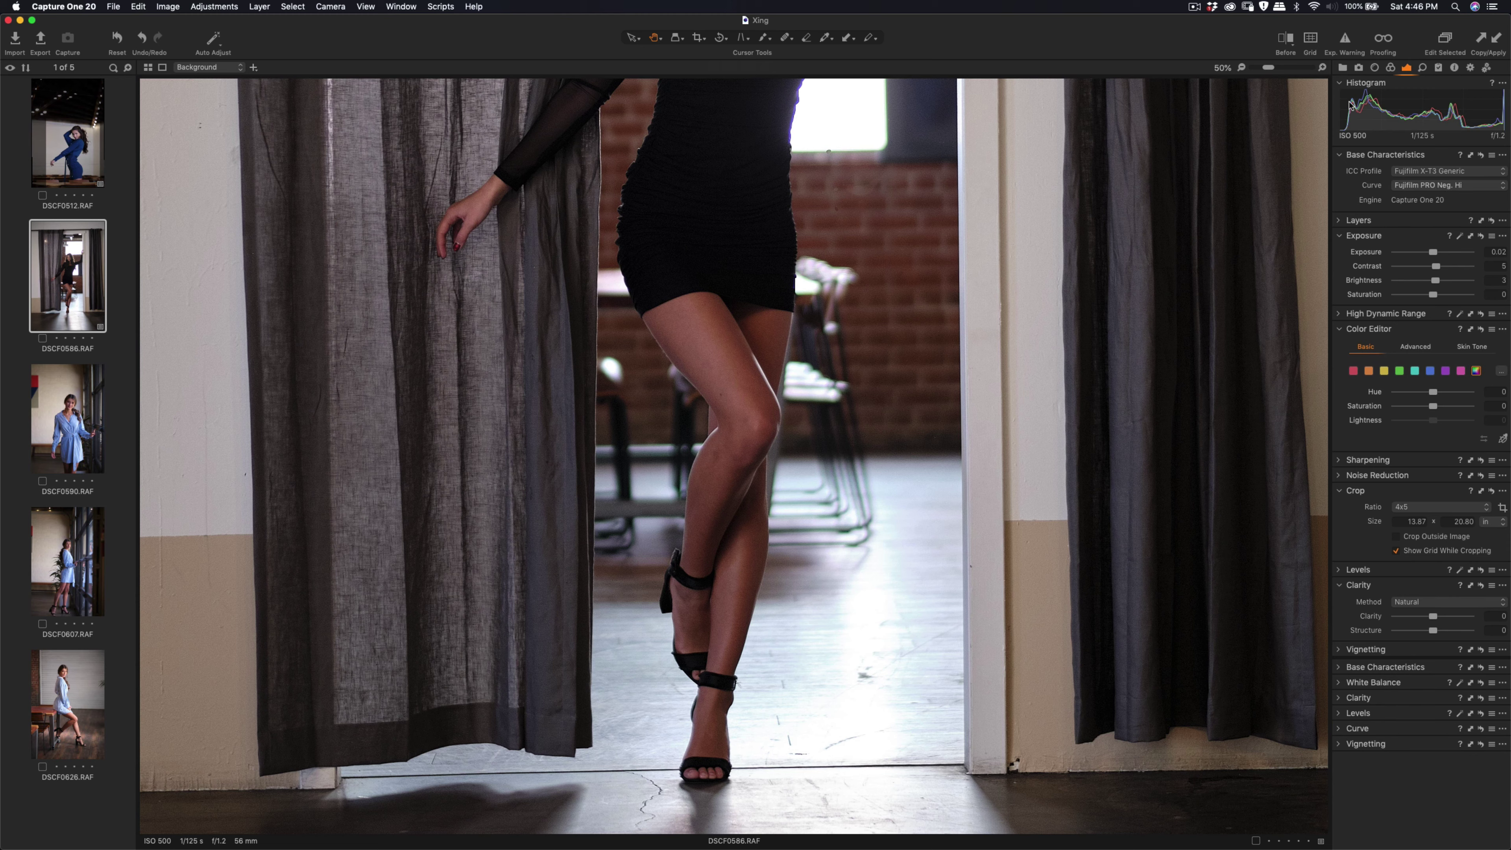
{"action": "left_click", "coordinate": [1342, 222]}
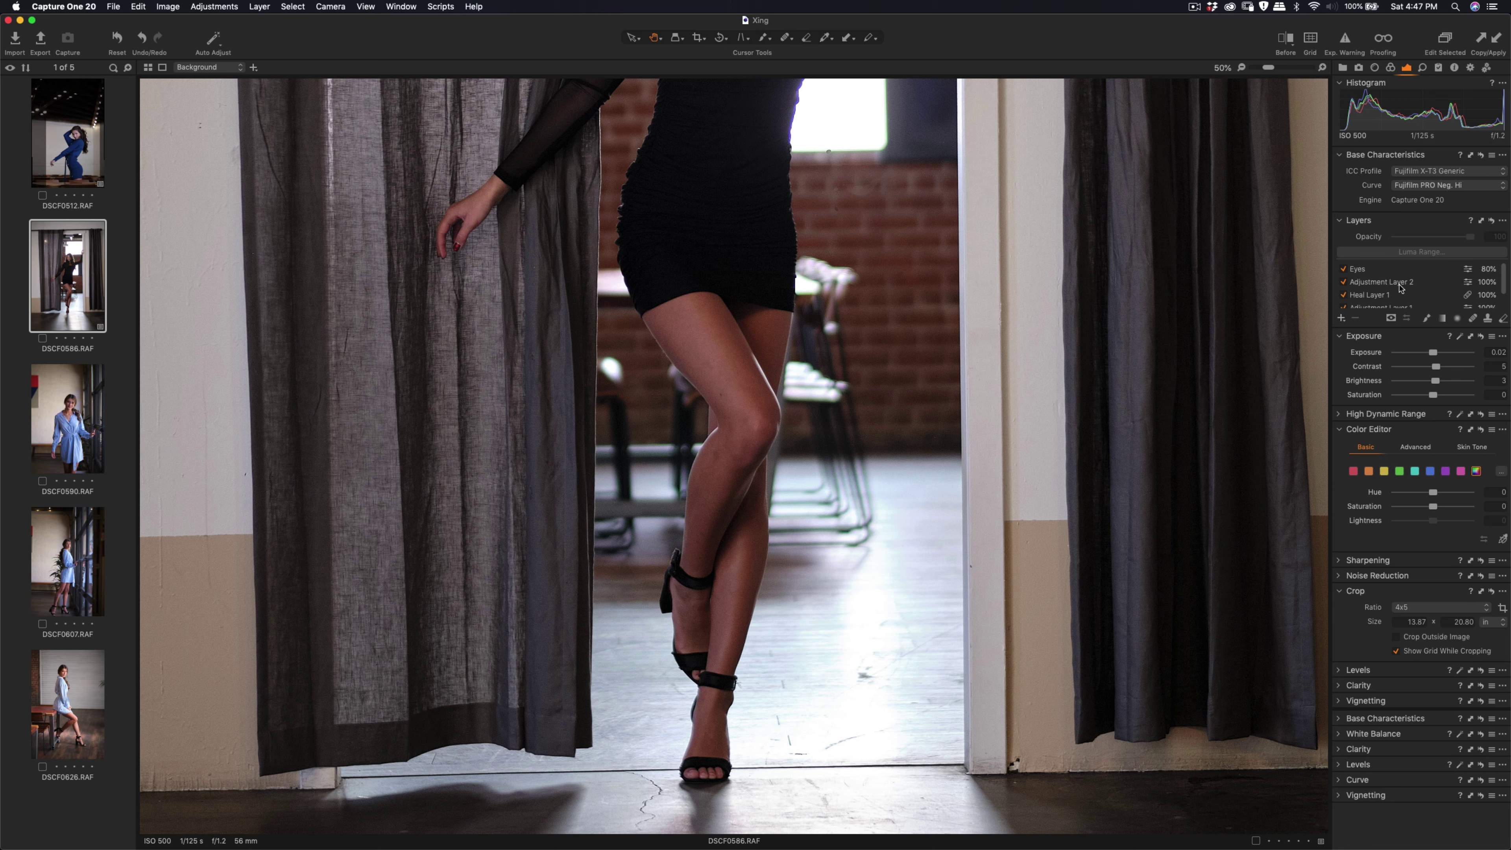
{"action": "scroll", "coordinate": [1401, 289], "scroll_direction": "down", "scroll_amount": 2}
{"action": "scroll", "coordinate": [1401, 290], "scroll_direction": "up", "scroll_amount": 1}
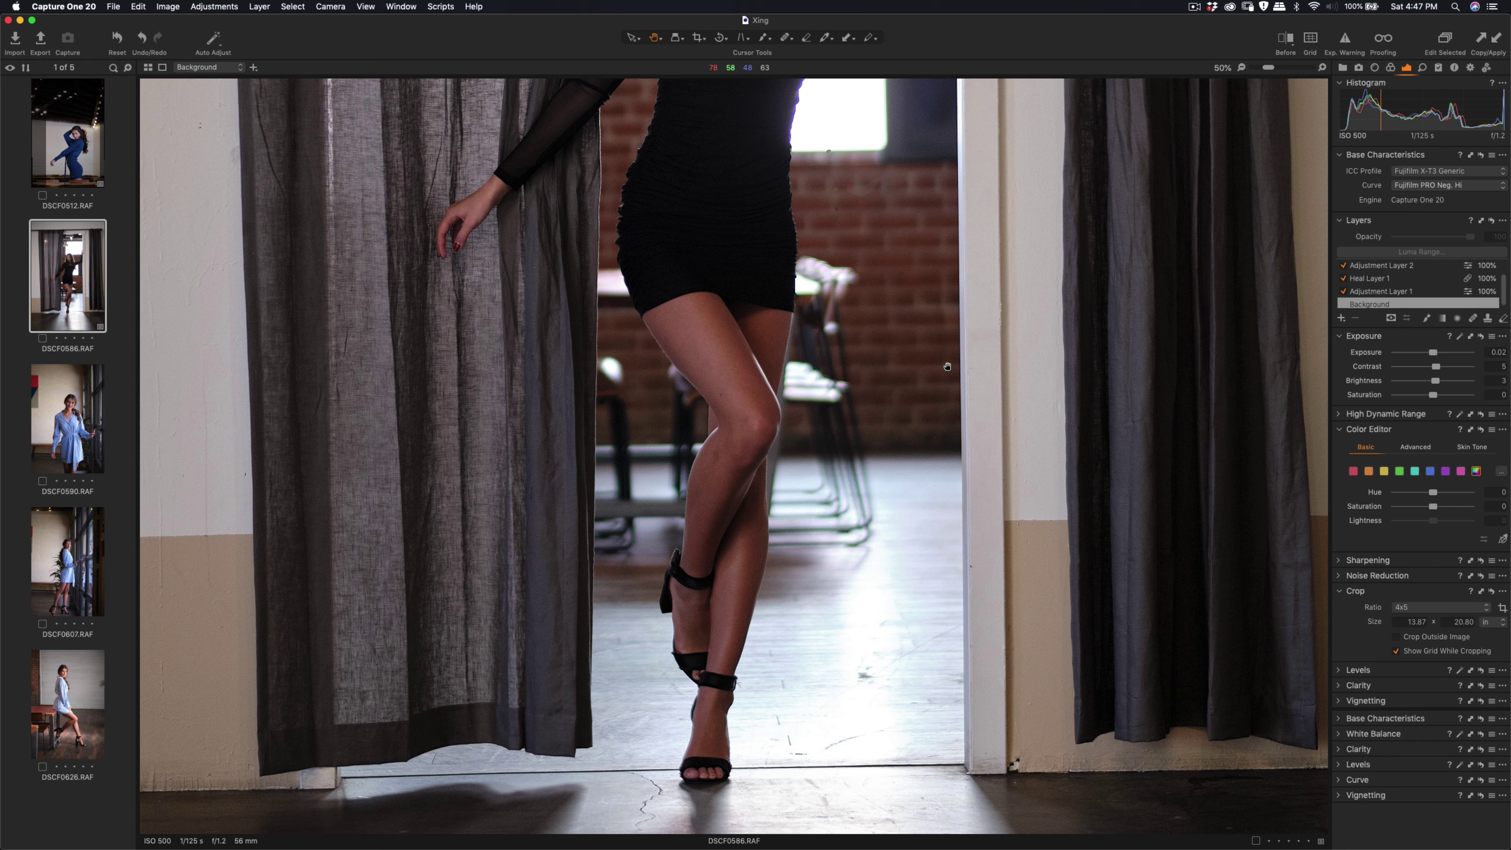
- Disable Adjustment Layer 1, Heal Layer 1, Adjustment Layer 2 and the Eyes layer on DSCF0586.RAF
{"action": "left_click", "coordinate": [1343, 291]}
{"action": "left_click", "coordinate": [1343, 278]}
{"action": "left_click", "coordinate": [1343, 266]}
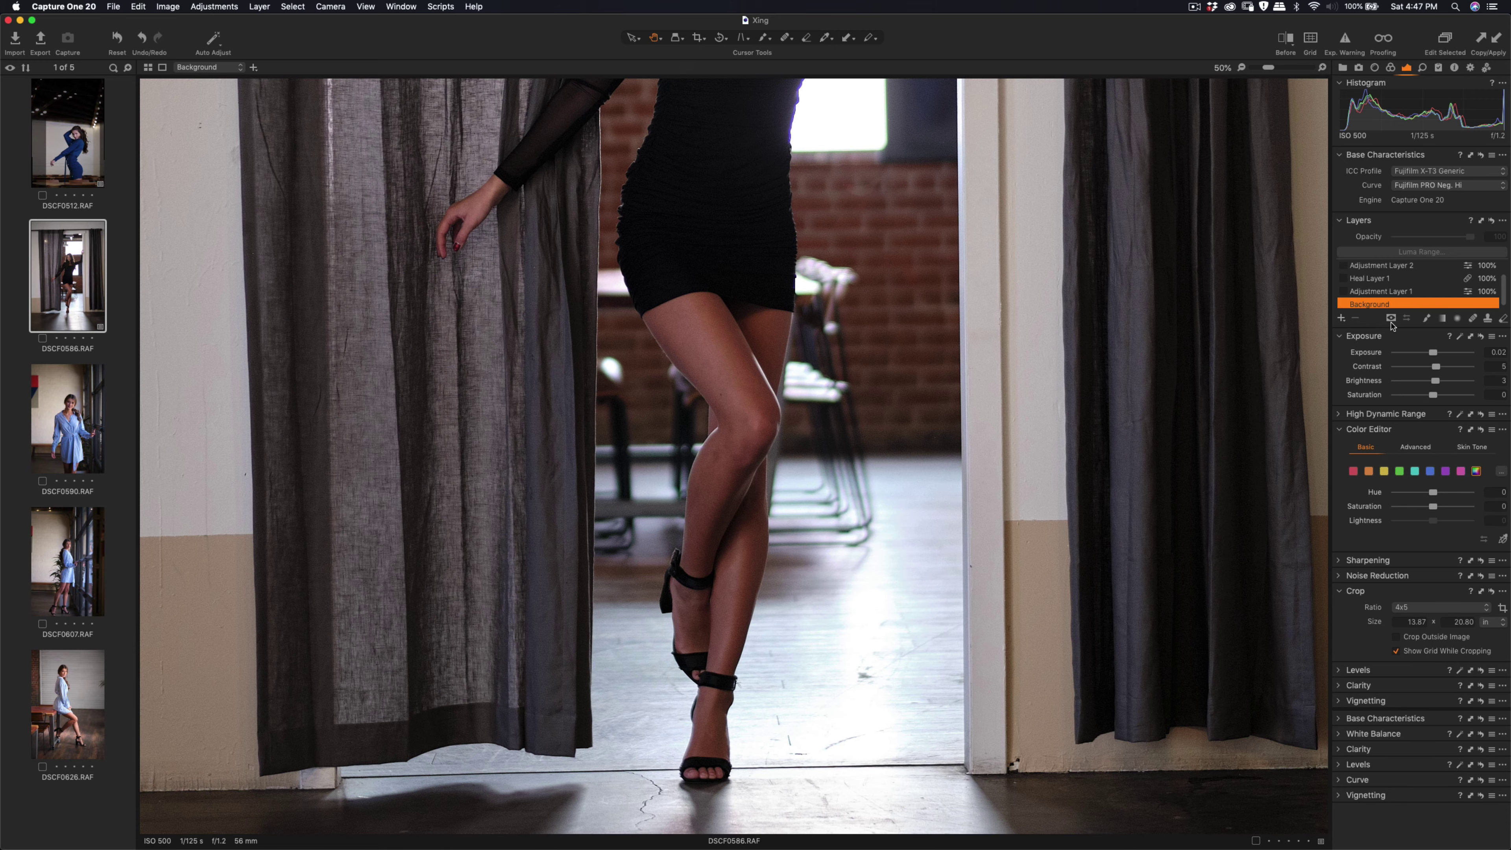
{"action": "scroll", "coordinate": [1406, 303], "scroll_direction": "up", "scroll_amount": 2}
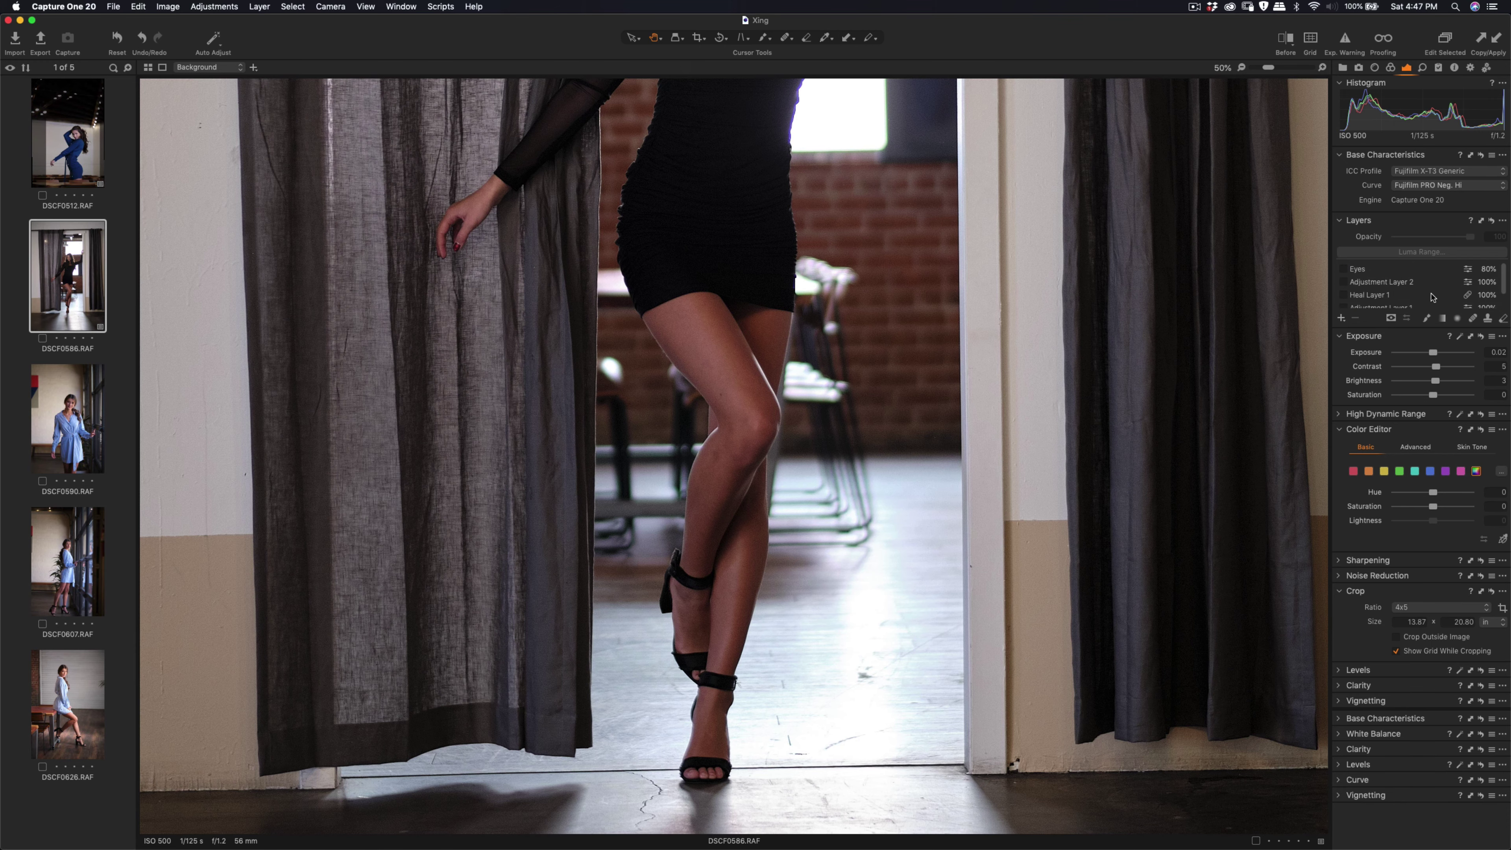
{"action": "scroll", "coordinate": [1426, 291], "scroll_direction": "down", "scroll_amount": 1}
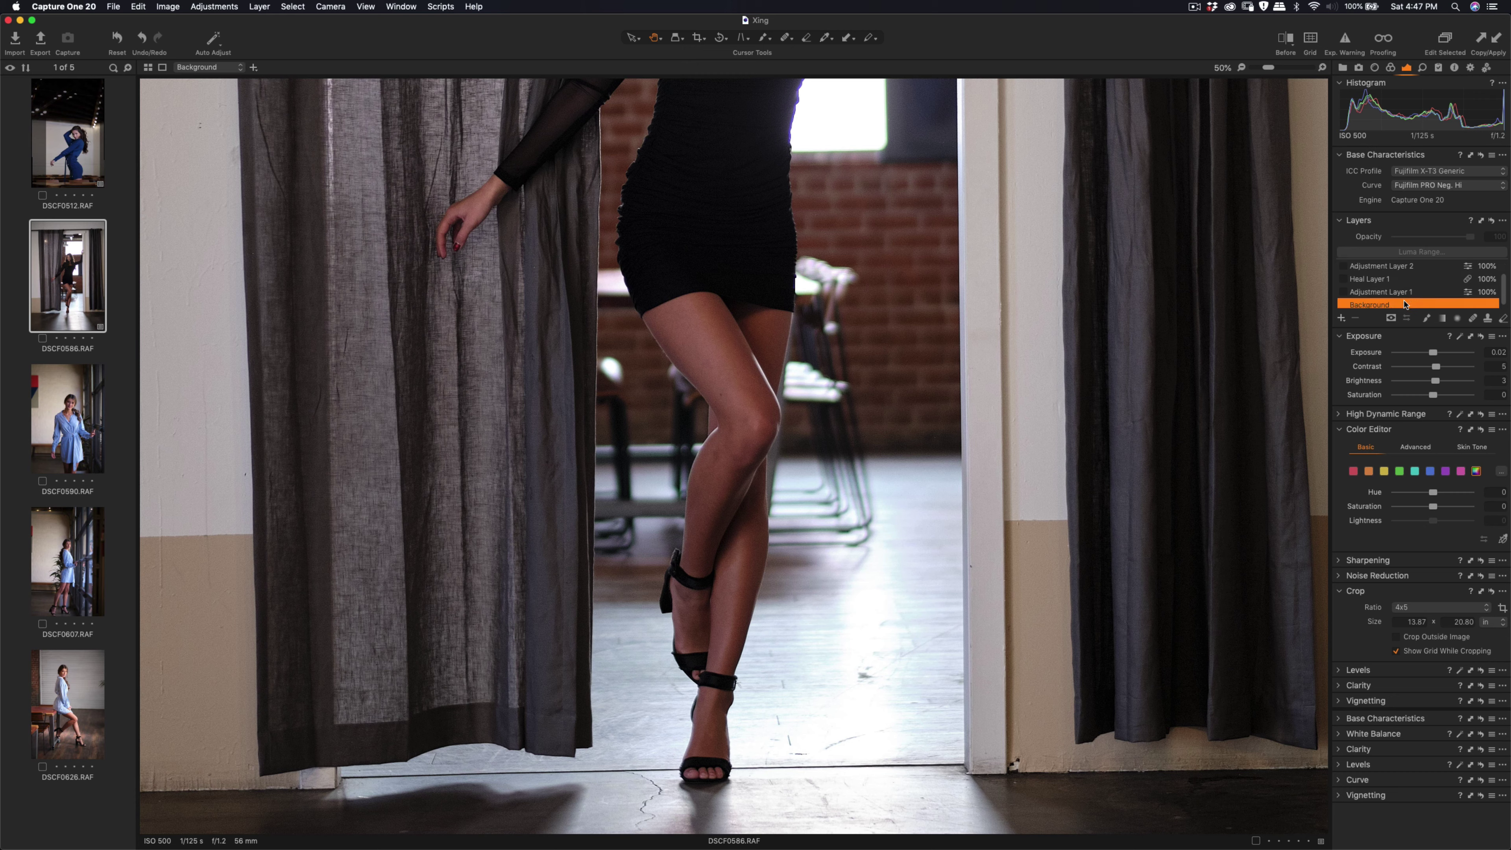
{"action": "scroll", "coordinate": [1405, 304], "scroll_direction": "down", "scroll_amount": 1}
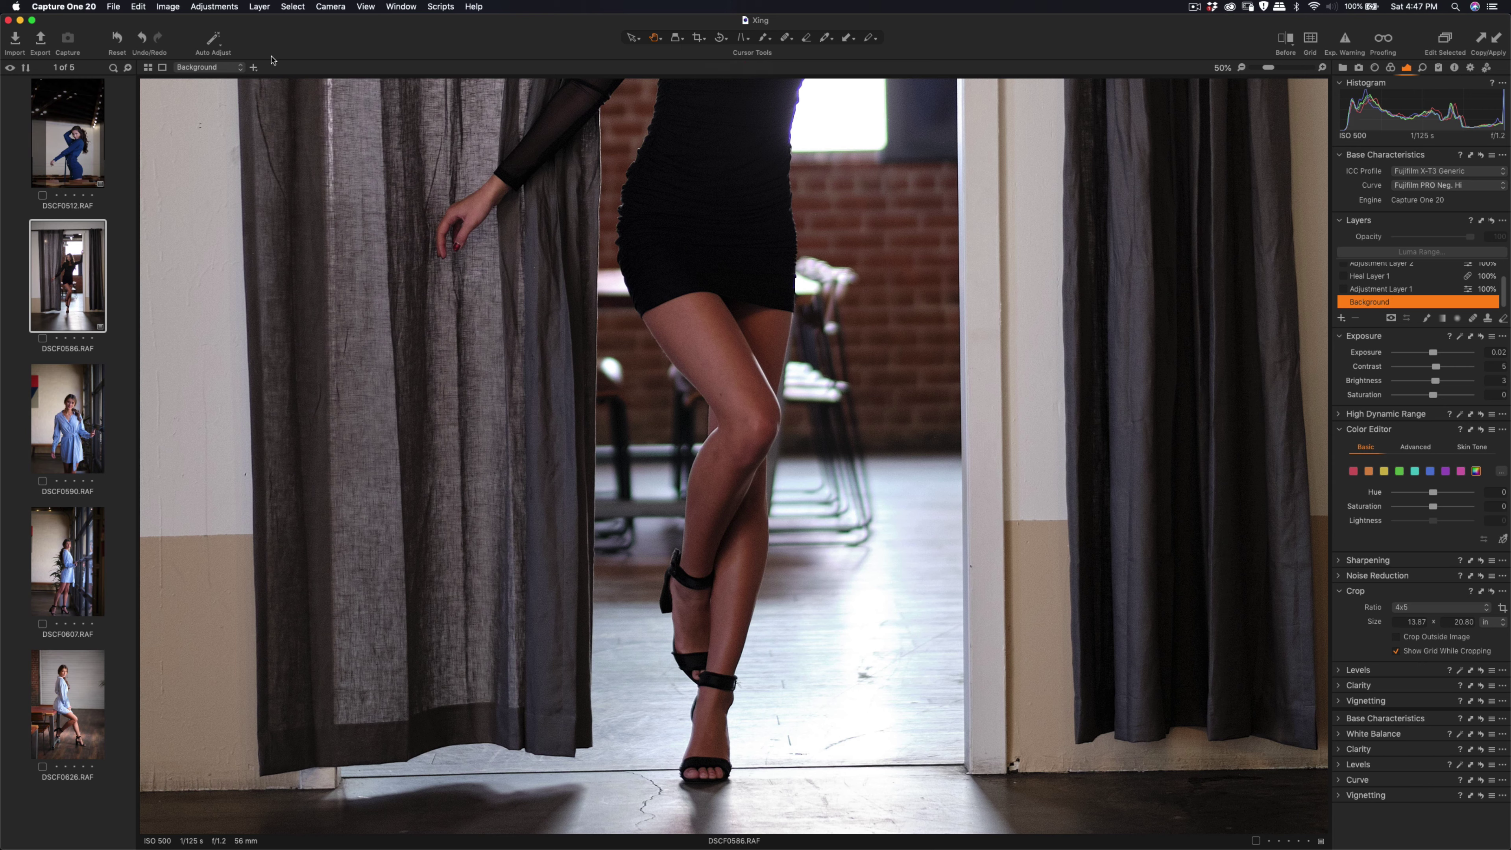
{"action": "left_click", "coordinate": [143, 7]}
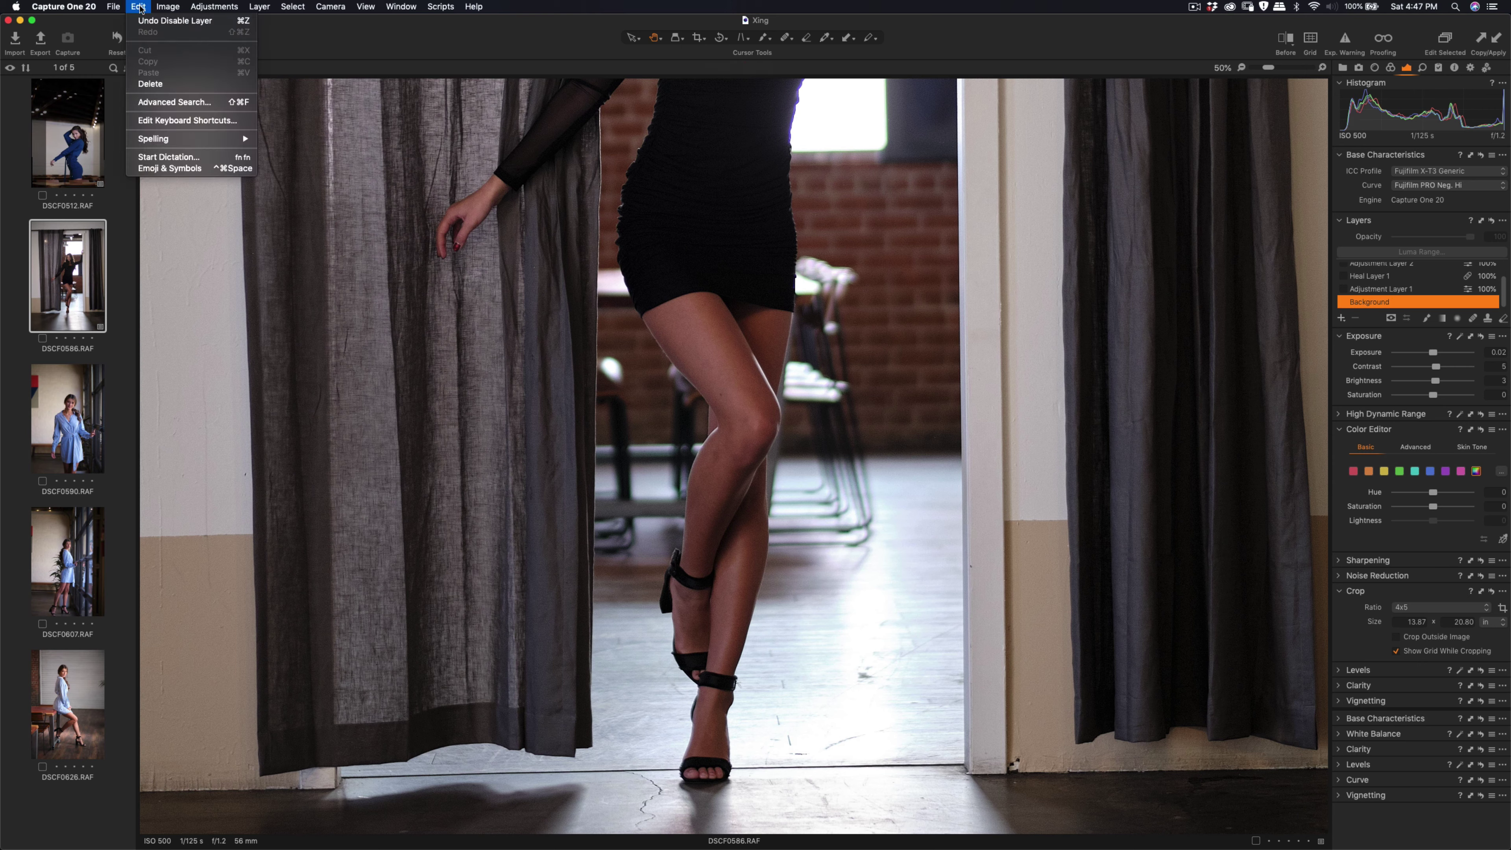
{"action": "mouse_move", "coordinate": [167, 9]}
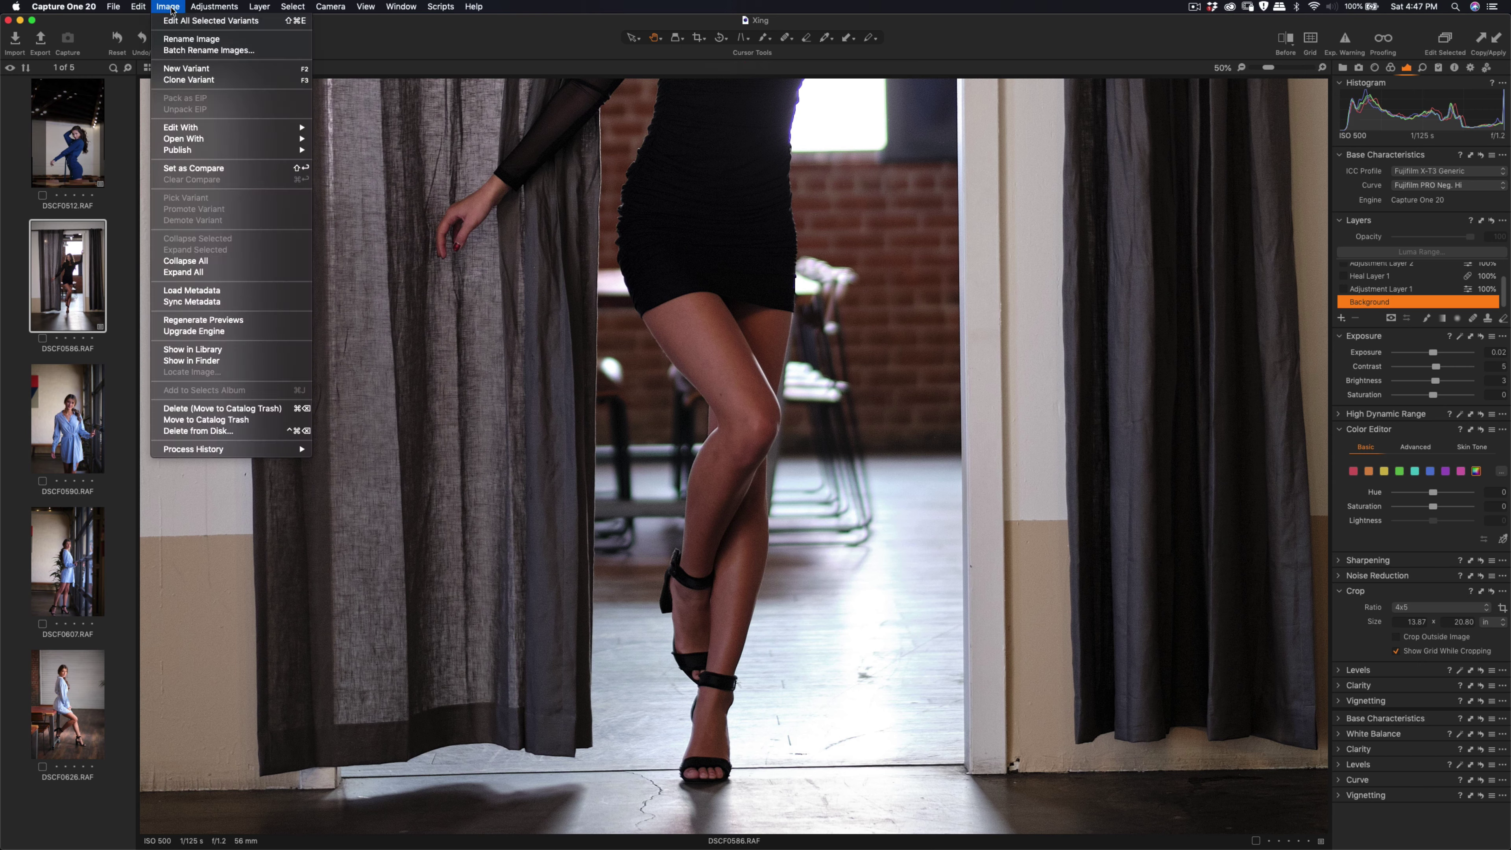
{"action": "mouse_move", "coordinate": [217, 13]}
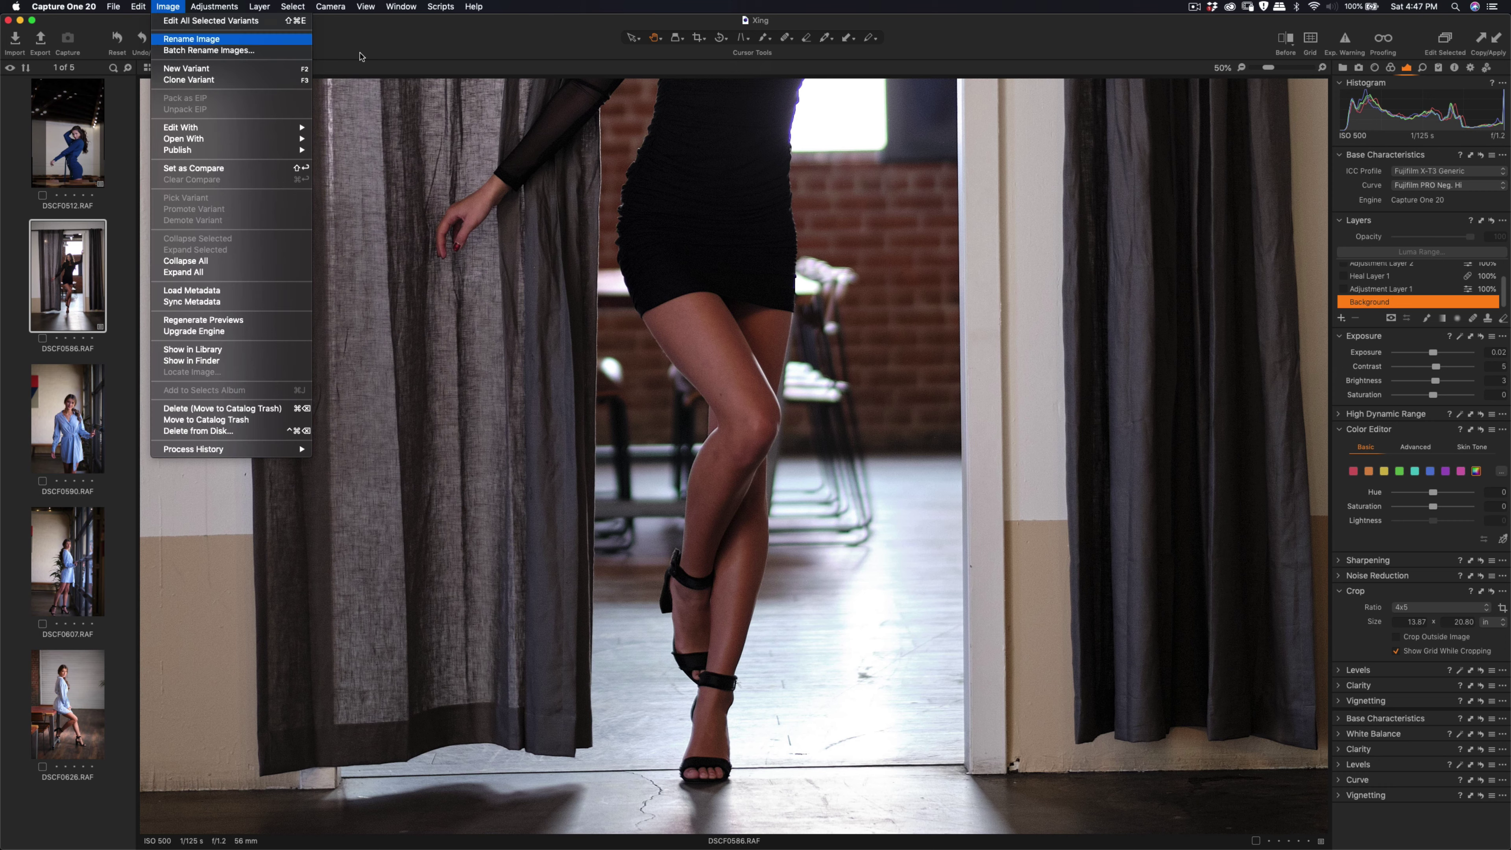
- Copy the adjustments of DSCF0586.RAF, apply them to DSCF0590, DSCF0607 and DSCF0626, and check the pasted layers
{"action": "left_click", "coordinate": [1414, 306]}
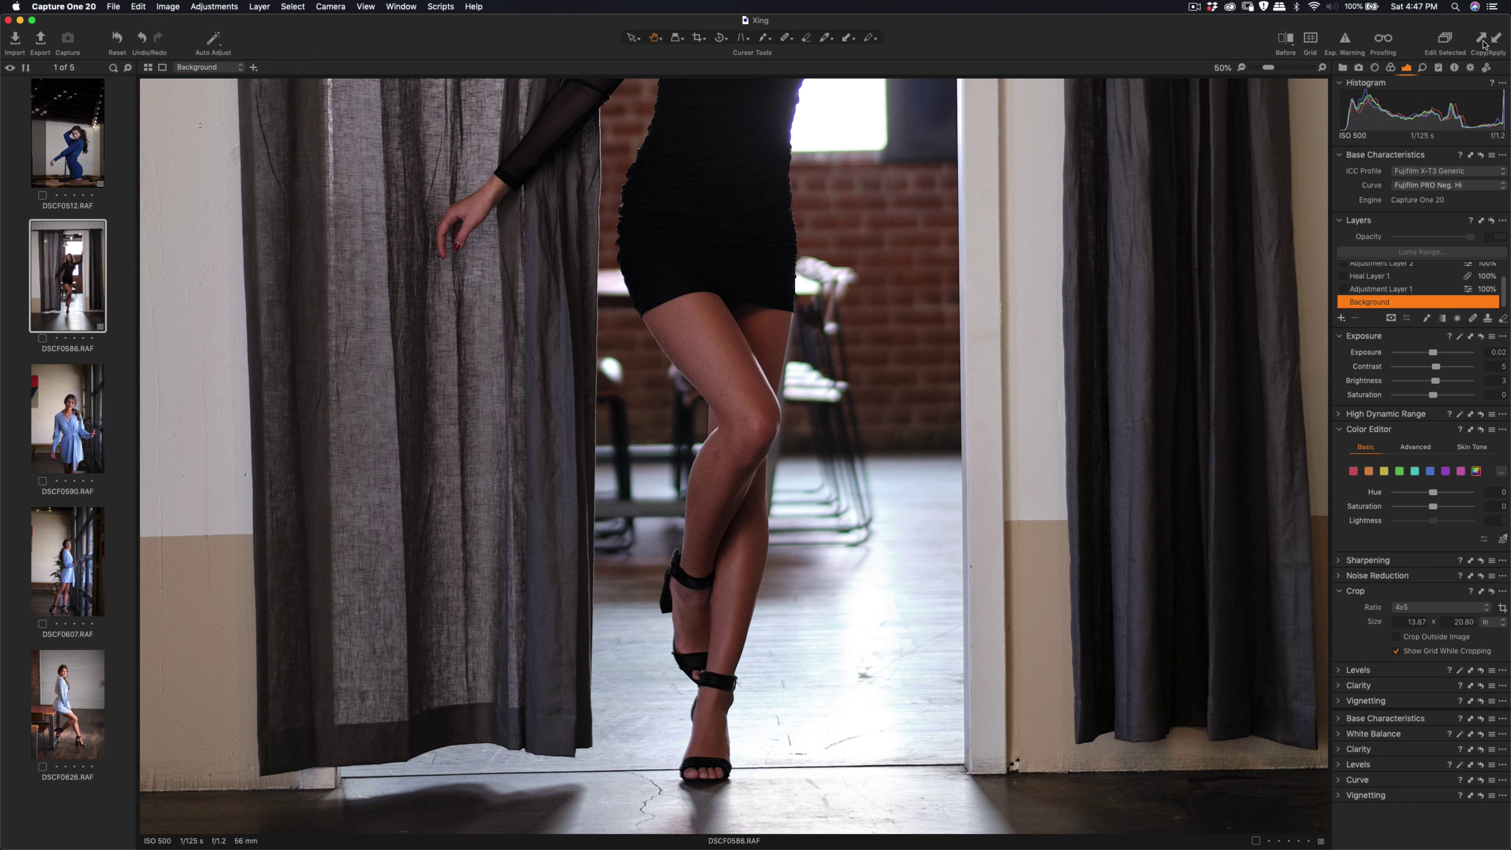
{"action": "left_click", "coordinate": [83, 412]}
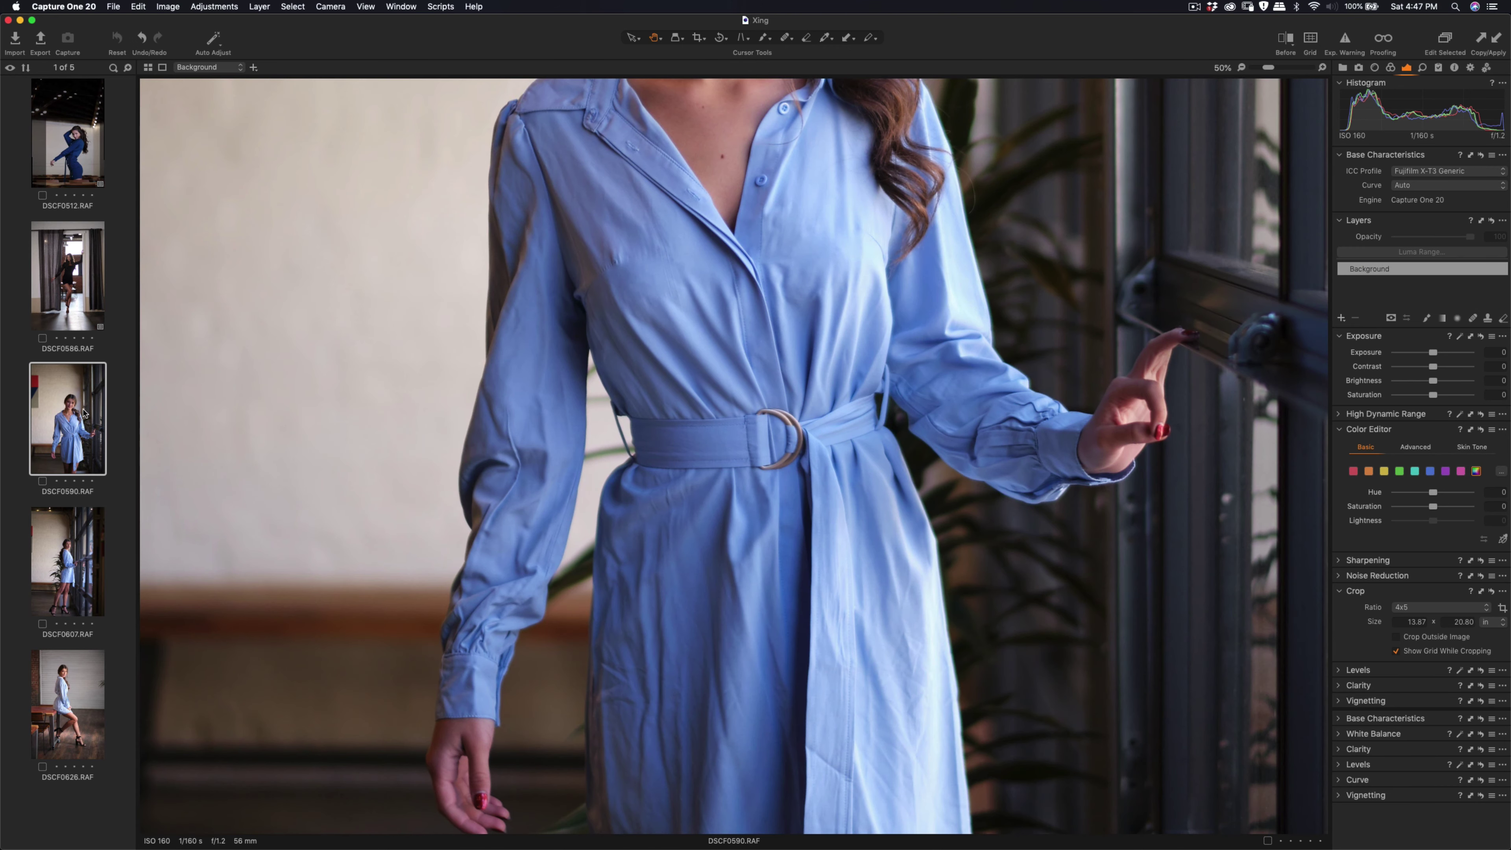
{"action": "left_click", "coordinate": [69, 681], "text": "shift"}
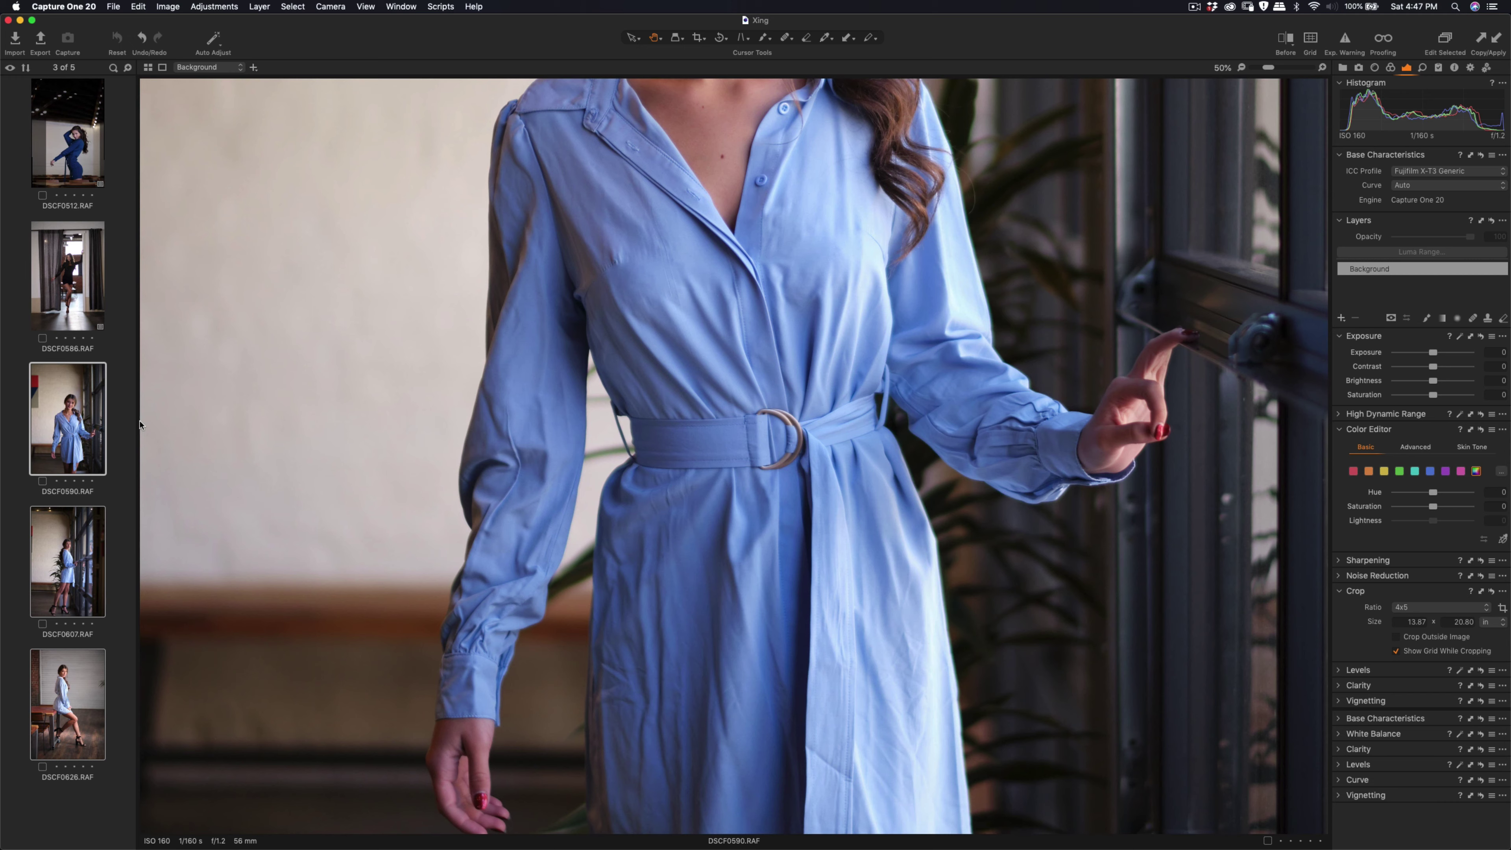
{"action": "left_click", "coordinate": [1497, 39]}
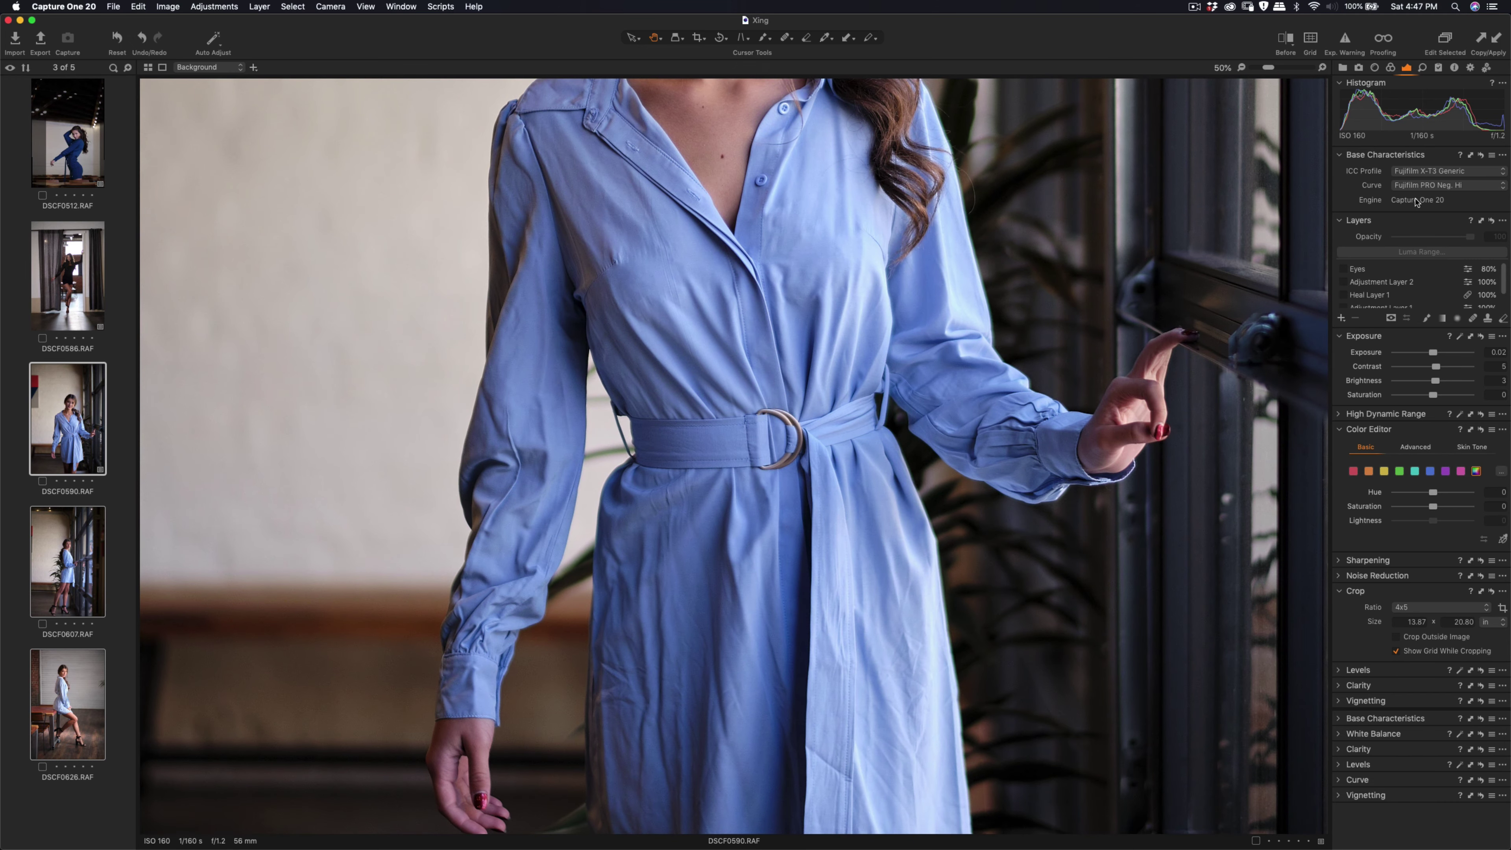
{"action": "scroll", "coordinate": [1458, 286], "scroll_direction": "down", "scroll_amount": 2}
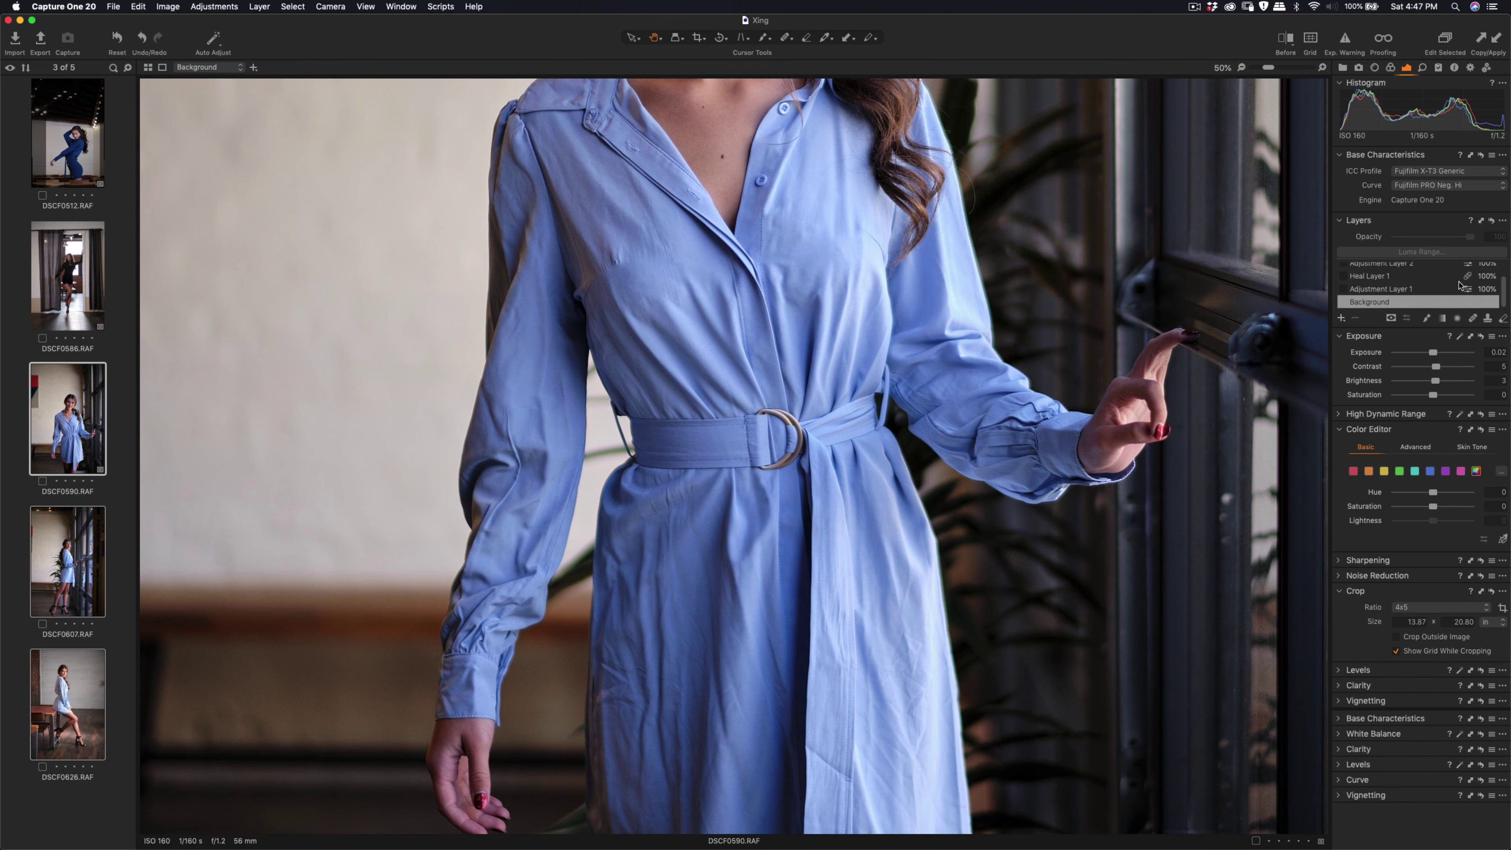
{"action": "left_click", "coordinate": [85, 548]}
- Return to DSCF0586.RAF and activate the Heal brush for retouching the legs
{"action": "left_click", "coordinate": [54, 304]}
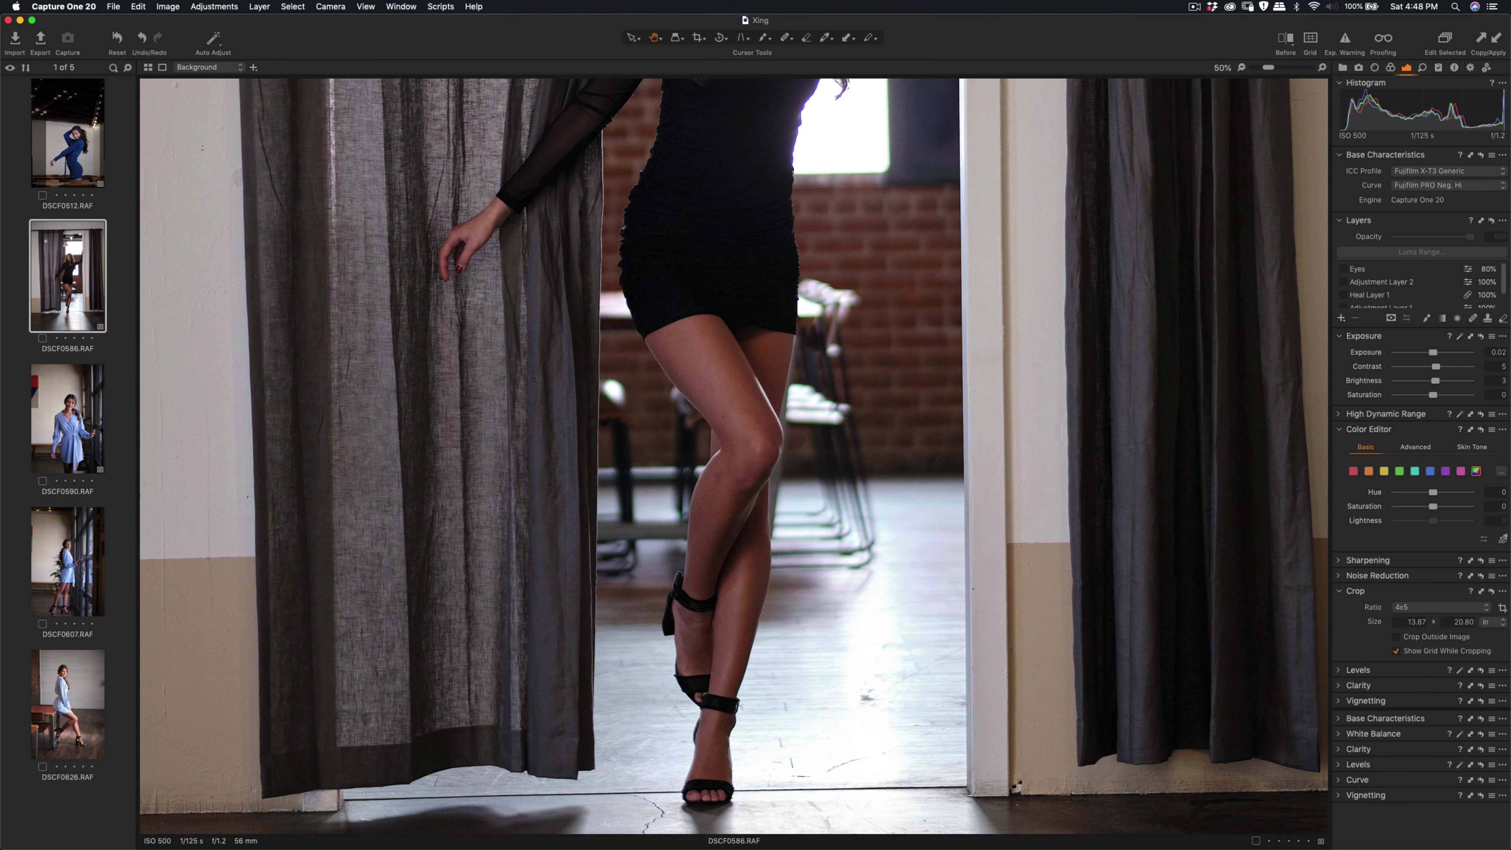
{"action": "scroll", "coordinate": [1443, 292], "scroll_direction": "down", "scroll_amount": 2}
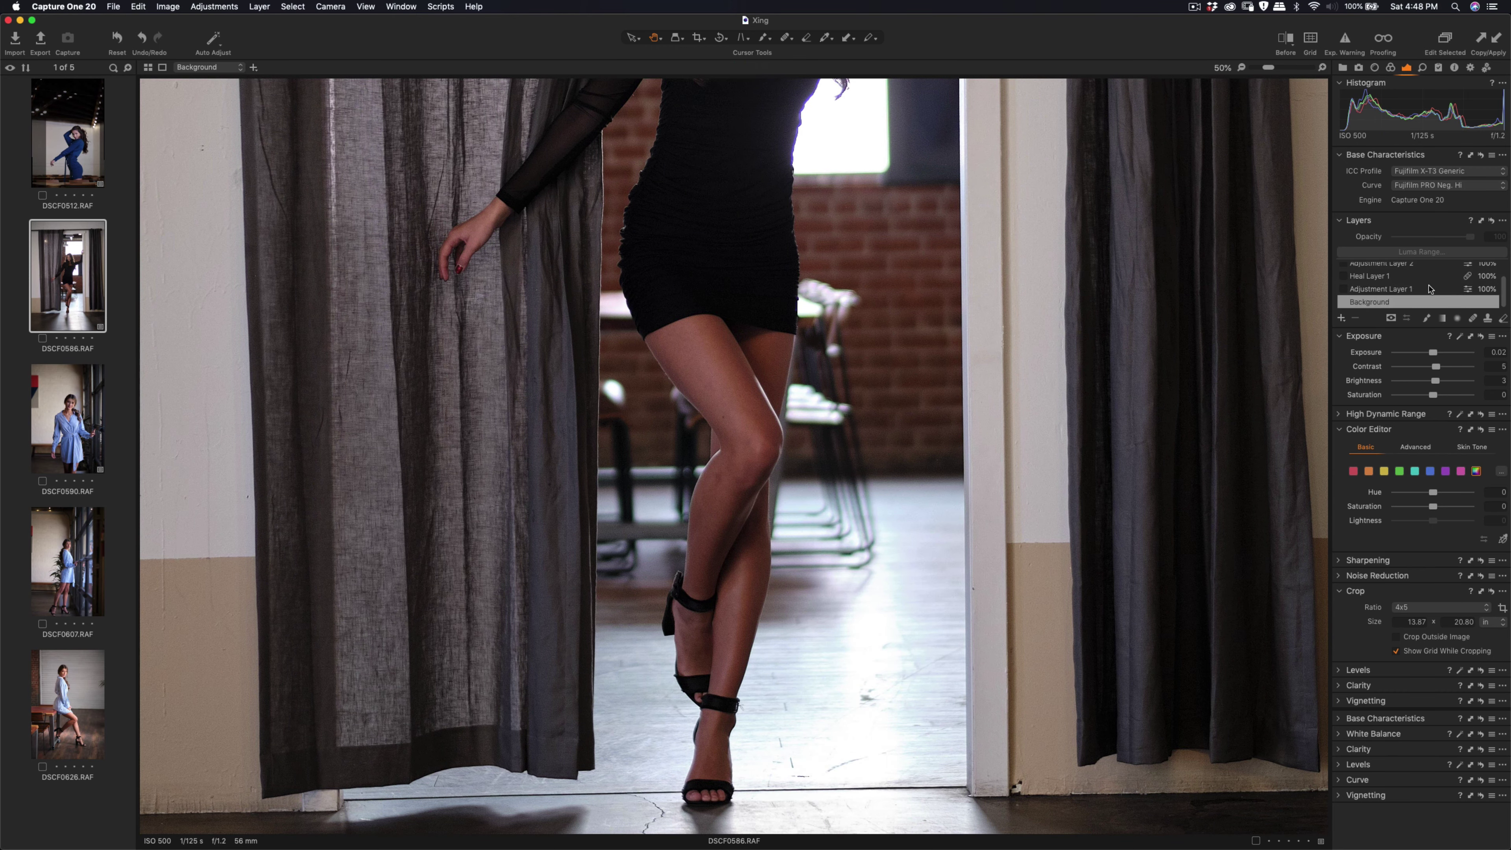
{"action": "left_click", "coordinate": [1472, 320]}
- Try healing a blemish beside the front knee, and undo the heal
{"action": "left_click", "coordinate": [736, 493]}
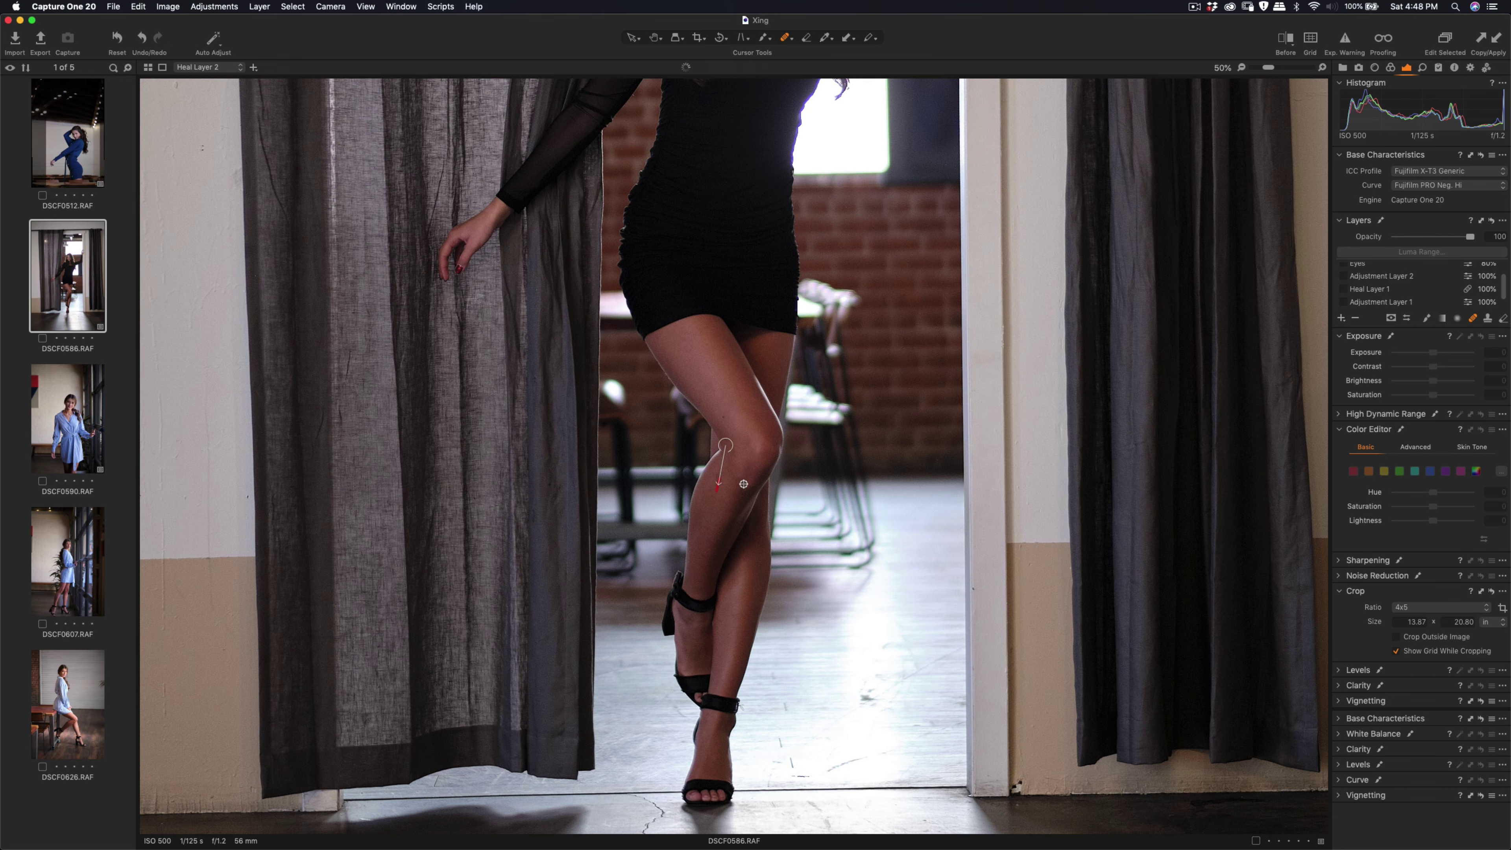
{"action": "scroll", "coordinate": [1462, 287], "scroll_direction": "up", "scroll_amount": 2}
{"action": "mouse_move", "coordinate": [727, 447]}
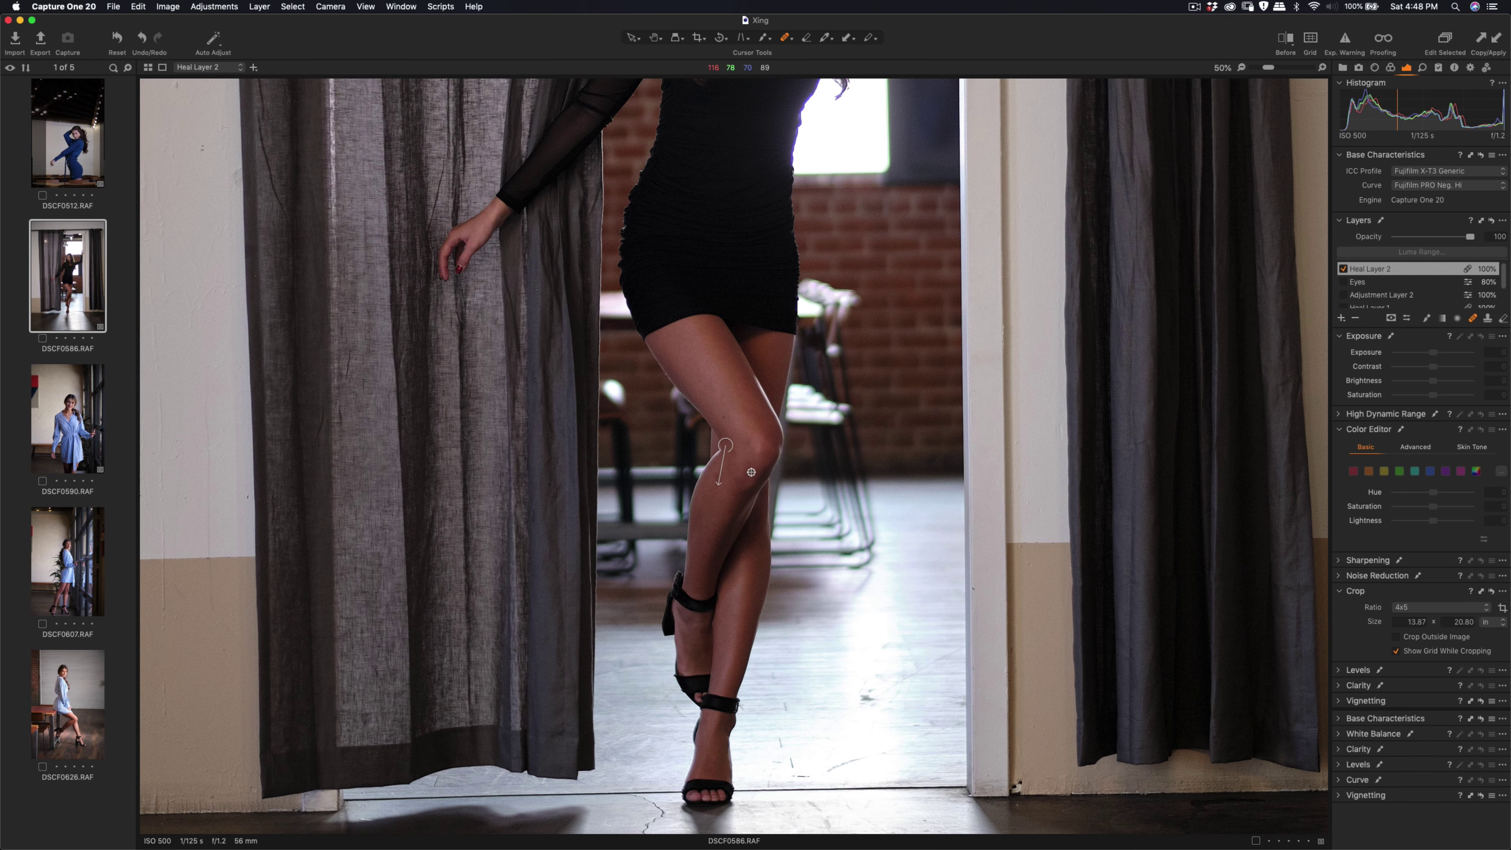
{"action": "key", "text": "super+z"}
- Enlarge the Heal brush and paint over the blemishes around the front knee on a new heal layer
{"action": "key", "text": "super+equal"}
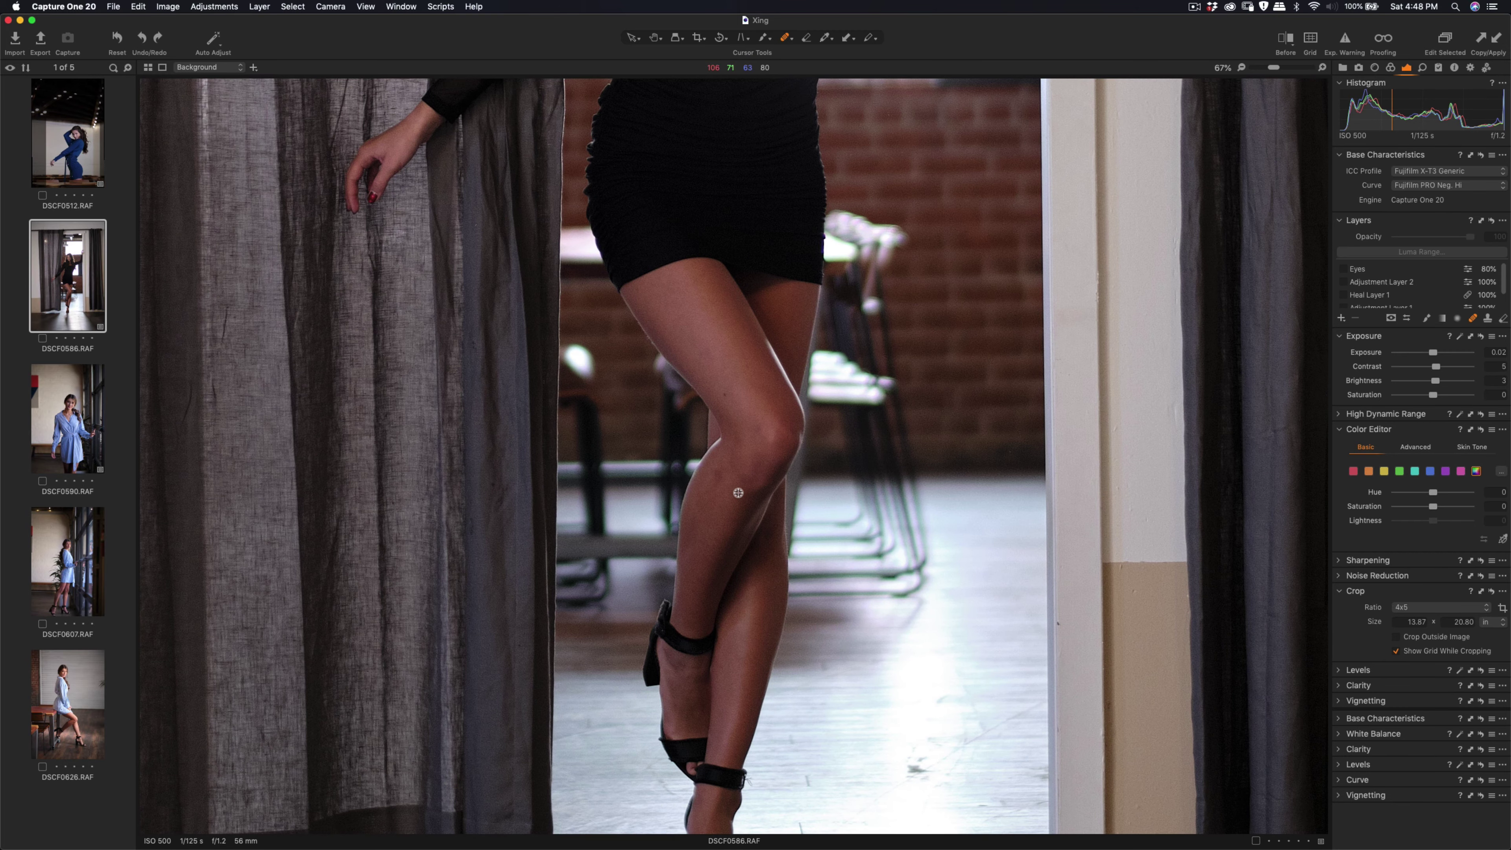
{"action": "right_click", "coordinate": [734, 500]}
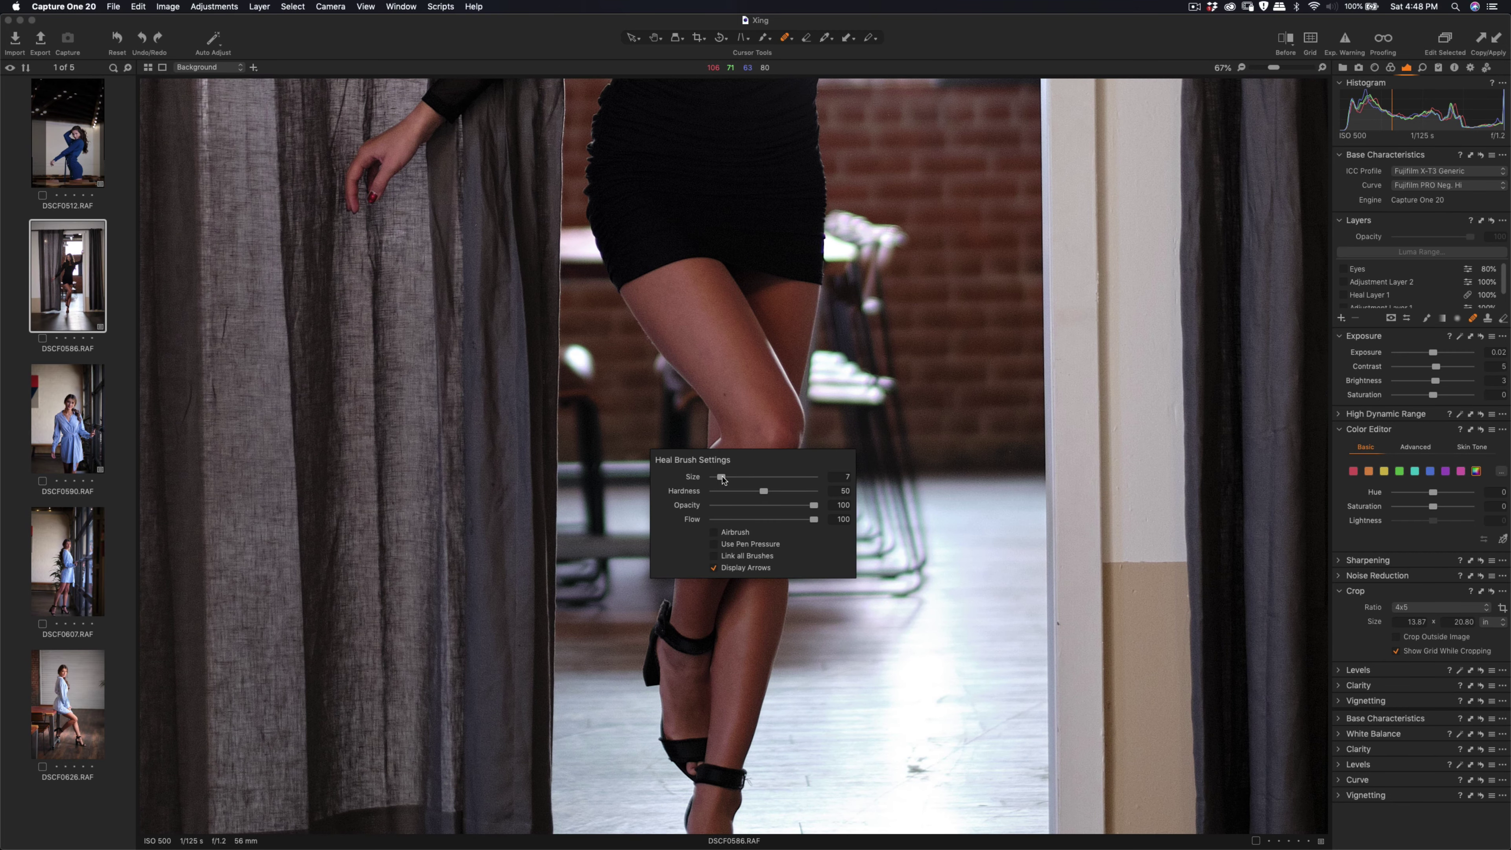
{"action": "left_click", "coordinate": [756, 473]}
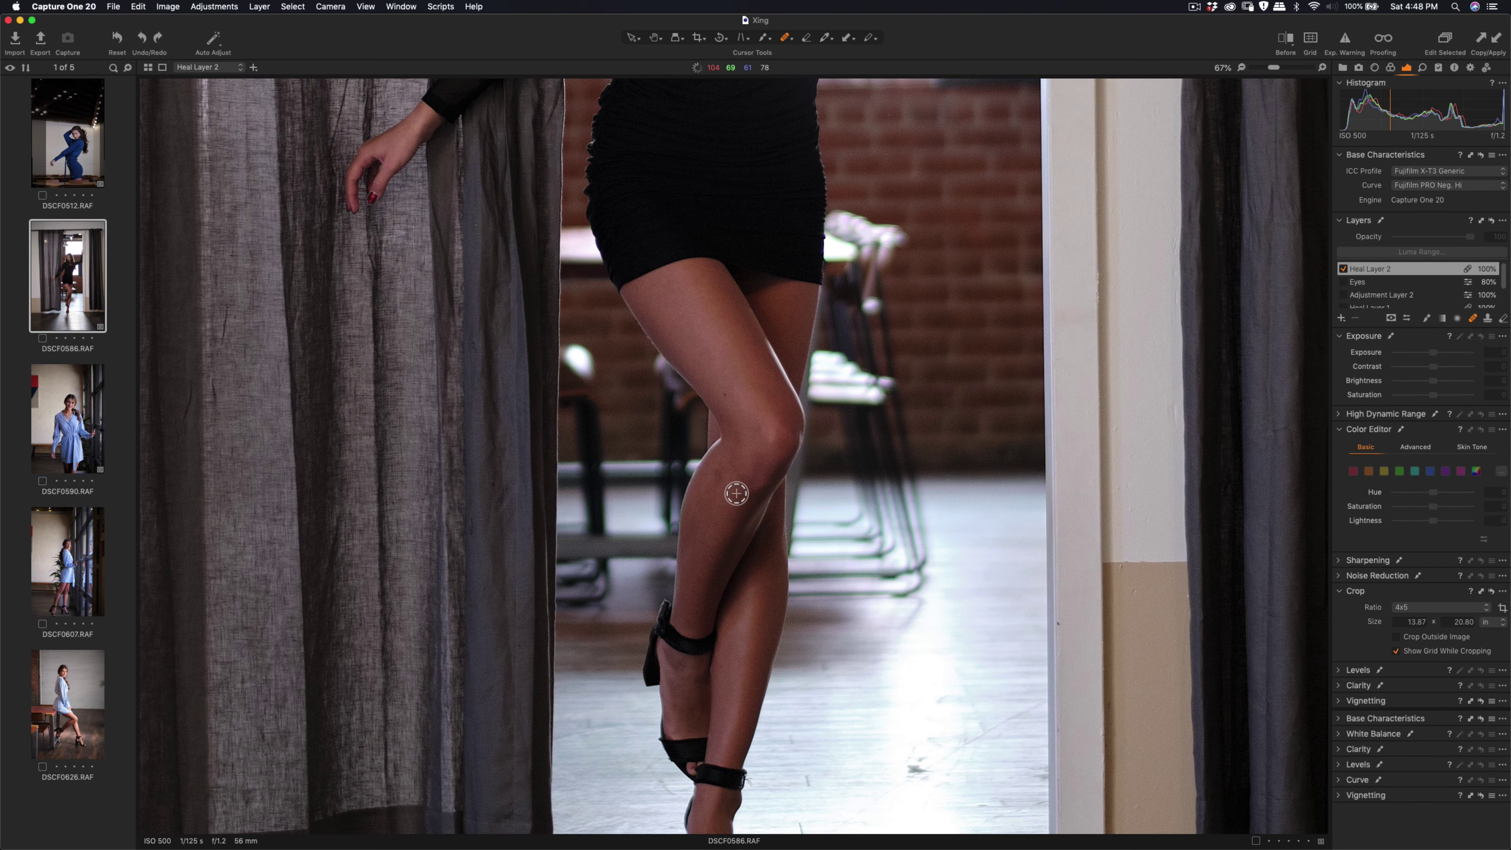
{"action": "left_click_drag", "start_coordinate": [720, 470], "coordinate": [719, 488]}
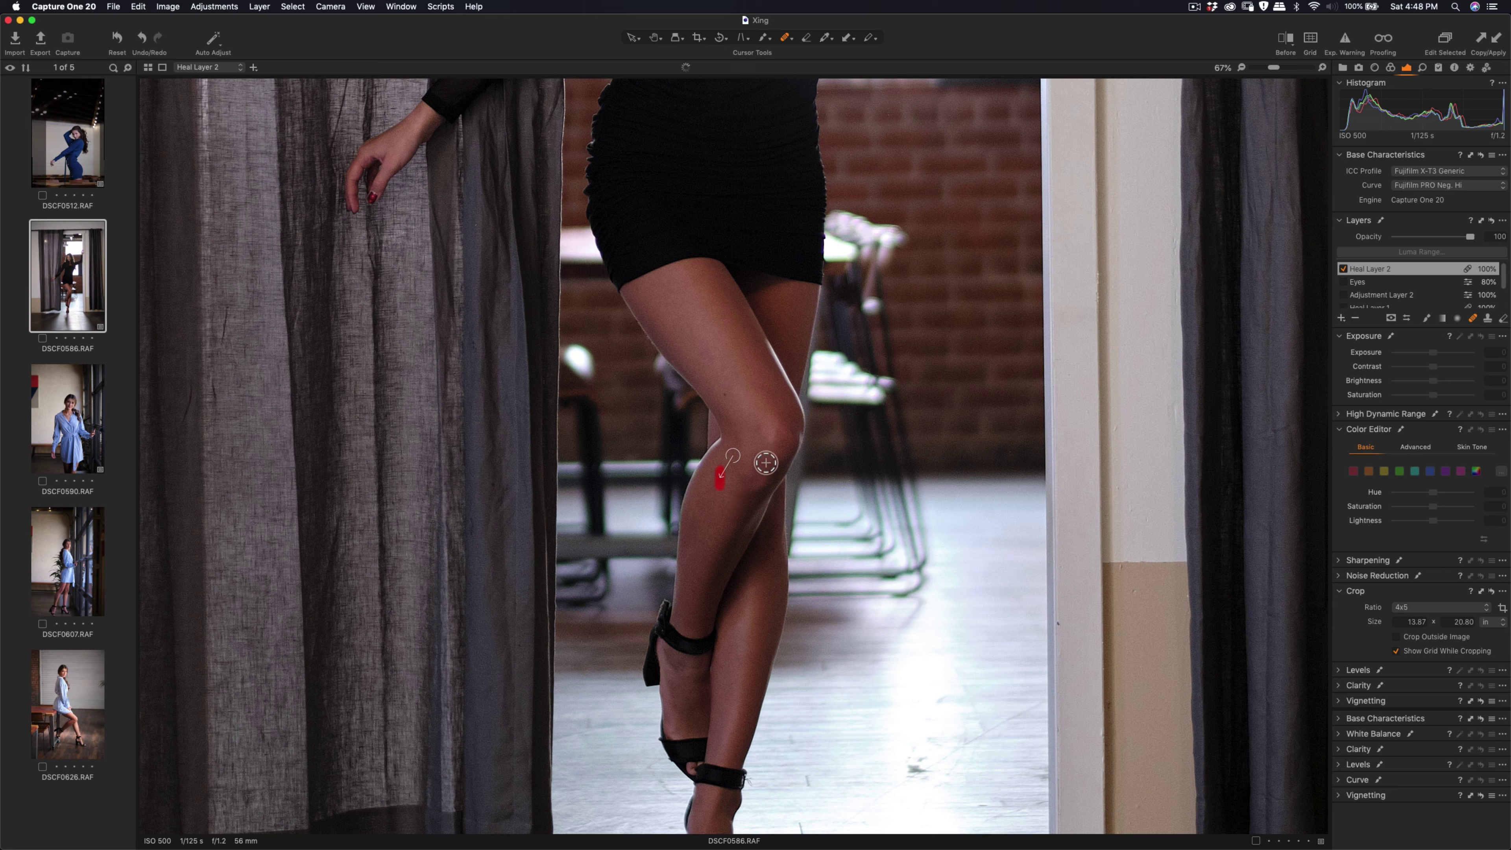
{"action": "left_click", "coordinate": [755, 430]}
{"action": "left_click_drag", "start_coordinate": [758, 417], "coordinate": [747, 415]}
{"action": "key", "text": "super+0"}
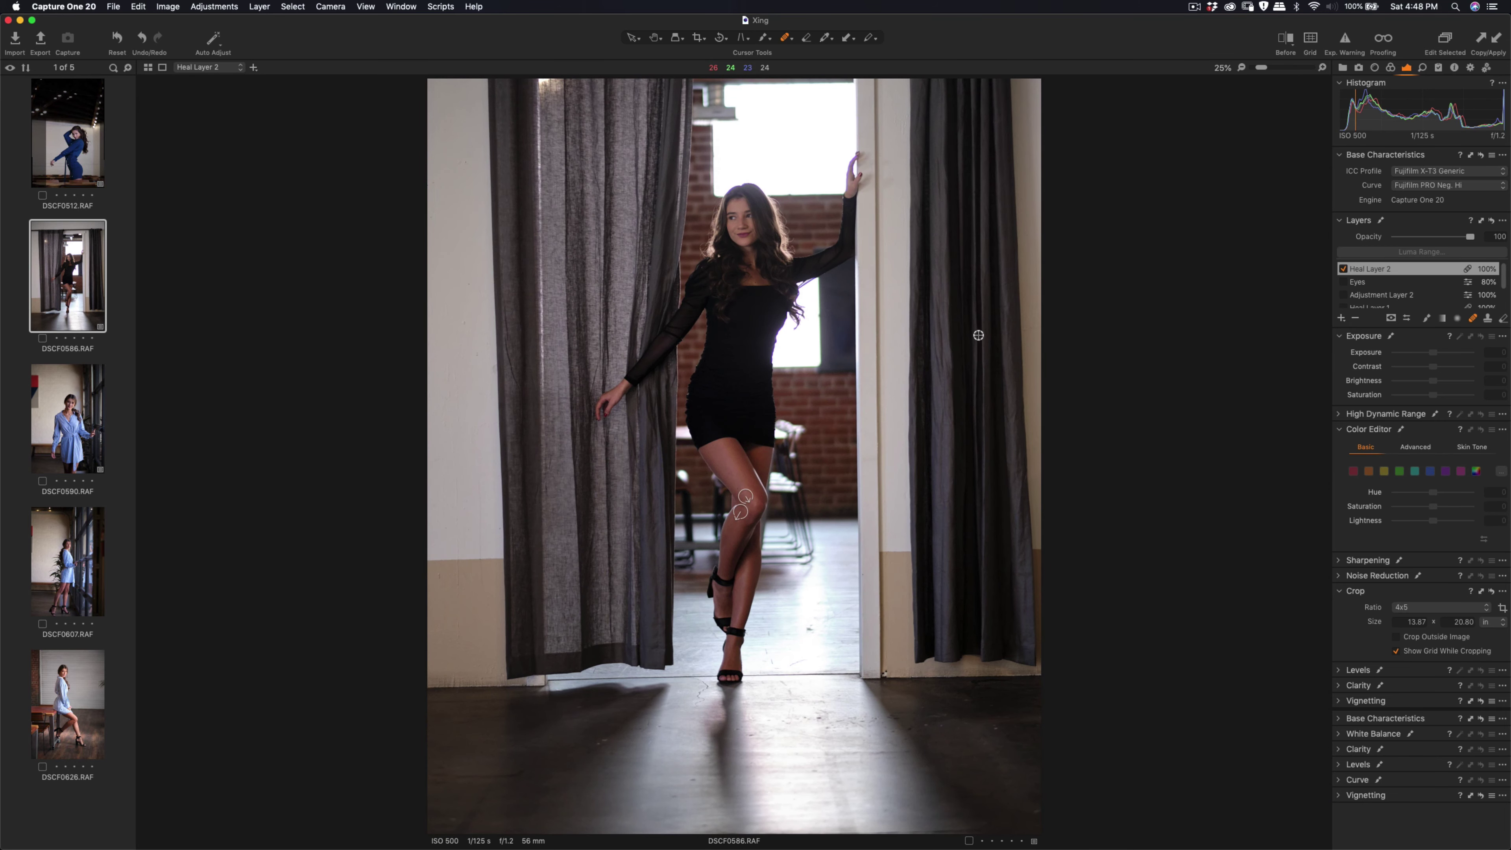
- Crop DSCF0586.RAF at the 4x5 ratio to 13.87 × 17.33 in and shift the crop down to include the floor
{"action": "left_click", "coordinate": [700, 37]}
{"action": "left_click", "coordinate": [595, 127]}
{"action": "left_click", "coordinate": [1441, 614]}
{"action": "left_click", "coordinate": [1444, 614]}
{"action": "left_click_drag", "start_coordinate": [1034, 827], "coordinate": [1030, 819]}
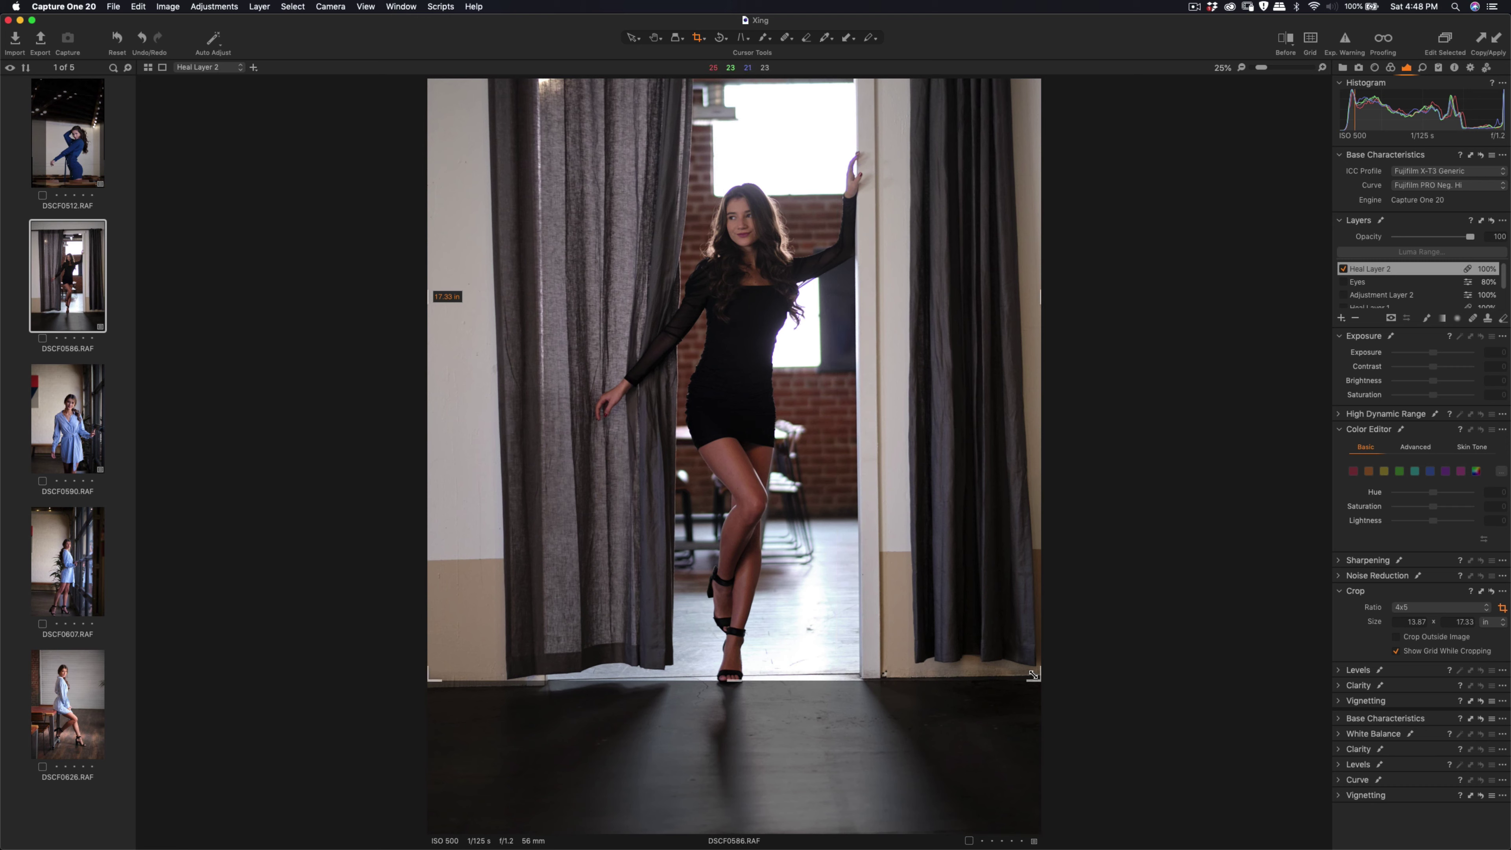
{"action": "left_click_drag", "start_coordinate": [1032, 676], "coordinate": [1035, 696]}
{"action": "left_click", "coordinate": [1431, 608]}
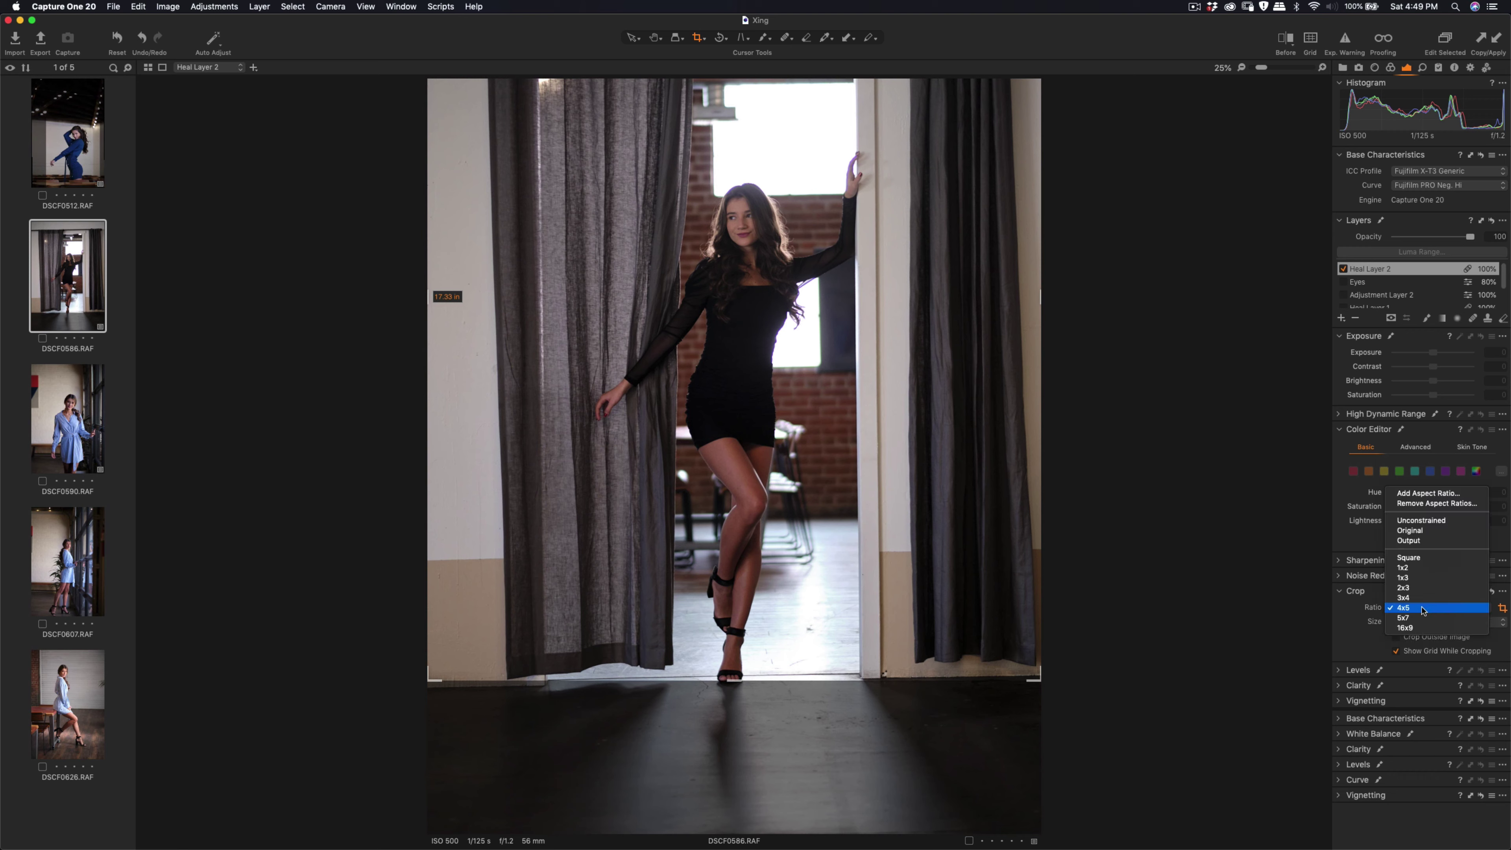
{"action": "left_click", "coordinate": [1424, 607]}
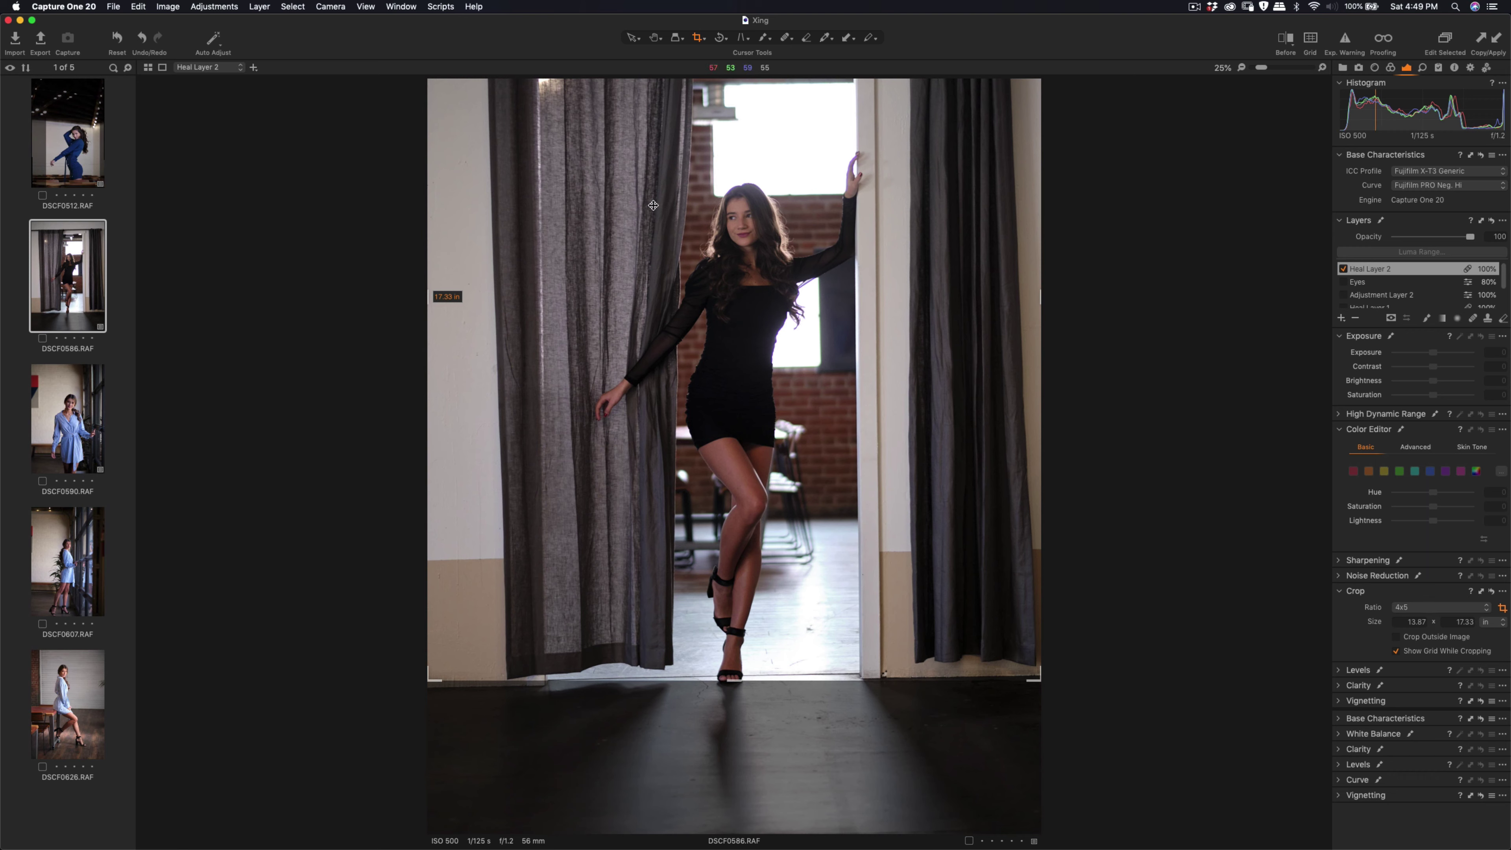
{"action": "left_click_drag", "start_coordinate": [653, 205], "coordinate": [650, 360]}
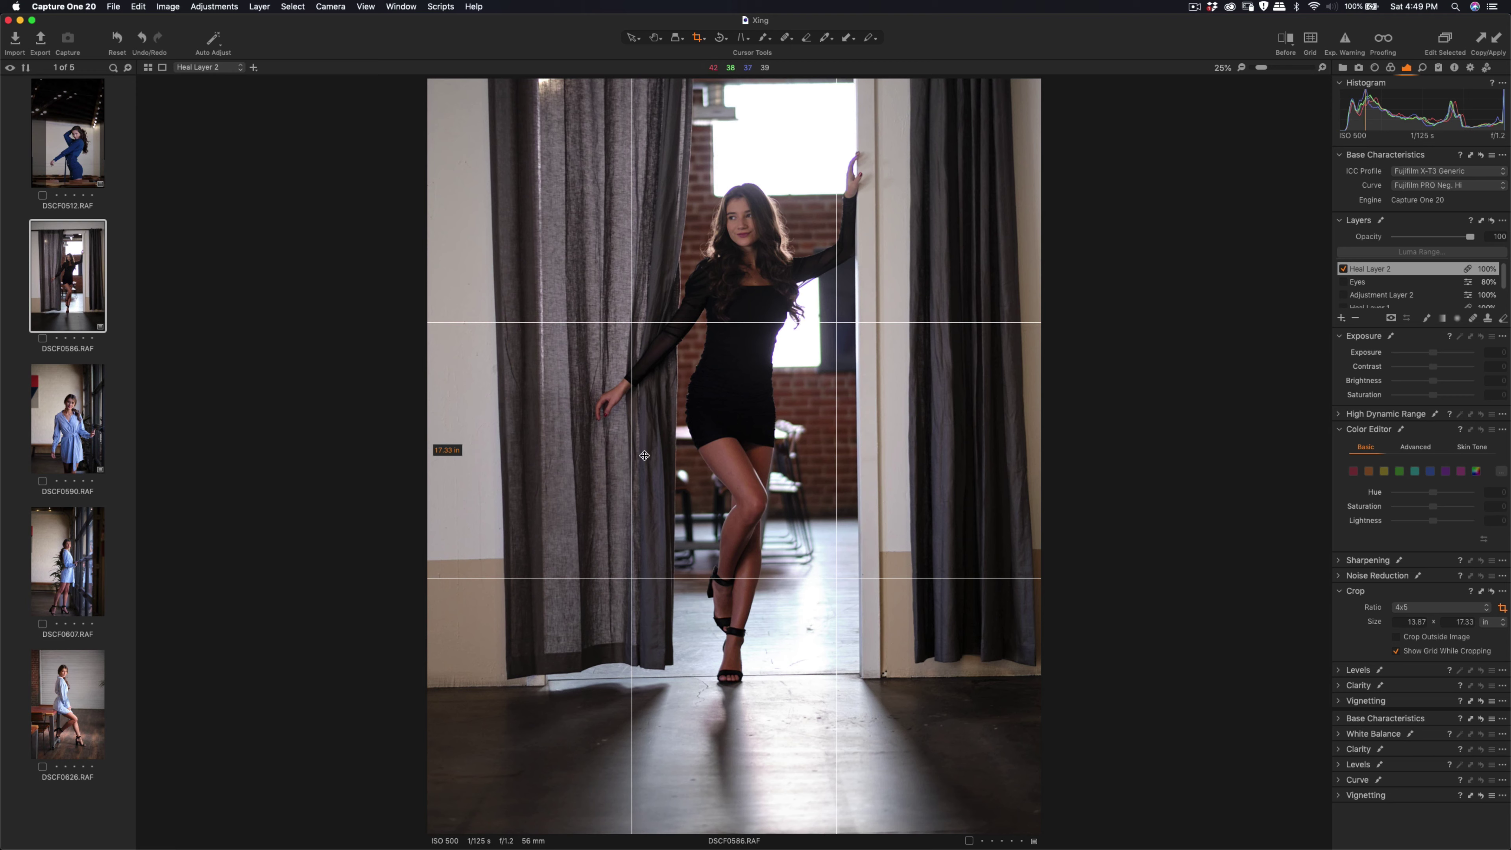
- Straighten DSCF0586.RAF slightly, tighten its 4x5 crop to about 12.52 × 15.65 in, and inspect the face at 100%
{"action": "left_click_drag", "start_coordinate": [648, 184], "coordinate": [617, 232]}
{"action": "scroll", "coordinate": [788, 255], "scroll_direction": "down", "scroll_amount": 2}
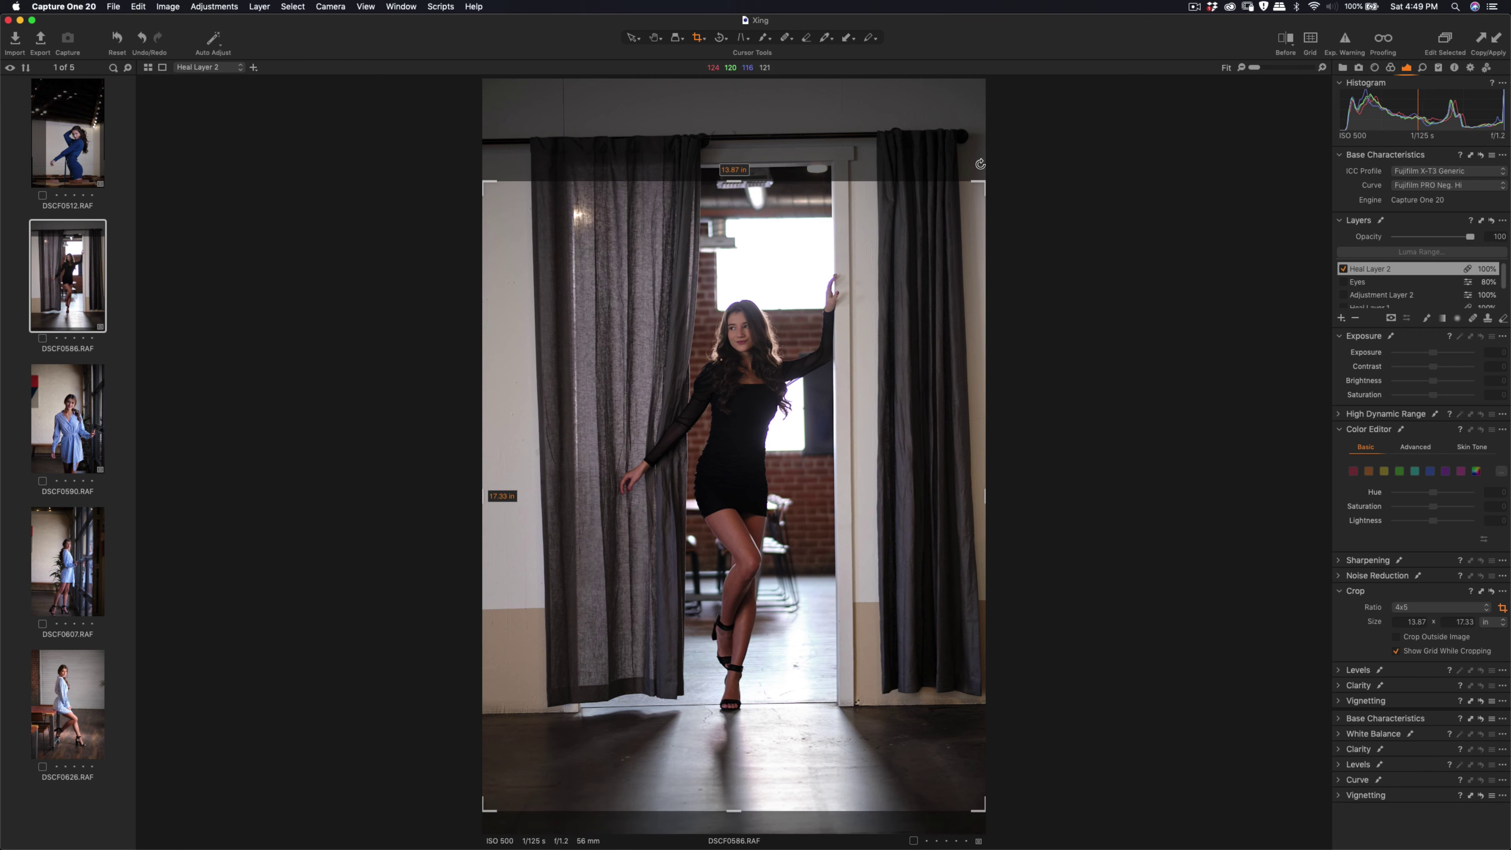
{"action": "left_click_drag", "start_coordinate": [987, 168], "coordinate": [985, 170]}
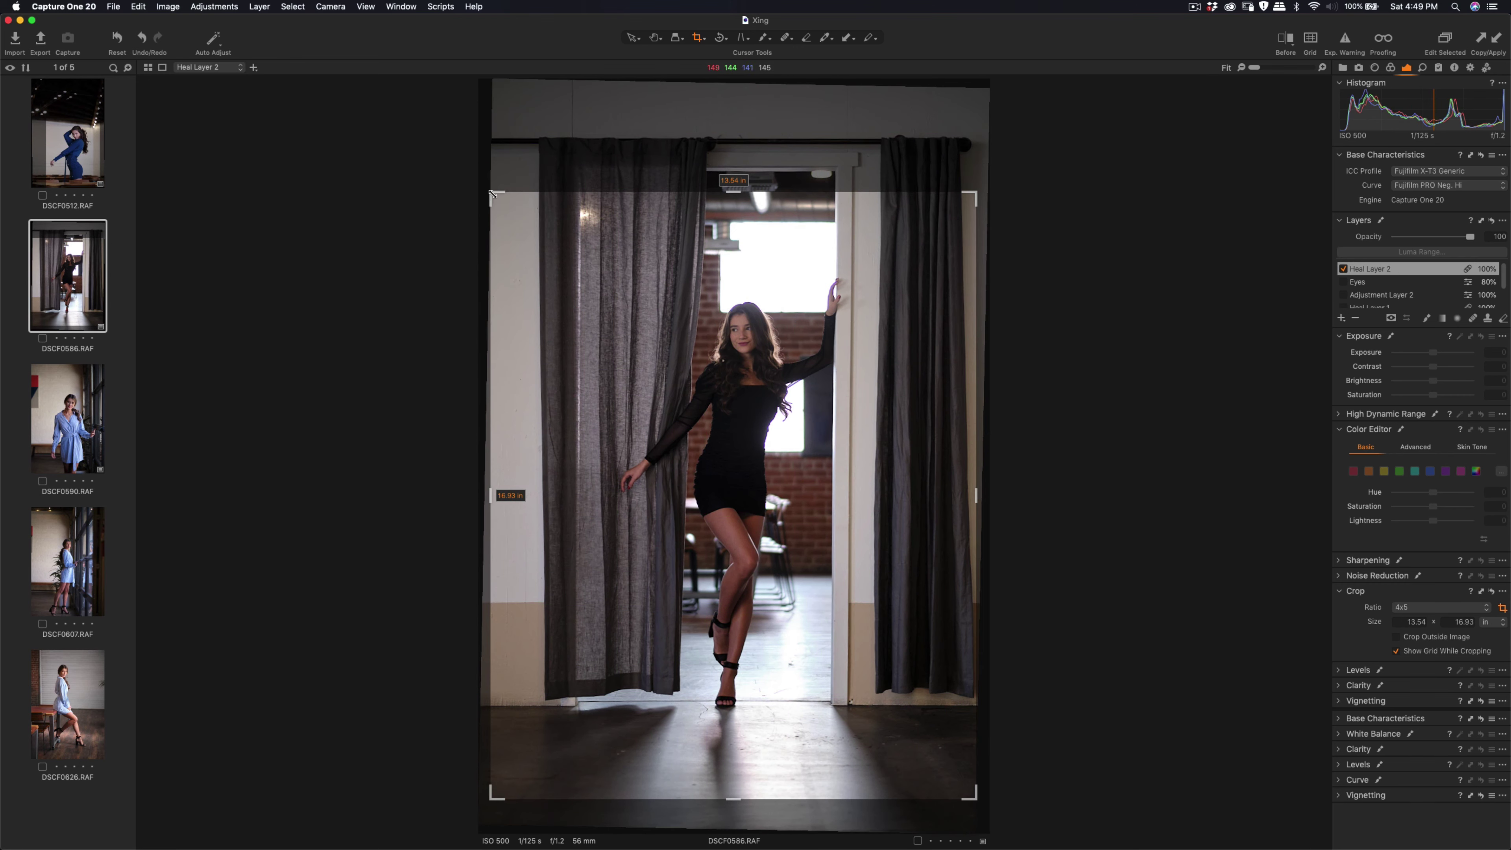
{"action": "left_click_drag", "start_coordinate": [520, 198], "coordinate": [530, 253]}
{"action": "left_click_drag", "start_coordinate": [640, 302], "coordinate": [618, 278]}
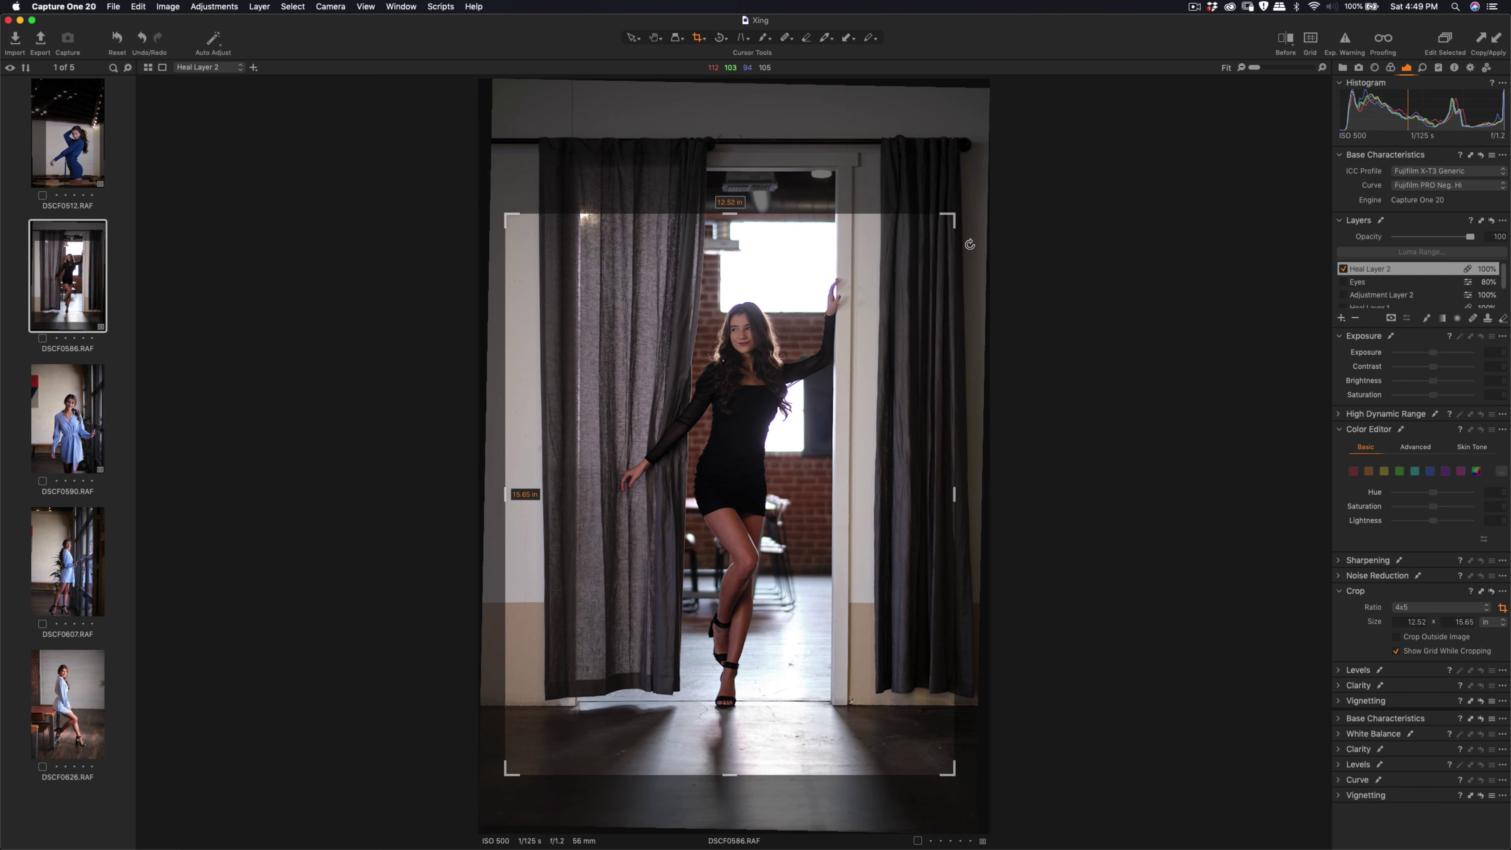
{"action": "left_click", "coordinate": [886, 243]}
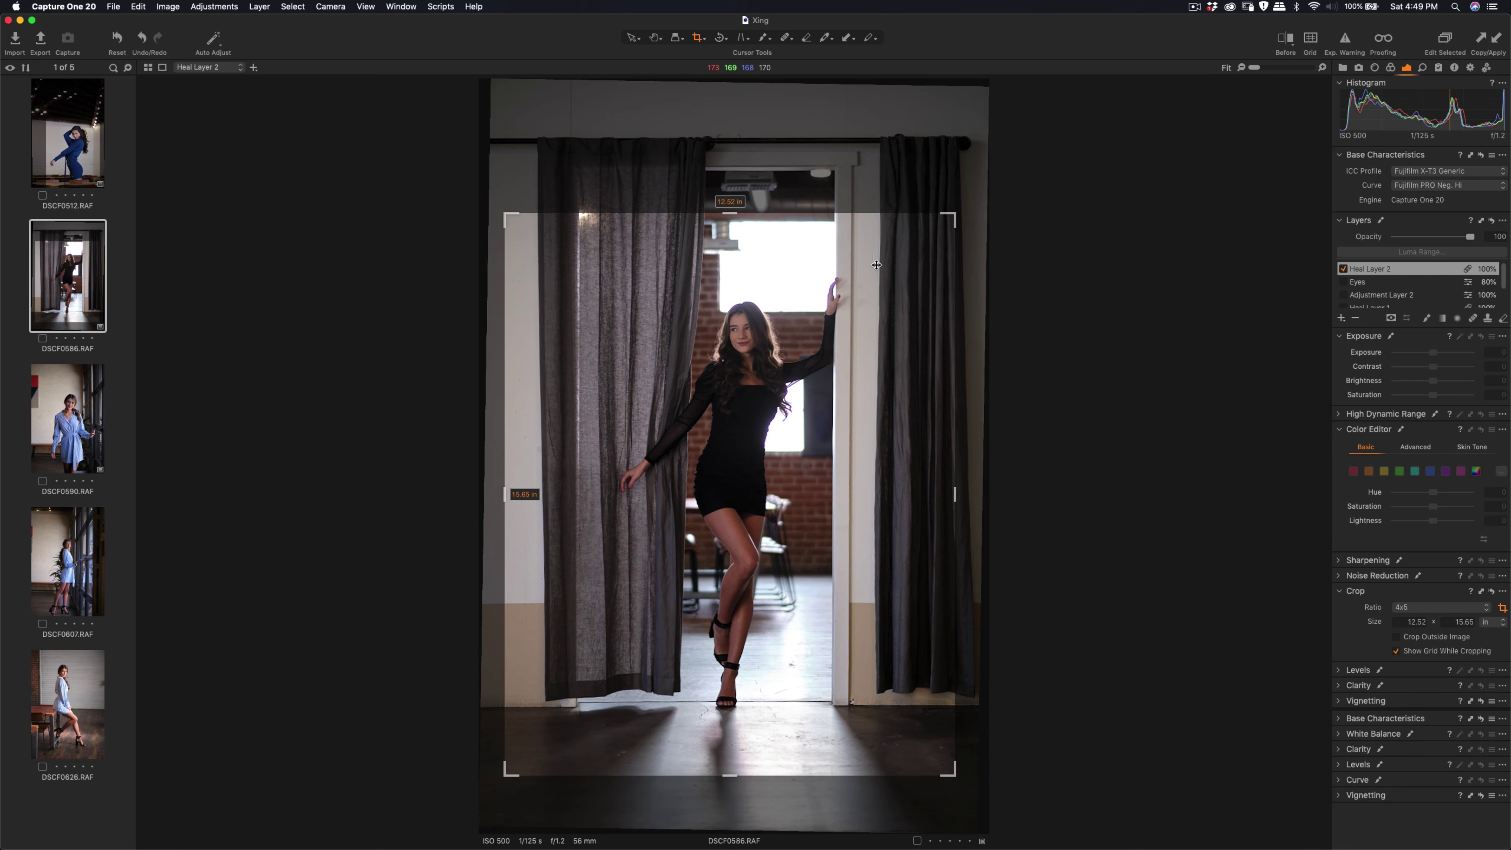
{"action": "key", "text": "h"}
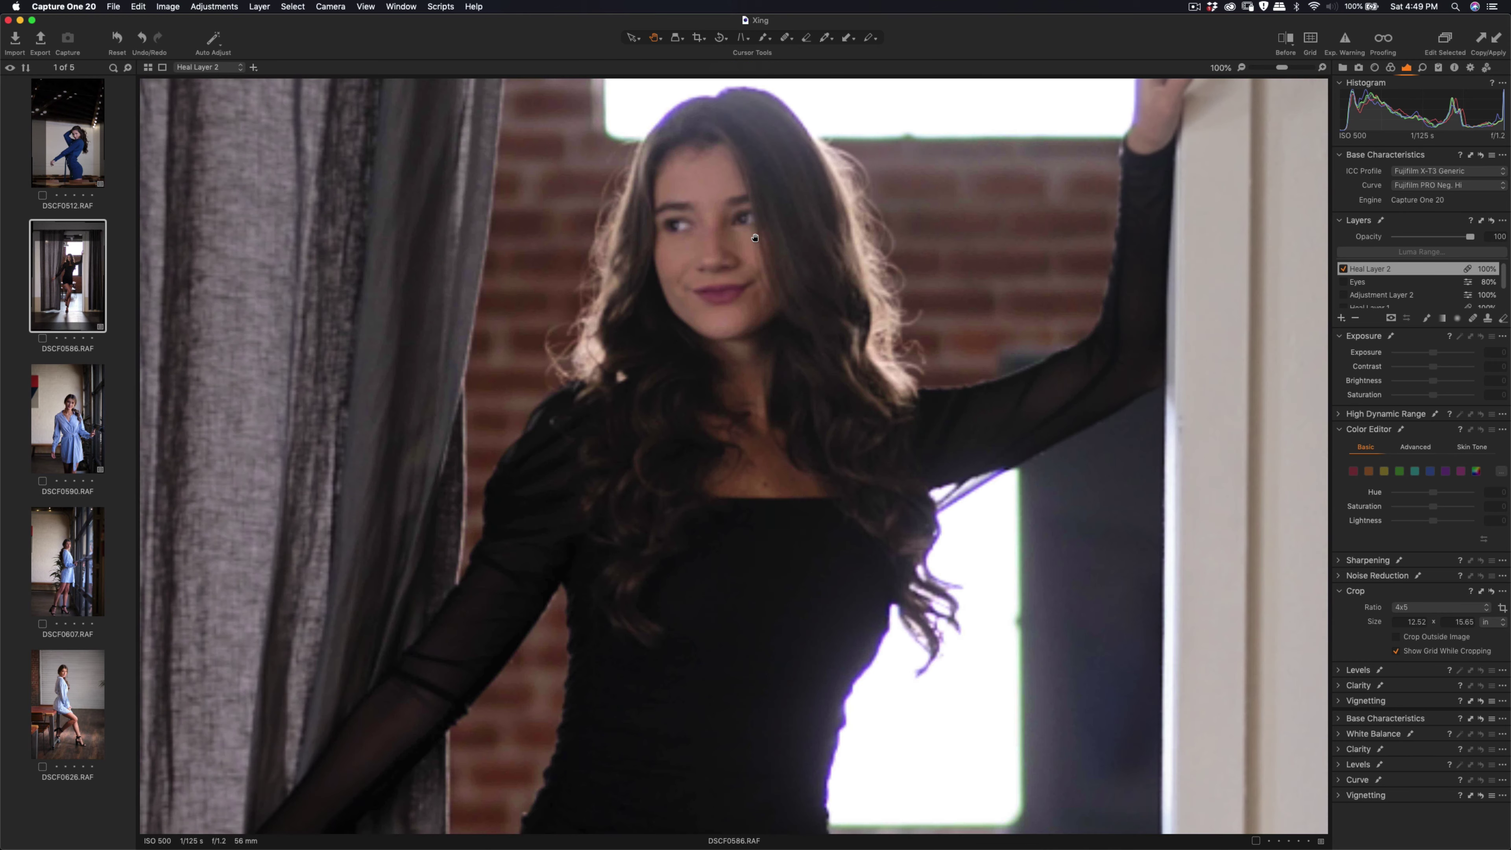
{"action": "left_click", "coordinate": [761, 248]}
{"action": "scroll", "coordinate": [717, 235], "scroll_direction": "up", "scroll_amount": 2}
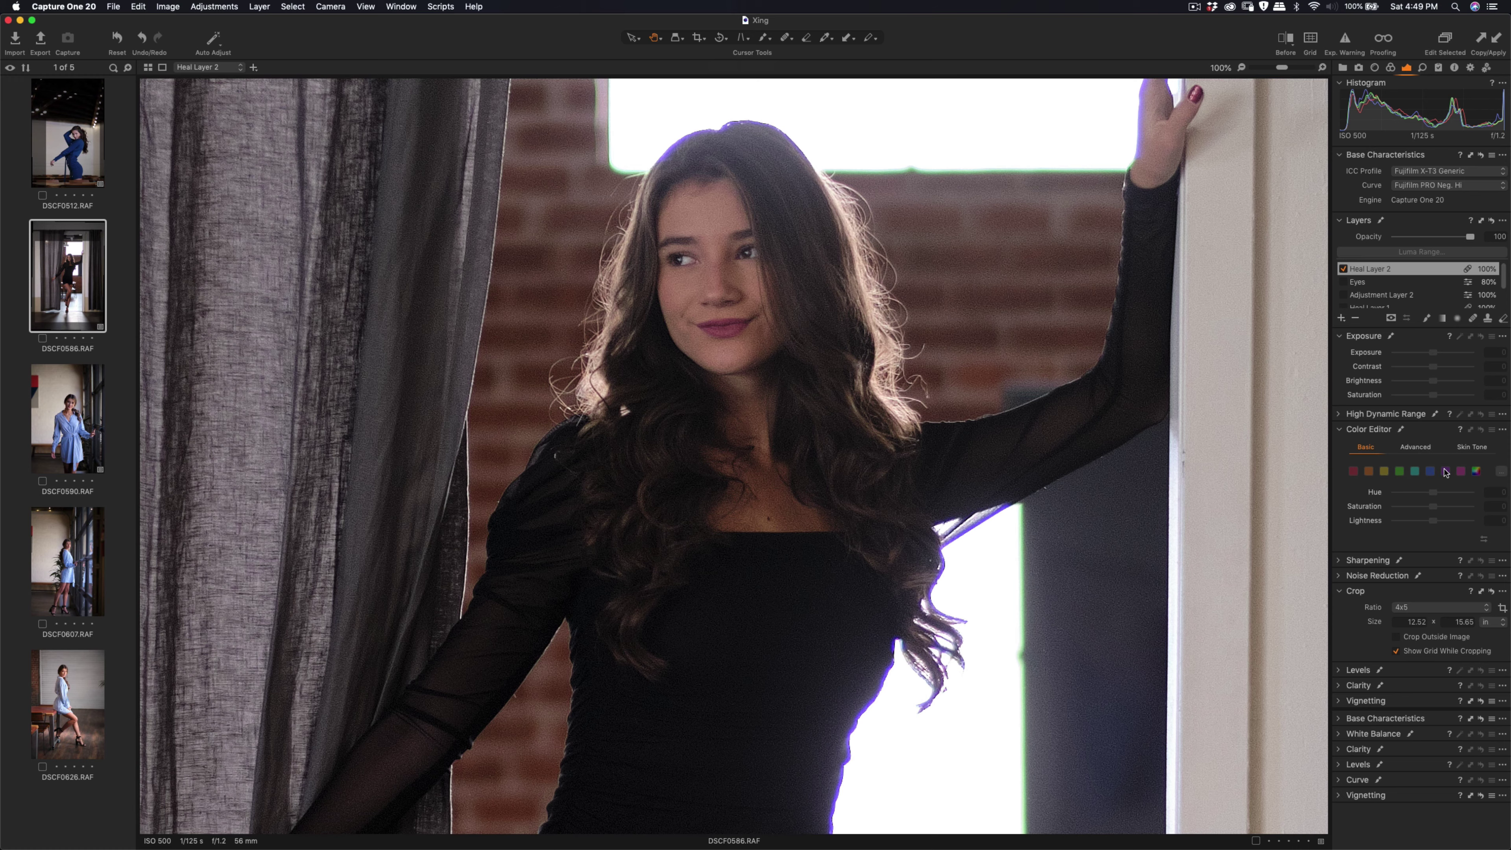
{"action": "key", "text": "super+0"}
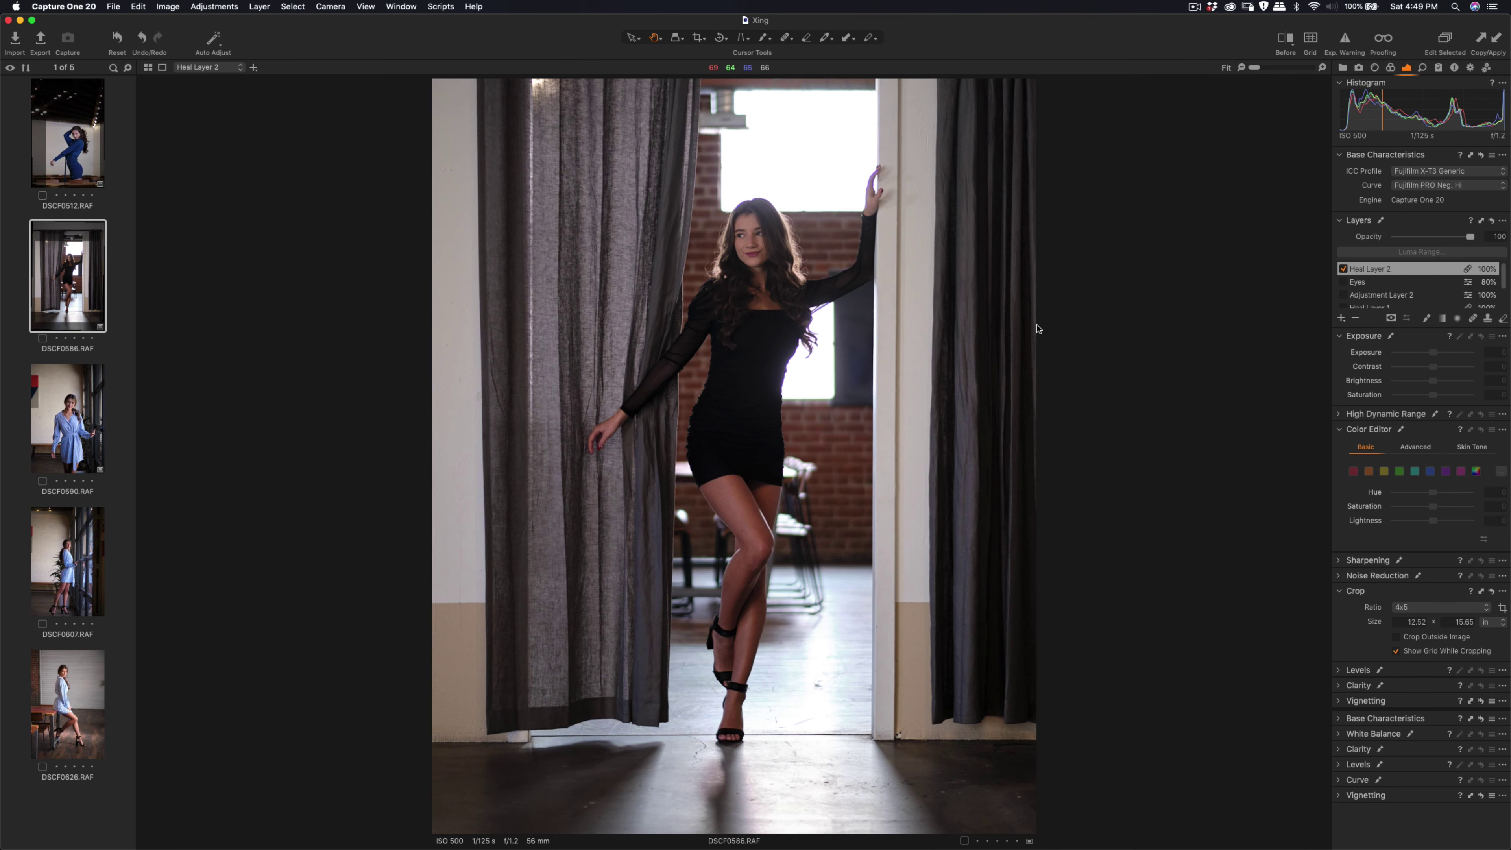
- Switch to DSCF0590.RAF and compare the face close up in the before/after split view
{"action": "left_click", "coordinate": [62, 420]}
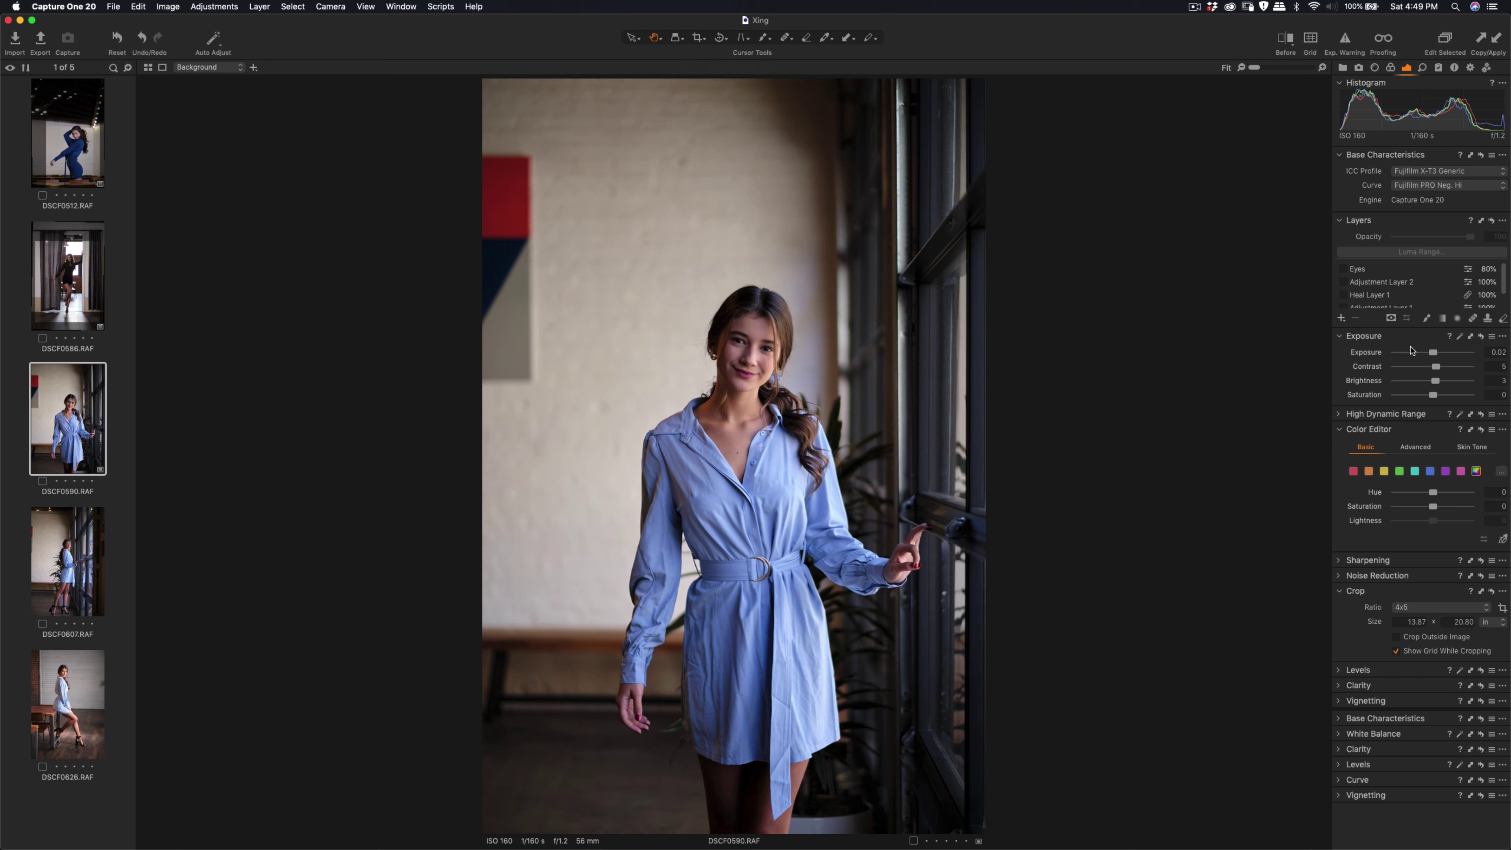
{"action": "left_click", "coordinate": [725, 363]}
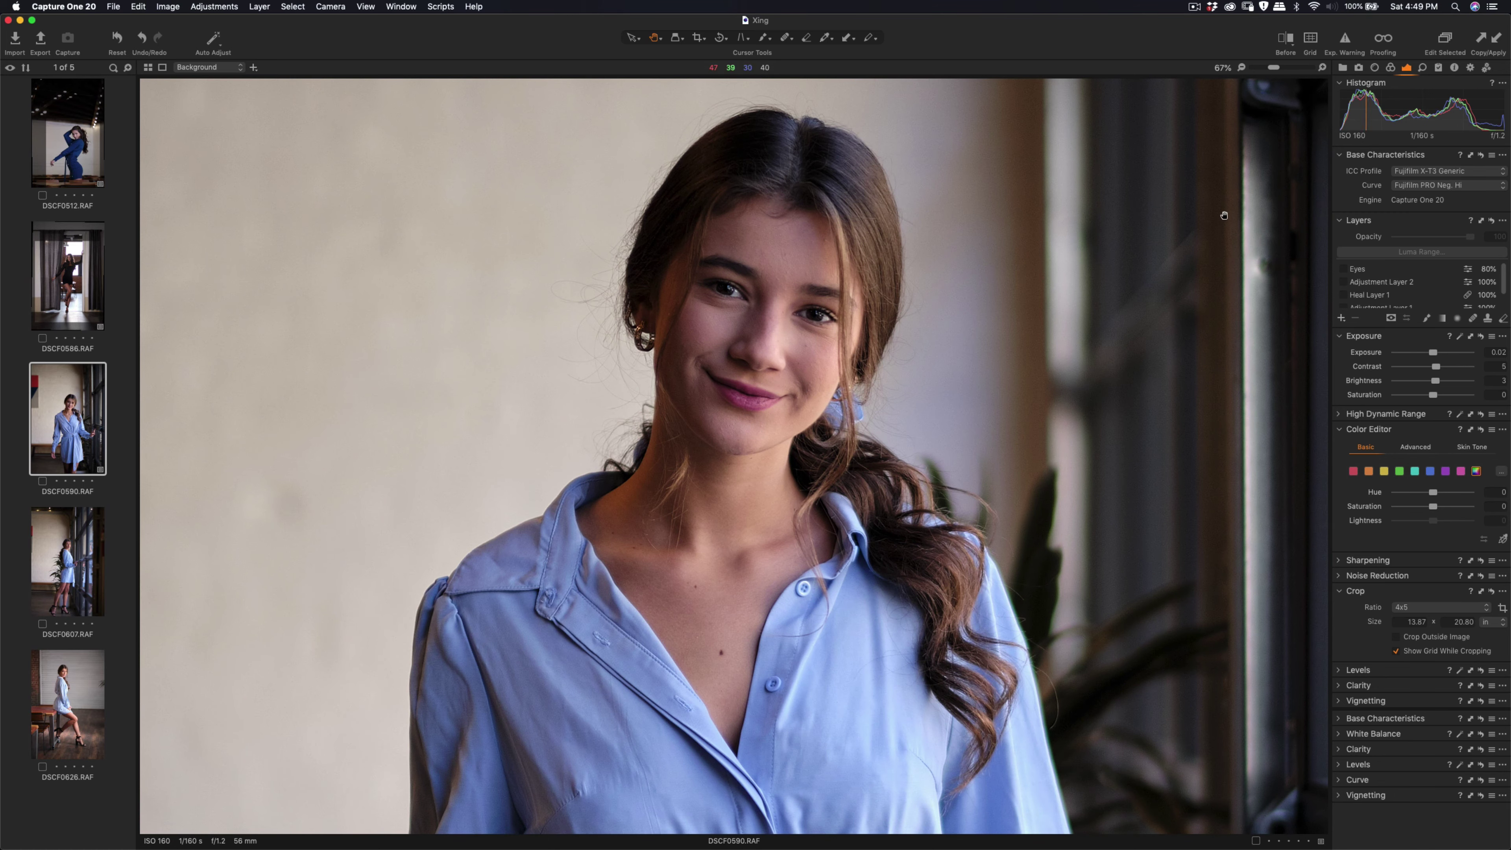
{"action": "left_click", "coordinate": [1285, 39]}
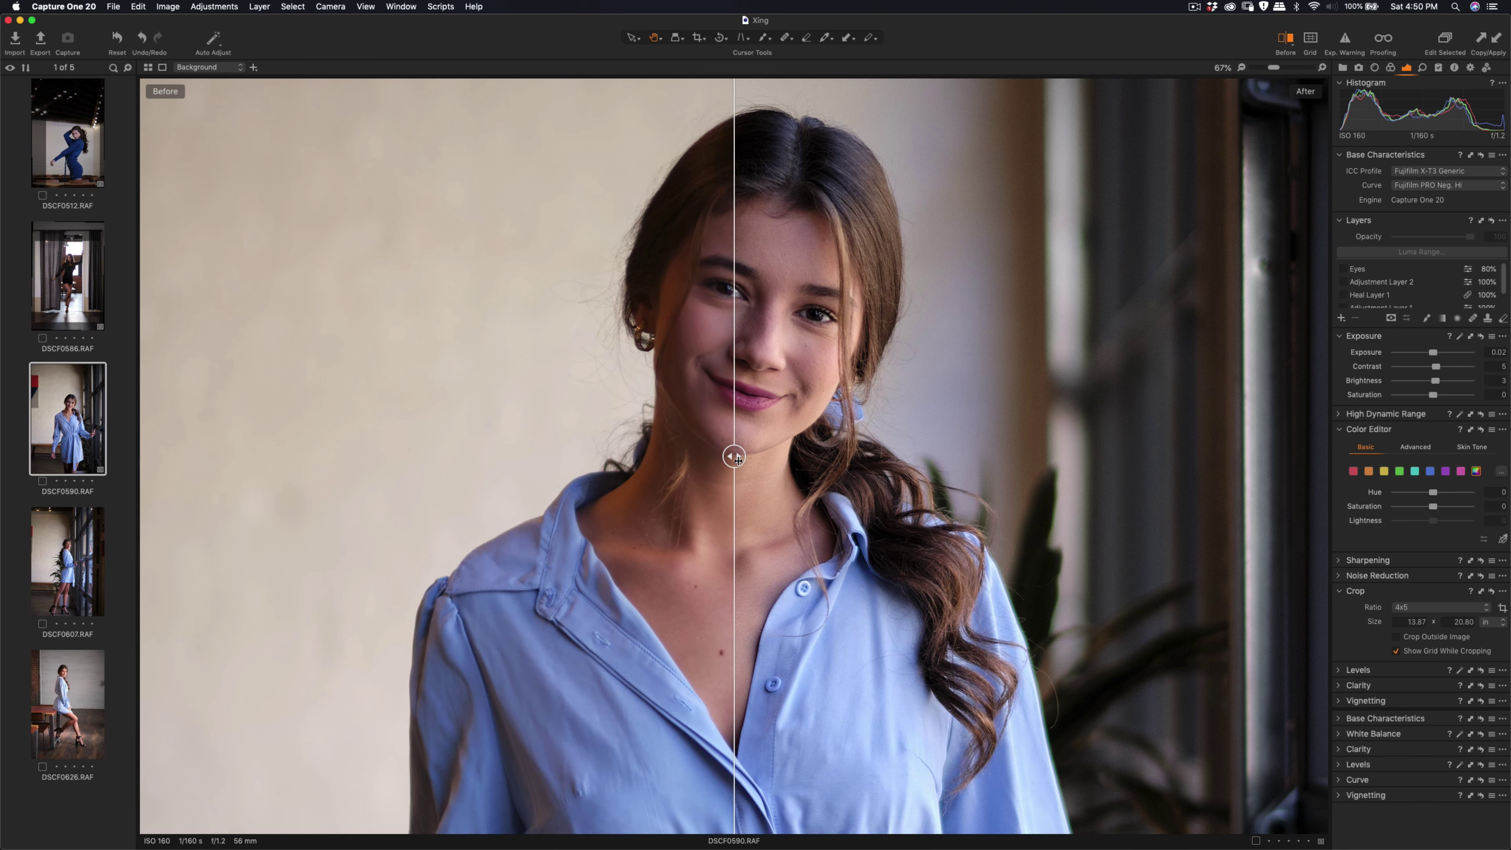
{"action": "left_click_drag", "start_coordinate": [738, 460], "coordinate": [583, 476]}
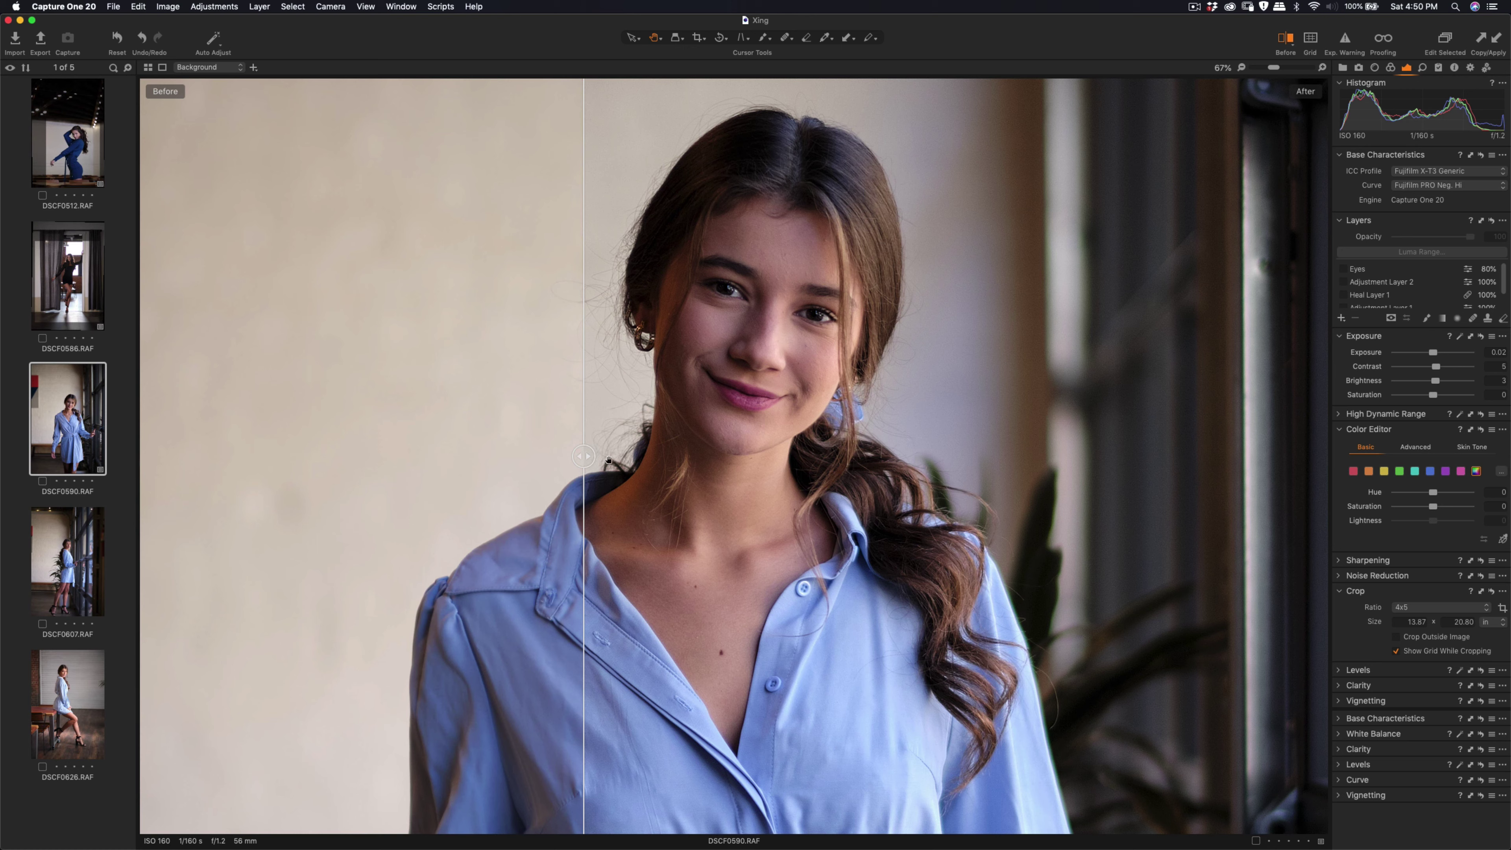
{"action": "left_click", "coordinate": [1285, 39]}
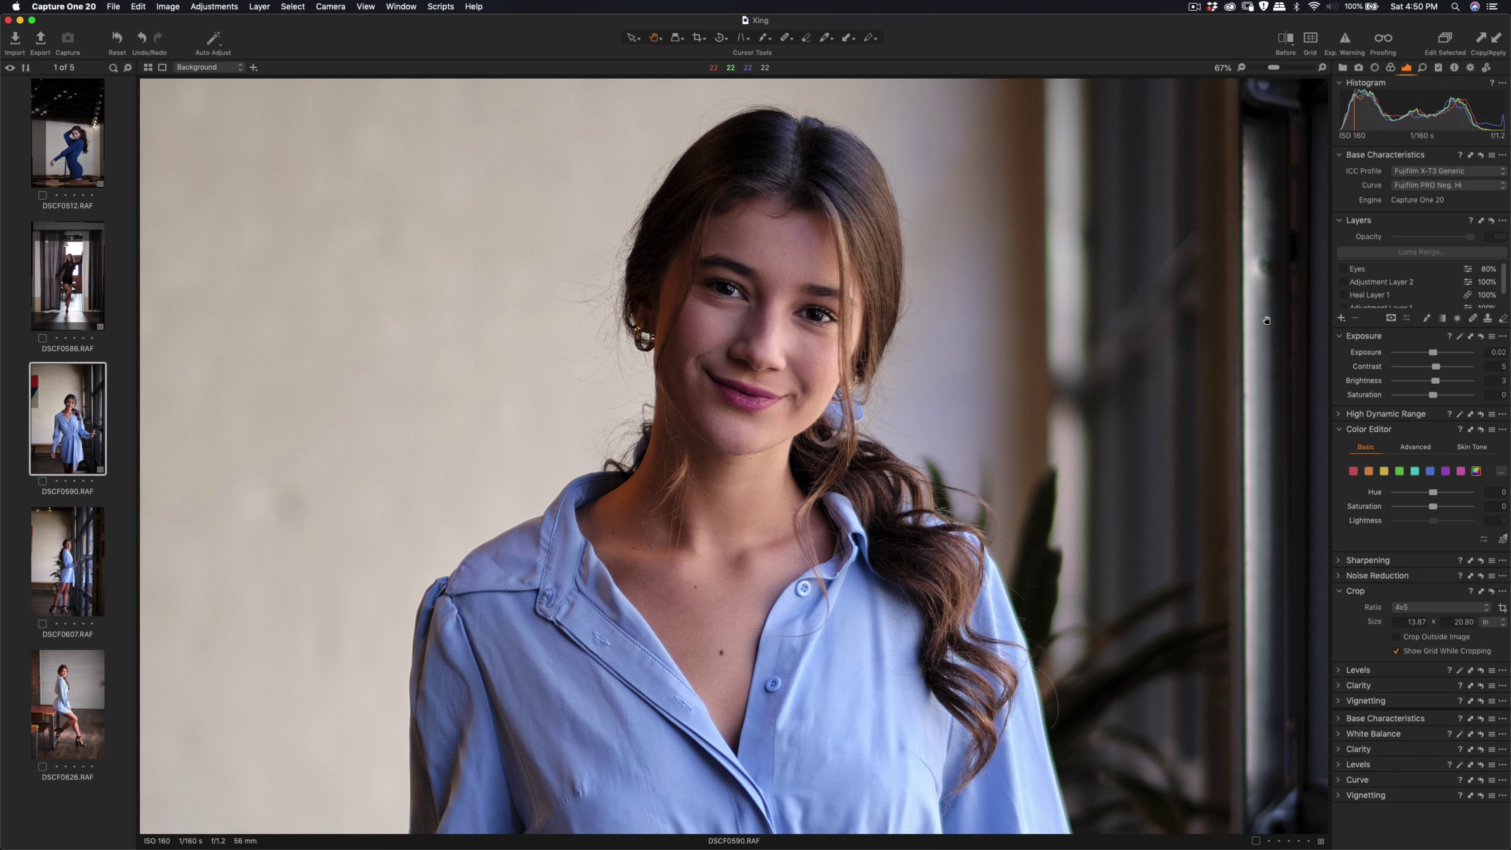
{"action": "key", "text": "super+0"}
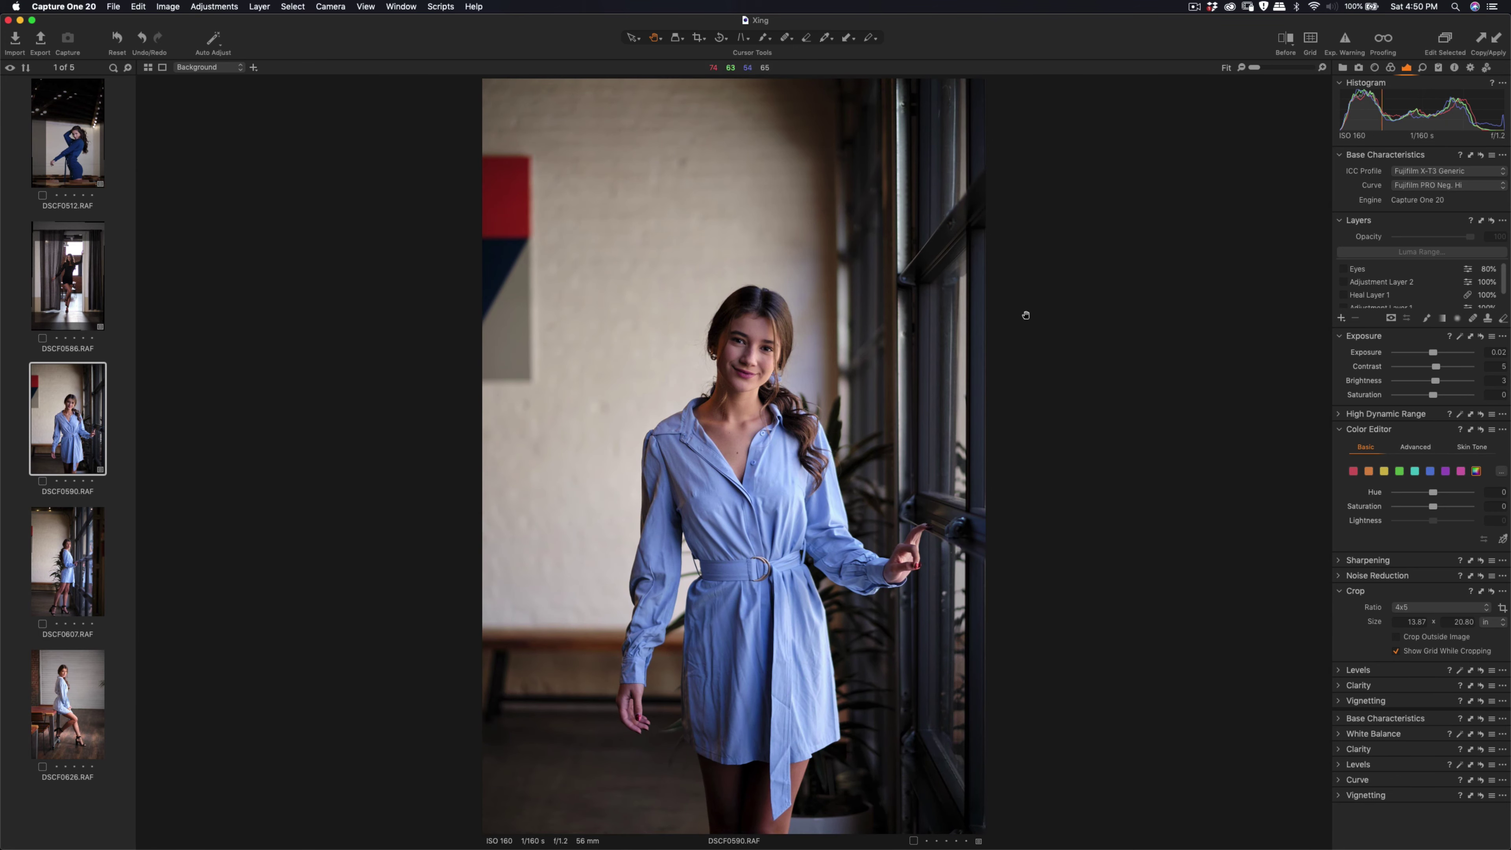
{"action": "left_click", "coordinate": [701, 43]}
{"action": "left_click_drag", "start_coordinate": [983, 83], "coordinate": [935, 262]}
{"action": "left_click_drag", "start_coordinate": [844, 368], "coordinate": [876, 344]}
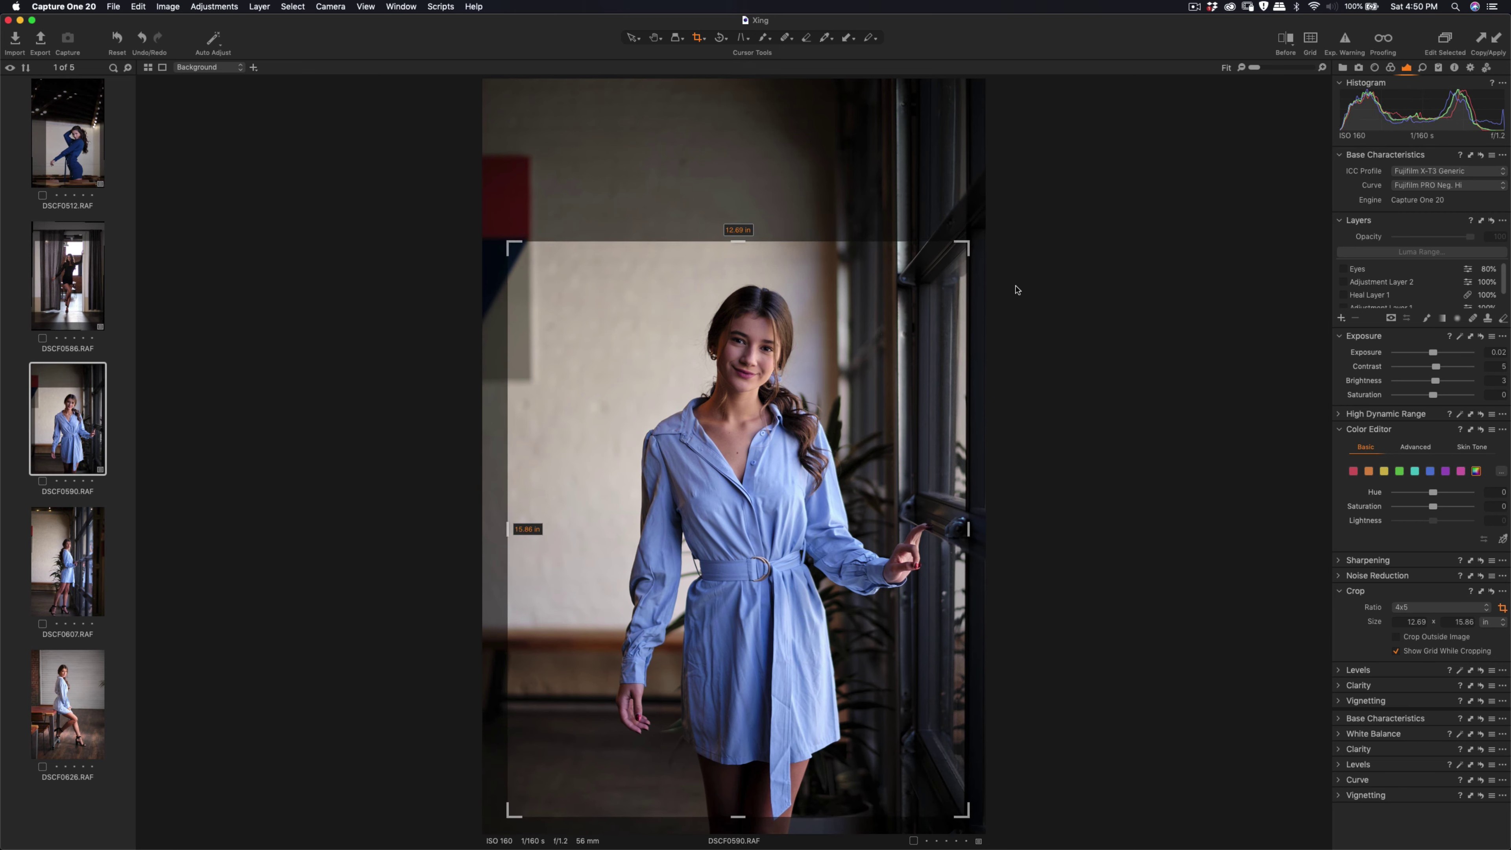
{"action": "left_click", "coordinate": [978, 317]}
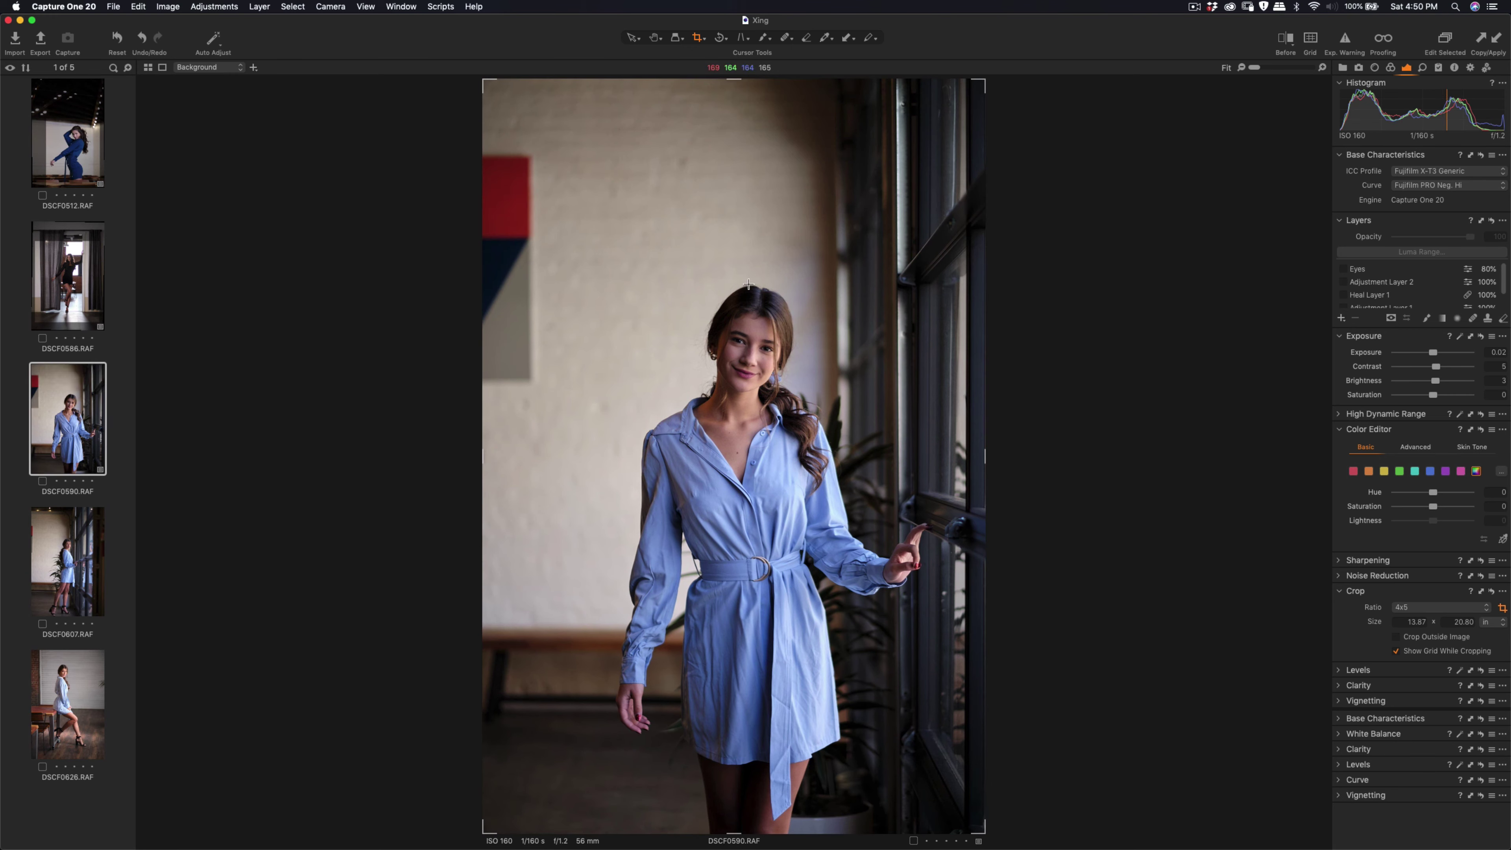
- Crop DSCF0590.RAF at 4x5 to about 12.36 × 15.46 in around the figure, and rotate it slightly
{"action": "left_click_drag", "start_coordinate": [483, 80], "coordinate": [532, 273]}
{"action": "mouse_move", "coordinate": [679, 338]}
{"action": "left_mouse_down"}
{"action": "mouse_move", "coordinate": [671, 303]}
{"action": "mouse_move", "coordinate": [663, 319]}
{"action": "left_mouse_up"}
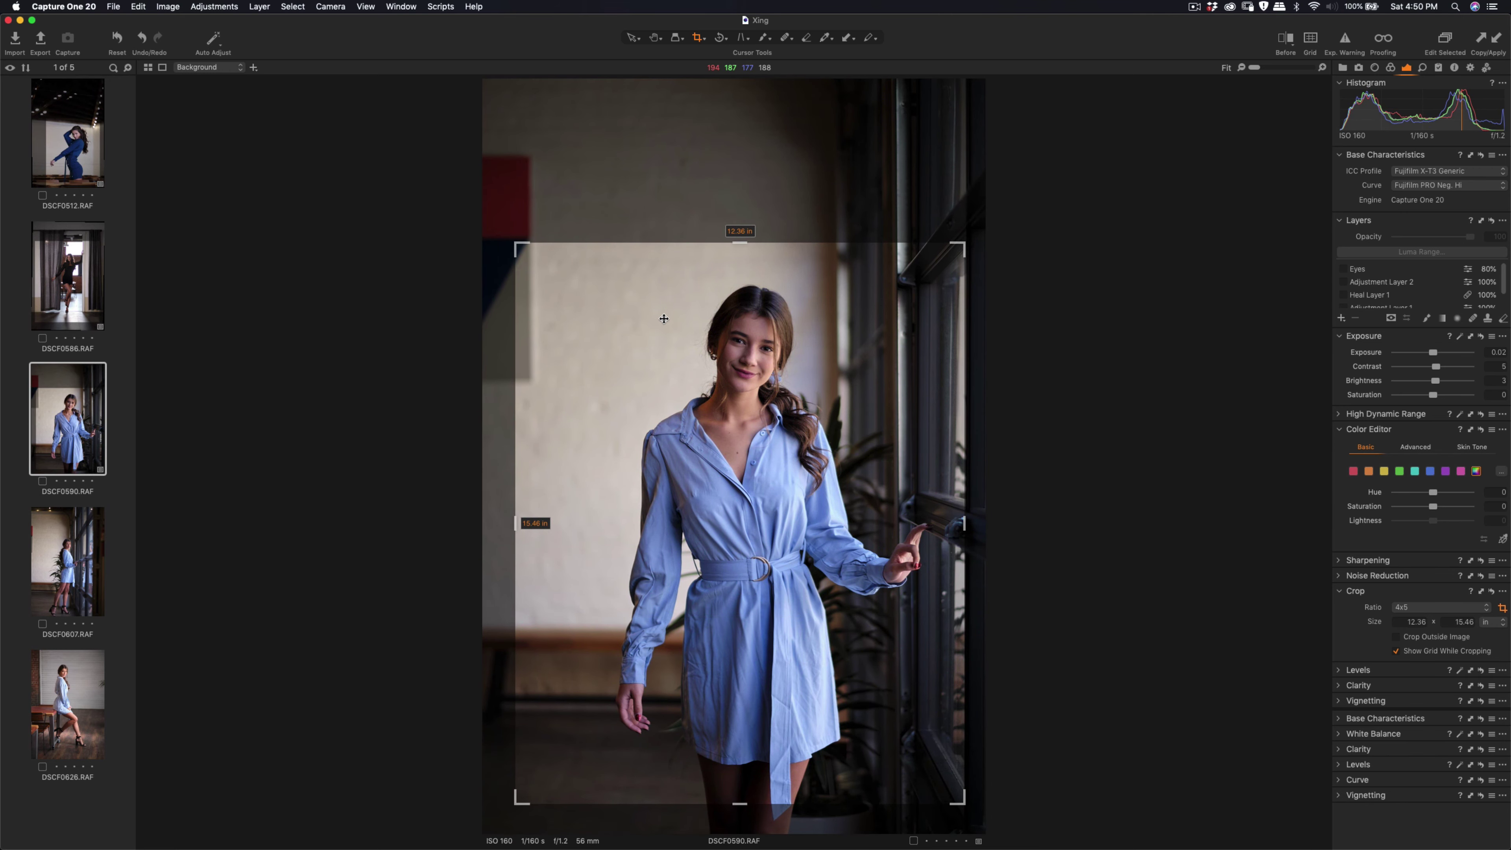
{"action": "left_click_drag", "start_coordinate": [974, 238], "coordinate": [973, 236]}
{"action": "left_click_drag", "start_coordinate": [767, 316], "coordinate": [774, 313]}
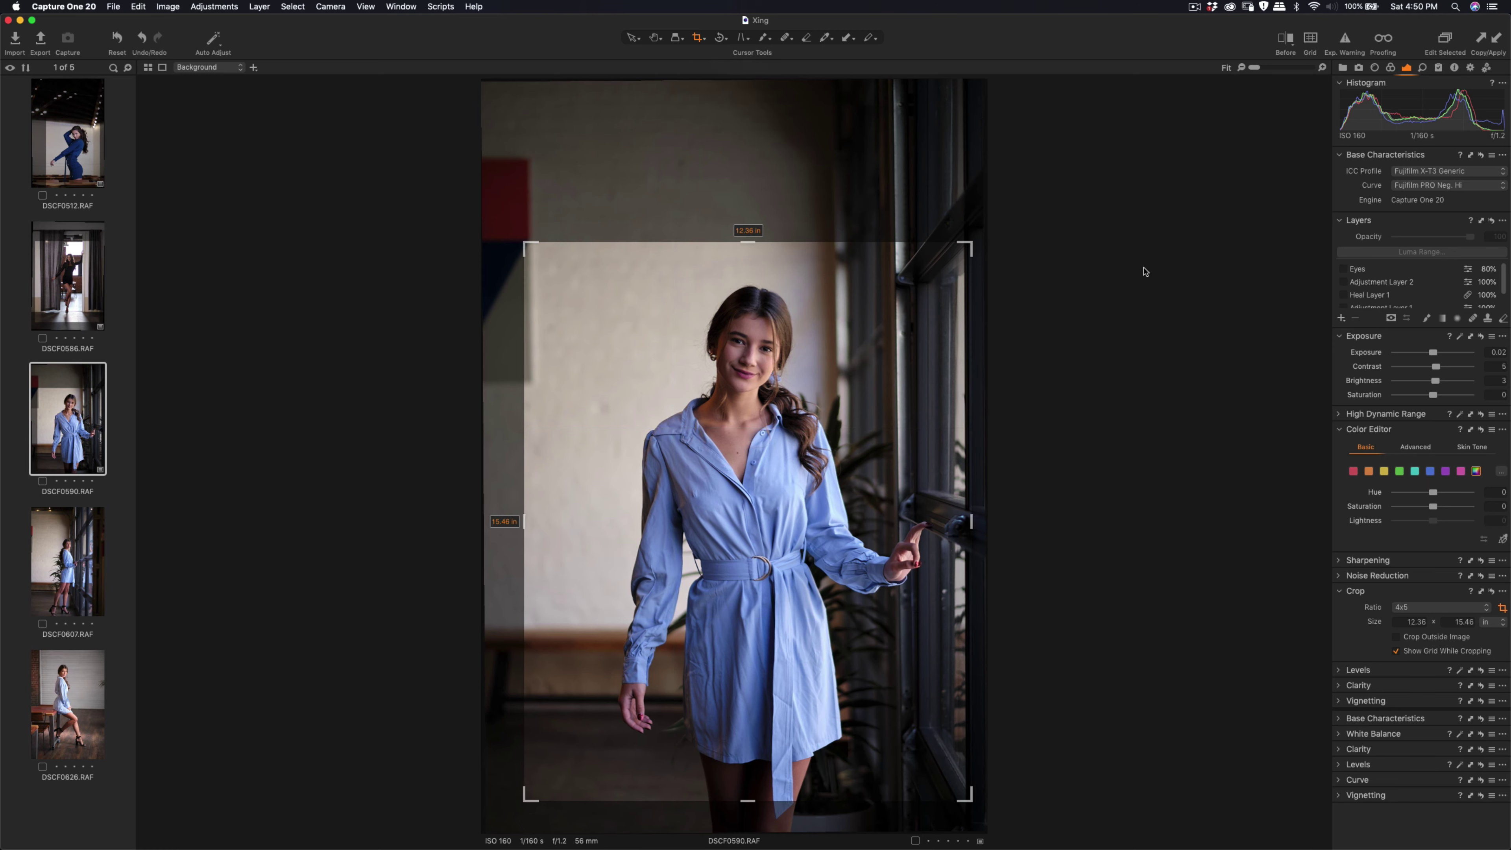
{"action": "key", "text": "h"}
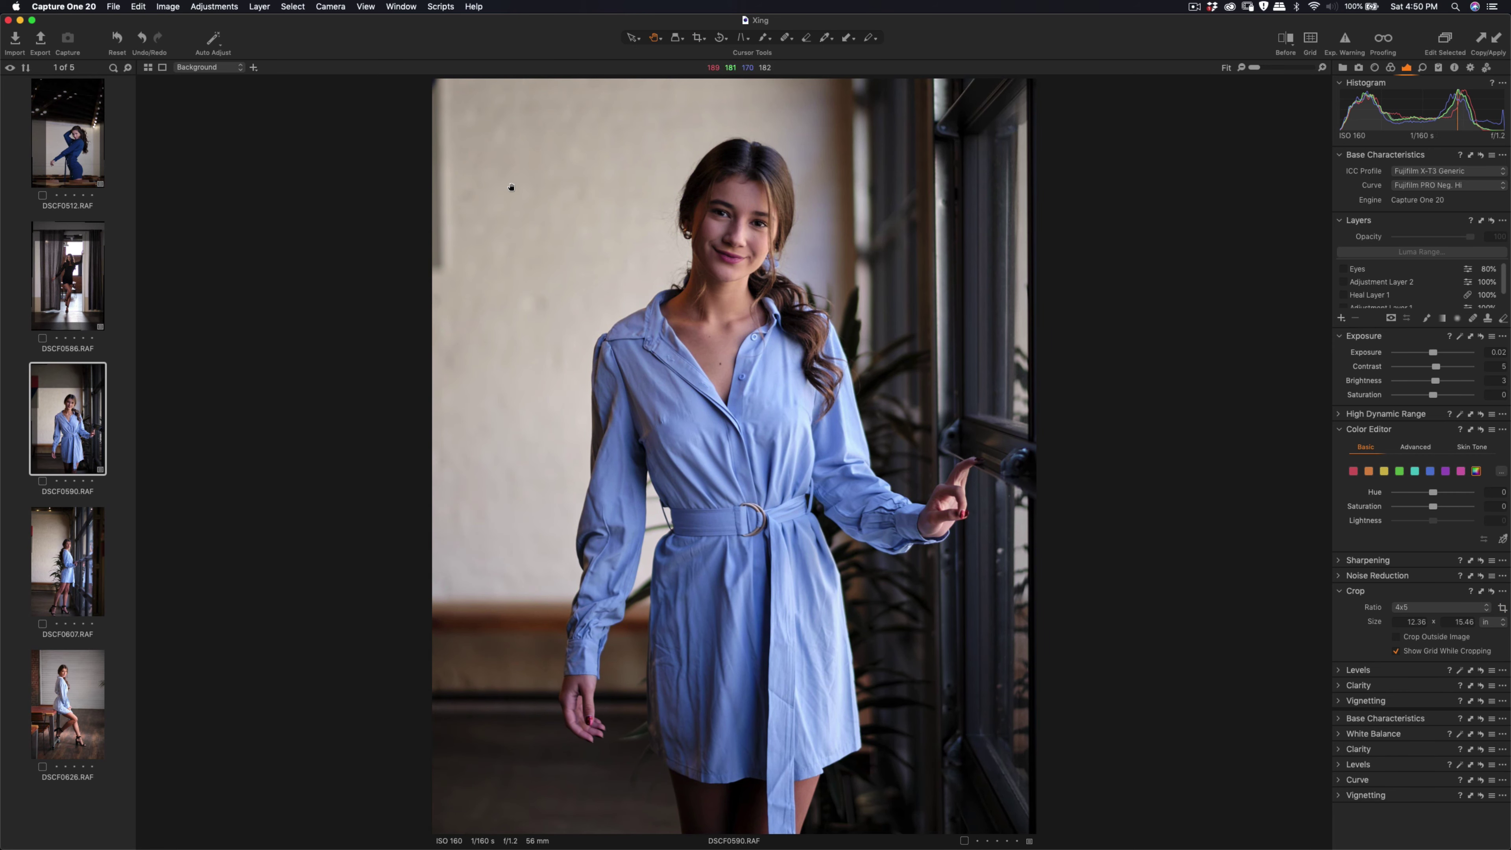
- Set the sharpening threshold of DSCF0607.RAF to 0, check DSCF0590.RAF's sharpening for reference, and expand DSCF0607.RAF's noise reduction settings
{"action": "left_click", "coordinate": [85, 550]}
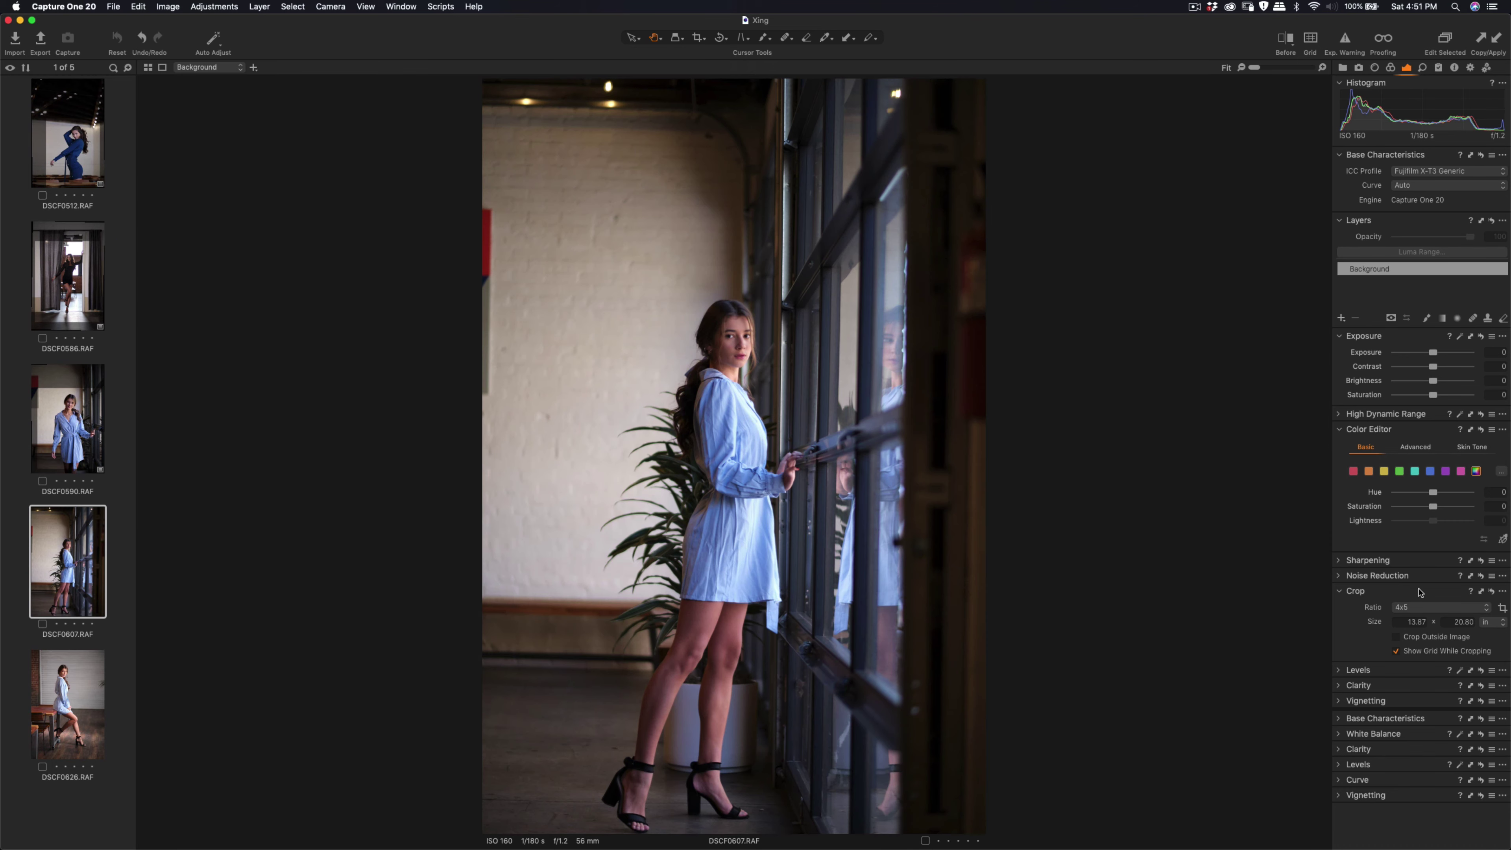
{"action": "left_click", "coordinate": [1343, 561]}
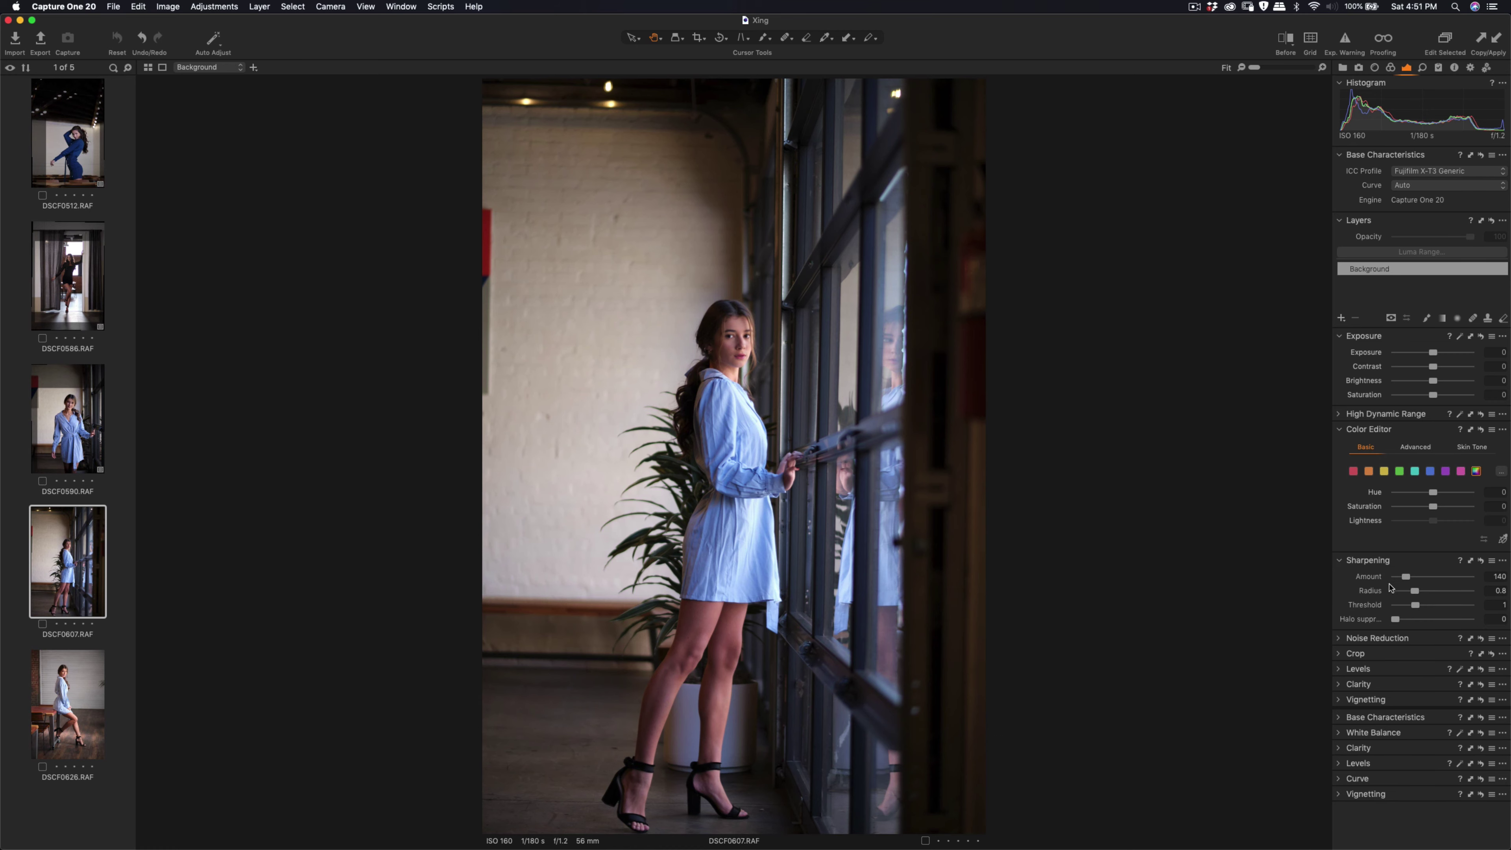
{"action": "left_click_drag", "start_coordinate": [1417, 607], "coordinate": [1378, 608]}
{"action": "left_click", "coordinate": [83, 436]}
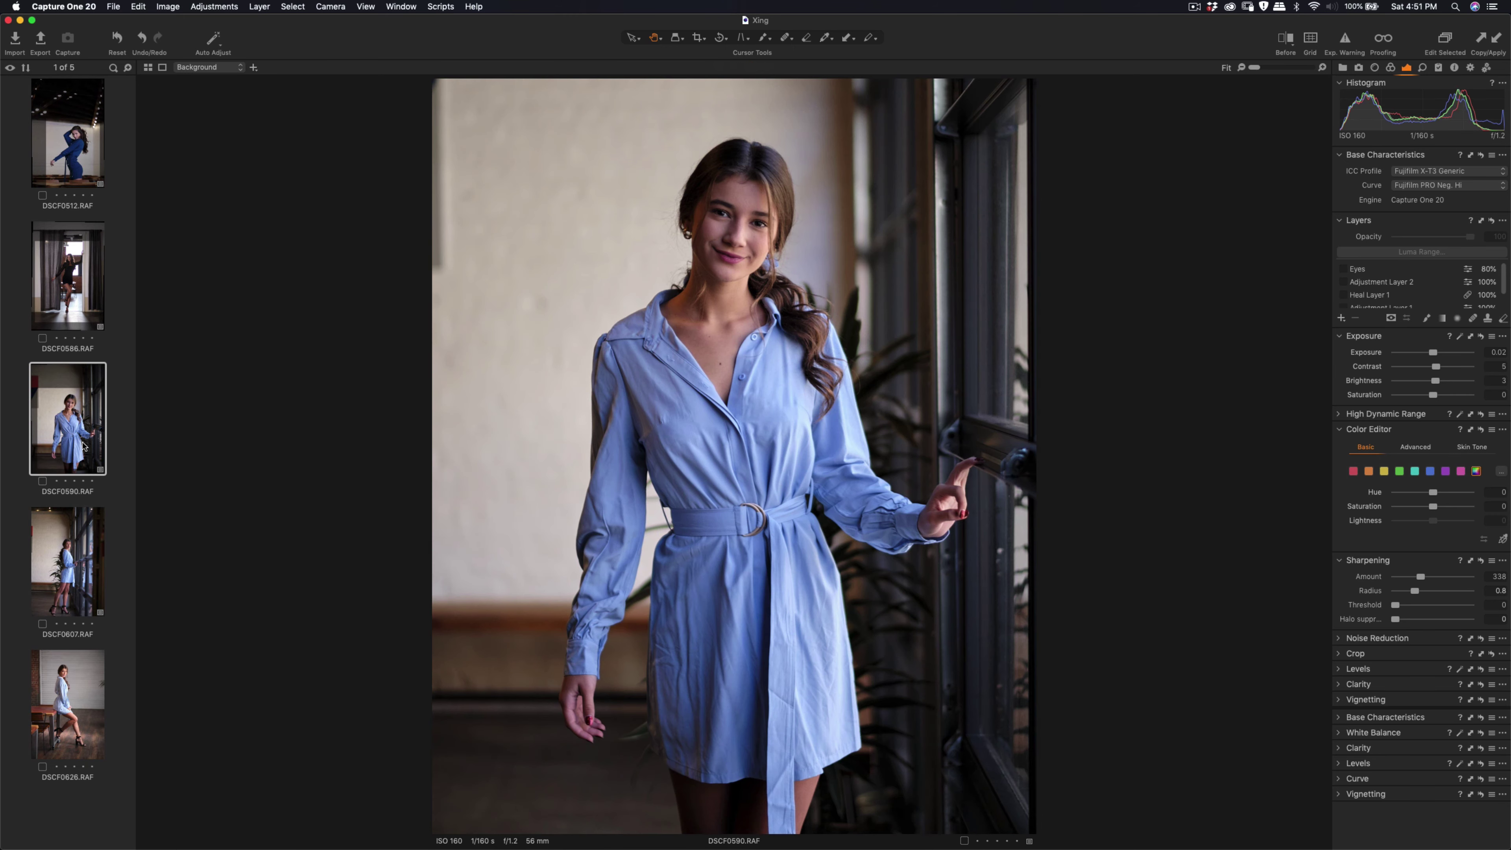
{"action": "left_click", "coordinate": [78, 535]}
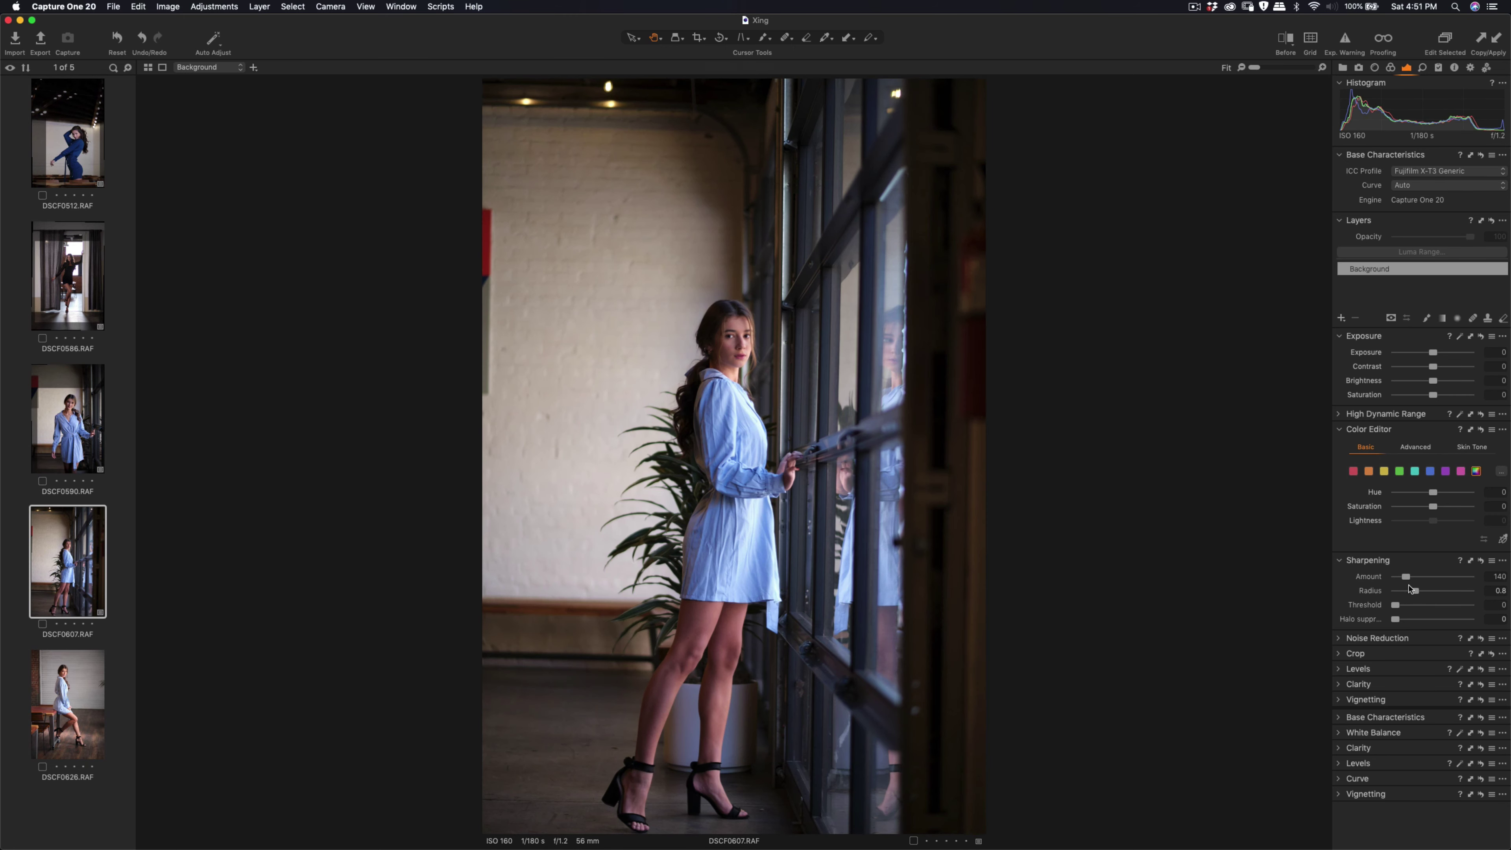
{"action": "left_click", "coordinate": [1384, 638]}
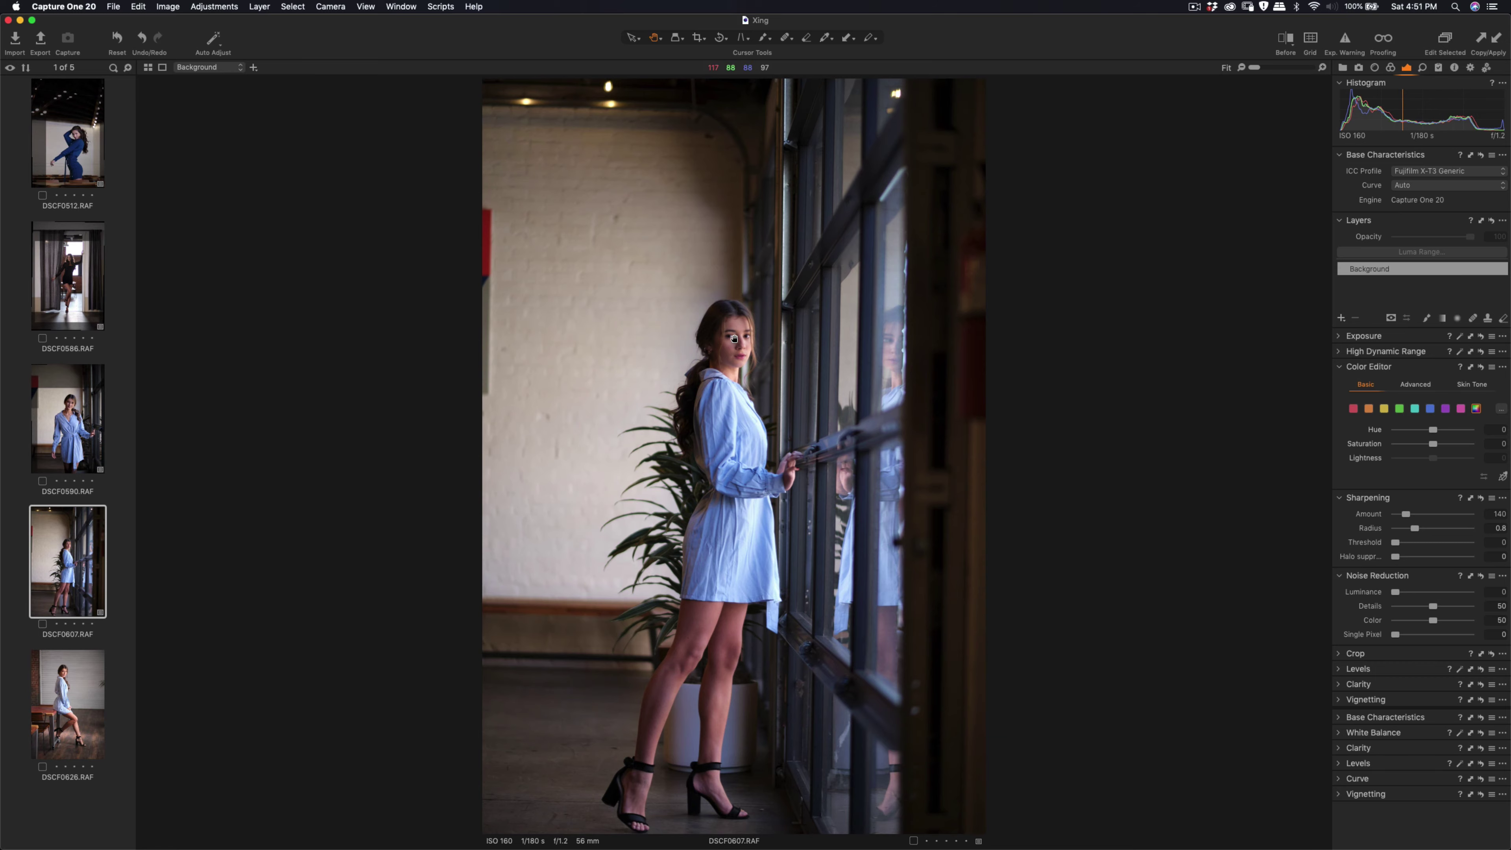
- Zoom in on the face in DSCF0607.RAF and compare it in the before/after split view
{"action": "left_click", "coordinate": [736, 357]}
{"action": "left_click", "coordinate": [738, 358]}
{"action": "left_click", "coordinate": [747, 310]}
{"action": "left_click", "coordinate": [759, 292]}
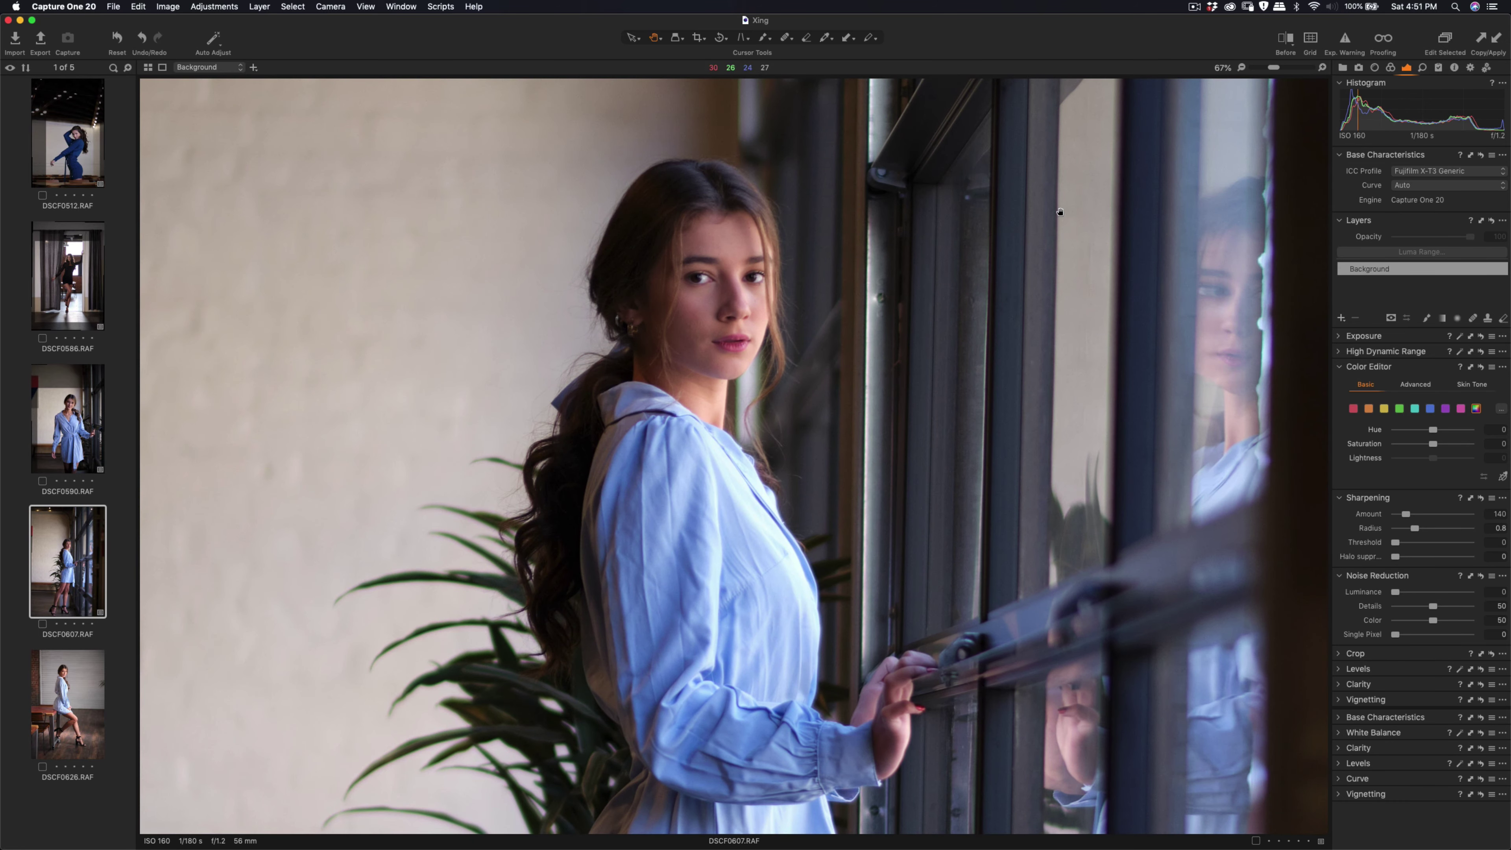
{"action": "left_click", "coordinate": [1285, 38]}
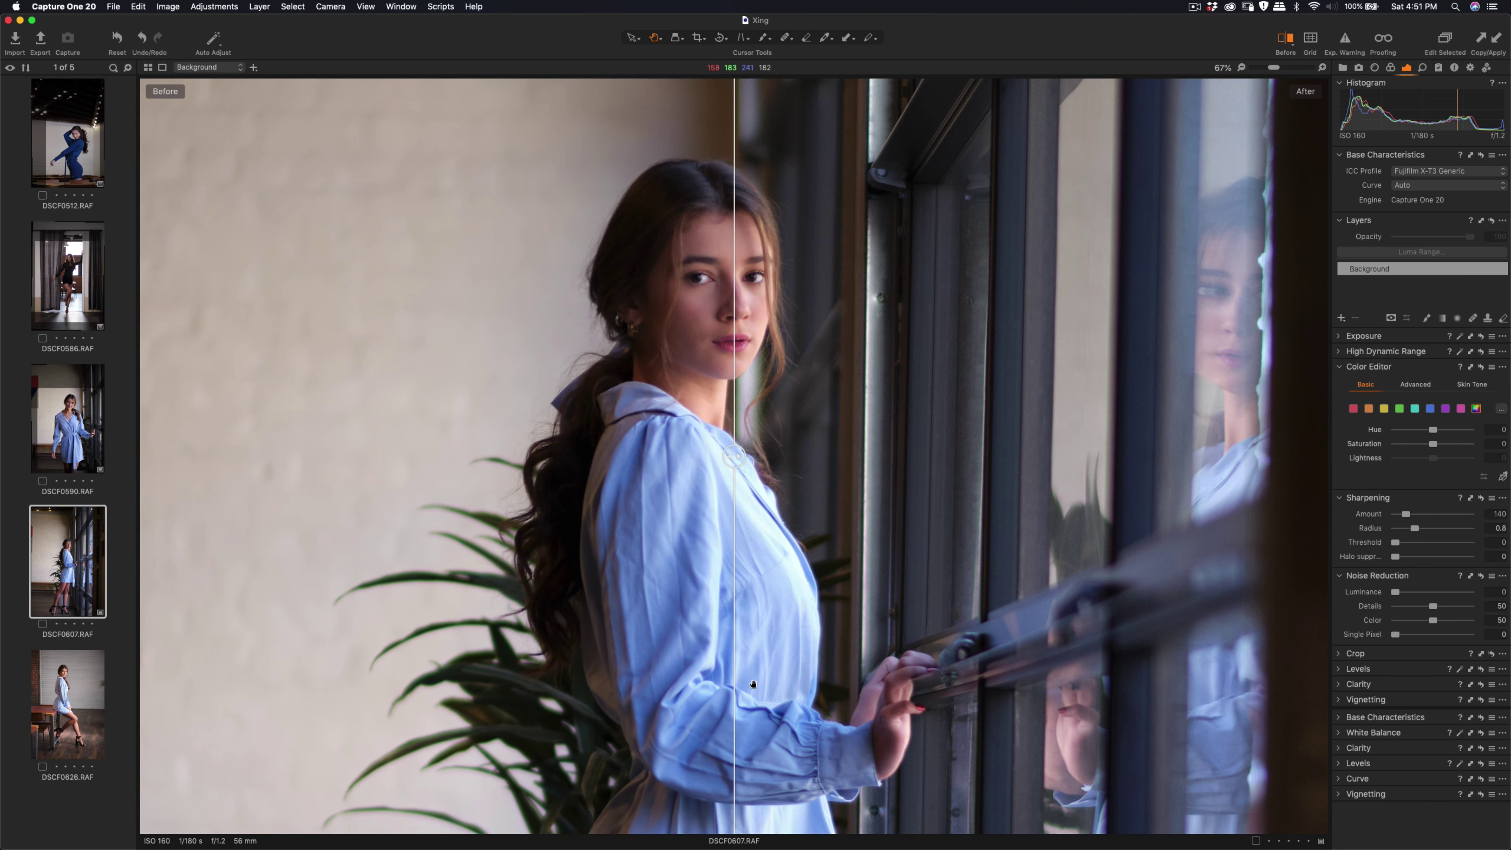
{"action": "left_click_drag", "start_coordinate": [732, 715], "coordinate": [602, 695]}
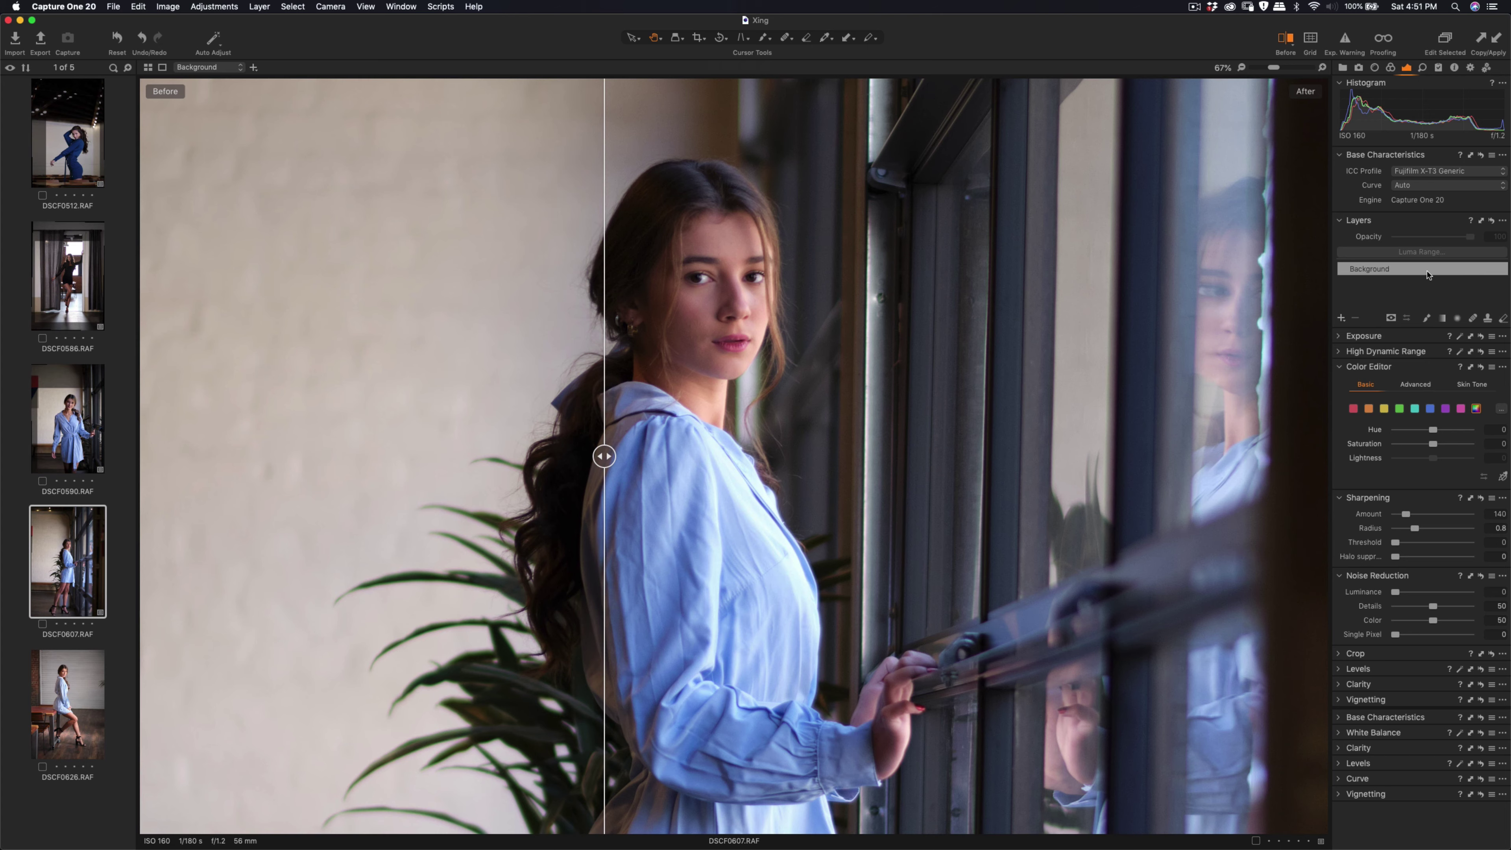
{"action": "left_click", "coordinate": [1288, 39]}
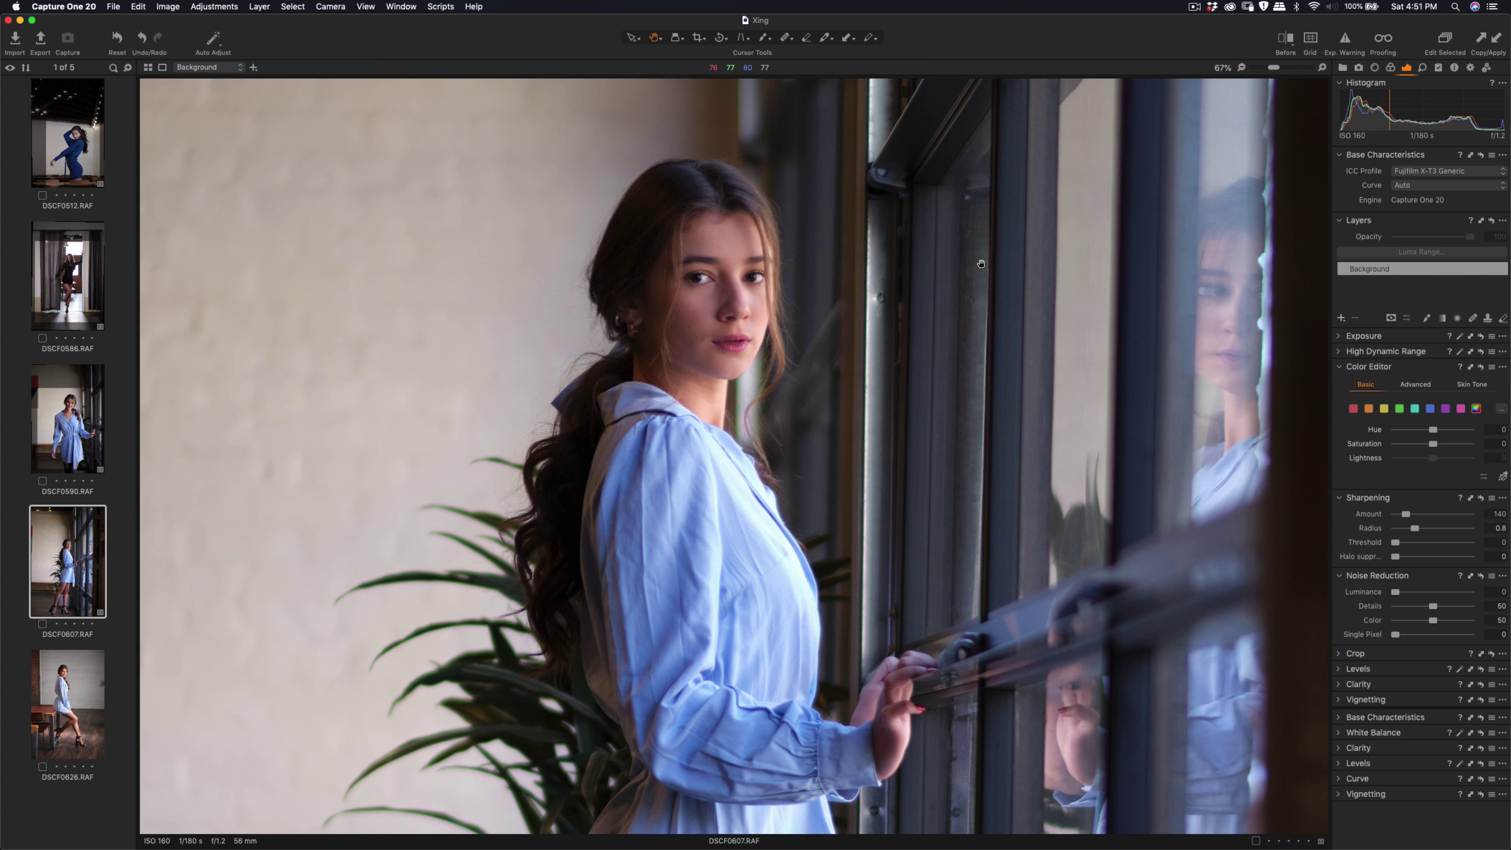
{"action": "key", "text": "super+0"}
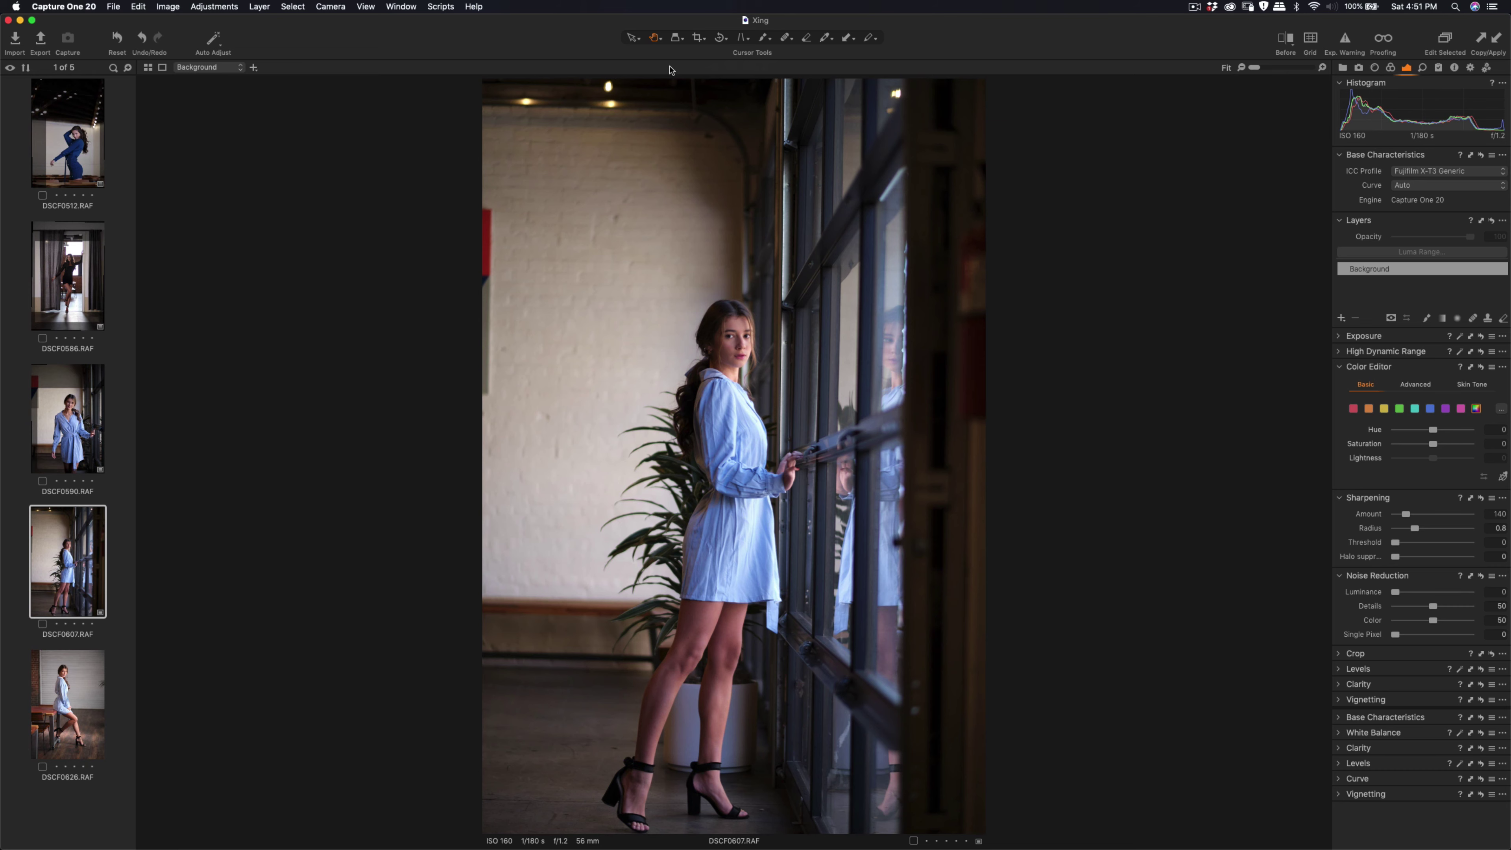
- Crop DSCF0607.RAF at 4x5 to about 13.11 × 16.39 in around the full figure, and rotate it slightly
{"action": "left_click", "coordinate": [701, 41]}
{"action": "left_click_drag", "start_coordinate": [977, 84], "coordinate": [962, 118]}
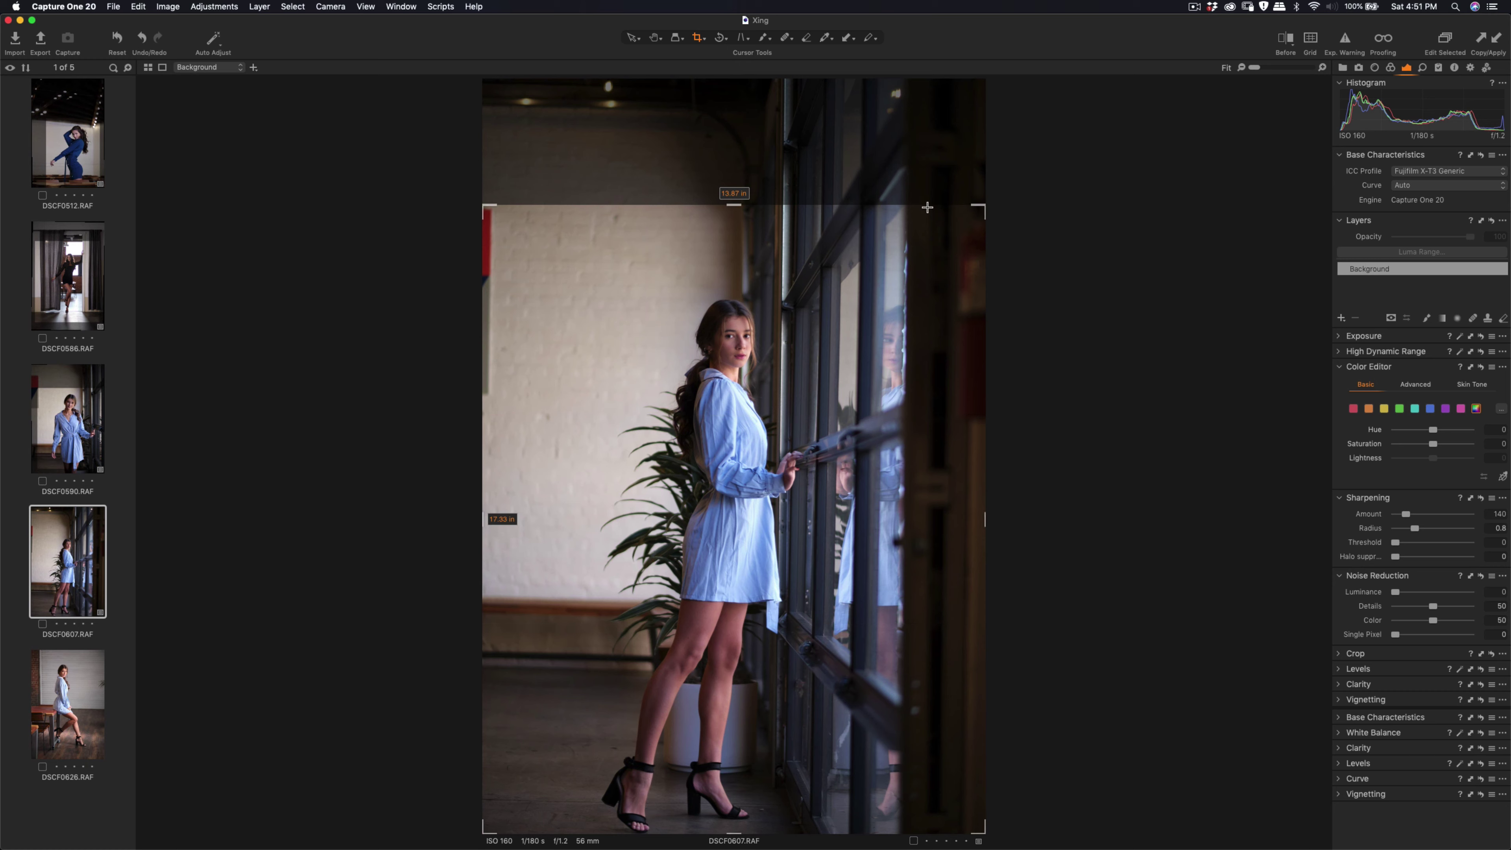
{"action": "mouse_move", "coordinate": [892, 302]}
{"action": "left_mouse_down"}
{"action": "mouse_move", "coordinate": [892, 274]}
{"action": "mouse_move", "coordinate": [900, 312]}
{"action": "left_mouse_up"}
{"action": "left_click_drag", "start_coordinate": [982, 209], "coordinate": [959, 241]}
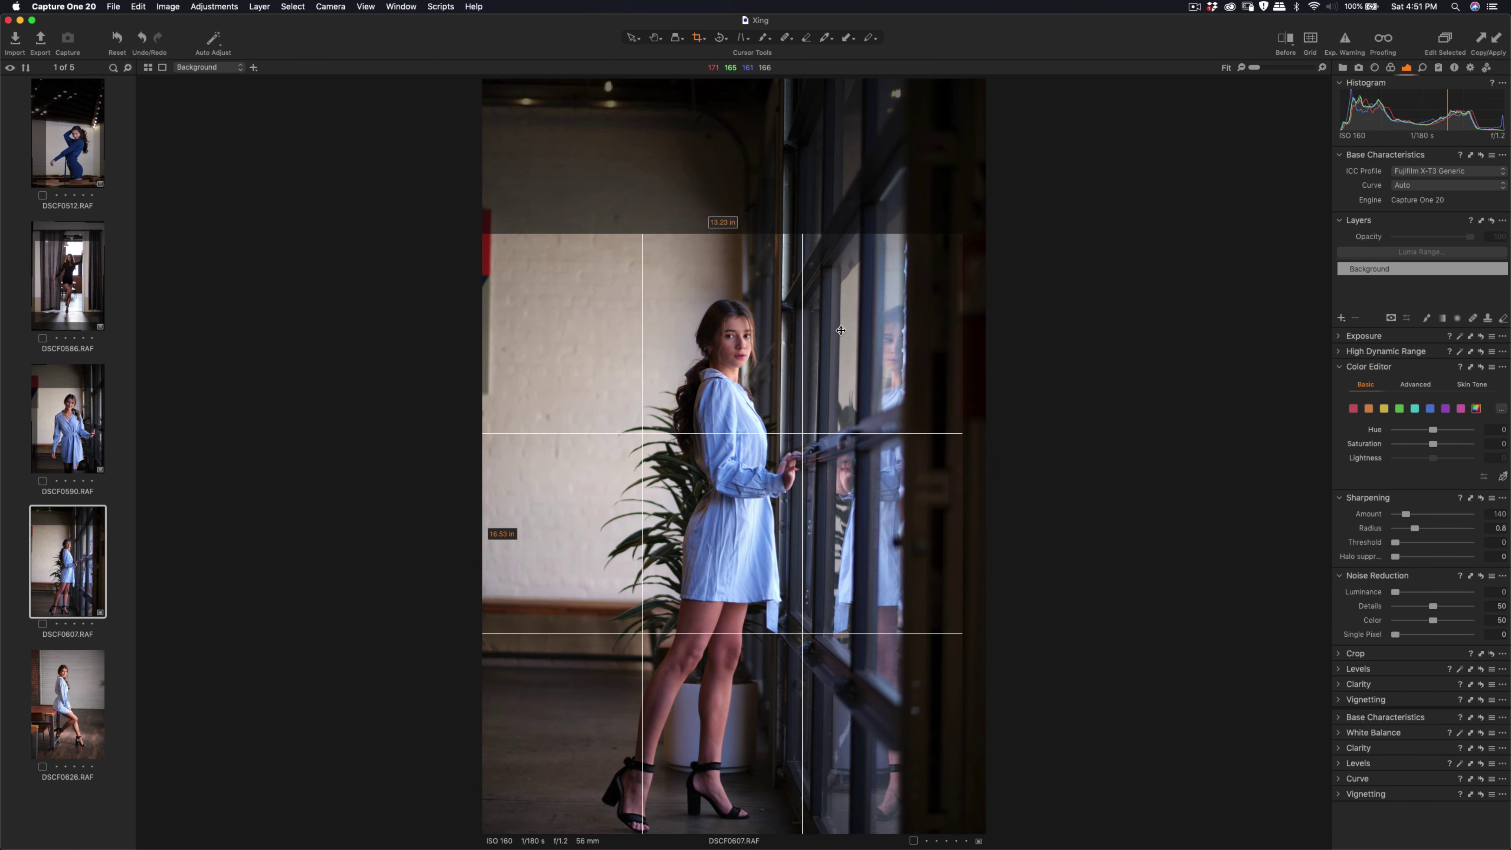
{"action": "left_click_drag", "start_coordinate": [842, 331], "coordinate": [858, 333]}
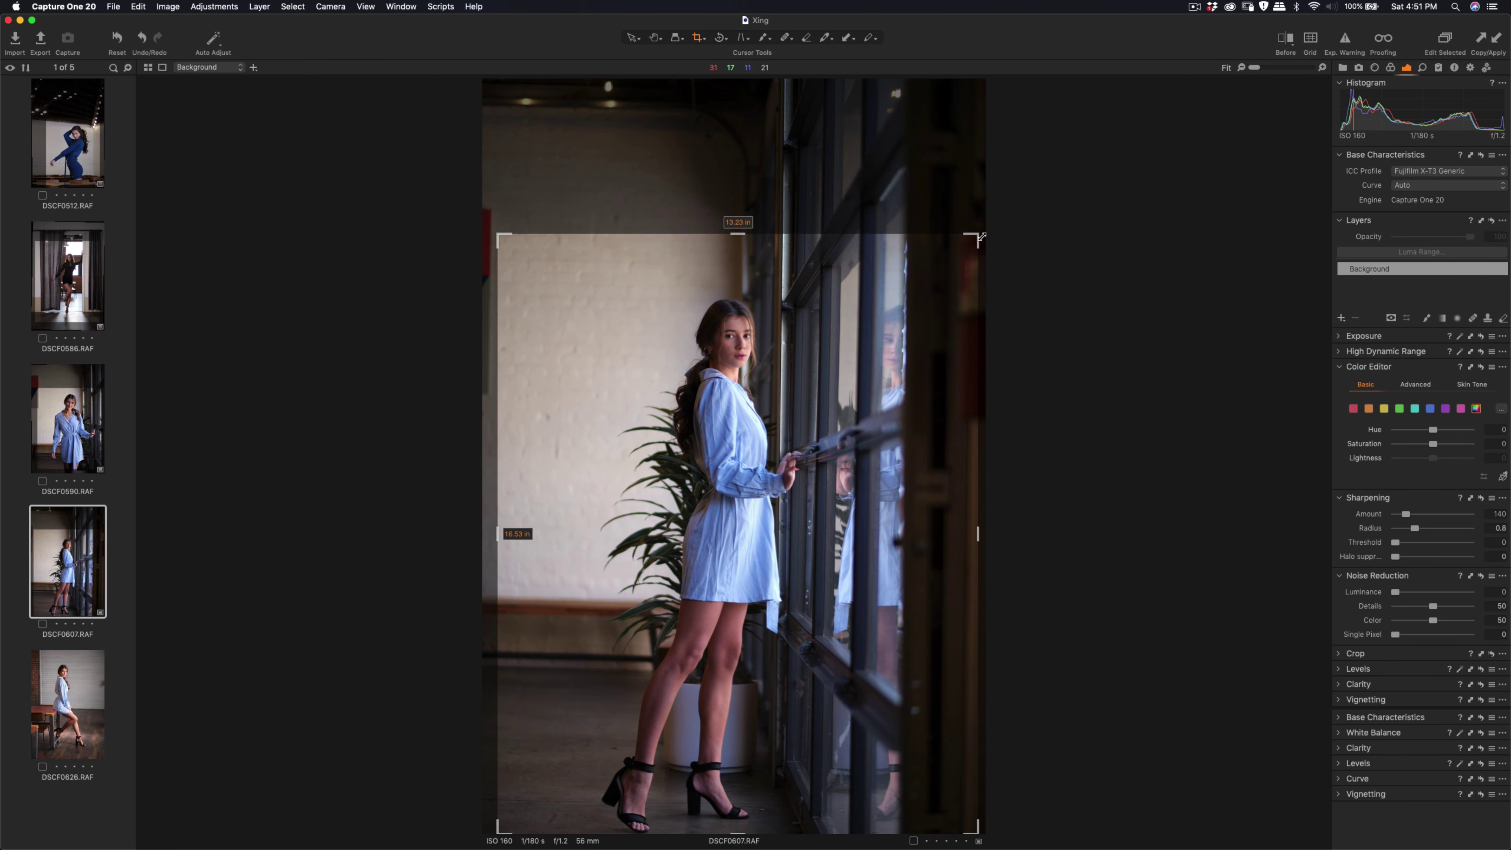
{"action": "left_click_drag", "start_coordinate": [983, 239], "coordinate": [983, 238]}
{"action": "left_click_drag", "start_coordinate": [981, 236], "coordinate": [980, 238]}
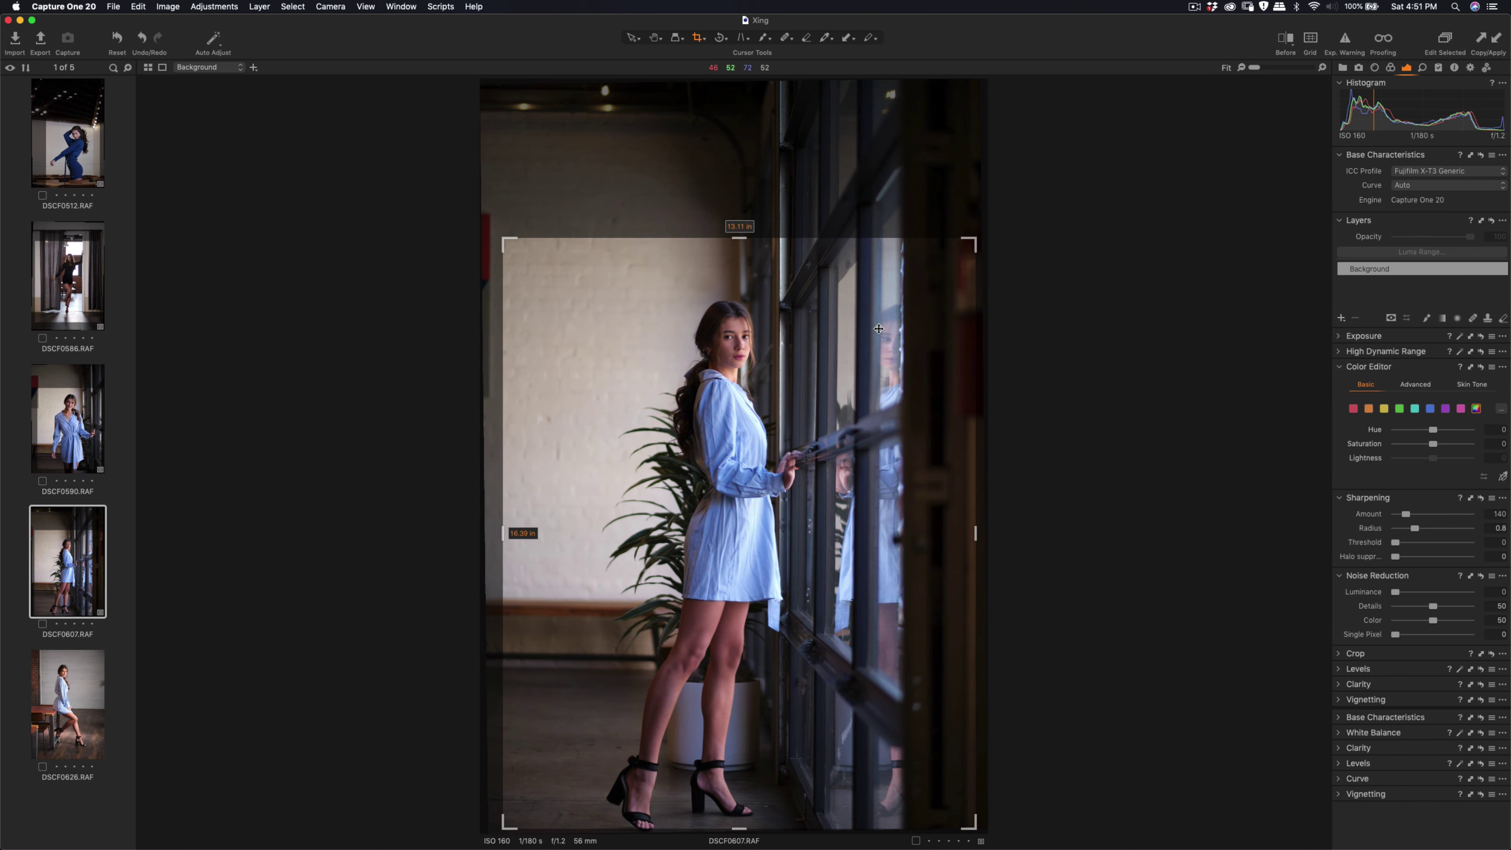
{"action": "key", "text": "h"}
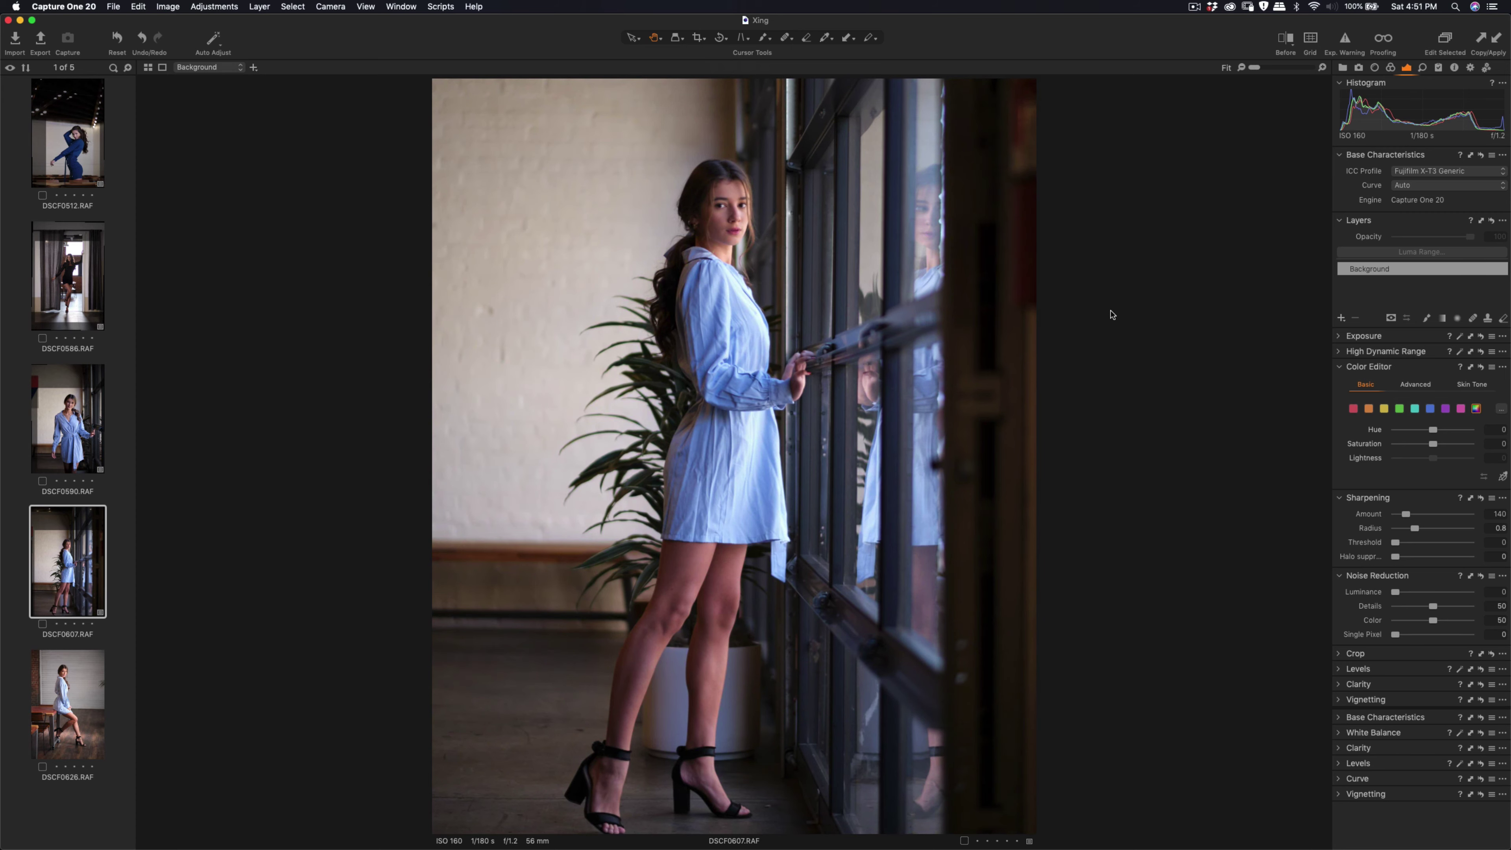
- Set the base curve of DSCF0607.RAF to Fujifilm PROVIA (STANDARD)
{"action": "left_click", "coordinate": [1459, 186]}
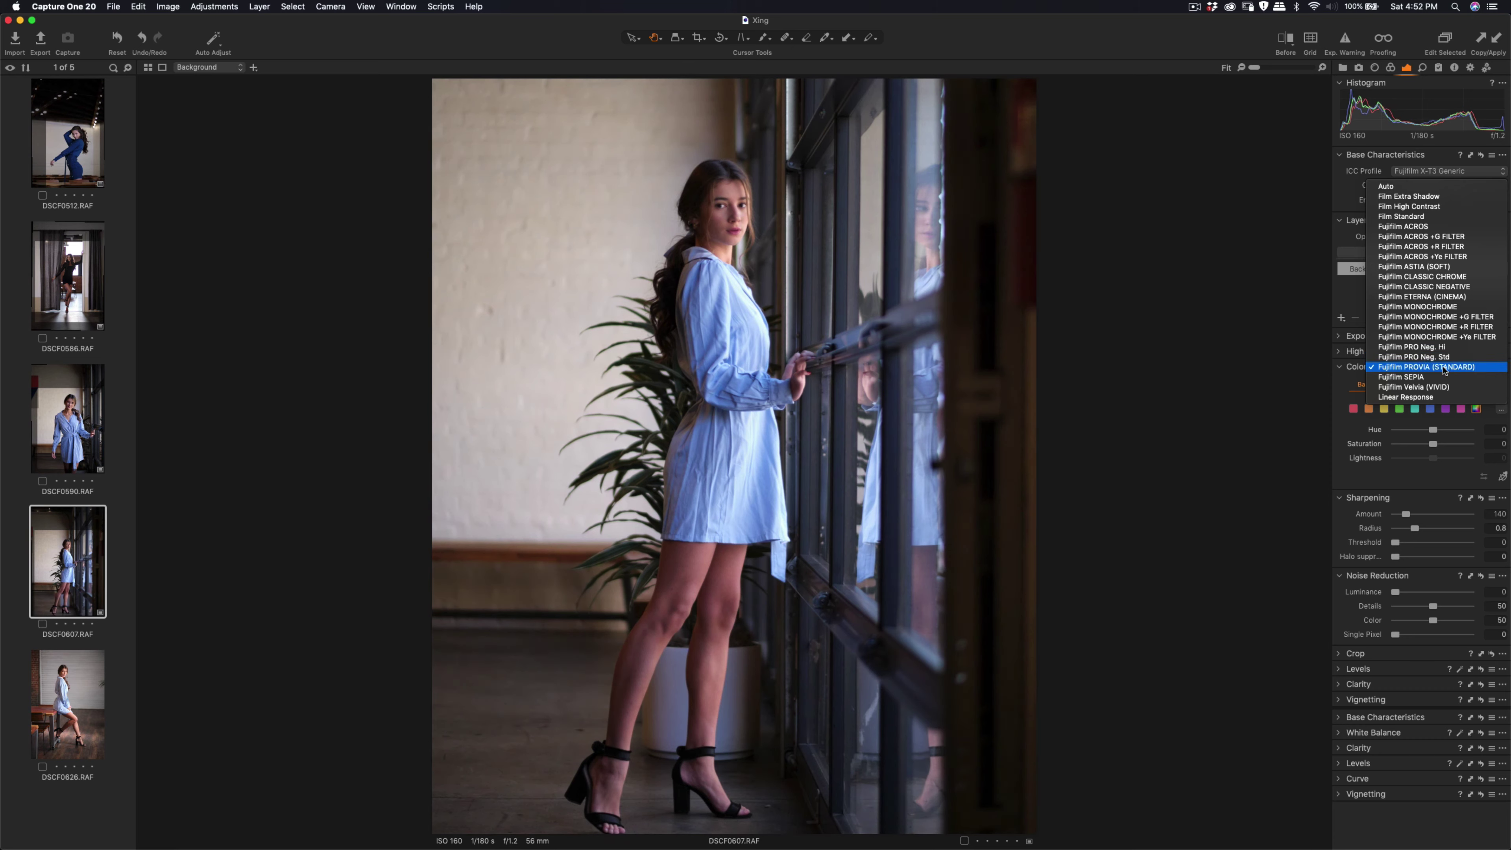
{"action": "left_click", "coordinate": [1443, 370]}
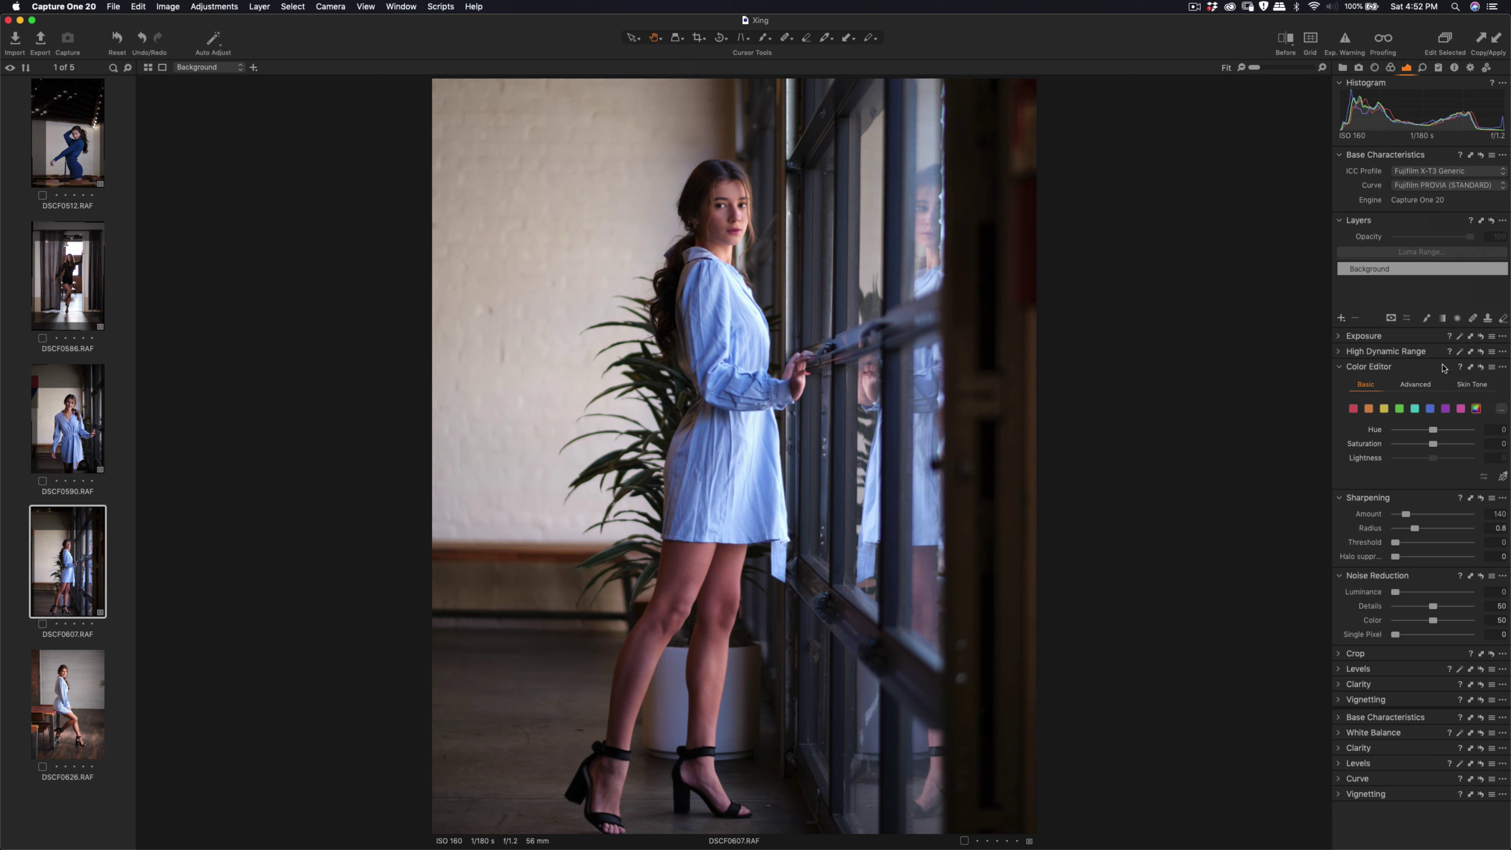
- Lower the saturation of the yellow tones in DSCF0607.RAF to -46.3 and shift their hue slightly
{"action": "left_click", "coordinate": [1383, 408]}
{"action": "left_click_drag", "start_coordinate": [1432, 445], "coordinate": [1410, 446]}
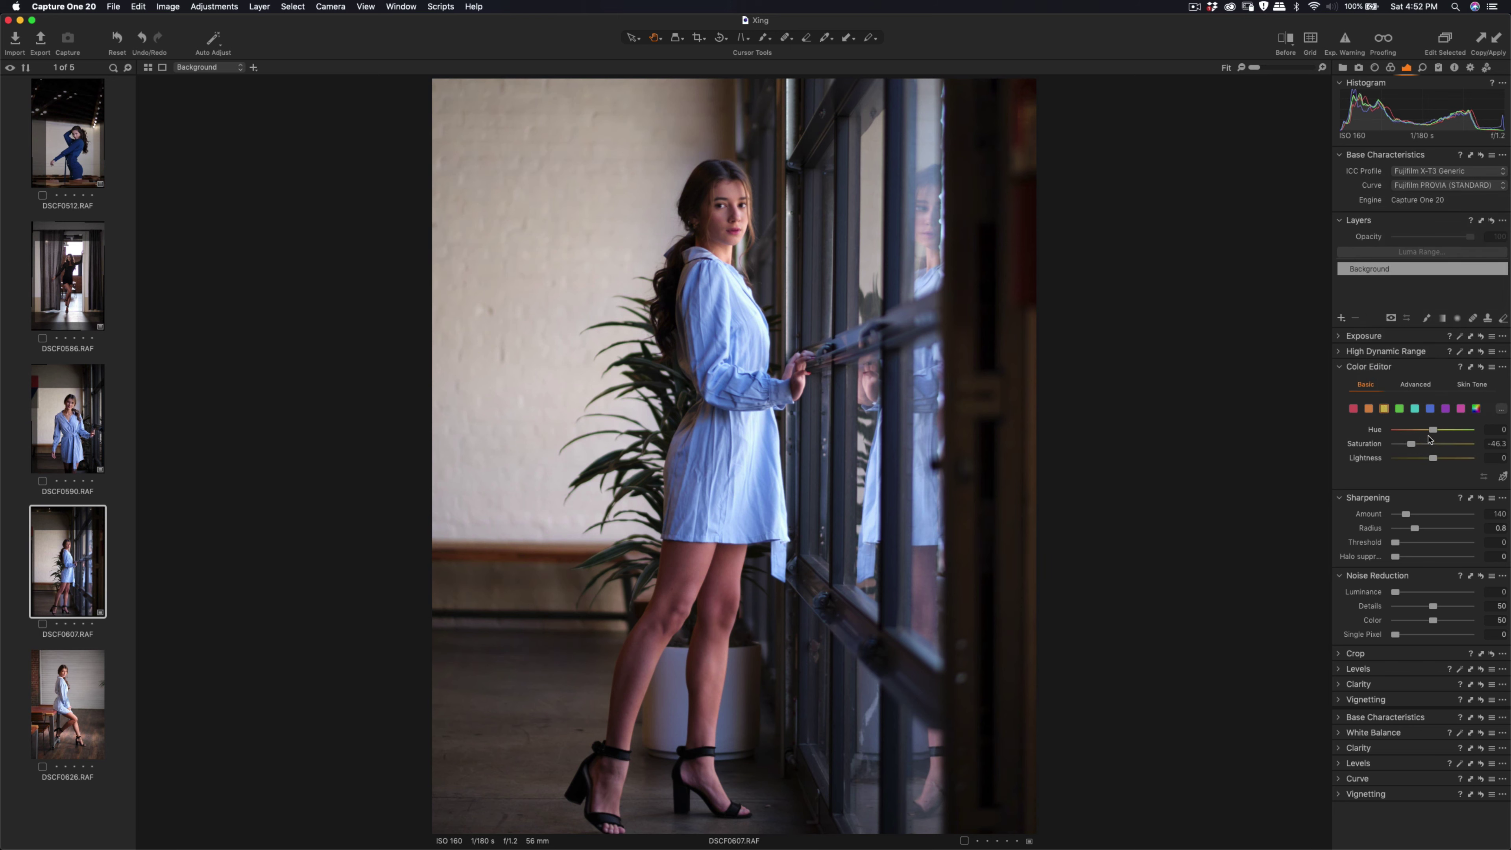
{"action": "left_click_drag", "start_coordinate": [1432, 429], "coordinate": [1420, 437]}
- Apply the copied adjustments to DSCF0626.RAF and check the face up close
{"action": "left_click", "coordinate": [69, 677]}
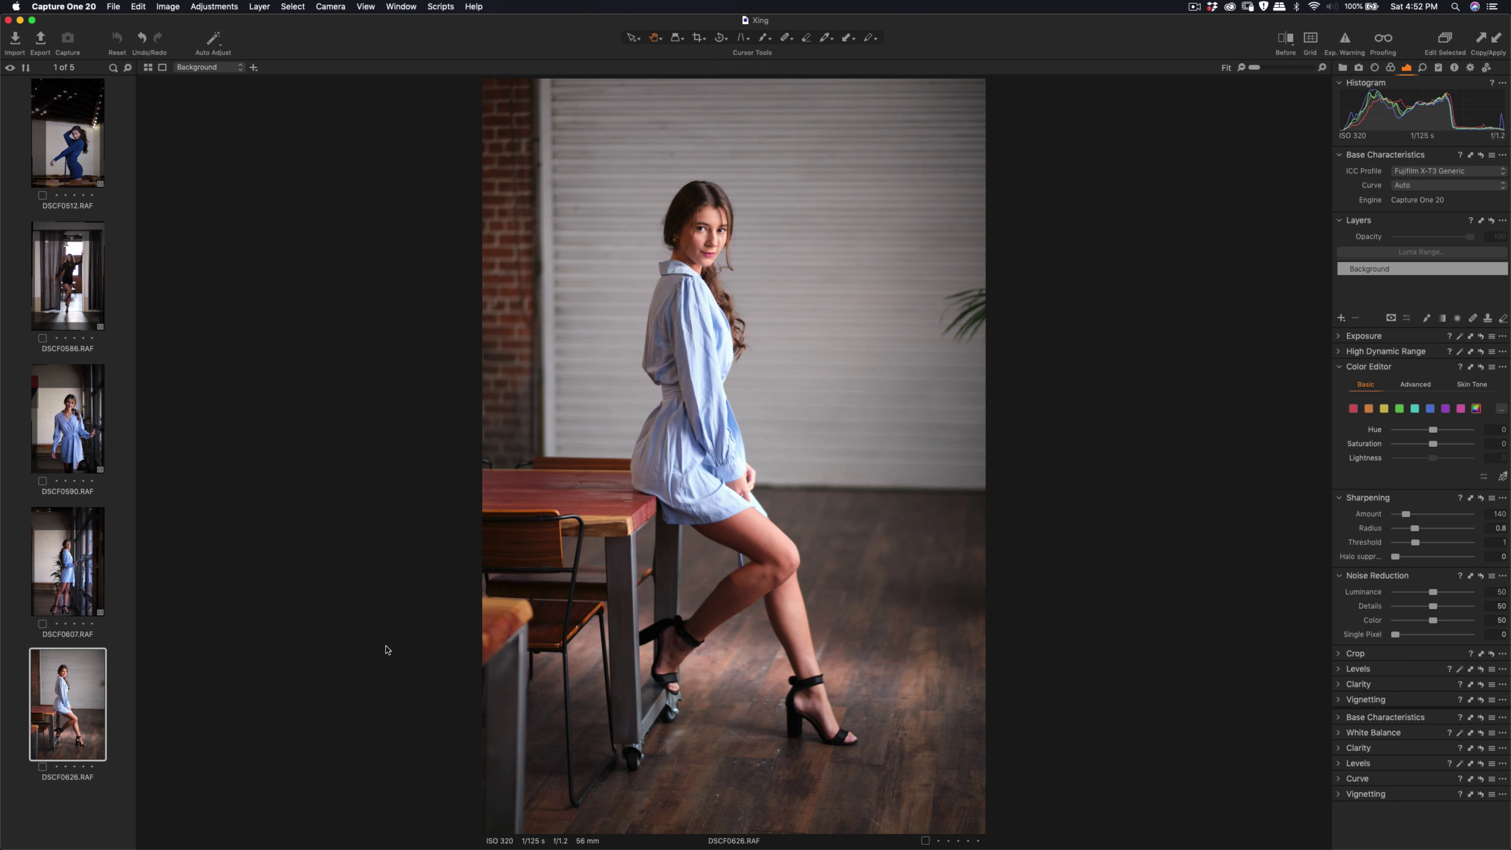
{"action": "left_click", "coordinate": [1497, 38]}
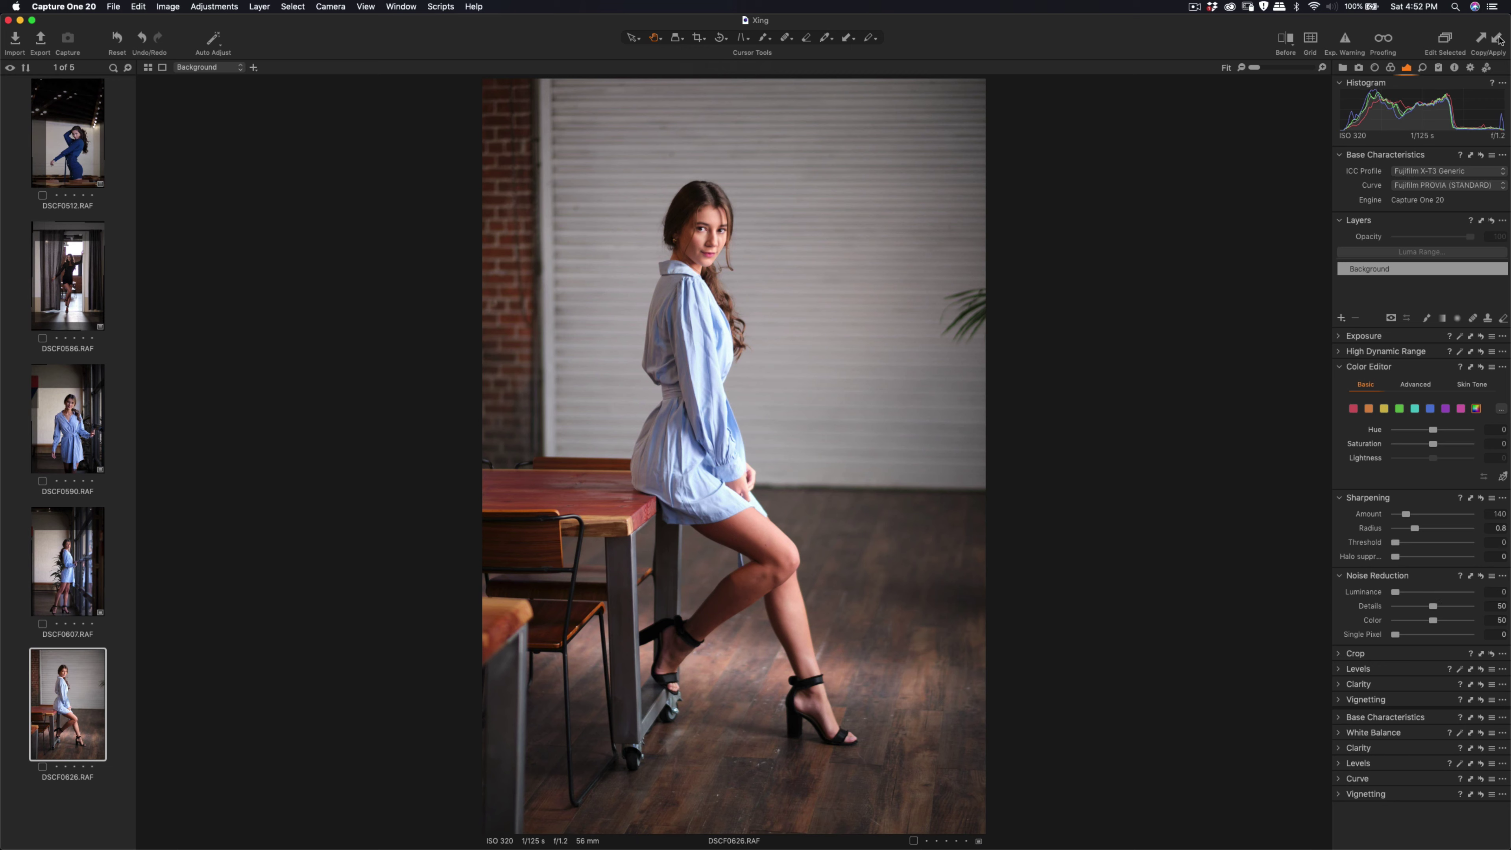
{"action": "left_click", "coordinate": [707, 235]}
{"action": "left_click", "coordinate": [678, 265]}
- Crop DSCF0626.RAF at 4x5 to about 13.33 × 16.67 in around the seated figure, and rotate it slightly
{"action": "left_click", "coordinate": [697, 37]}
{"action": "left_click_drag", "start_coordinate": [982, 80], "coordinate": [973, 98]}
{"action": "left_click_drag", "start_coordinate": [825, 381], "coordinate": [826, 276]}
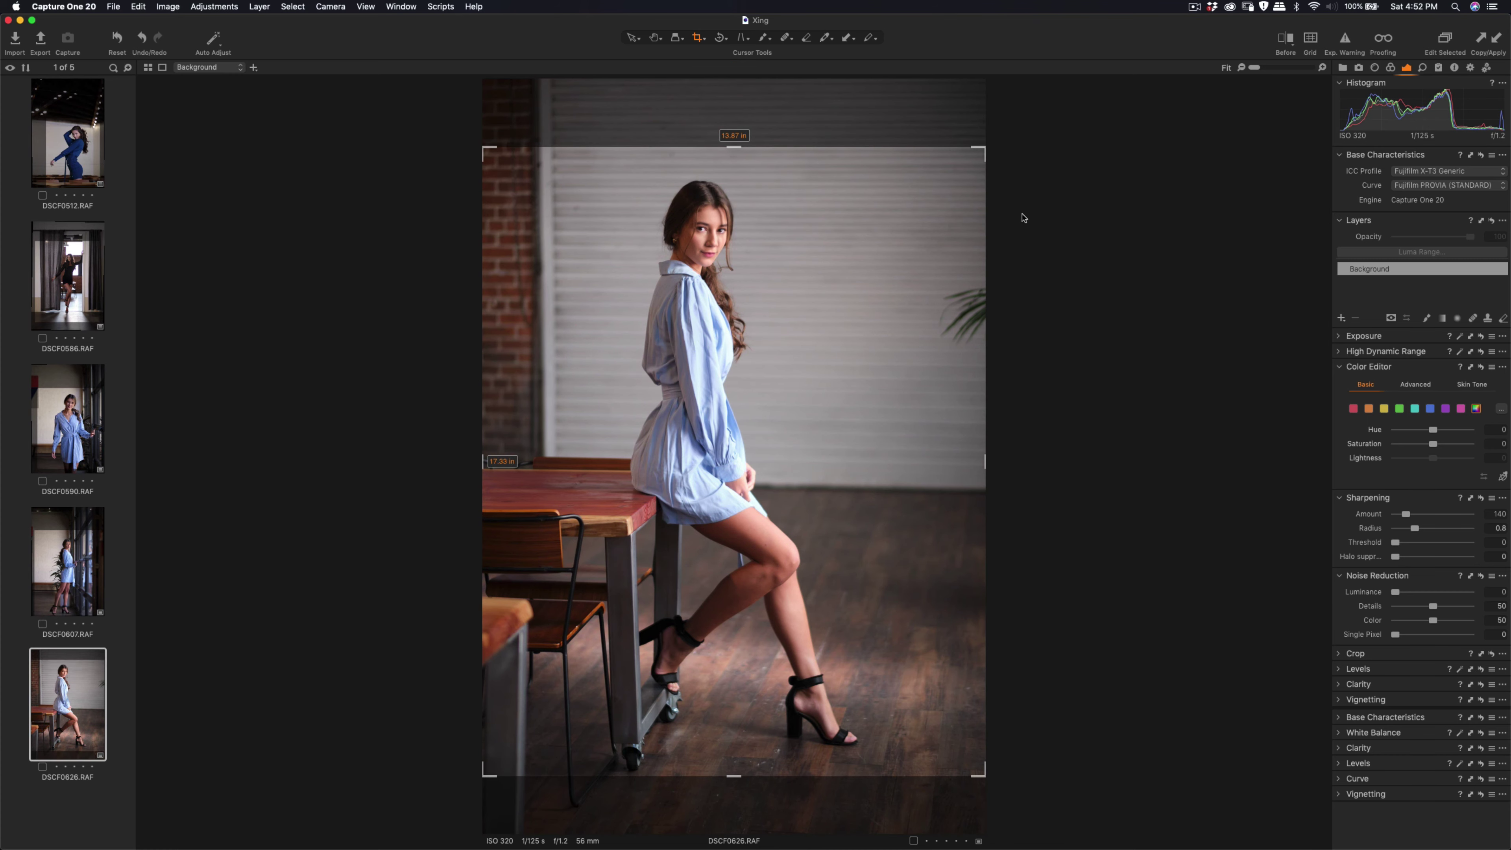
{"action": "left_click_drag", "start_coordinate": [981, 125], "coordinate": [984, 130]}
{"action": "left_click_drag", "start_coordinate": [498, 157], "coordinate": [508, 168]}
{"action": "mouse_move", "coordinate": [552, 239]}
{"action": "left_mouse_down"}
{"action": "mouse_move", "coordinate": [558, 188]}
{"action": "mouse_move", "coordinate": [561, 223]}
{"action": "left_mouse_up"}
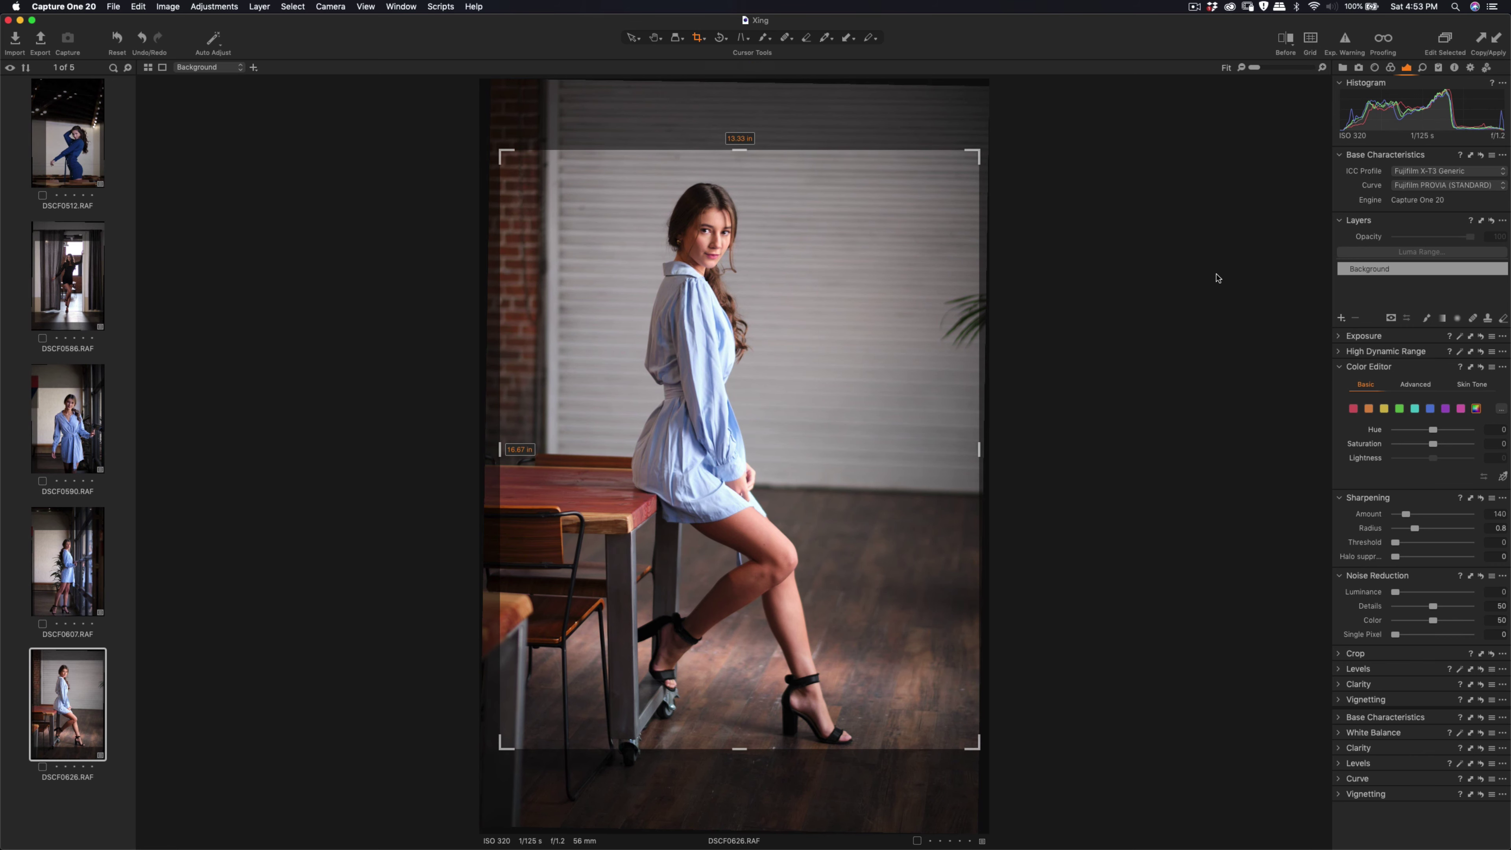
{"action": "key", "text": "h"}
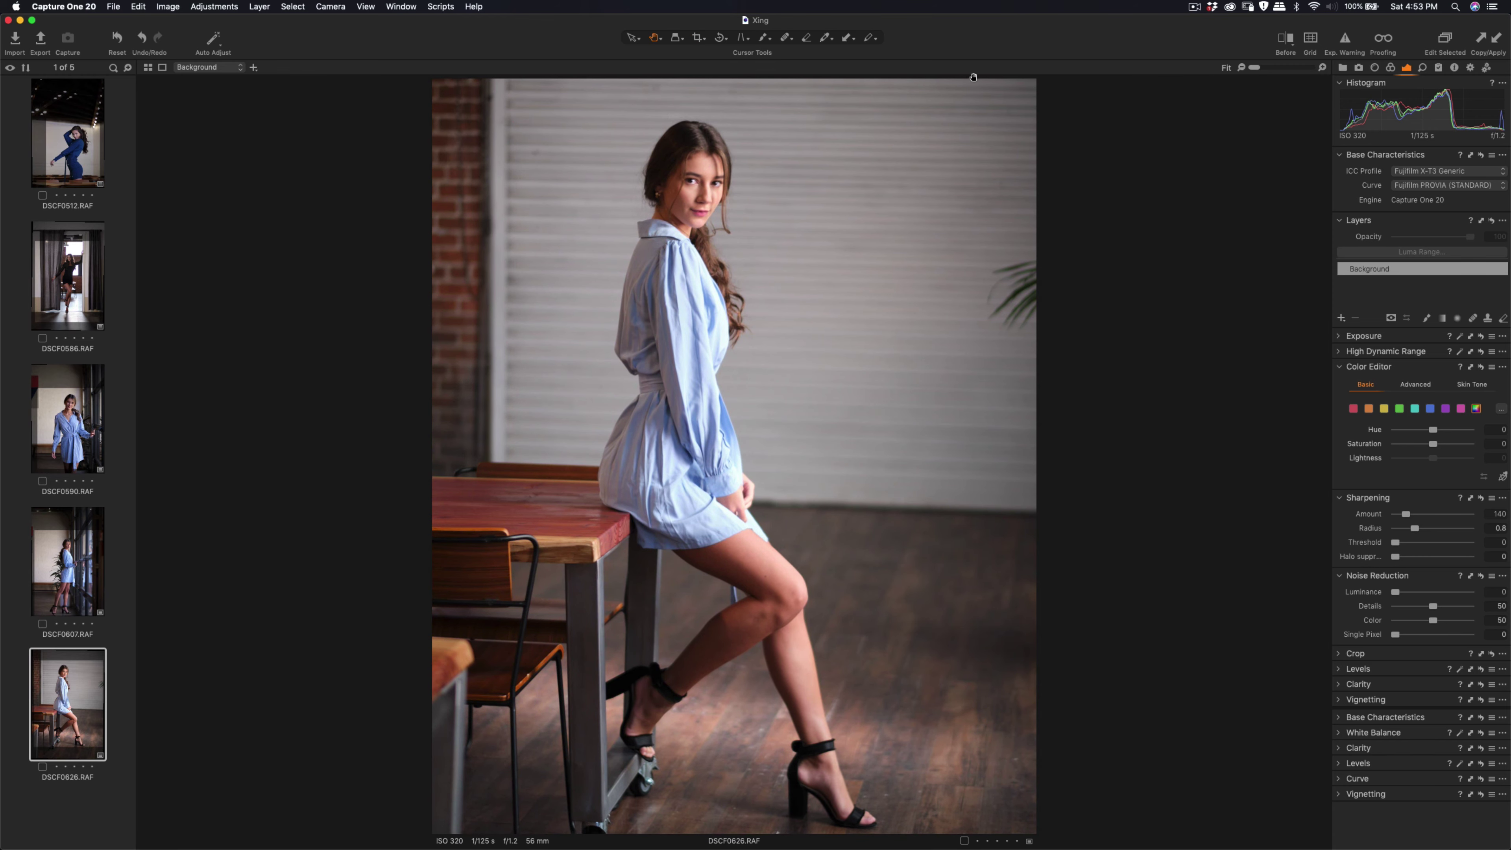
- Fine-tune the rotation of DSCF0626.RAF against the shutter lines and nudge its crop frame slightly sideways
{"action": "left_click", "coordinate": [698, 38]}
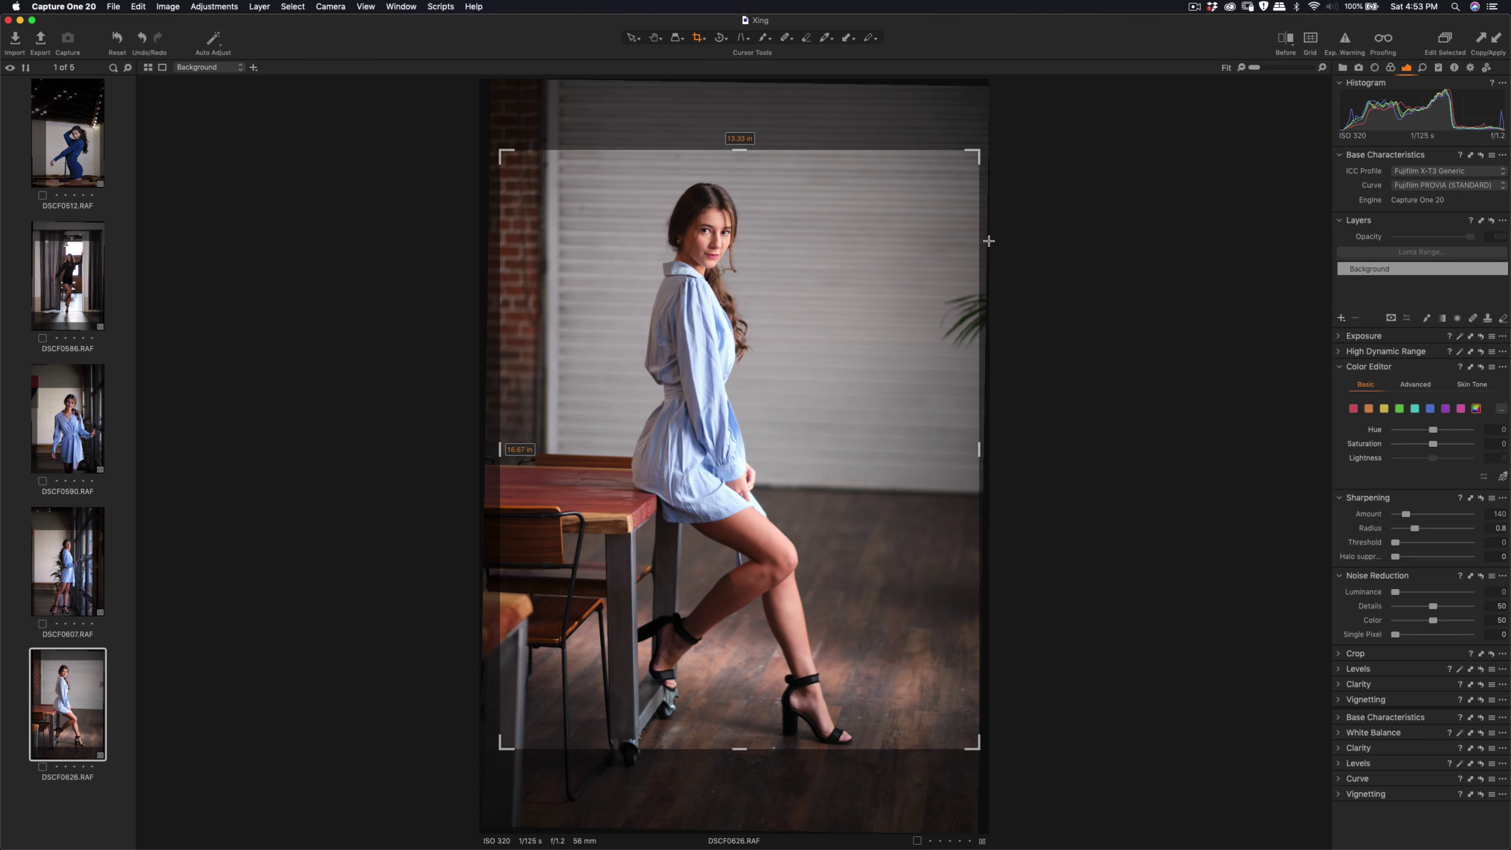
{"action": "left_click", "coordinate": [981, 143]}
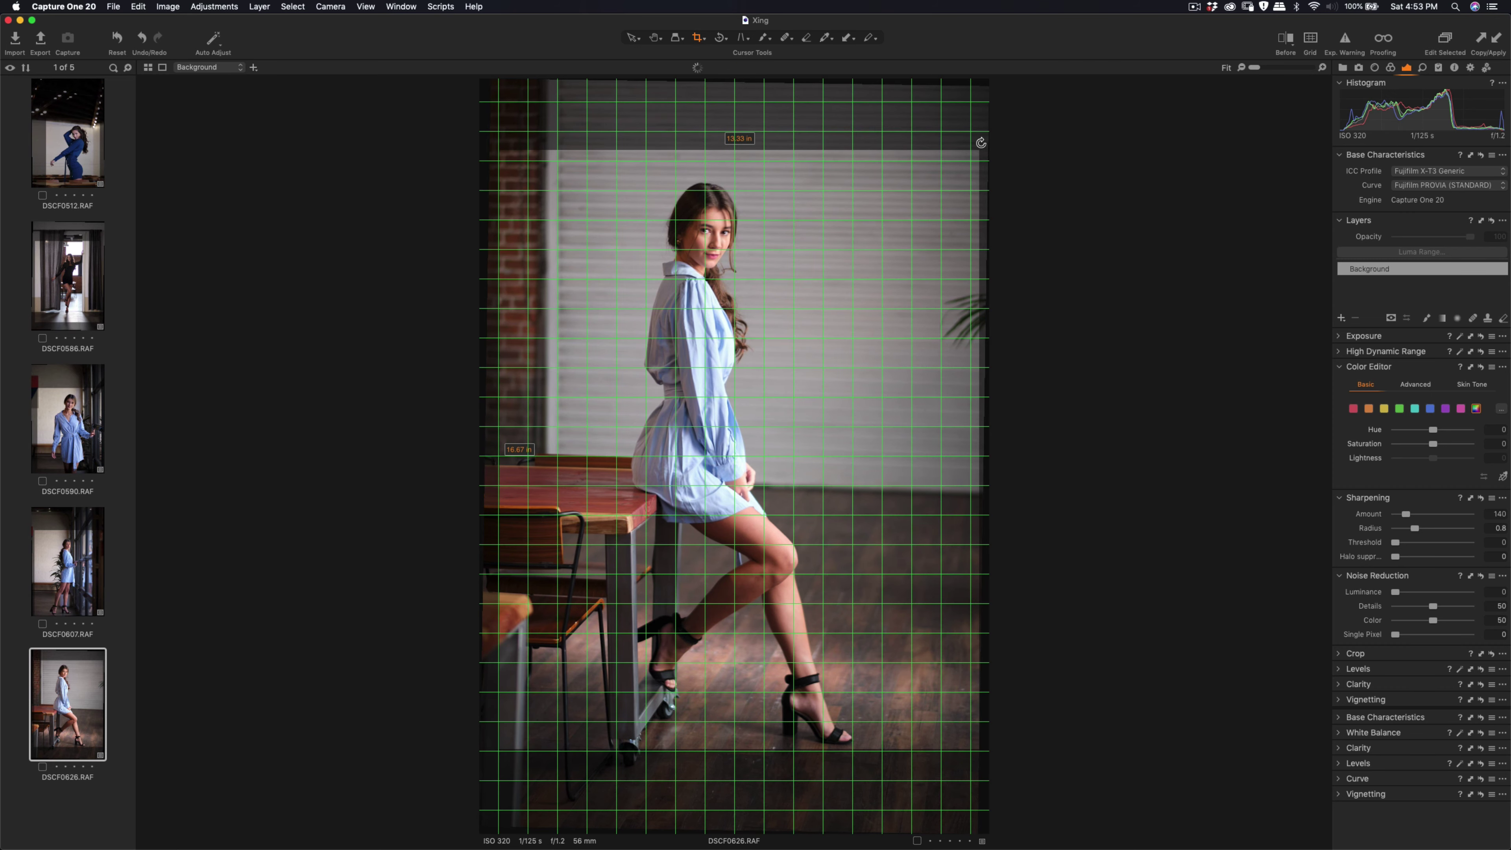
{"action": "left_click_drag", "start_coordinate": [981, 142], "coordinate": [977, 144]}
{"action": "left_click_drag", "start_coordinate": [895, 214], "coordinate": [910, 213]}
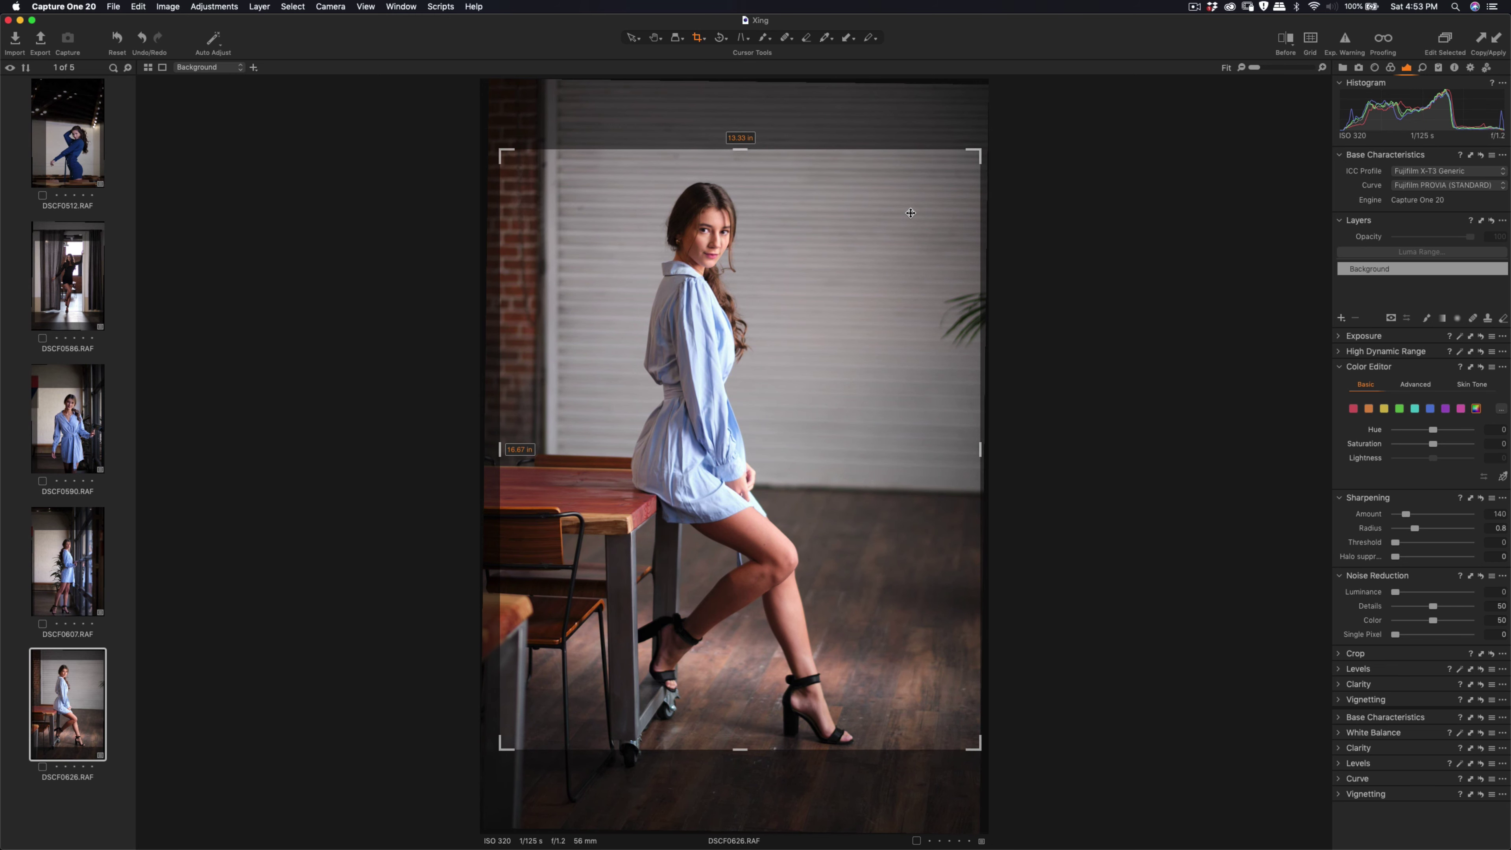
{"action": "key", "text": "h"}
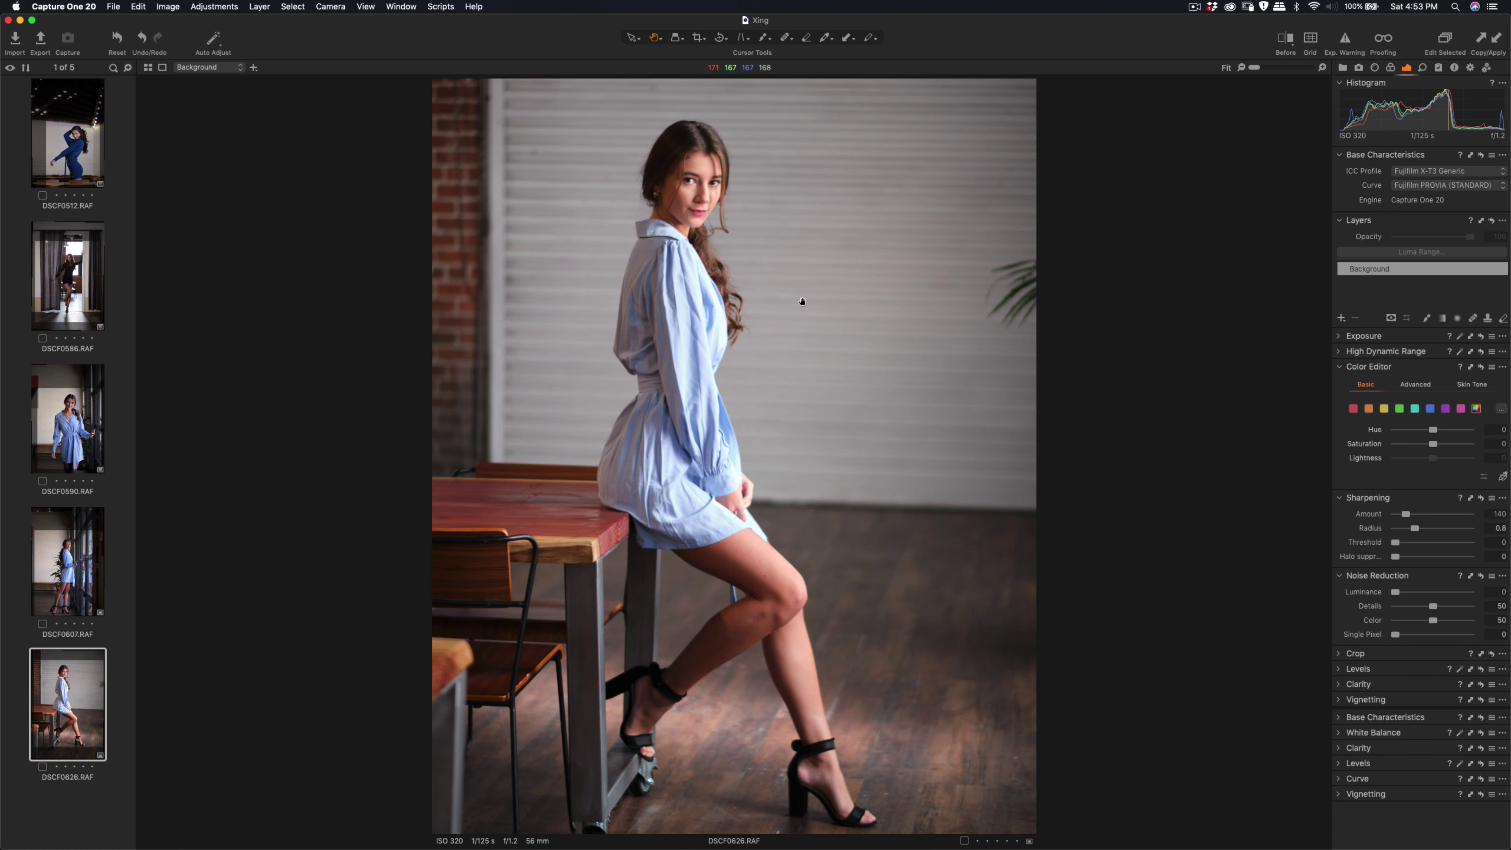
- Review the edited portraits one by one from DSCF0607.RAF back to DSCF0512.RAF, and compare the first two with each other
{"action": "left_click", "coordinate": [60, 590]}
{"action": "left_click", "coordinate": [68, 486]}
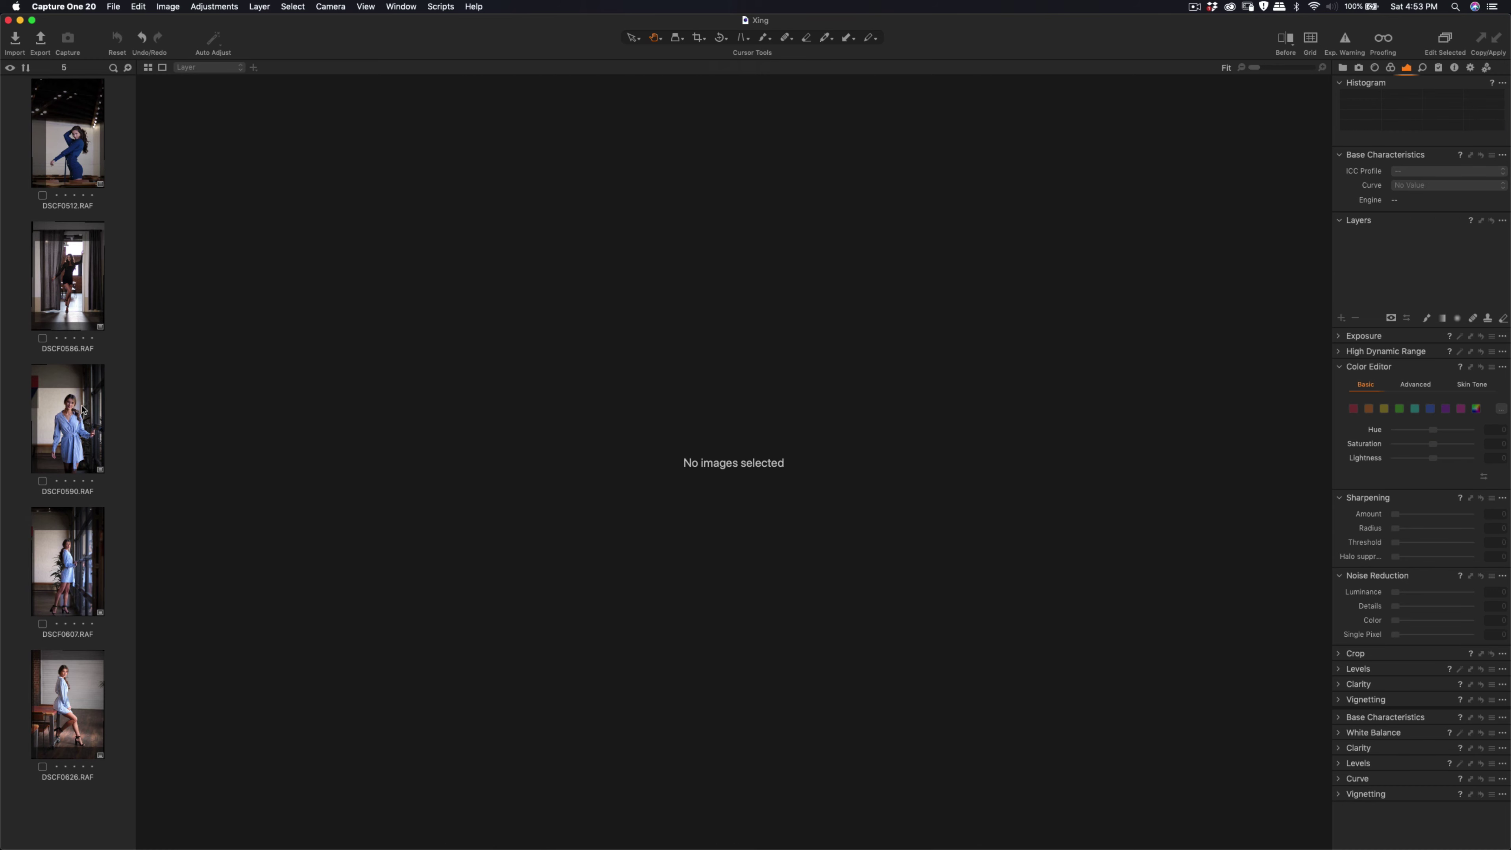
{"action": "left_click", "coordinate": [74, 455]}
{"action": "left_click", "coordinate": [71, 316]}
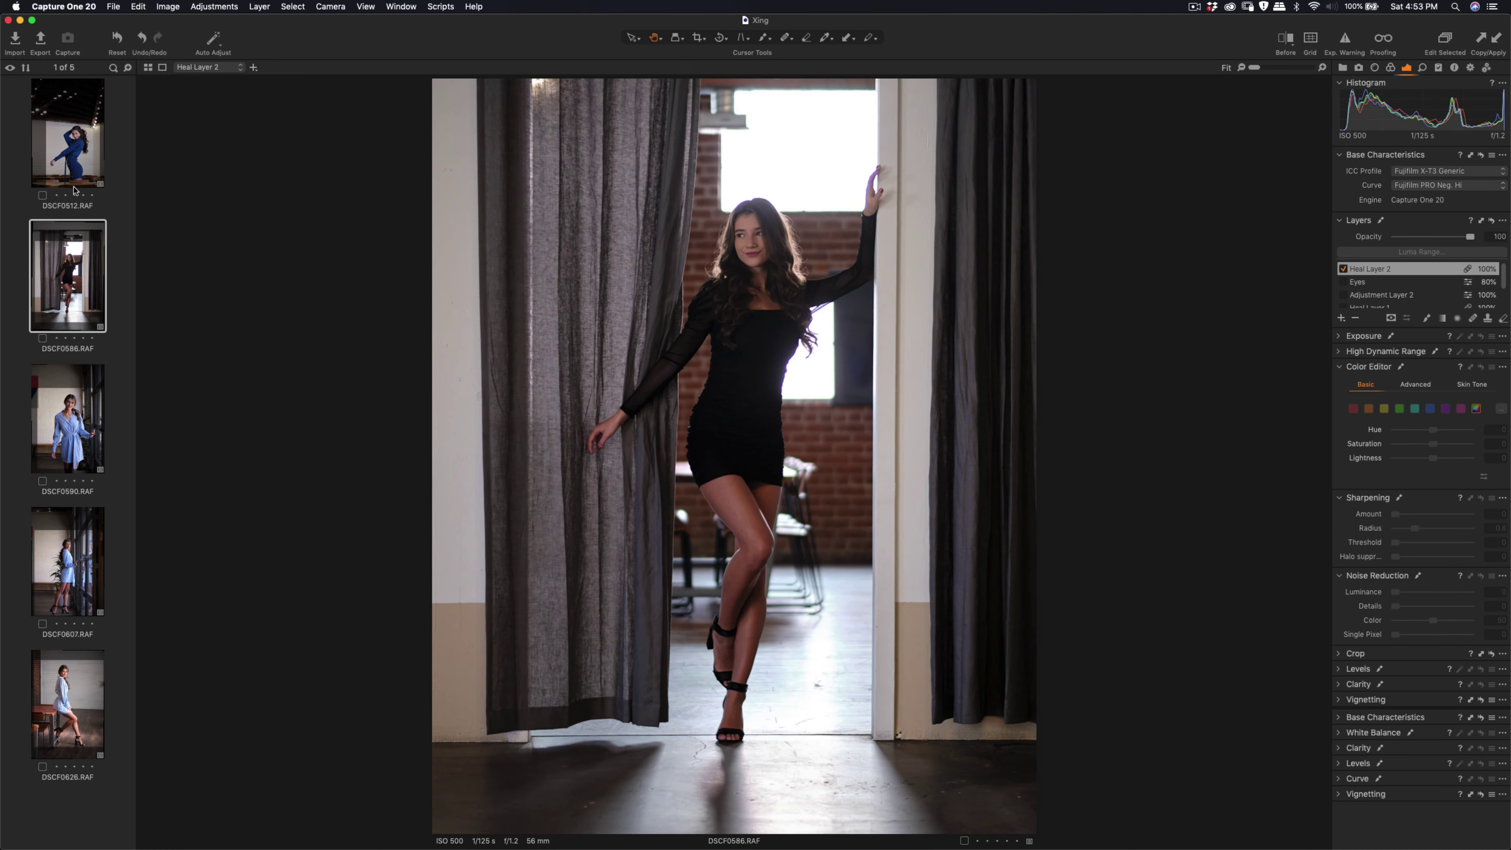
{"action": "left_click", "coordinate": [77, 185]}
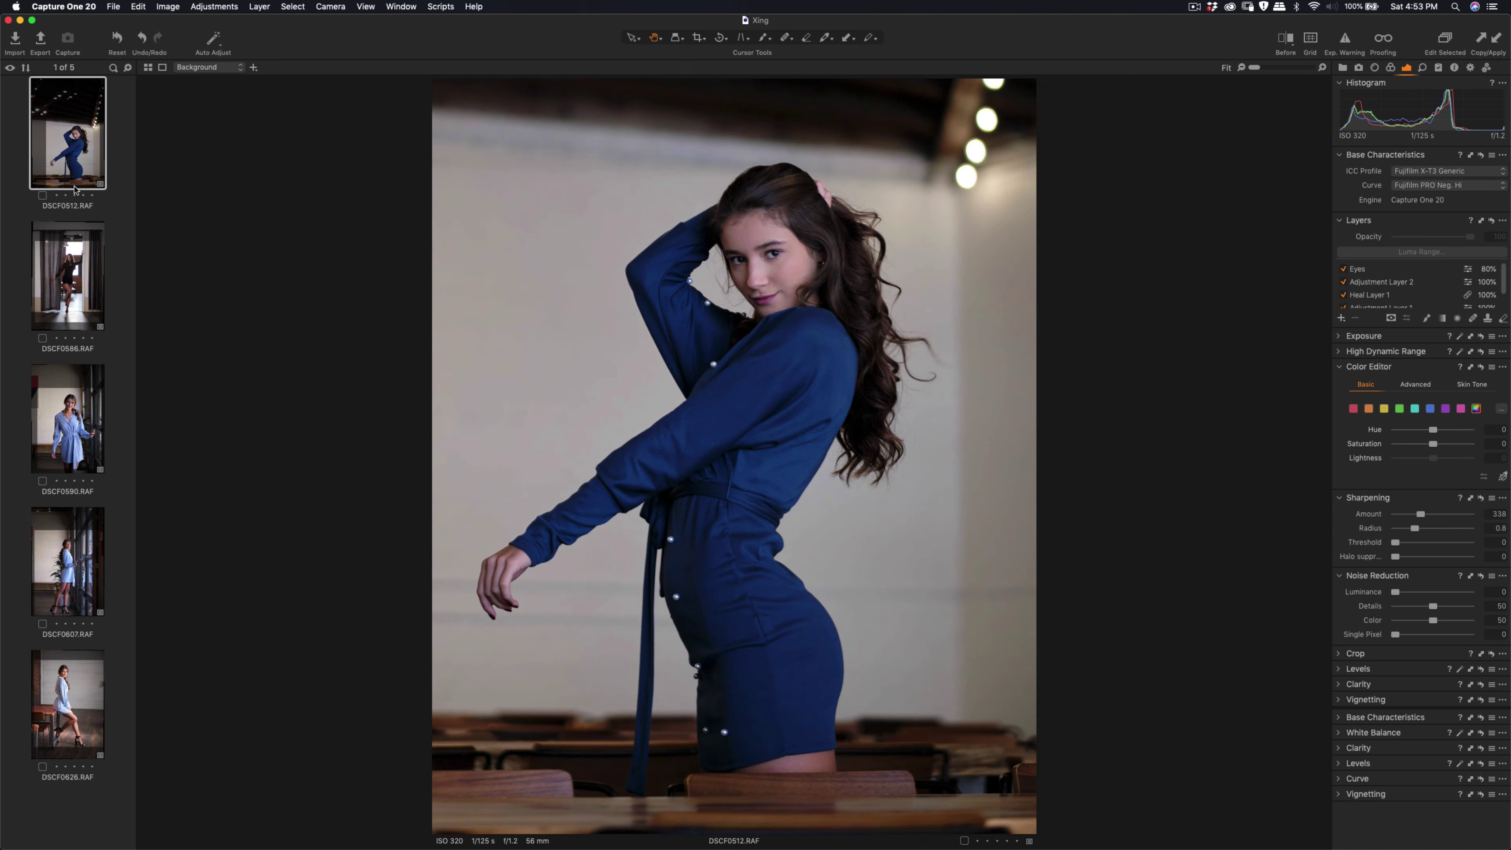
{"action": "left_click", "coordinate": [85, 303]}
{"action": "left_click", "coordinate": [73, 174]}
{"action": "left_click", "coordinate": [70, 291]}
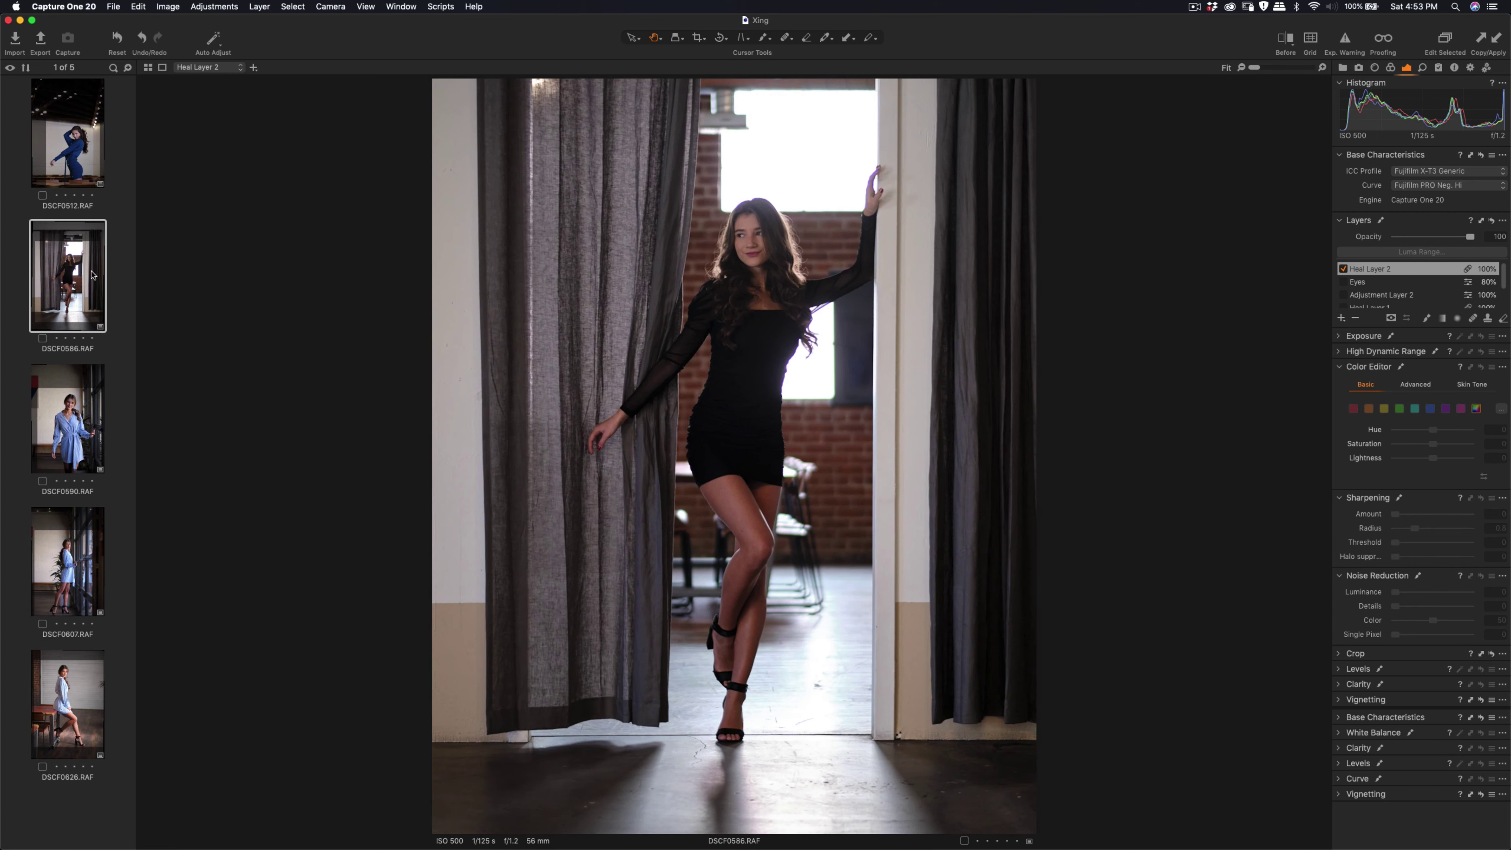
- Select all five portraits and bring up the commands for processing, exporting or opening them
{"action": "left_click", "coordinate": [82, 182]}
{"action": "left_click", "coordinate": [82, 294], "text": "super"}
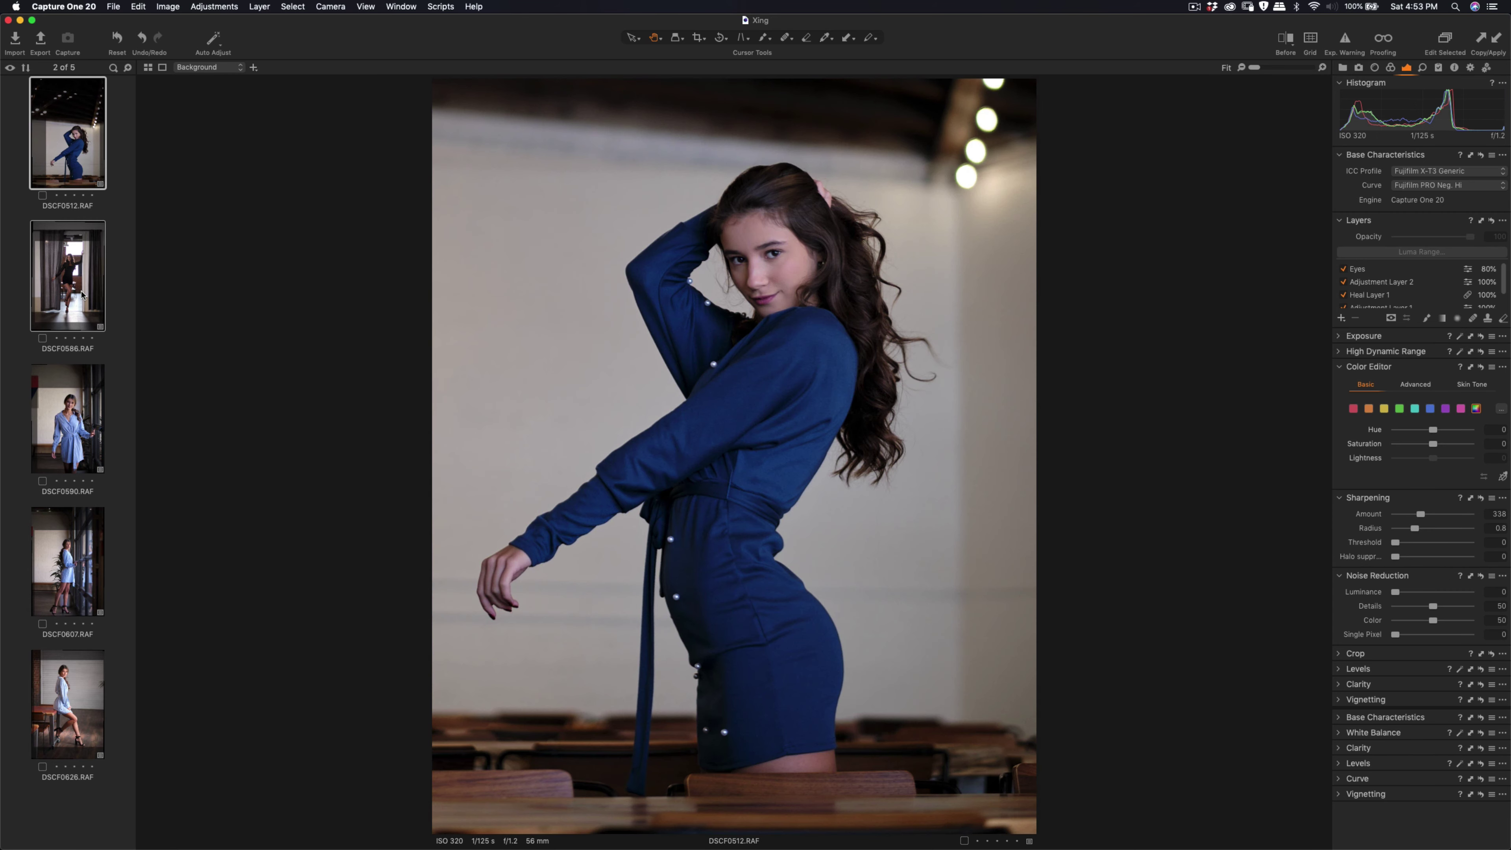
{"action": "left_click", "coordinate": [81, 397], "text": "super"}
{"action": "left_click", "coordinate": [64, 552], "text": "super"}
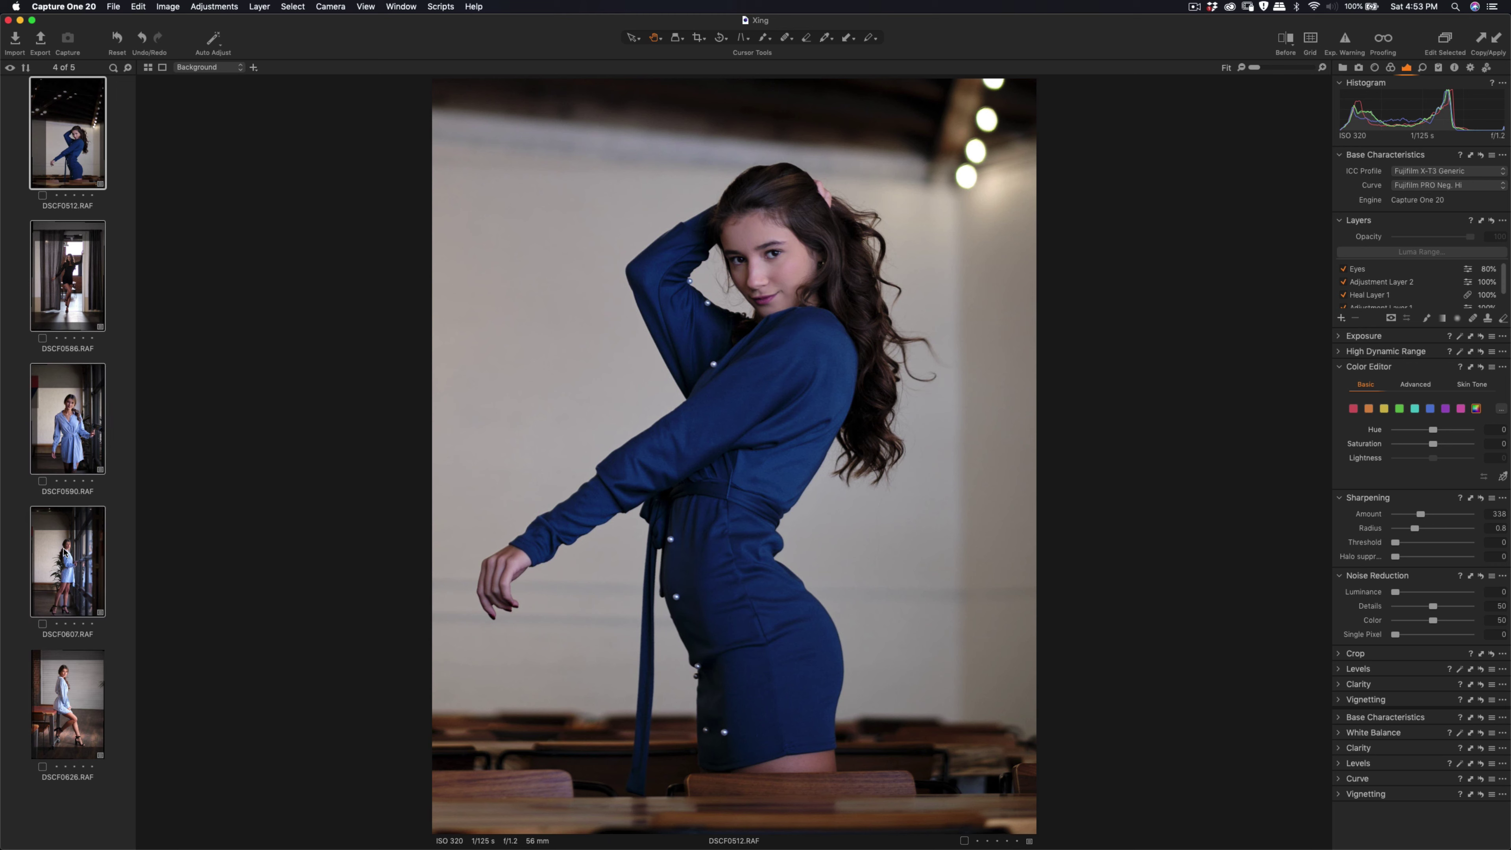
{"action": "left_click", "coordinate": [67, 668], "text": "super"}
{"action": "right_click", "coordinate": [70, 163]}
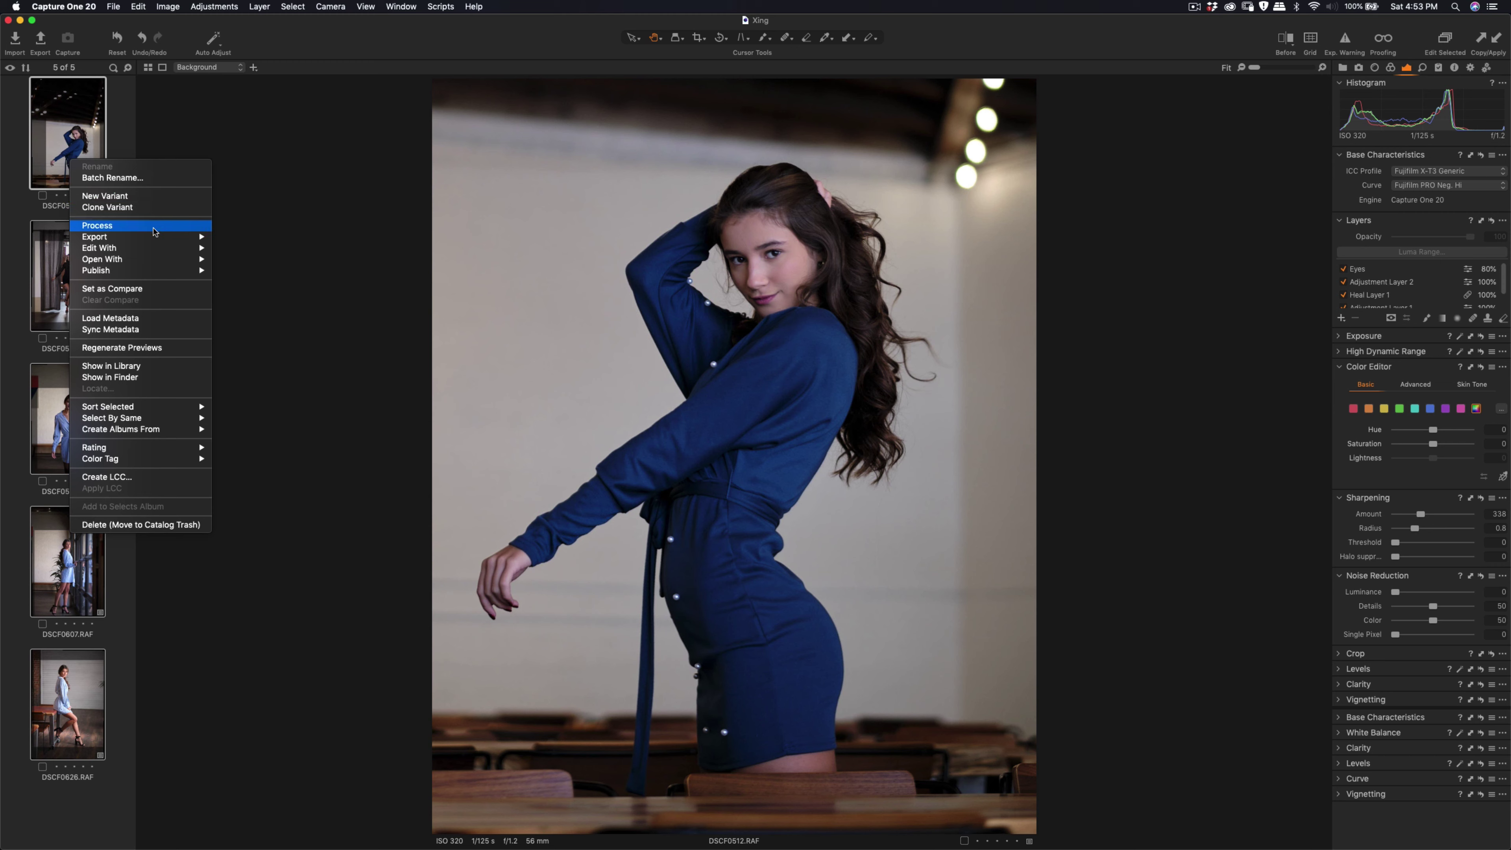
{"action": "mouse_move", "coordinate": [162, 266]}
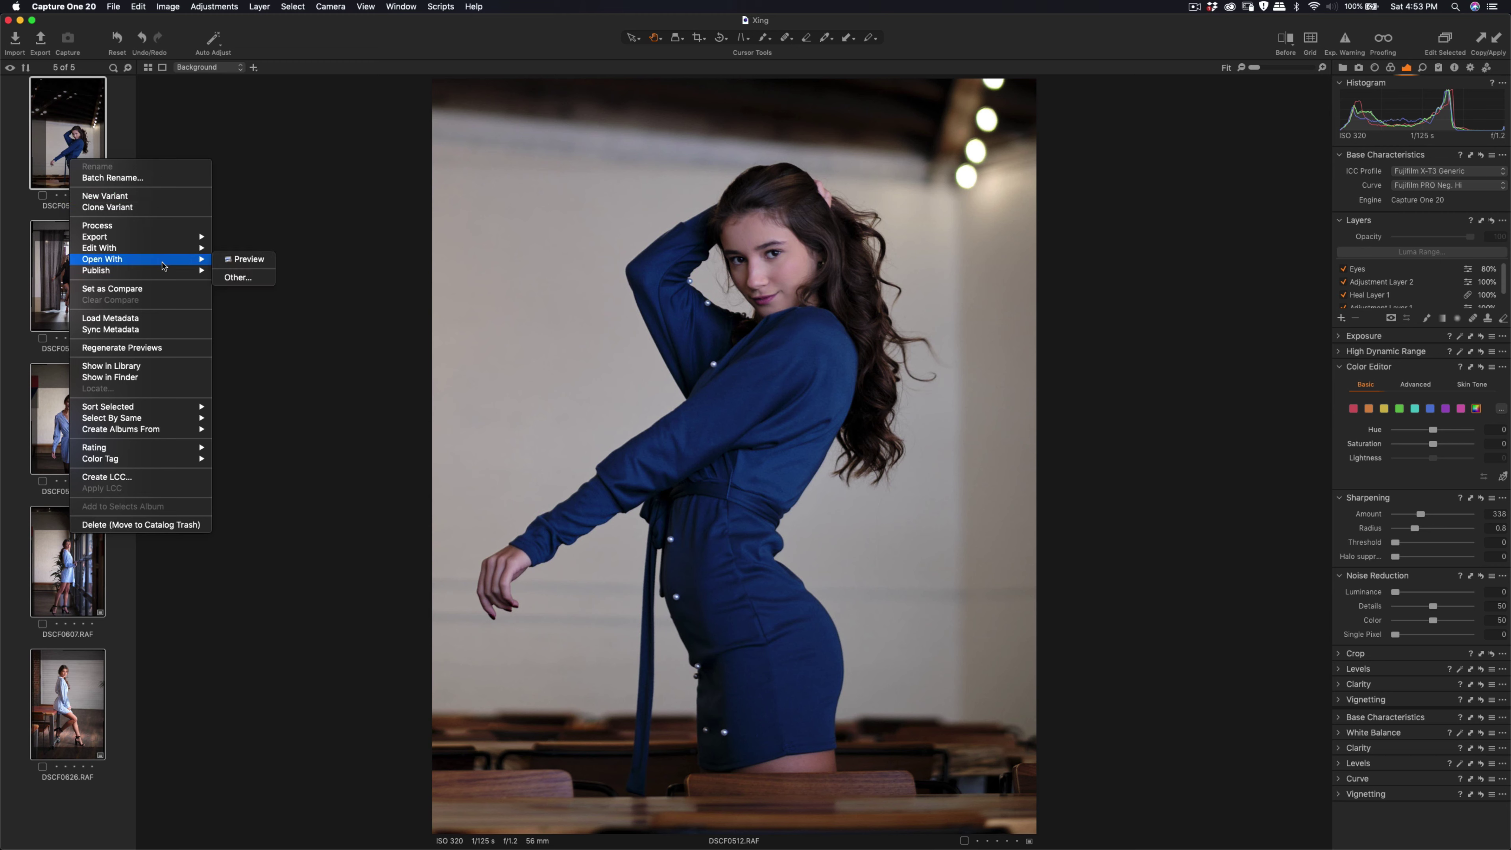